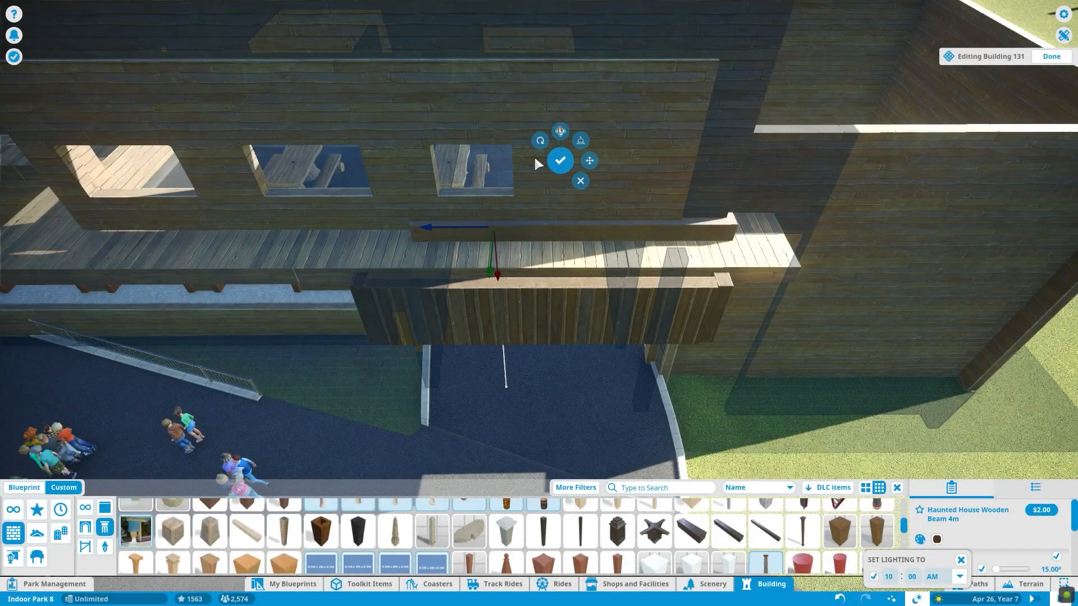
# - Confirm the wooden beam trim on the balcony ledge and pick the 8m Haunted House Wooden Beam
pyautogui.press('a')
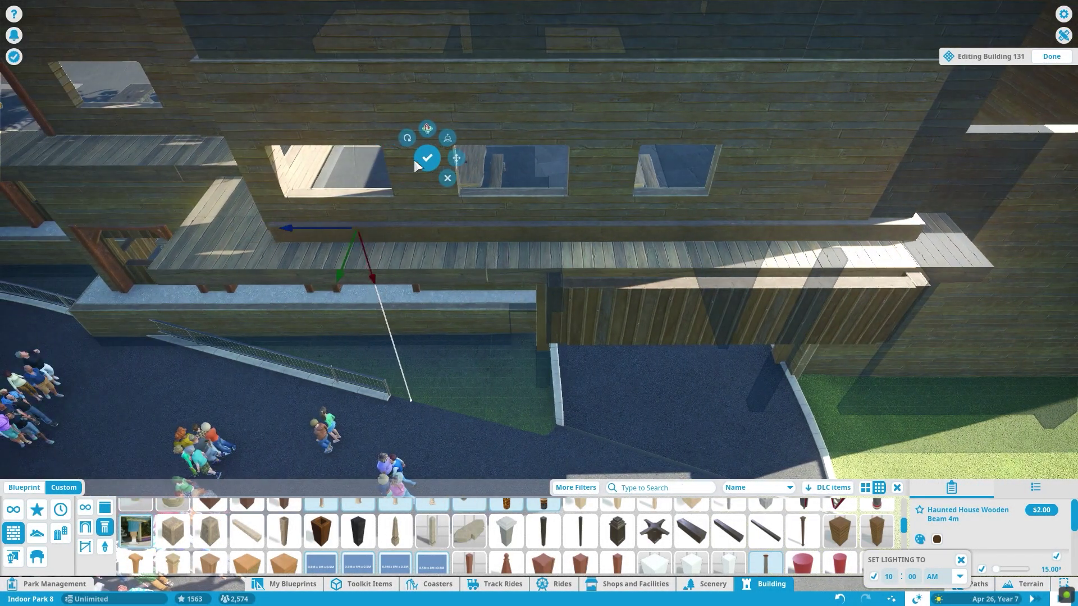
pyautogui.press('q')
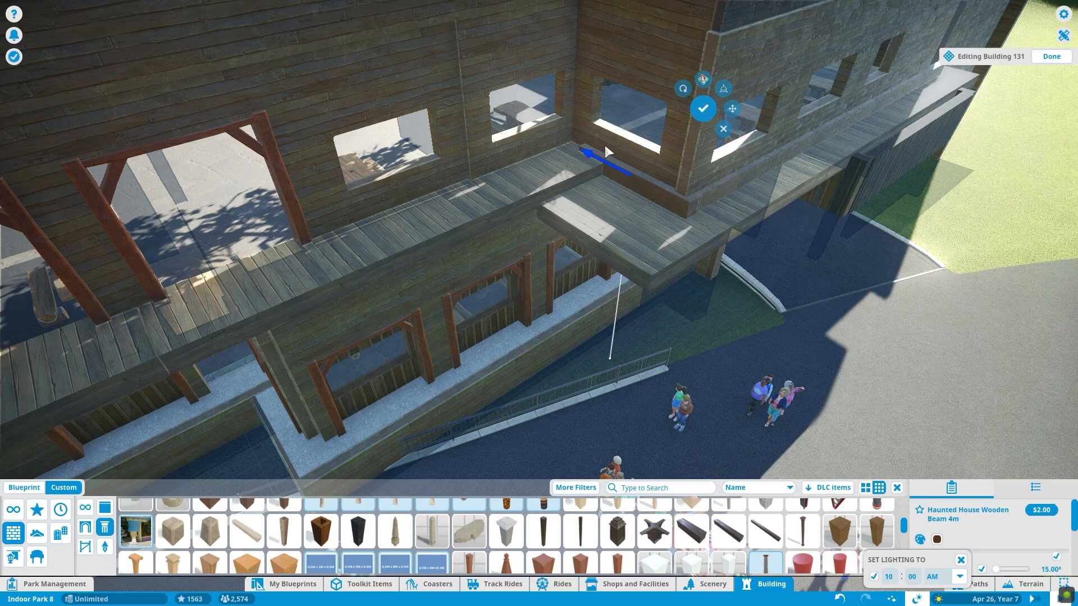
pyautogui.click(702, 106)
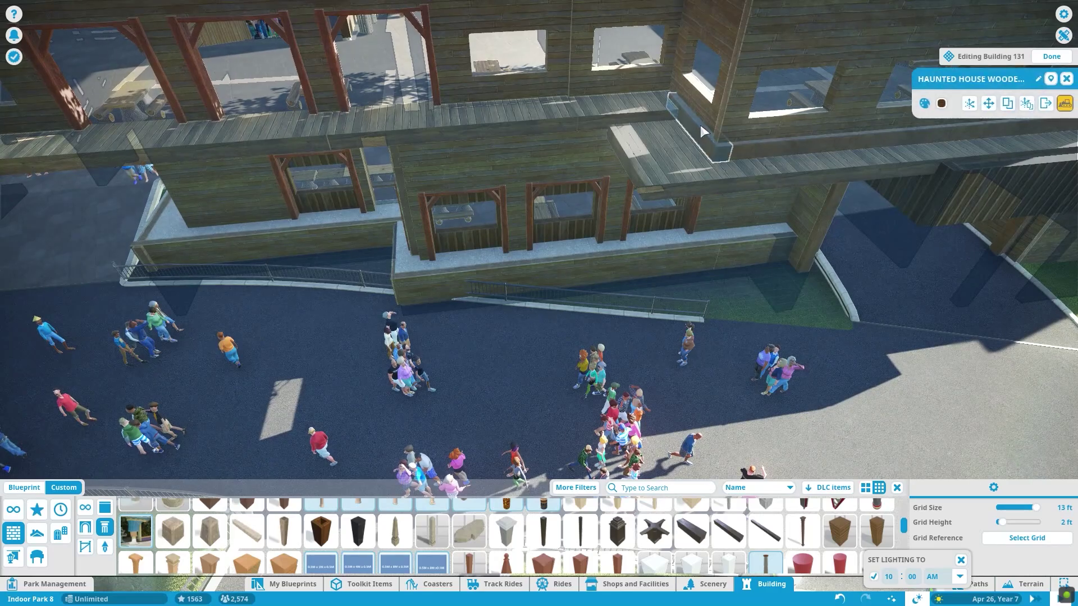
pyautogui.click(700, 124)
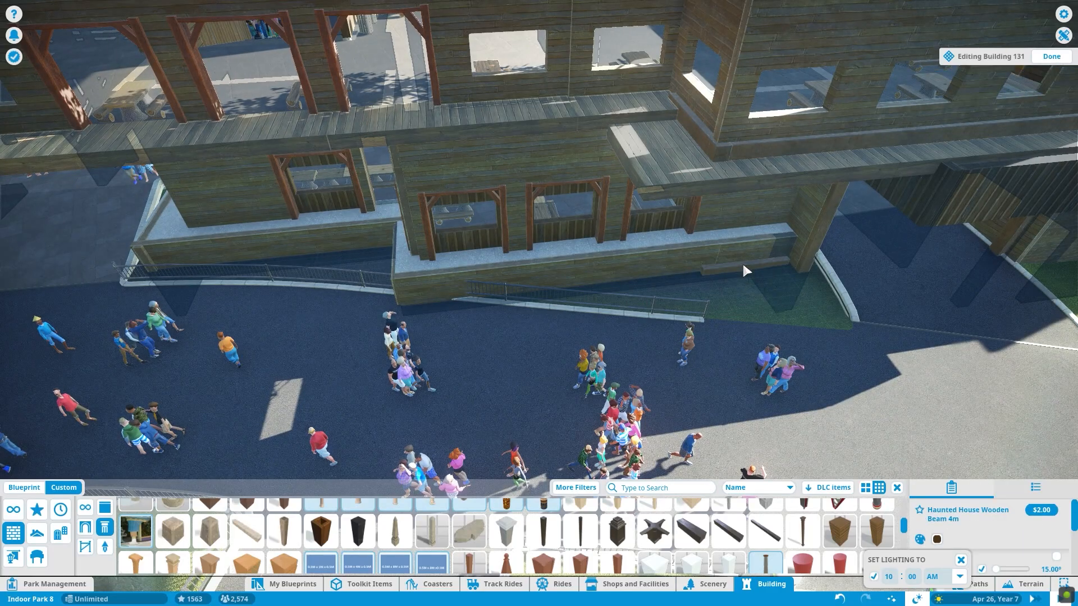
pyautogui.click(766, 529)
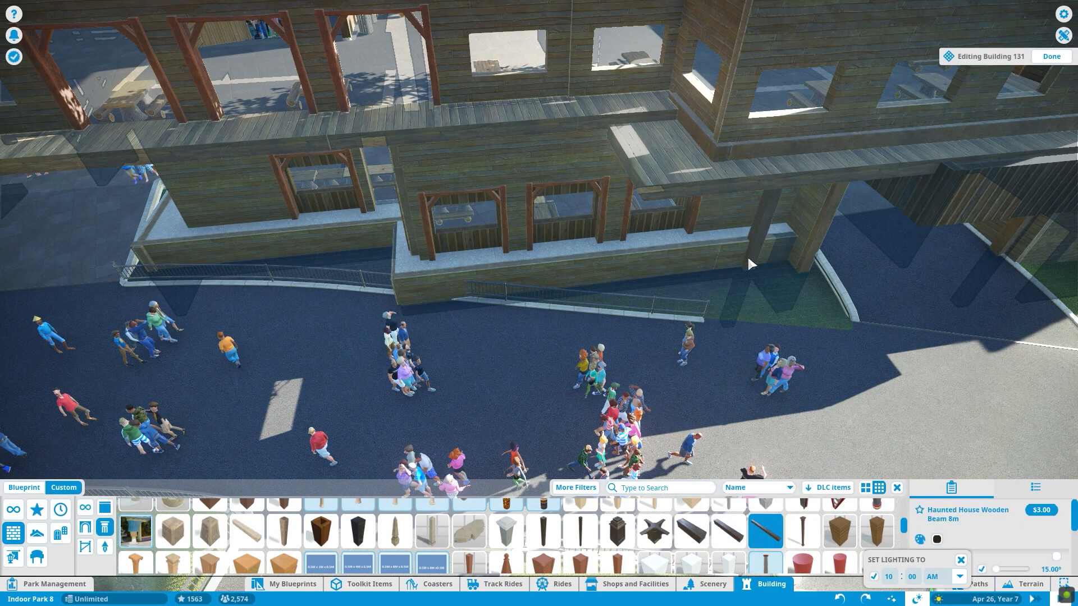
# - Place the 8m beam at the wall base, then repaint the plaza path with cobblestone instead of asphalt
pyautogui.click(703, 262)
pyautogui.press('Escape')
pyautogui.press('Escape')
pyautogui.click(969, 584)
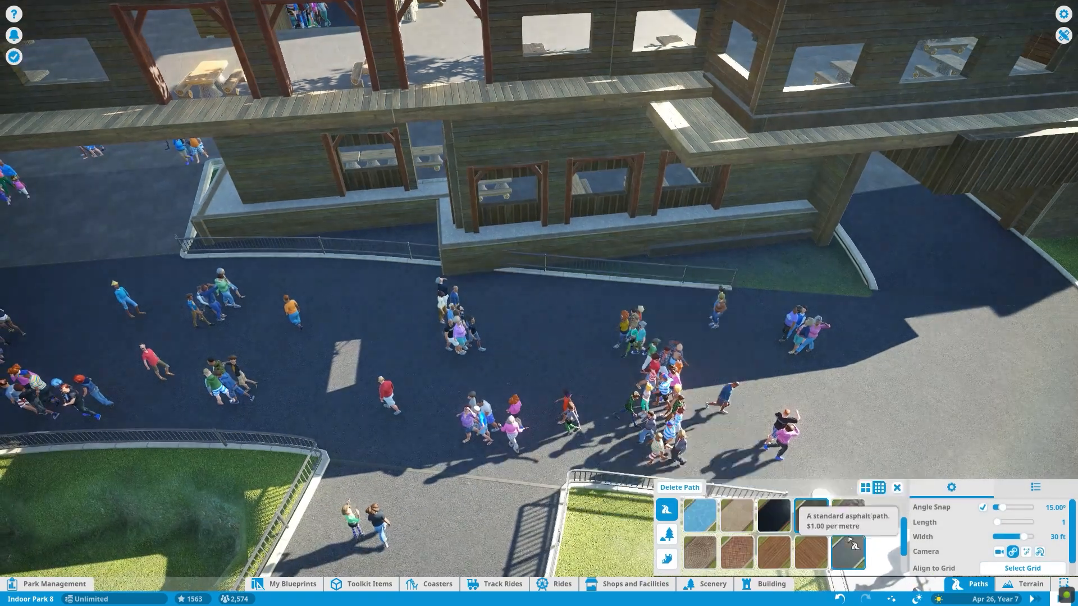
pyautogui.click(736, 553)
pyautogui.click(698, 566)
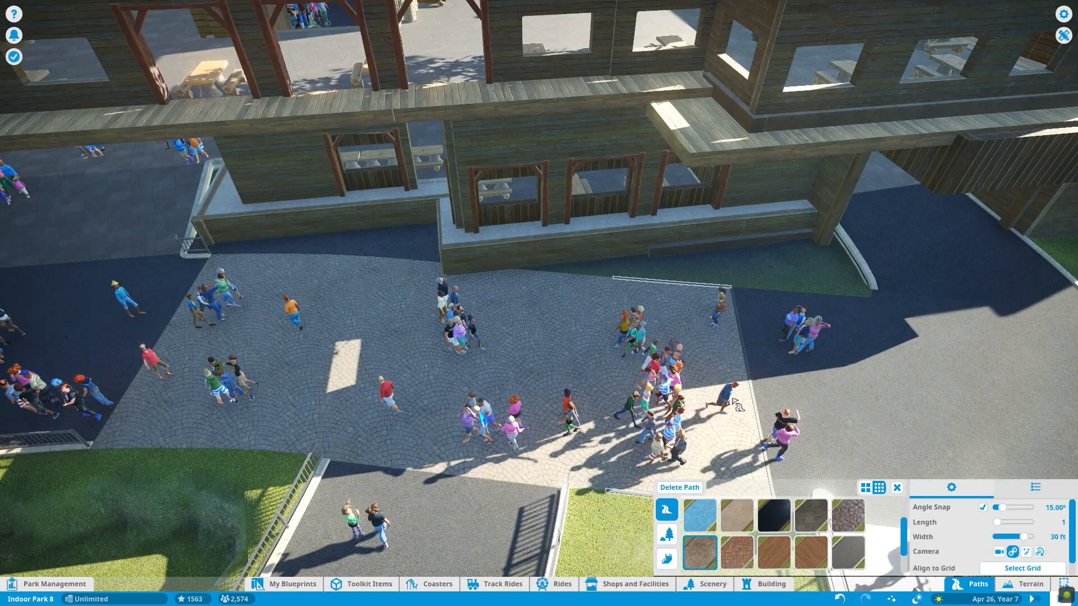
# - Orbit over the plaza to survey the repaved cobblestone surface and face the building
pyautogui.press('w')
pyautogui.press('e')
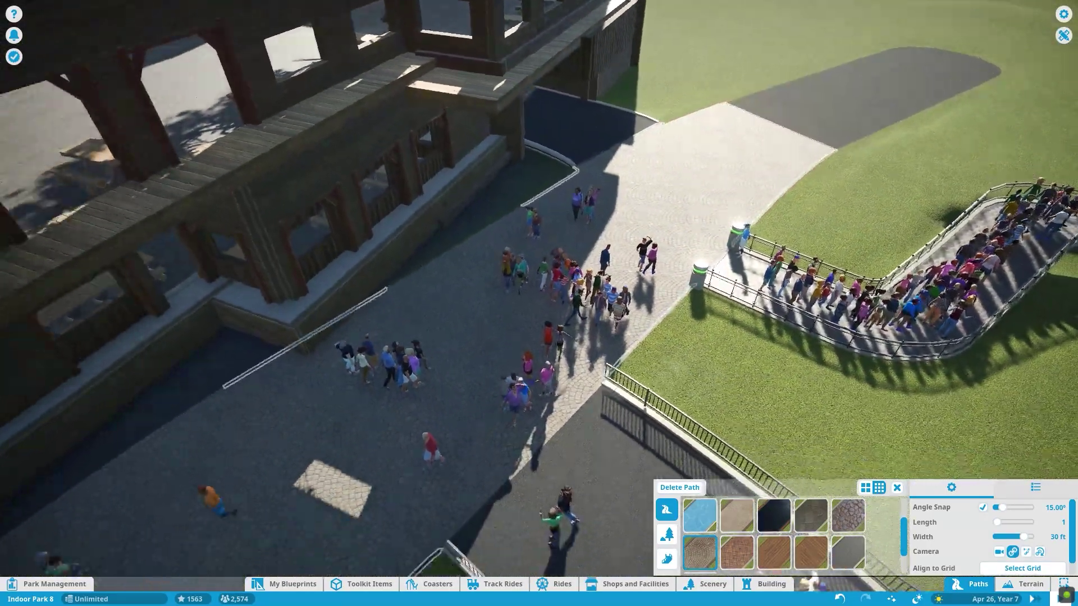
pyautogui.press('e')
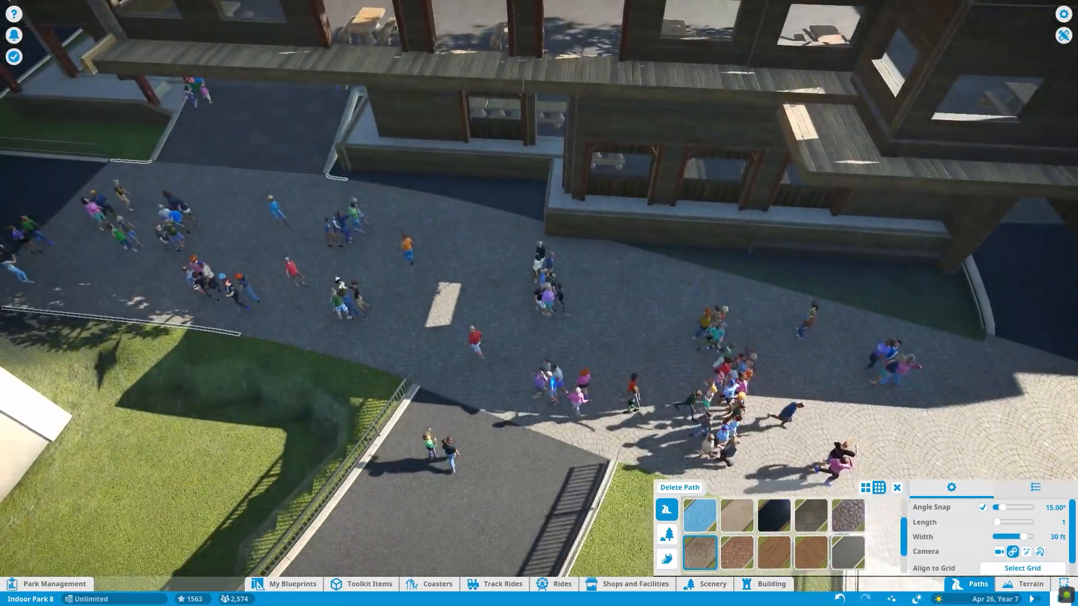
pyautogui.press('q')
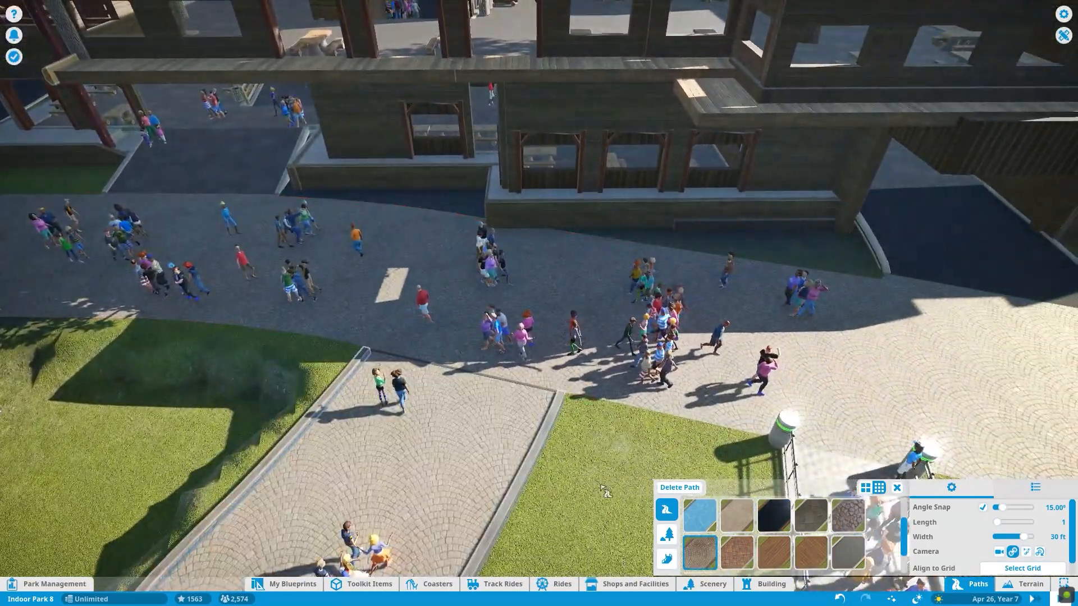
pyautogui.press('e')
# - Reopen the food court building and lay a 4m wooden beam along the foot of the stone base
pyautogui.click(721, 265)
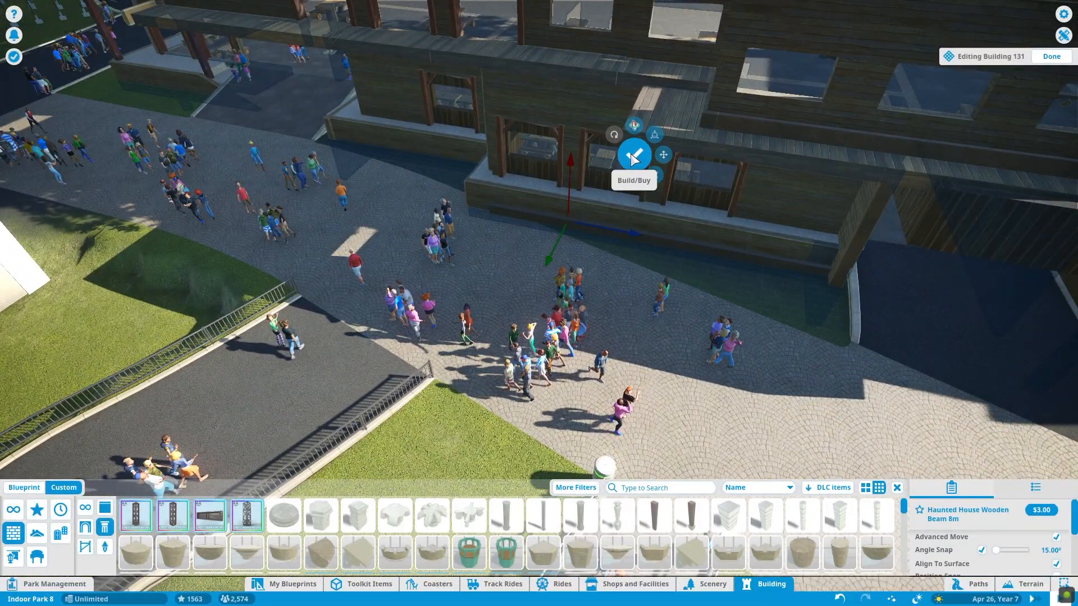
pyautogui.press('q')
pyautogui.scroll(-5, 692, 530)
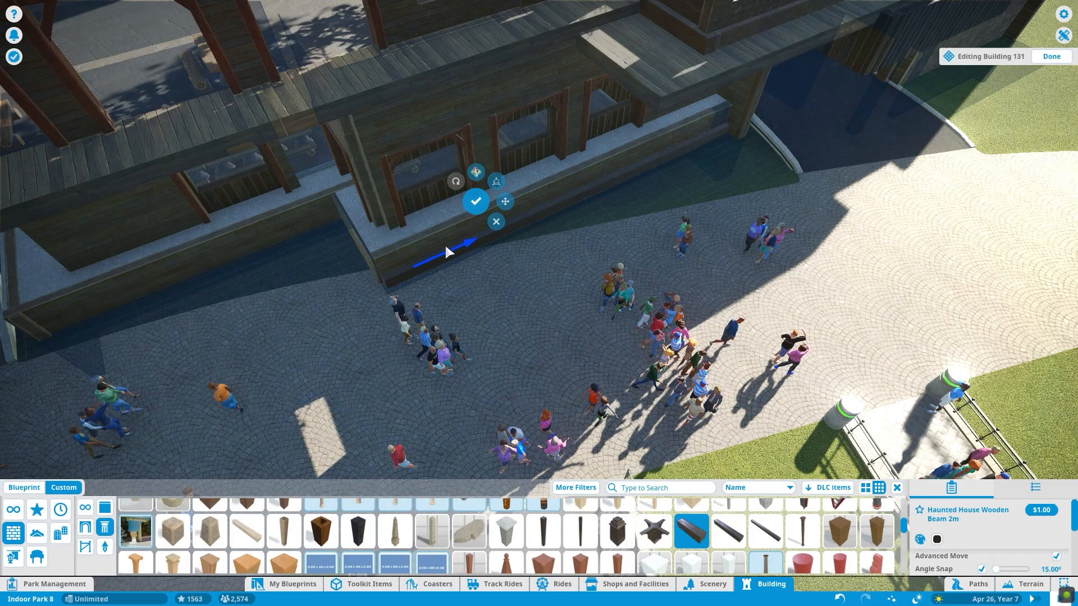
pyautogui.scroll(3, 443, 243)
pyautogui.scroll(2, 505, 244)
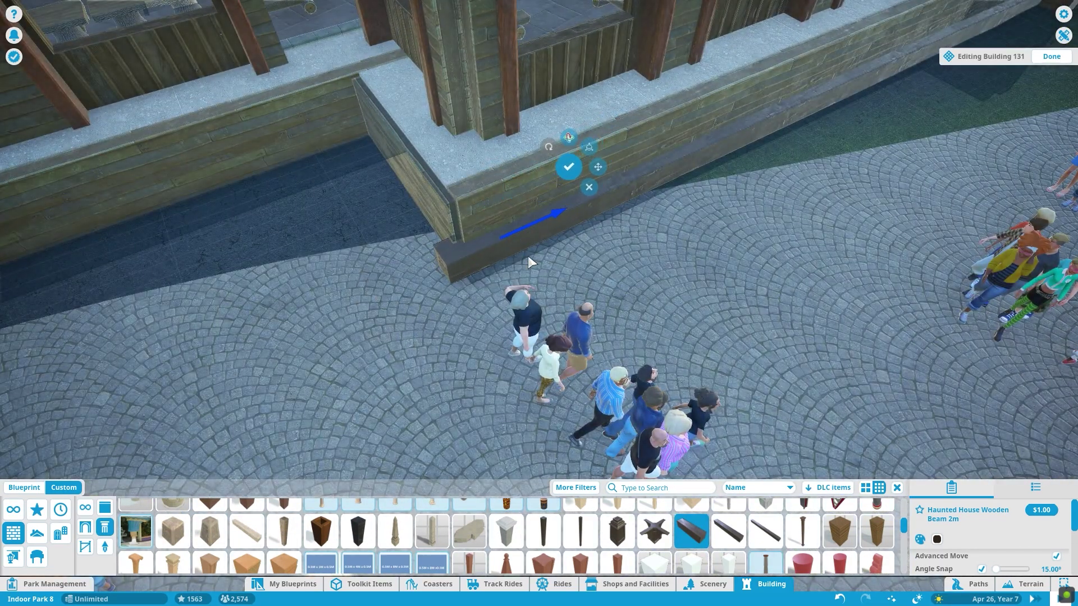
pyautogui.click(527, 255)
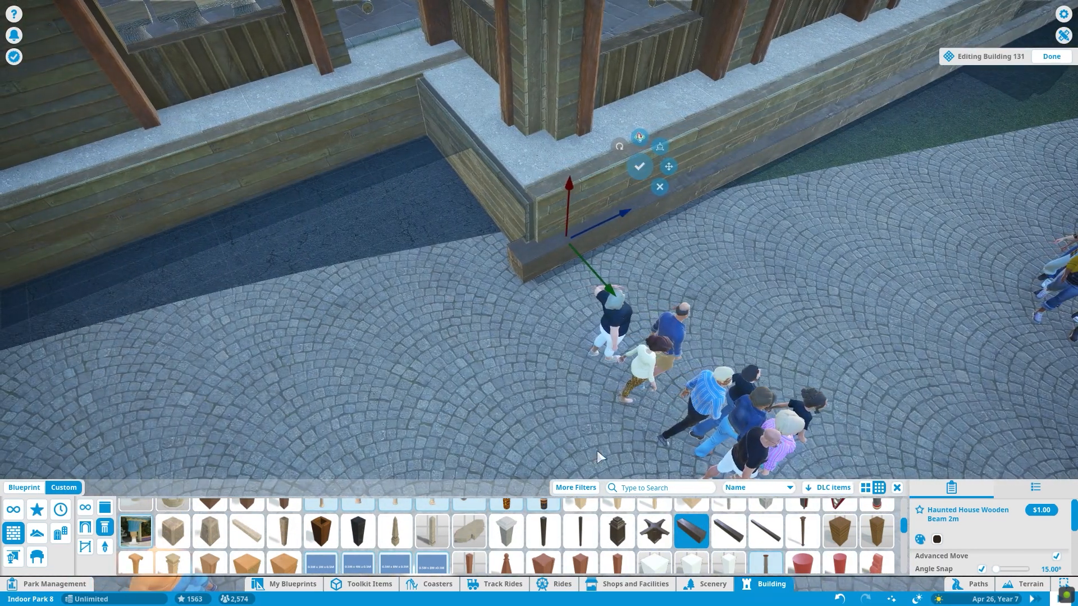
pyautogui.press('Tab')
pyautogui.moveTo(505, 237); pyautogui.dragTo(472, 293)
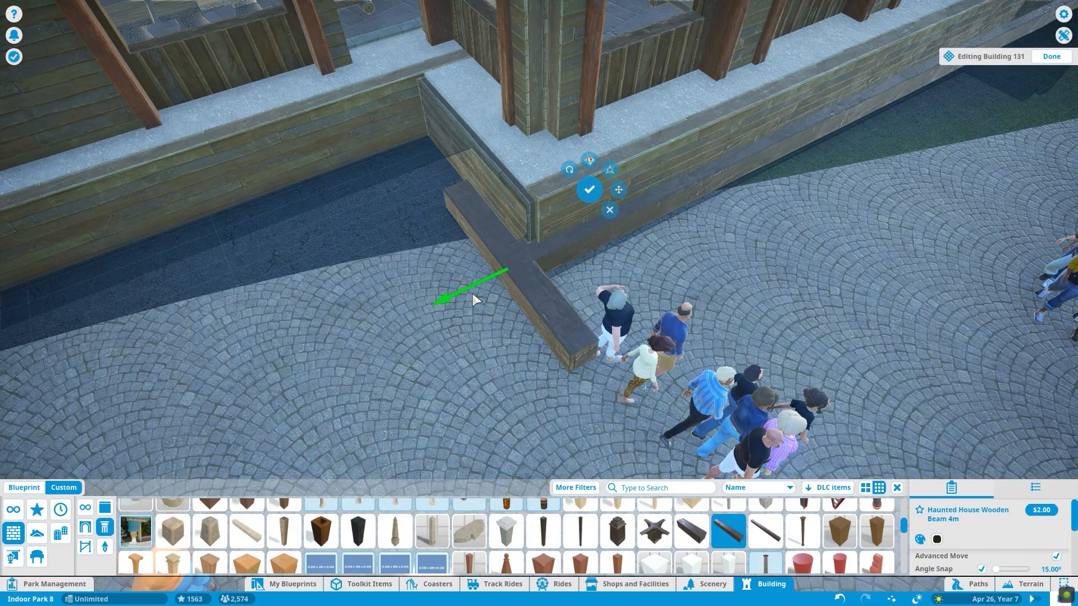
pyautogui.press('a')
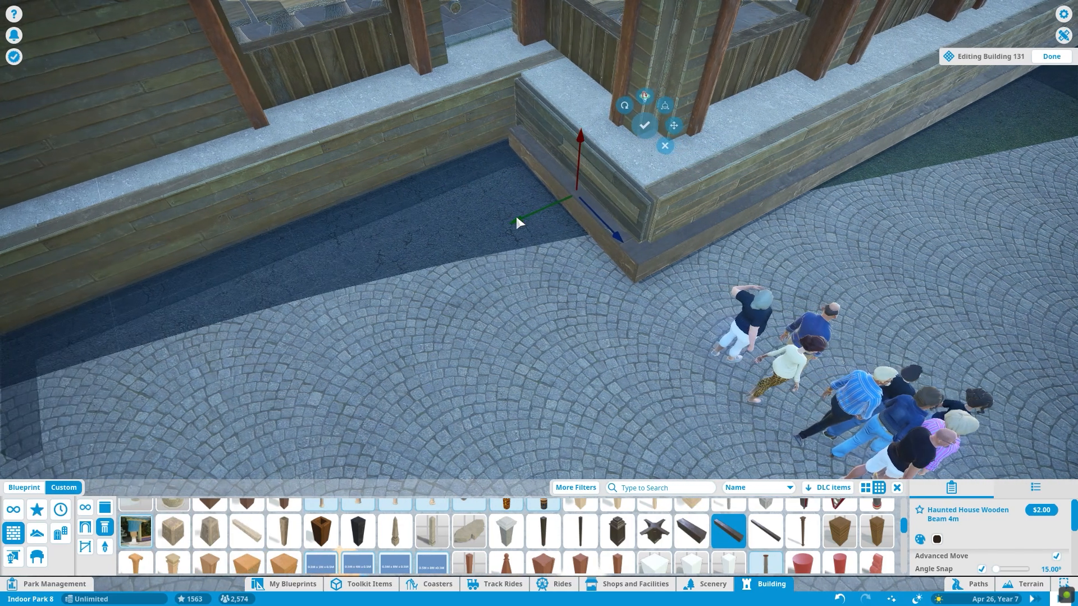
pyautogui.press('Tab')
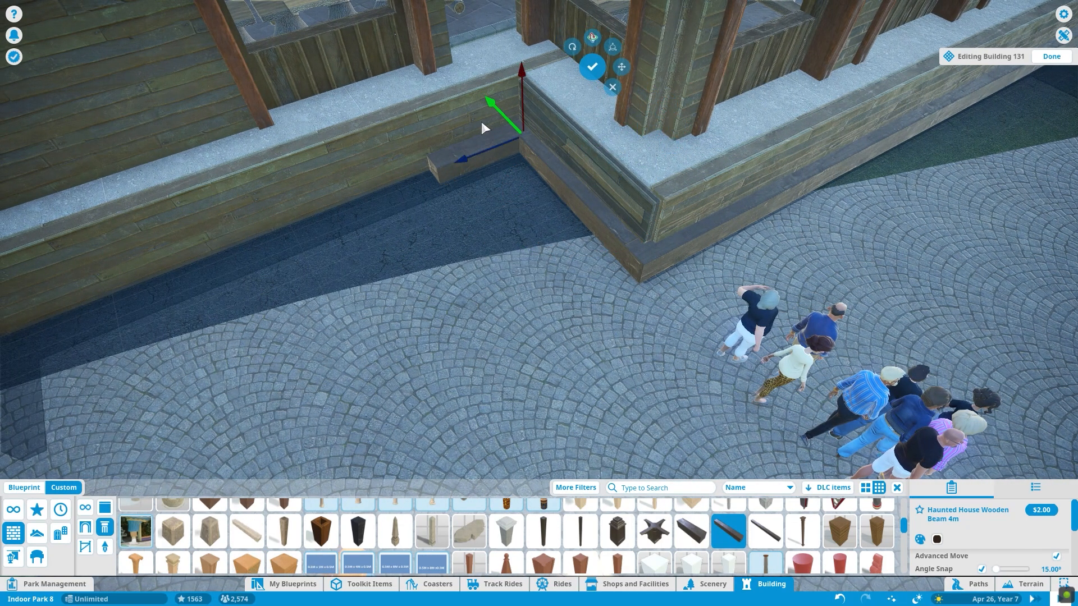
# - Swap to an 8m beam, rotate it to run along the wall base and confirm an upright post beside it
pyautogui.click(482, 141)
pyautogui.press('a')
pyautogui.moveTo(637, 142); pyautogui.dragTo(358, 334)
pyautogui.press('Tab')
pyautogui.moveTo(677, 234)
pyautogui.mouseDown()
pyautogui.moveTo(630, 186)
pyautogui.moveTo(660, 254)
pyautogui.mouseUp()
pyautogui.press('Tab')
pyautogui.moveTo(718, 200)
pyautogui.mouseDown()
pyautogui.moveTo(620, 301)
pyautogui.moveTo(349, 193)
pyautogui.moveTo(551, 203)
pyautogui.moveTo(409, 149)
pyautogui.mouseUp()
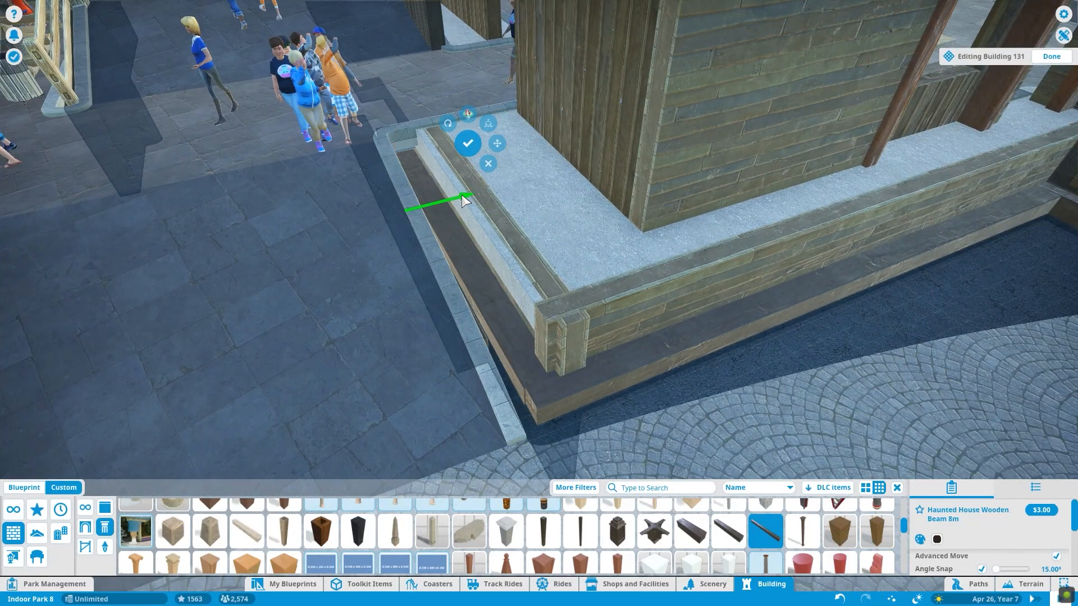
pyautogui.moveTo(464, 199); pyautogui.dragTo(458, 187)
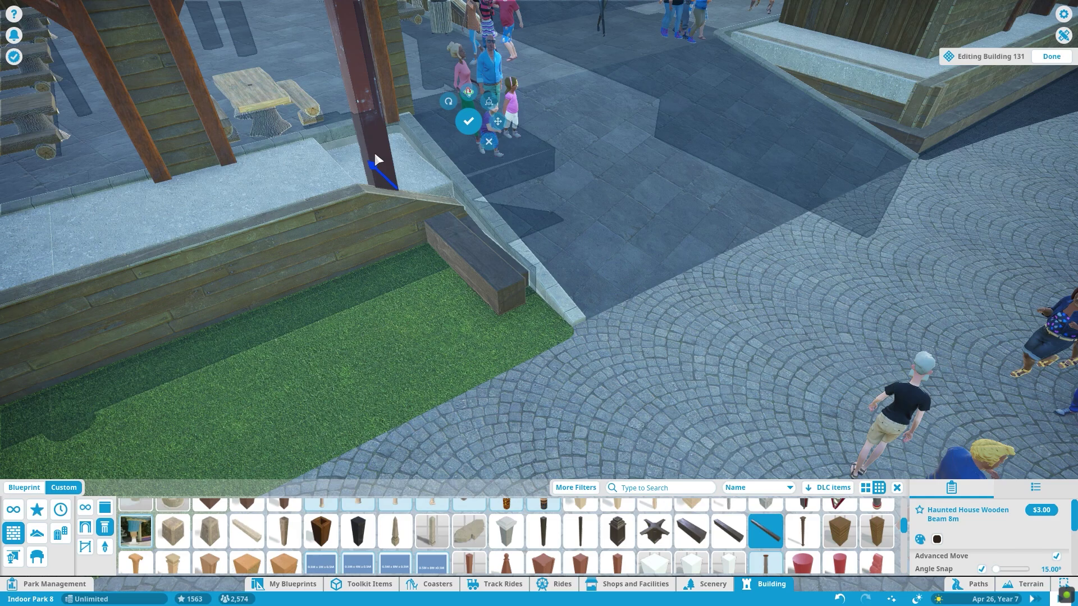
pyautogui.click(462, 114)
# - Wrap the base corner with a 2m beam and an 8m beam, then lay a 4m beam across the curb
pyautogui.click(518, 275)
pyautogui.moveTo(519, 274); pyautogui.dragTo(422, 200)
pyautogui.click(422, 245)
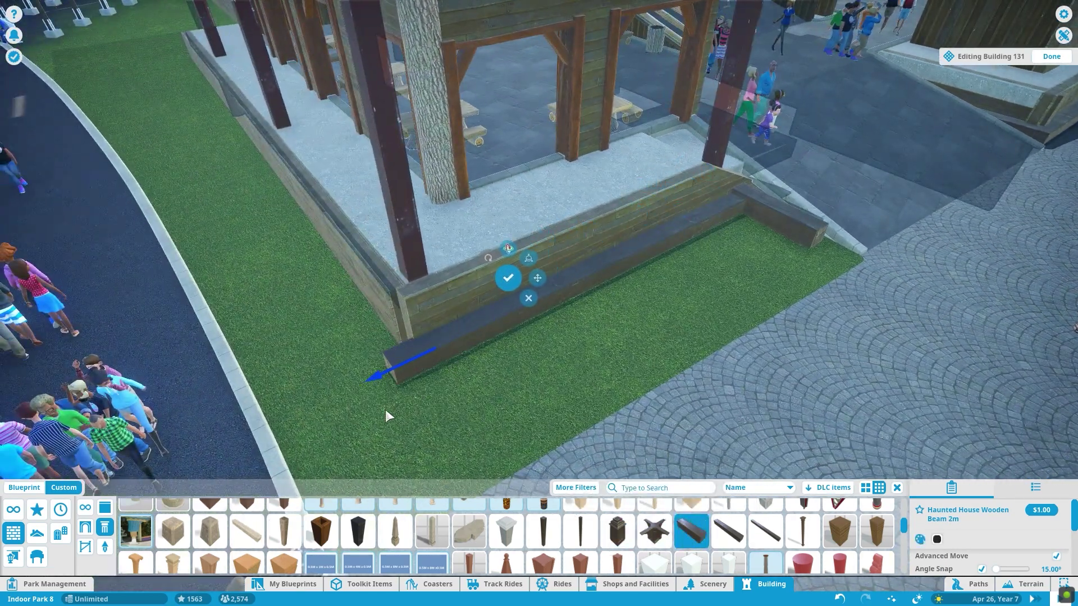
pyautogui.click(765, 531)
pyautogui.moveTo(603, 387); pyautogui.dragTo(502, 341)
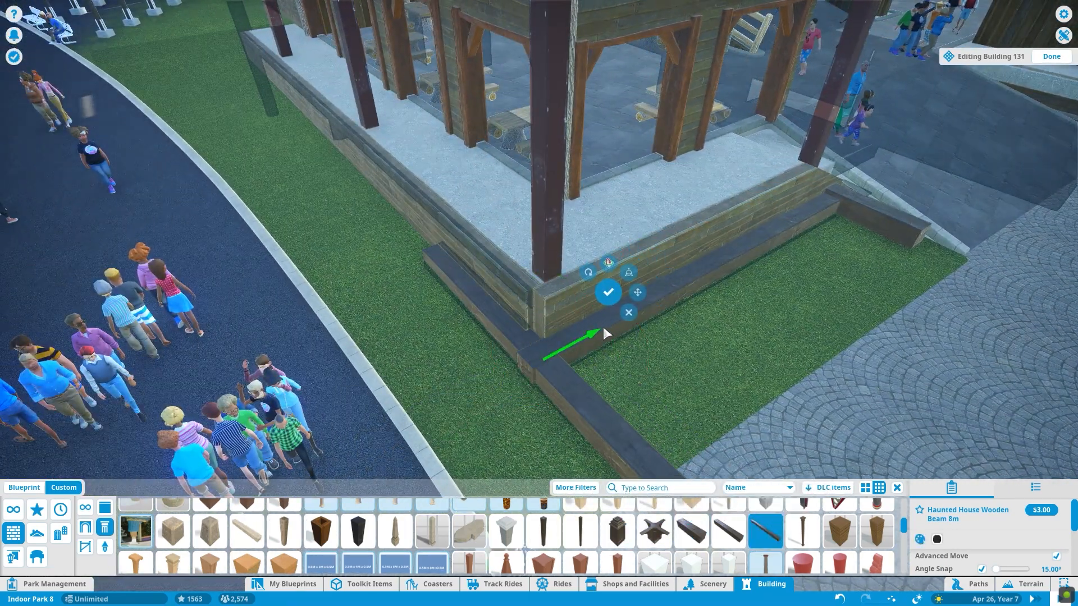
pyautogui.press('q')
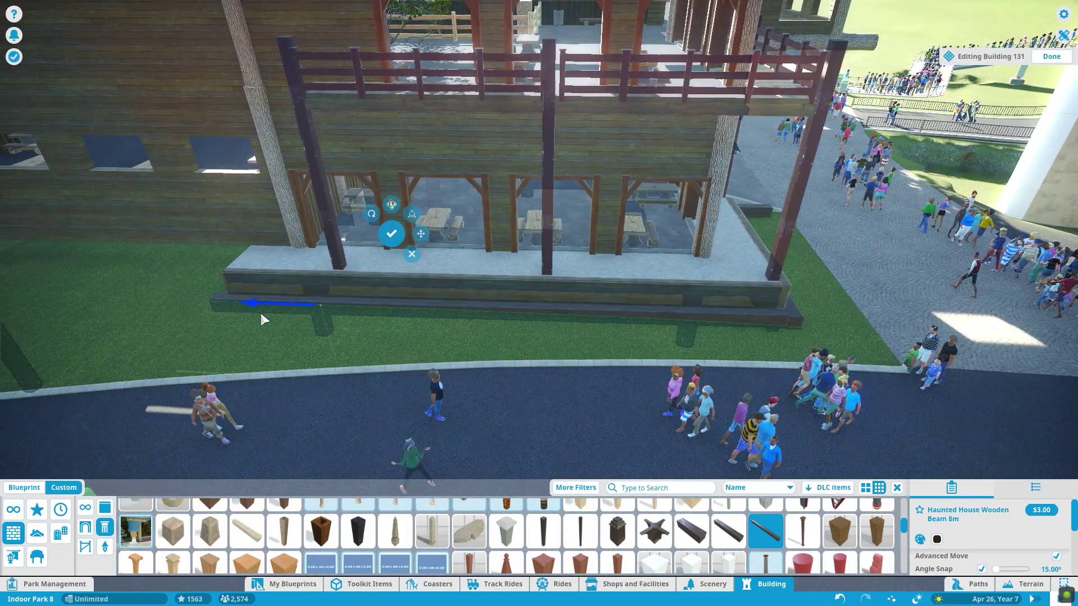
pyautogui.scroll(3, 261, 313)
pyautogui.click(640, 463)
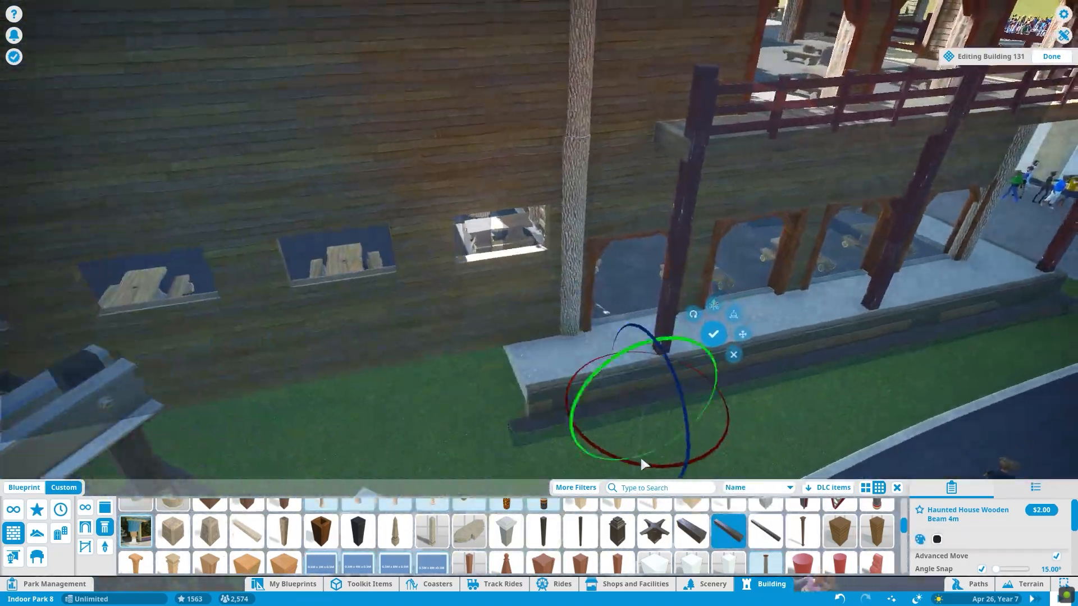
pyautogui.moveTo(641, 464); pyautogui.dragTo(644, 384)
pyautogui.press('q')
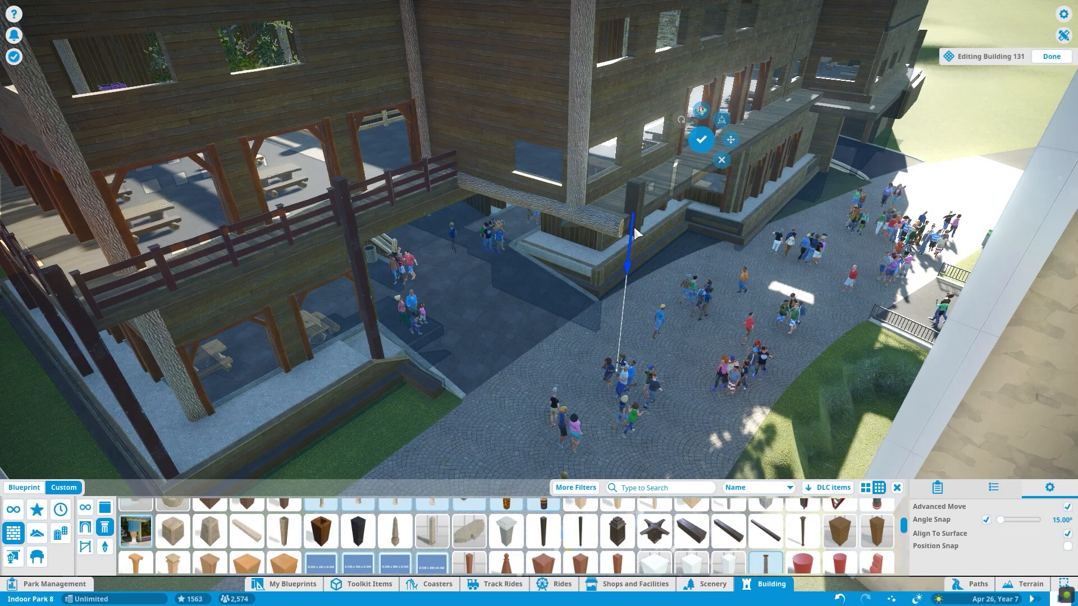
# - Place the 2m corner post and set Painted Western Fence 2m railing pieces along the balcony
pyautogui.click(652, 201)
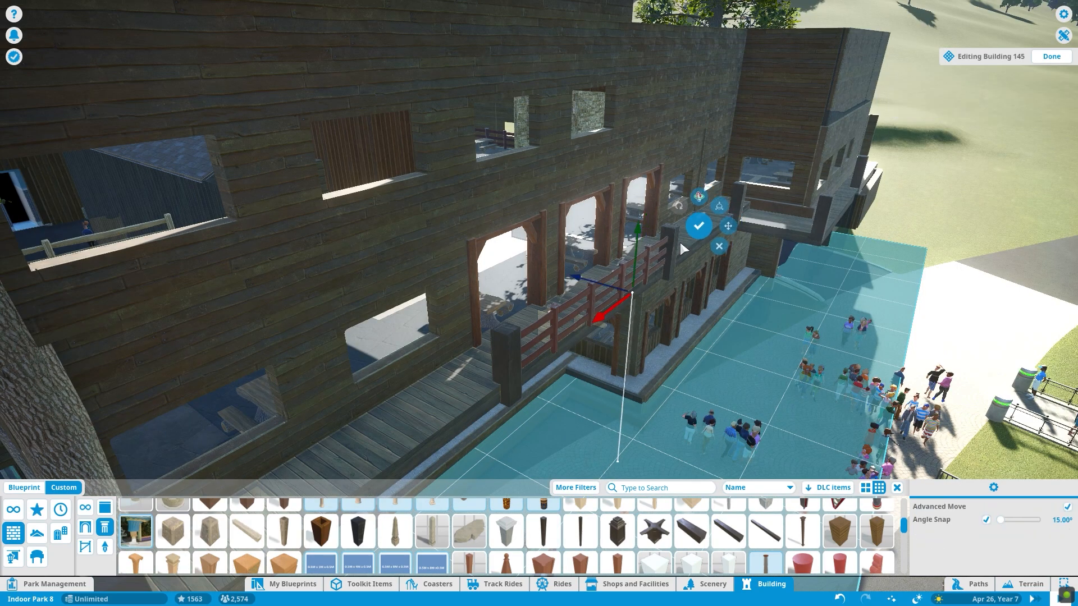
pyautogui.click(615, 311)
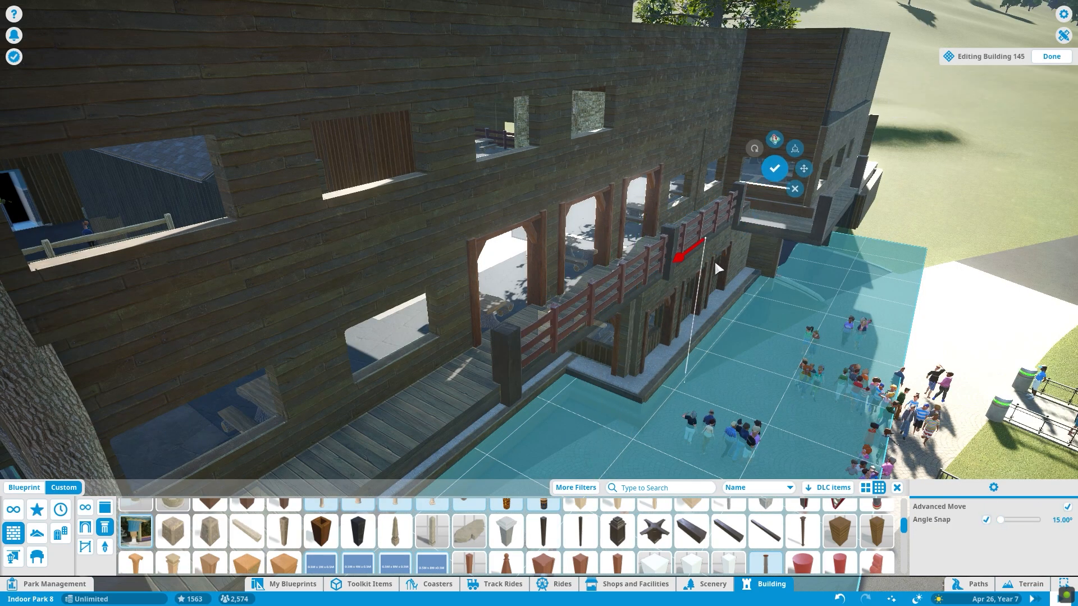
pyautogui.click(779, 165)
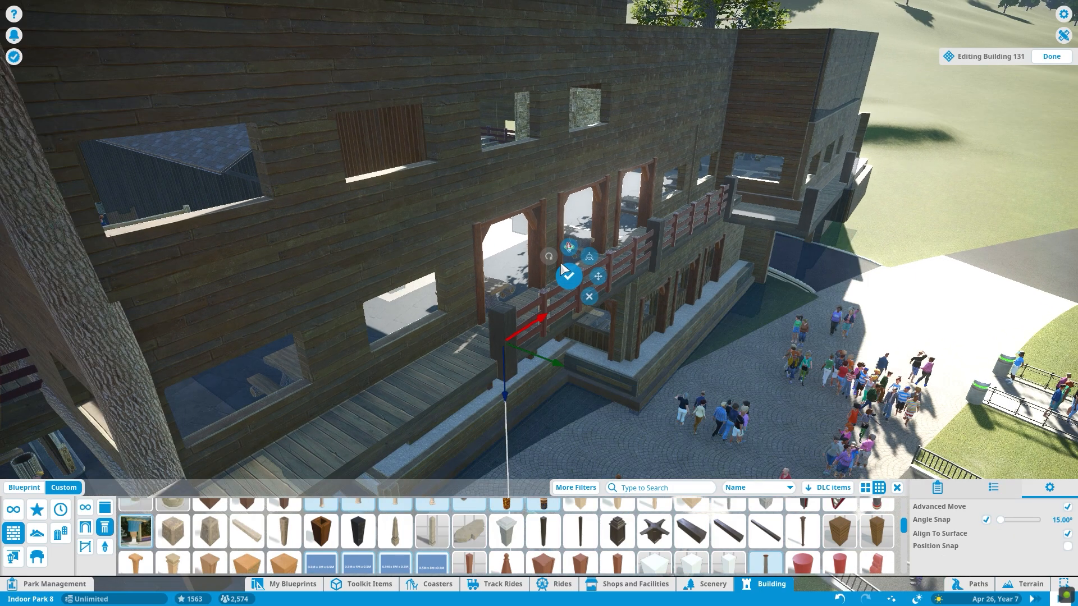
pyautogui.click(722, 205)
pyautogui.click(725, 201)
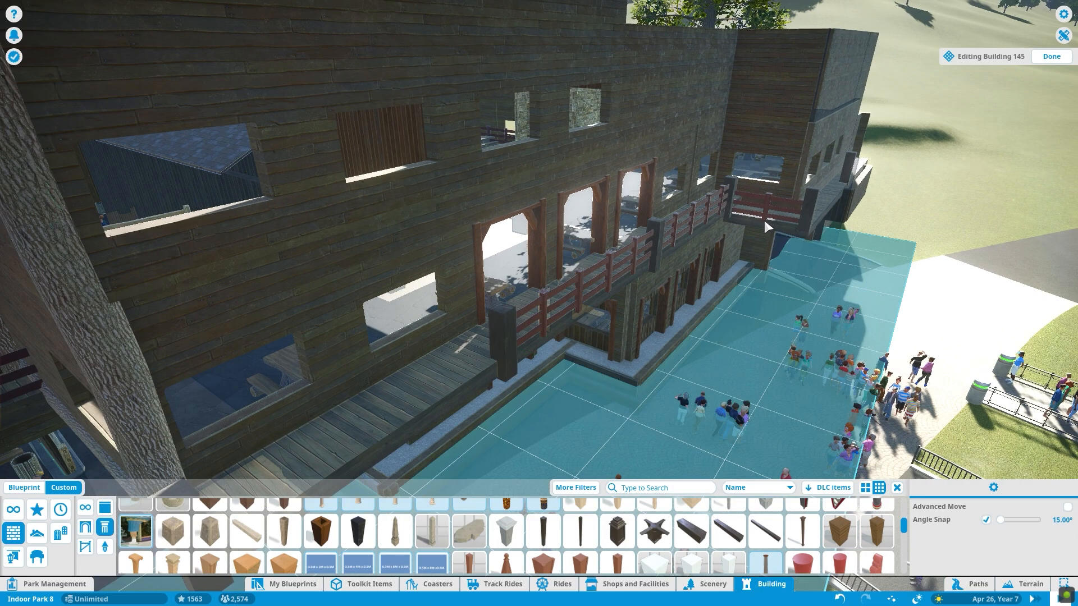
pyautogui.click(764, 218)
pyautogui.click(792, 257)
# - Move and duplicate the railing pieces to continue the fence onto the side walkway
pyautogui.click(843, 236)
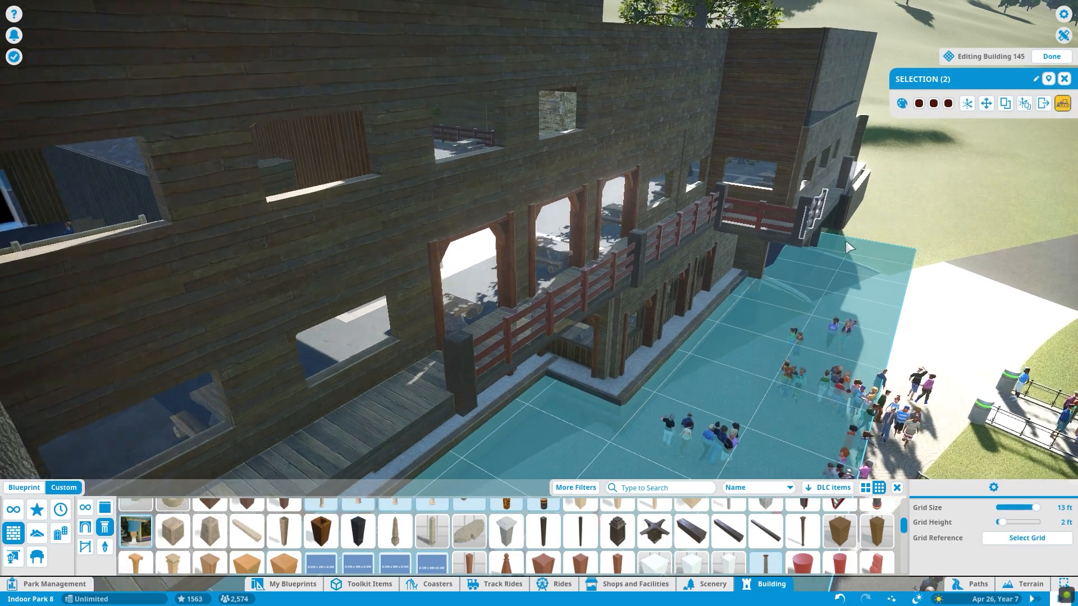
pyautogui.press('z')
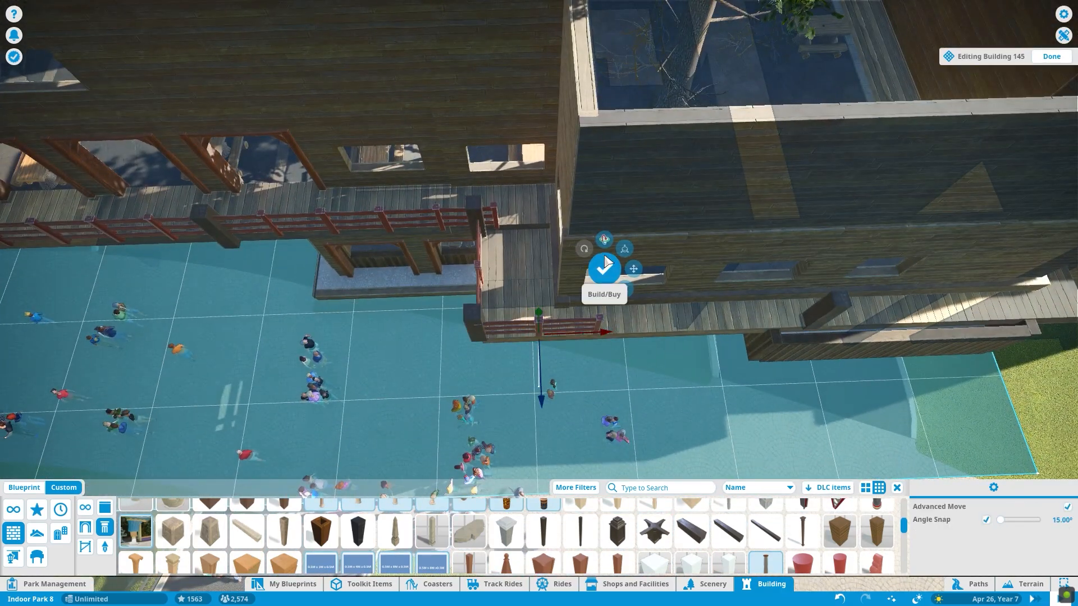
pyautogui.click(711, 339)
pyautogui.press('z')
pyautogui.click(835, 257)
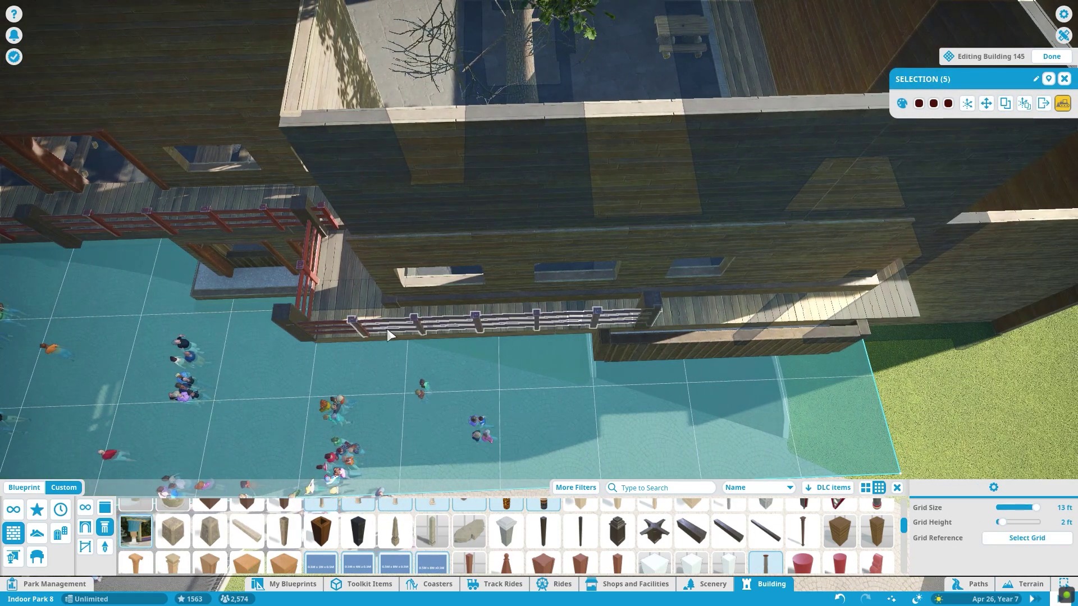
pyautogui.press('z')
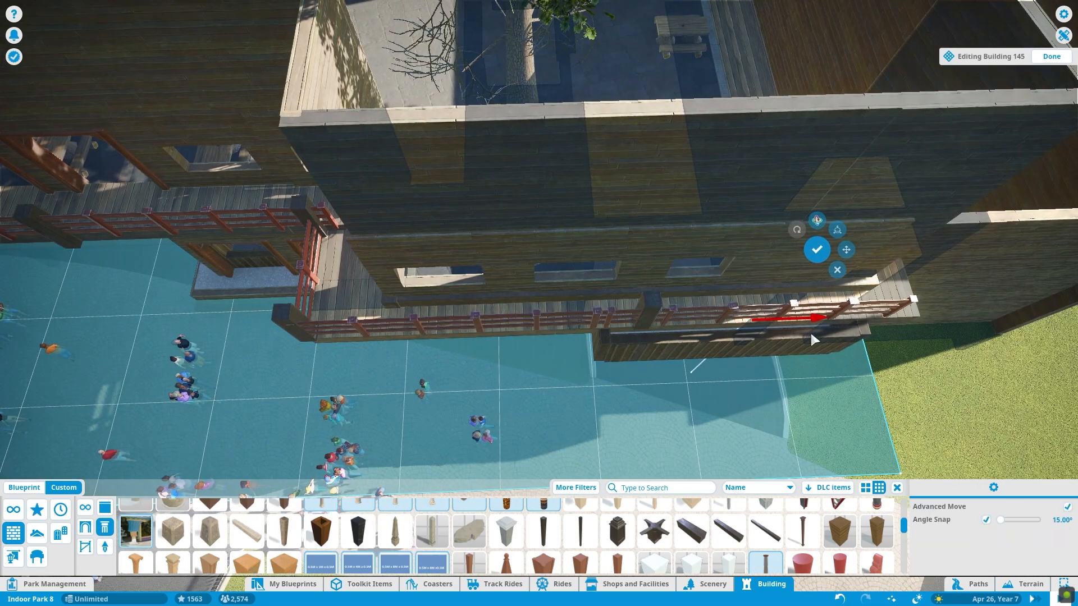
pyautogui.click(841, 329)
pyautogui.click(680, 308)
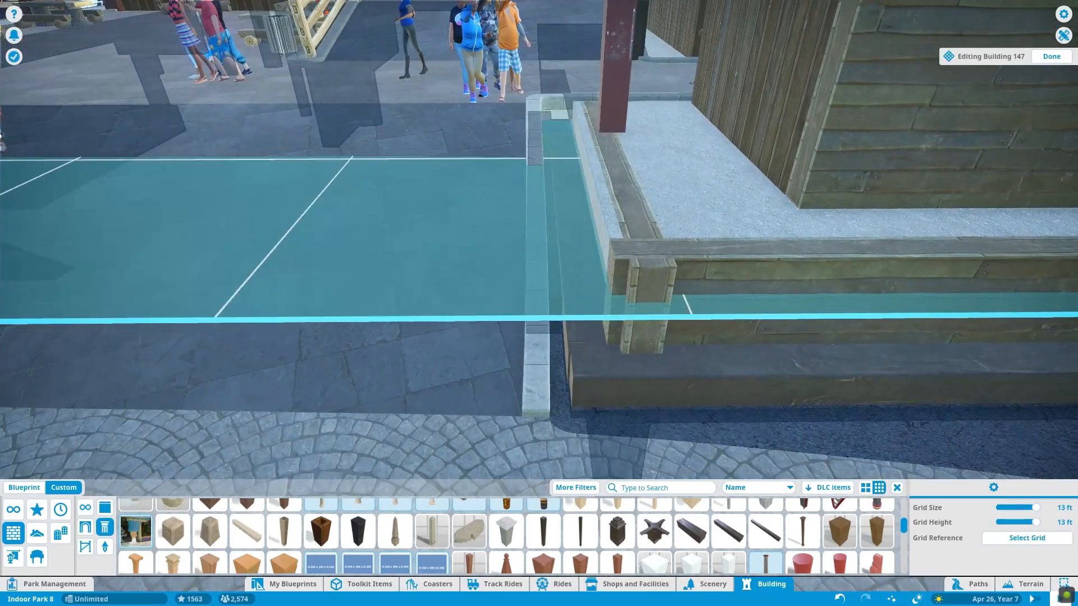
# - Lower the pillar to the ground and place a whole-log pillar at the counter corner
pyautogui.click(505, 181)
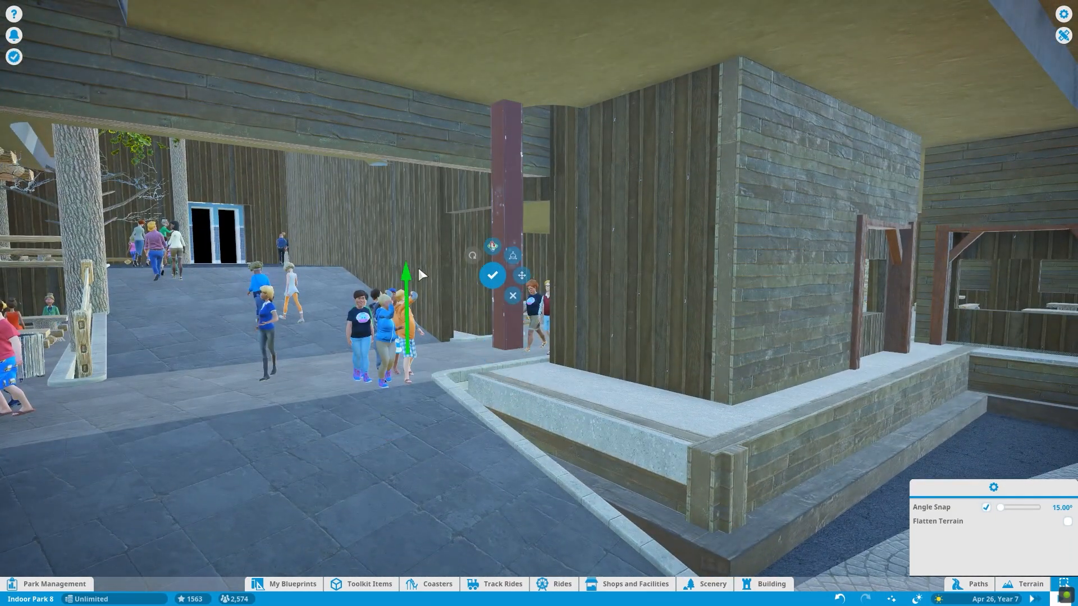
pyautogui.moveTo(404, 244); pyautogui.dragTo(437, 508)
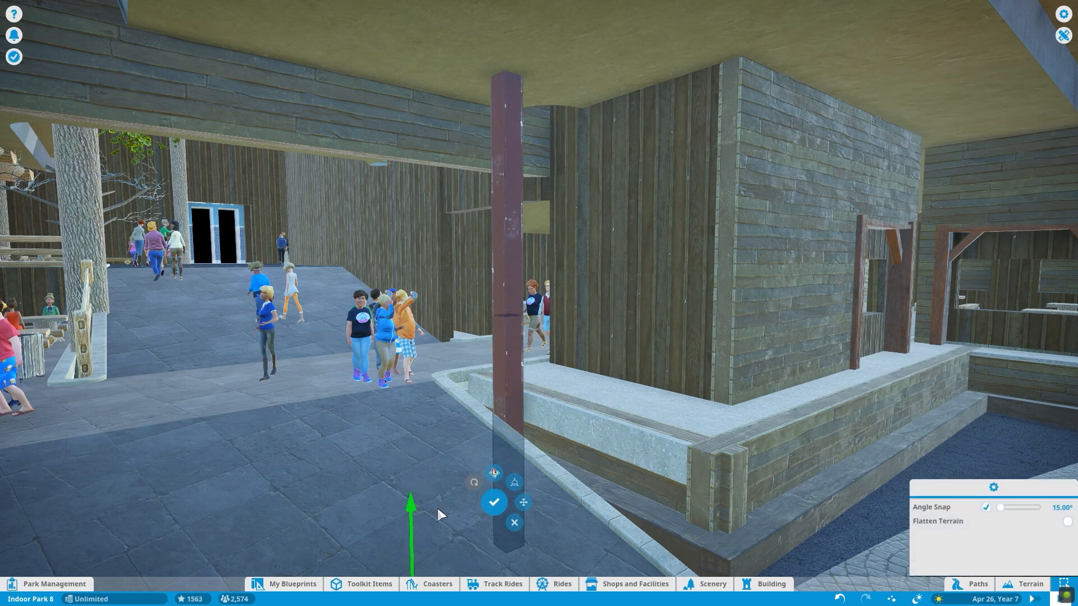
pyautogui.click(494, 502)
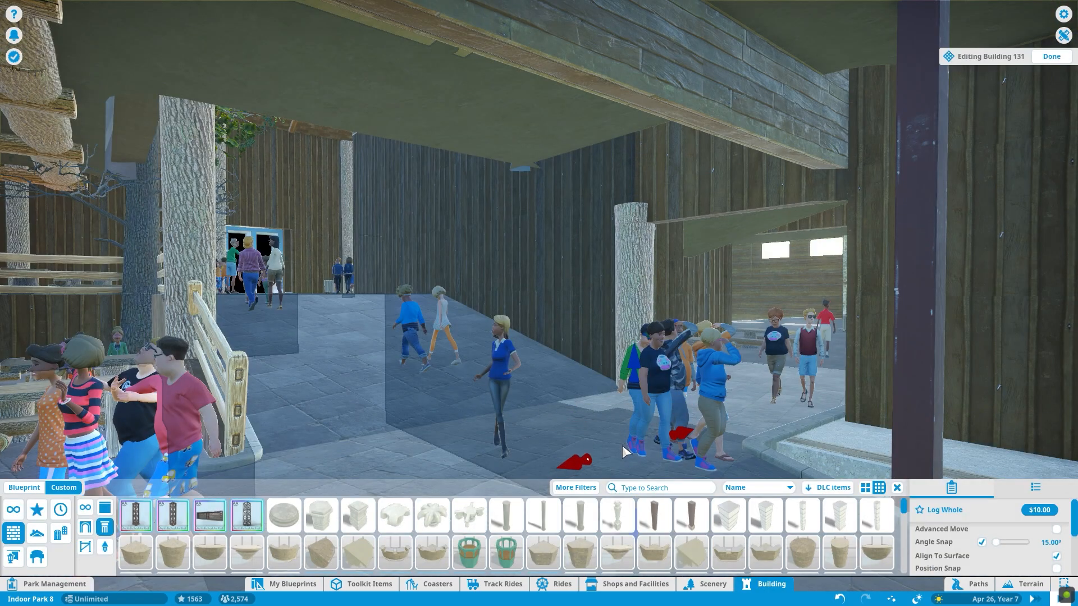
pyautogui.click(622, 445)
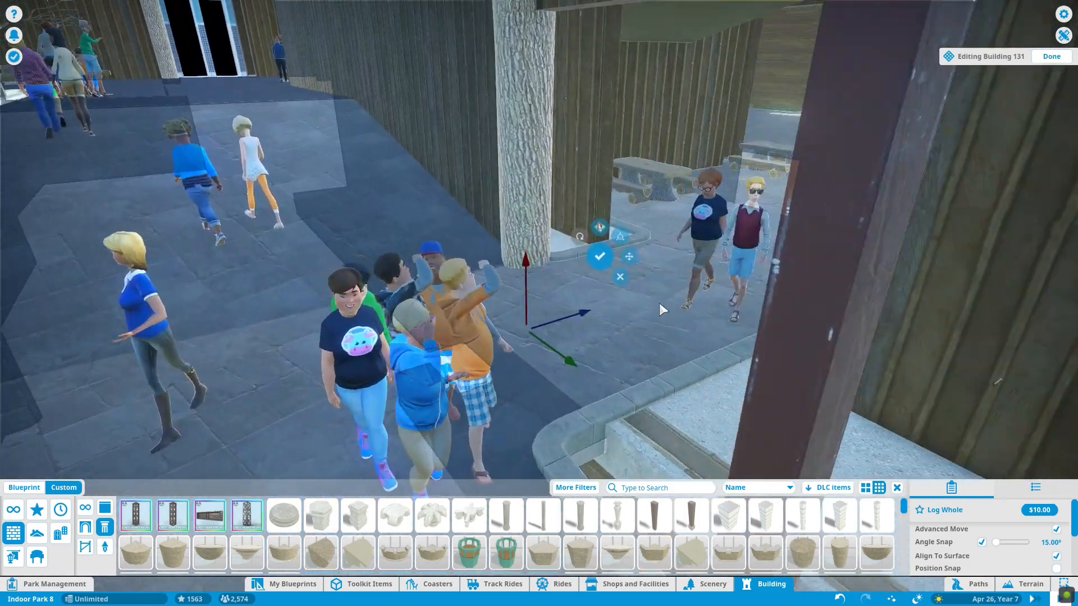
pyautogui.moveTo(629, 305); pyautogui.dragTo(539, 397)
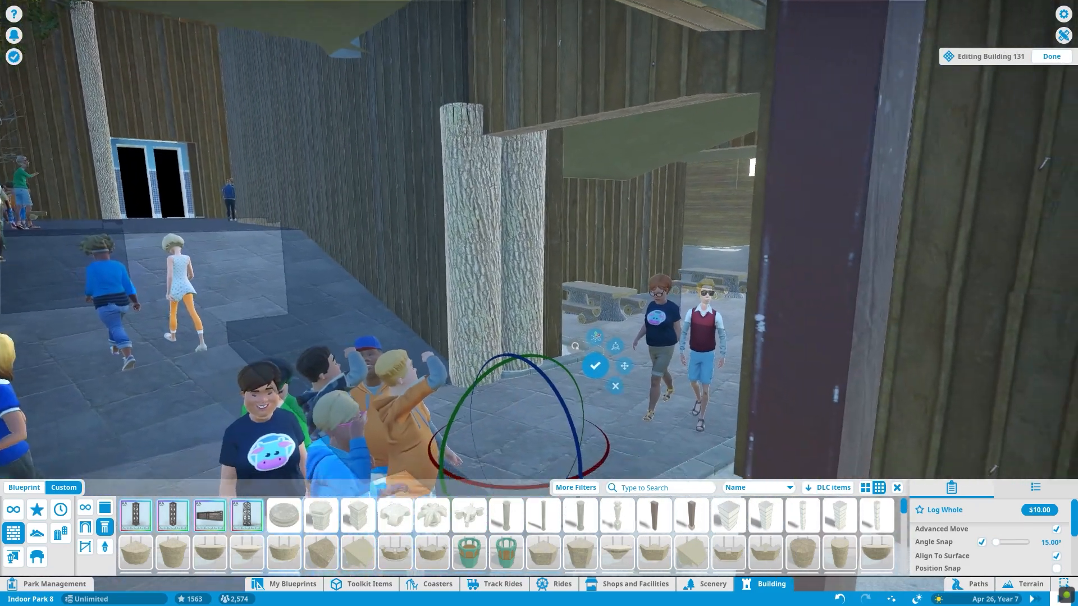
pyautogui.click(569, 320)
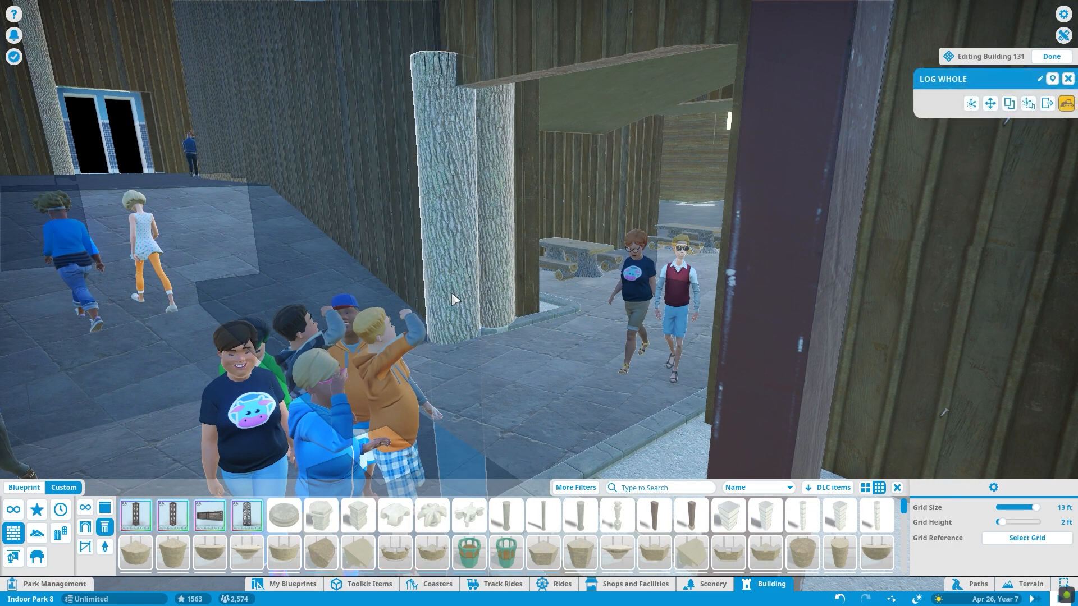
# - Add two more whole logs beside it to form a cluster and confirm their position
pyautogui.click(572, 381)
pyautogui.click(513, 293)
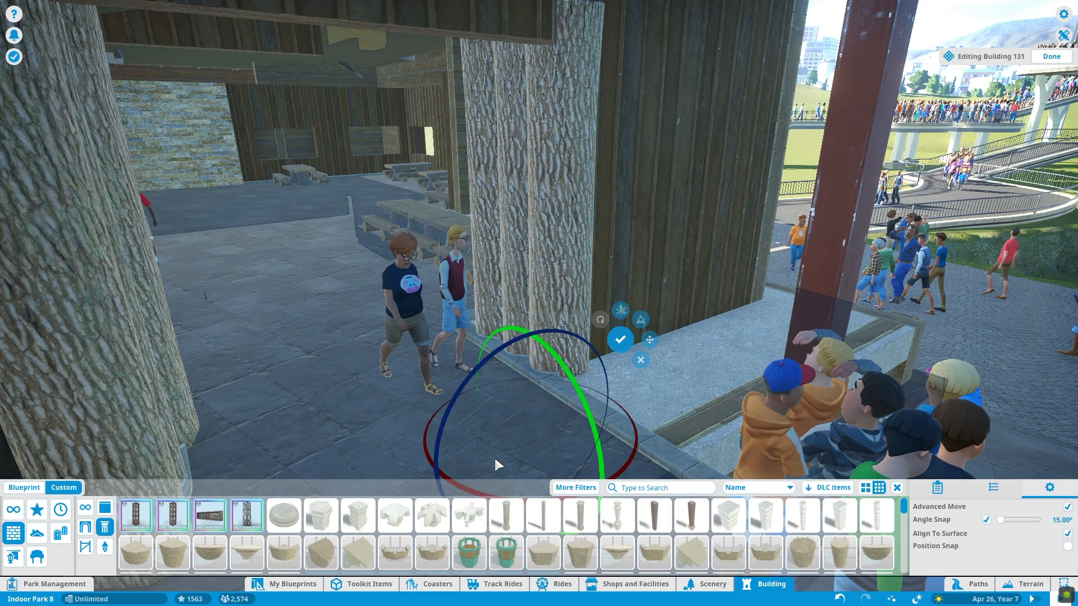
pyautogui.press('Tab')
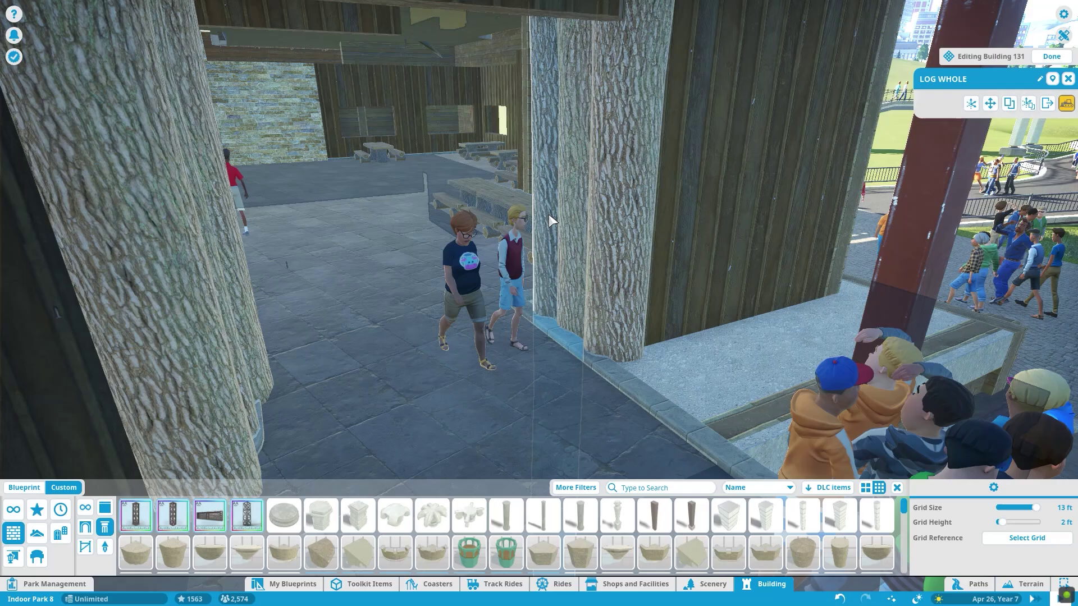
pyautogui.click(549, 214)
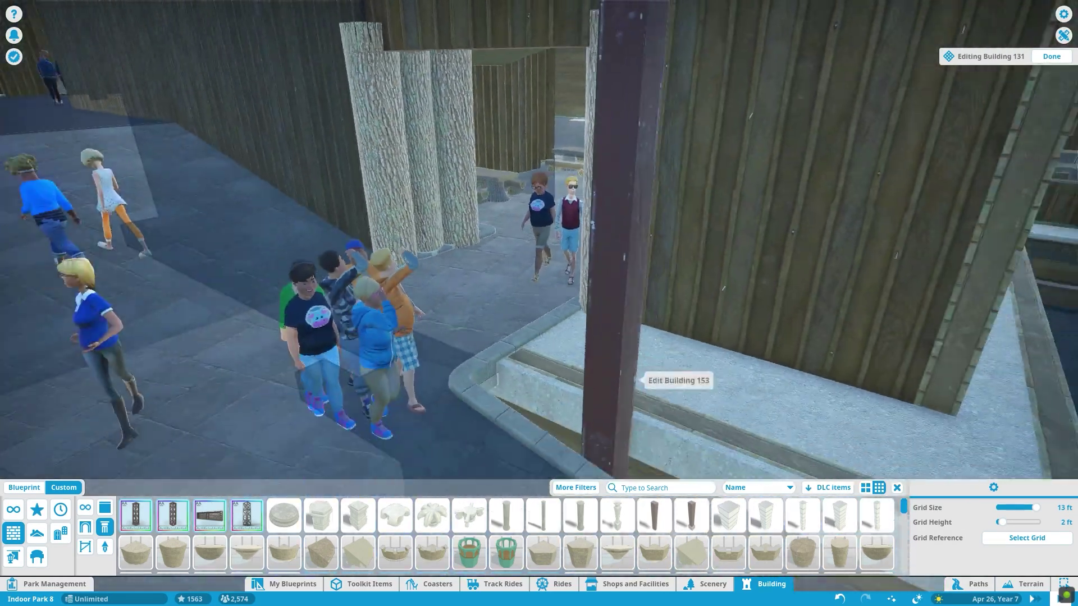
# - Position a dark Haunted House Wooden Beam post against the serving window opening and confirm it
pyautogui.click(486, 67)
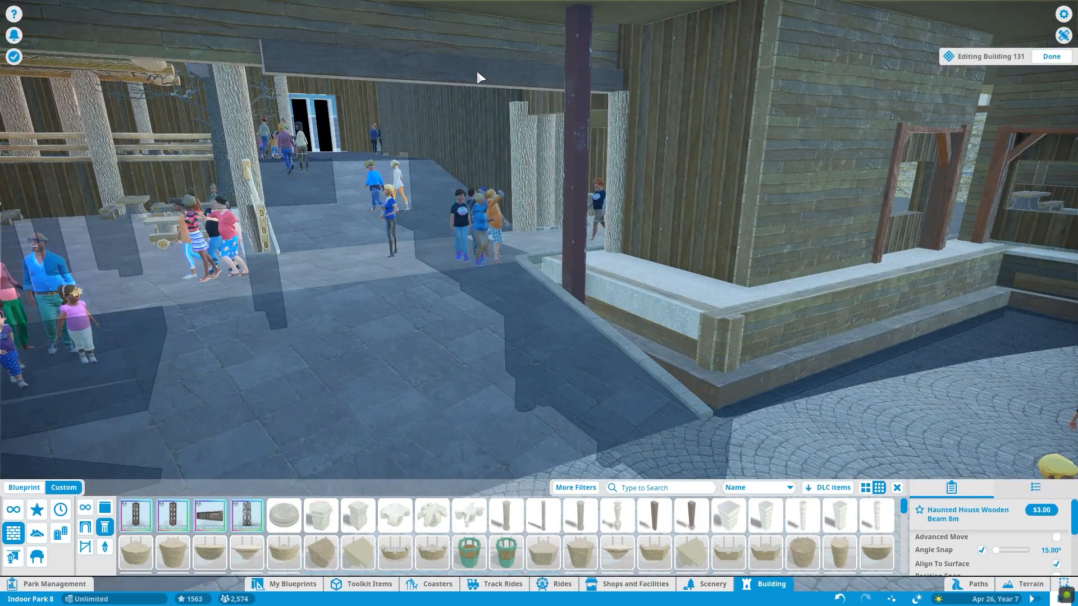
pyautogui.press('Tab')
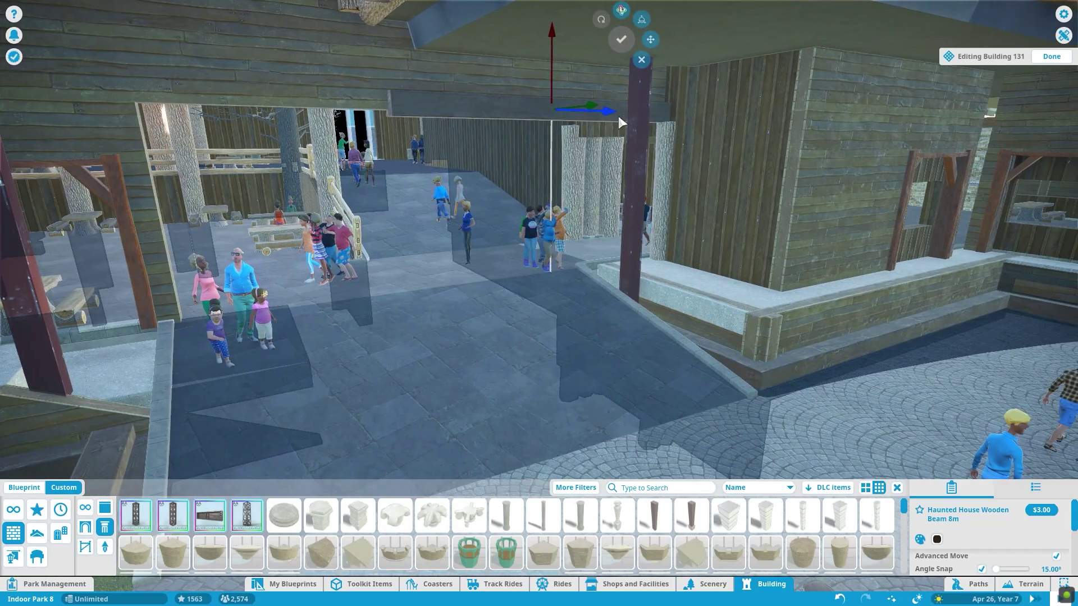
pyautogui.moveTo(617, 113); pyautogui.dragTo(450, 100)
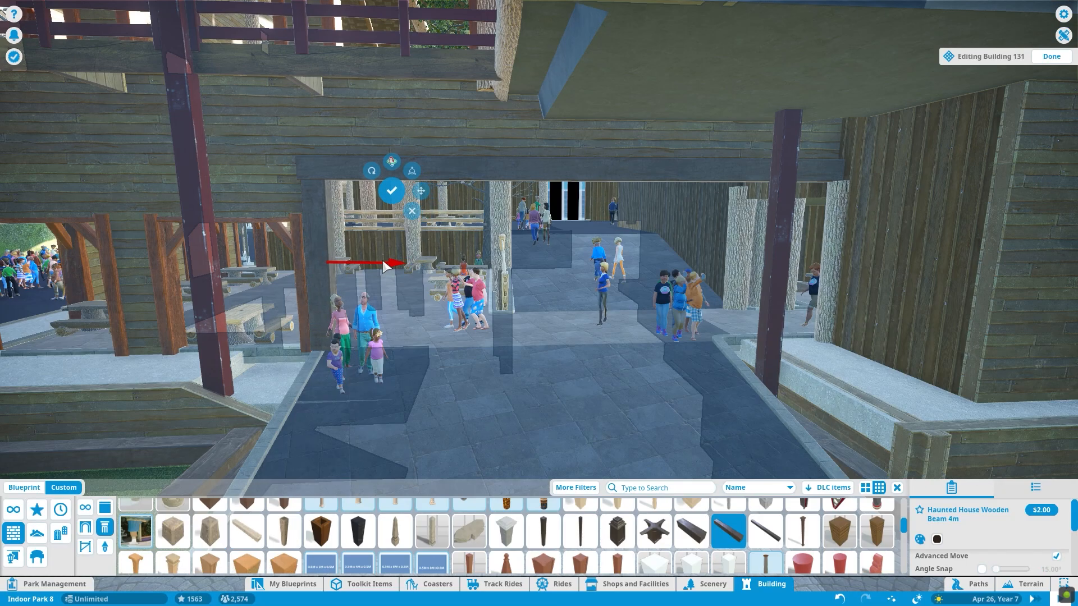
pyautogui.moveTo(382, 260); pyautogui.dragTo(820, 267)
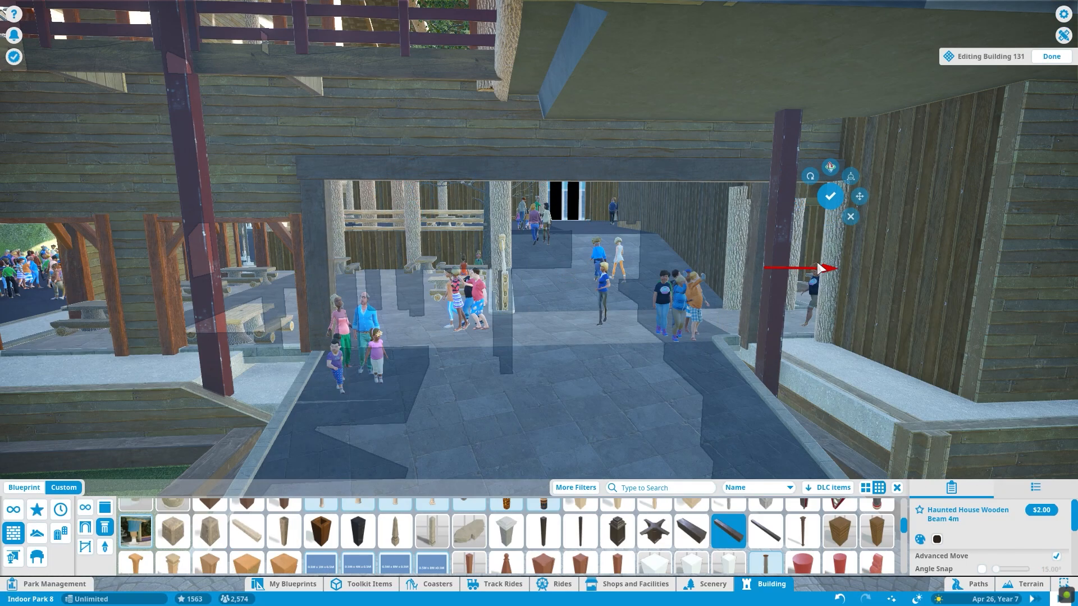
pyautogui.press('e')
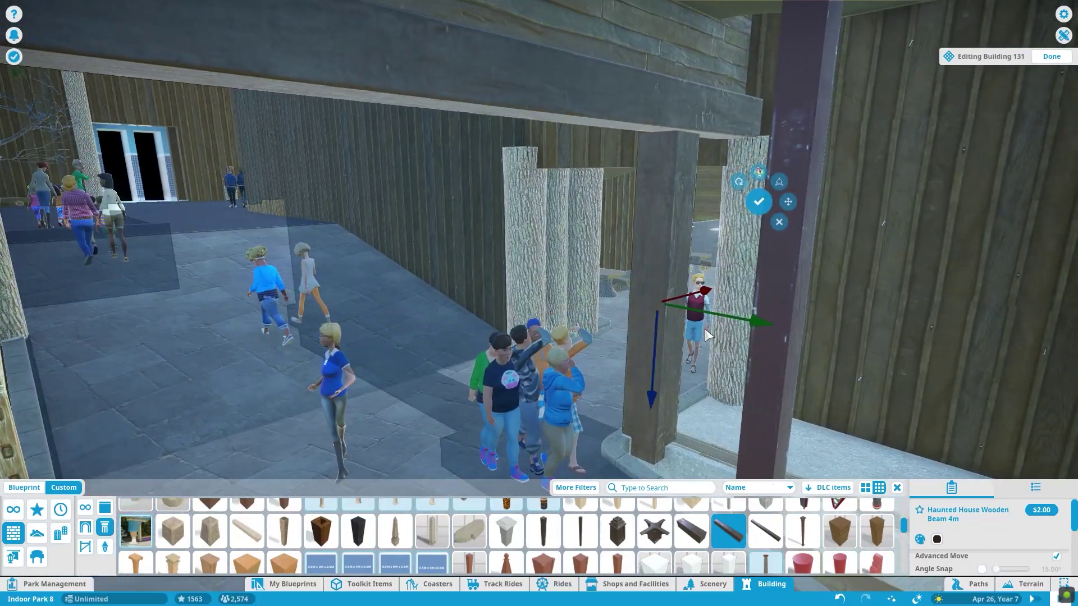
pyautogui.moveTo(742, 320); pyautogui.dragTo(750, 324)
pyautogui.moveTo(655, 362); pyautogui.dragTo(683, 375)
pyautogui.moveTo(745, 319); pyautogui.dragTo(758, 311)
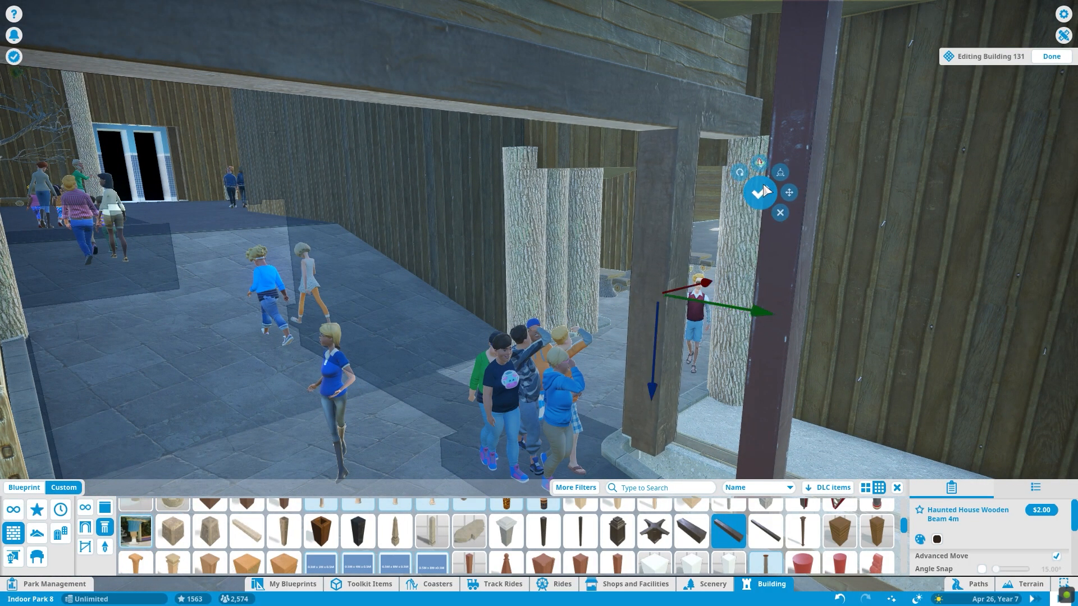
pyautogui.scroll(-3, 648, 469)
pyautogui.click(675, 372)
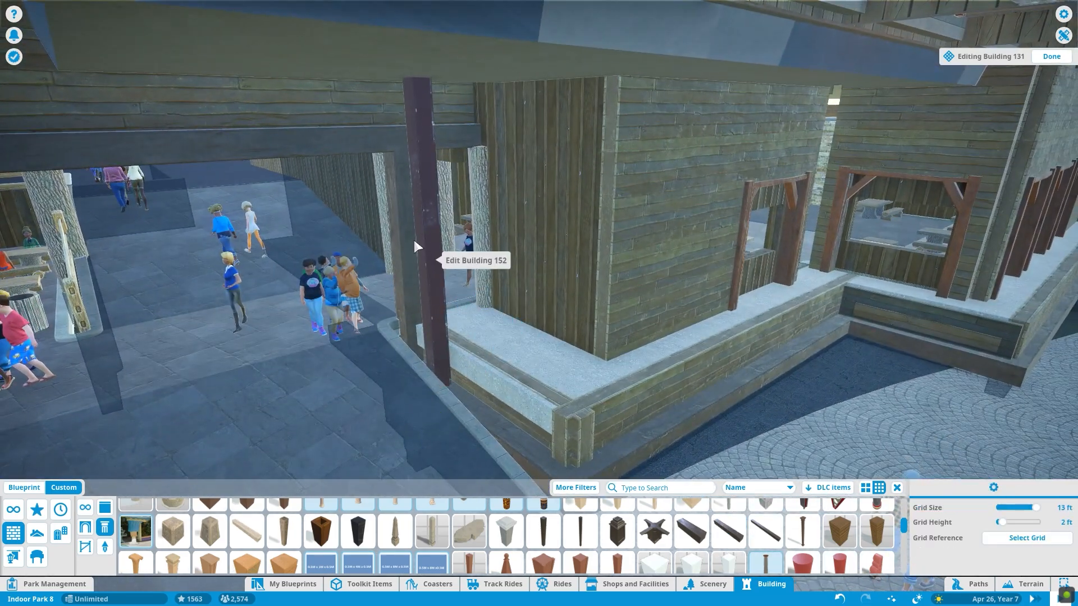
# - Rotate and shift the whole-log pillar into the corner between the two framed windows, then bring a dark post beside the window
pyautogui.click(599, 225)
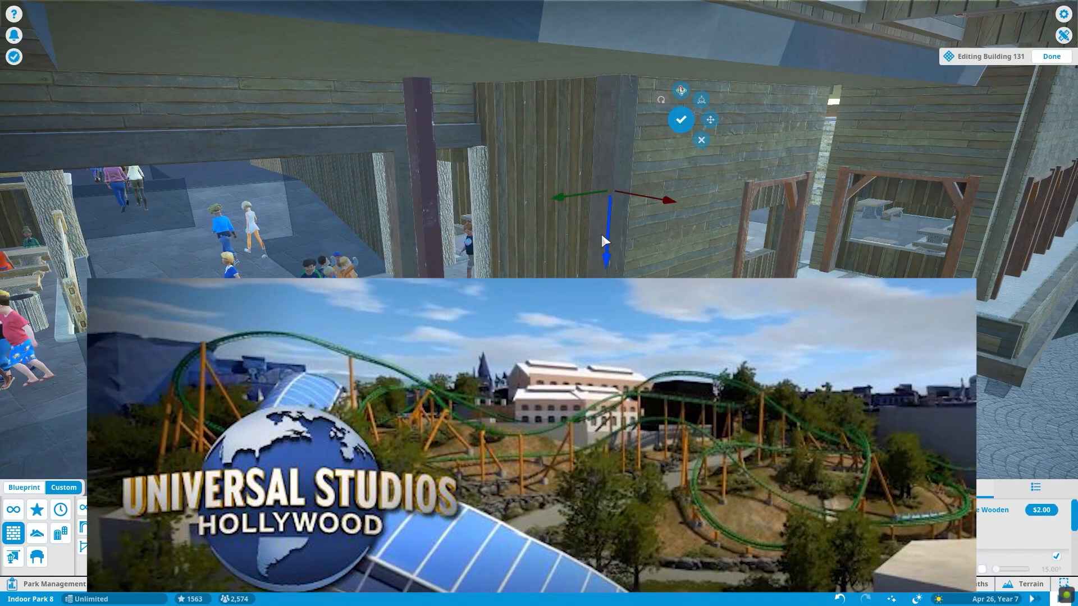
pyautogui.press('e')
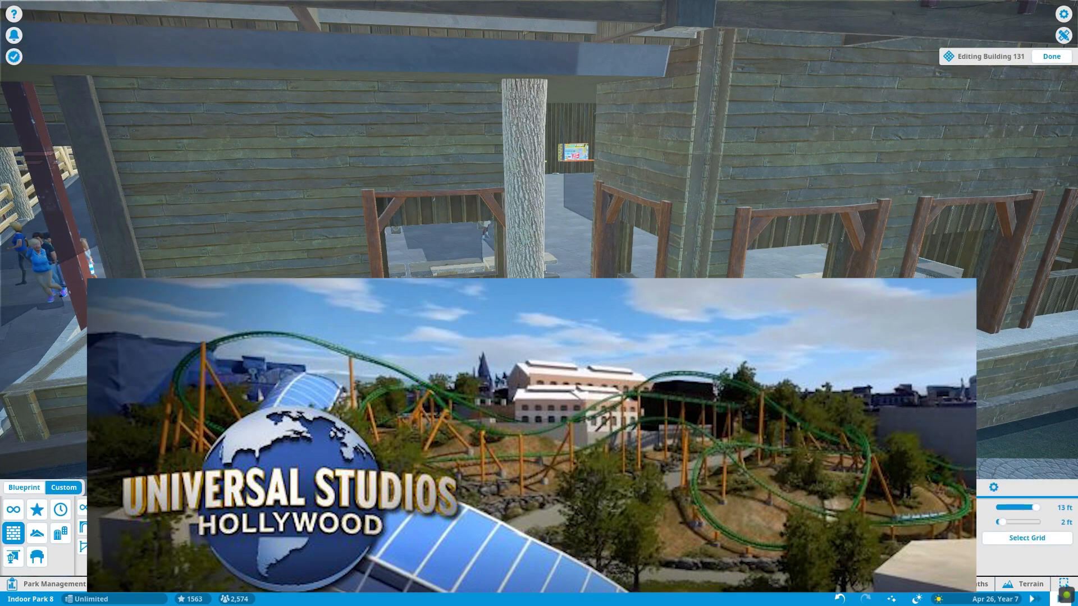
pyautogui.click(591, 261)
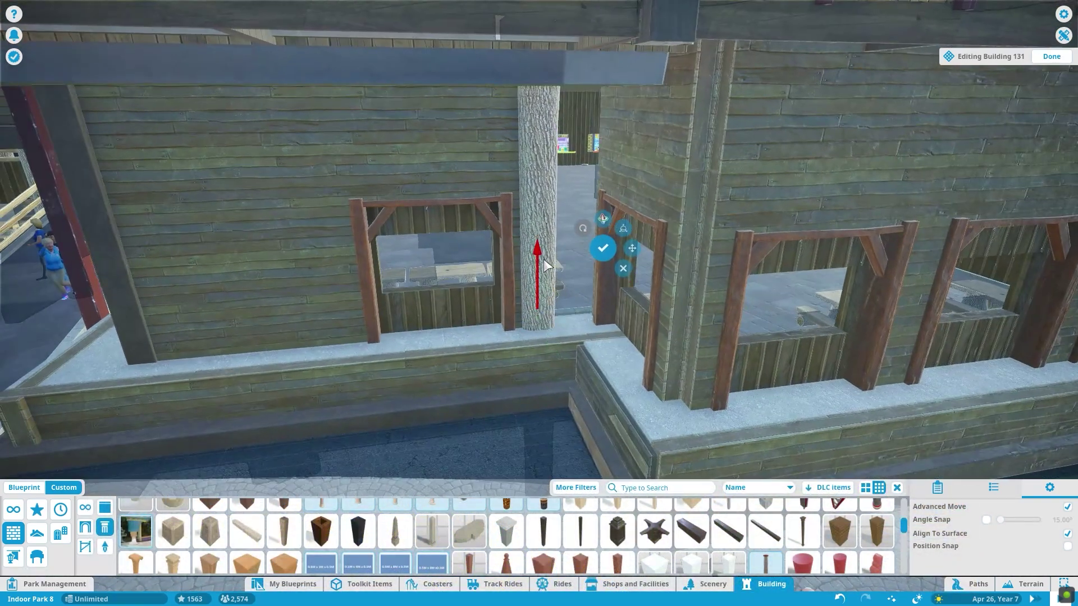
pyautogui.click(582, 317)
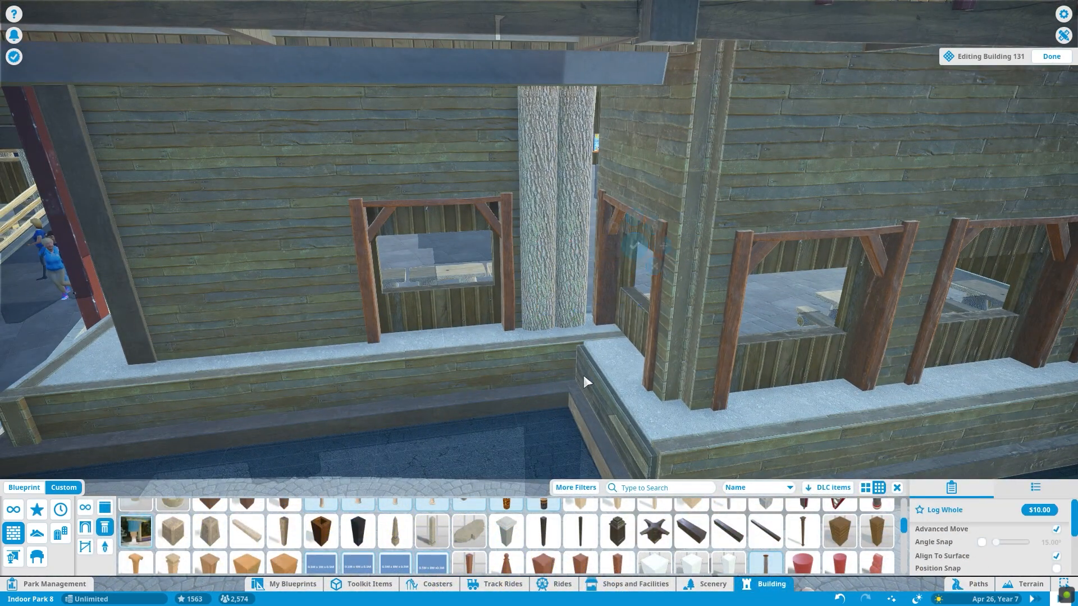
pyautogui.moveTo(582, 378); pyautogui.dragTo(487, 315)
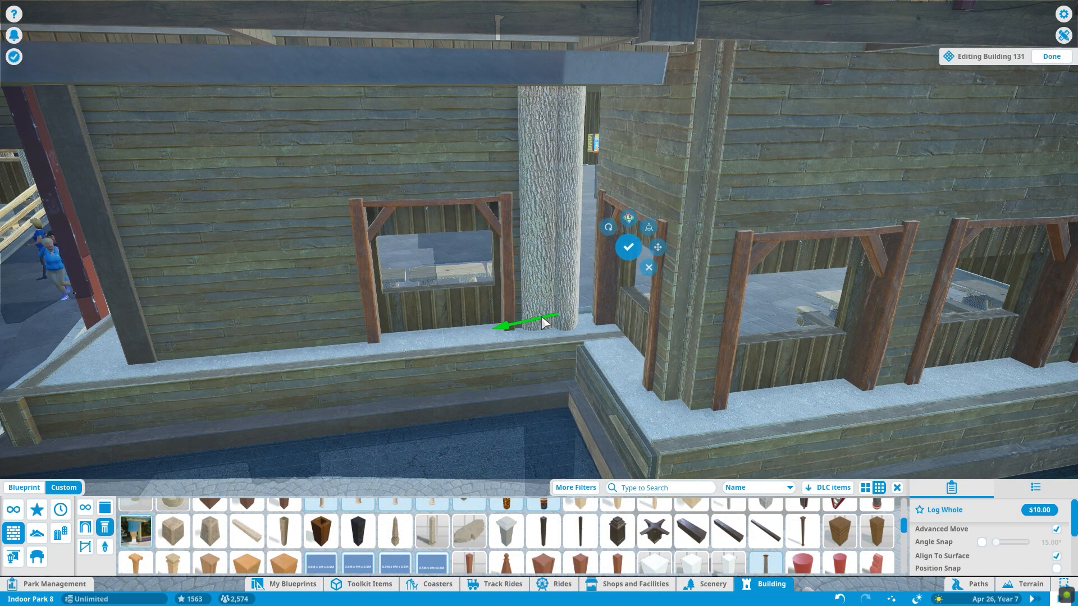
pyautogui.scroll(2, 547, 319)
pyautogui.moveTo(560, 370); pyautogui.dragTo(555, 381)
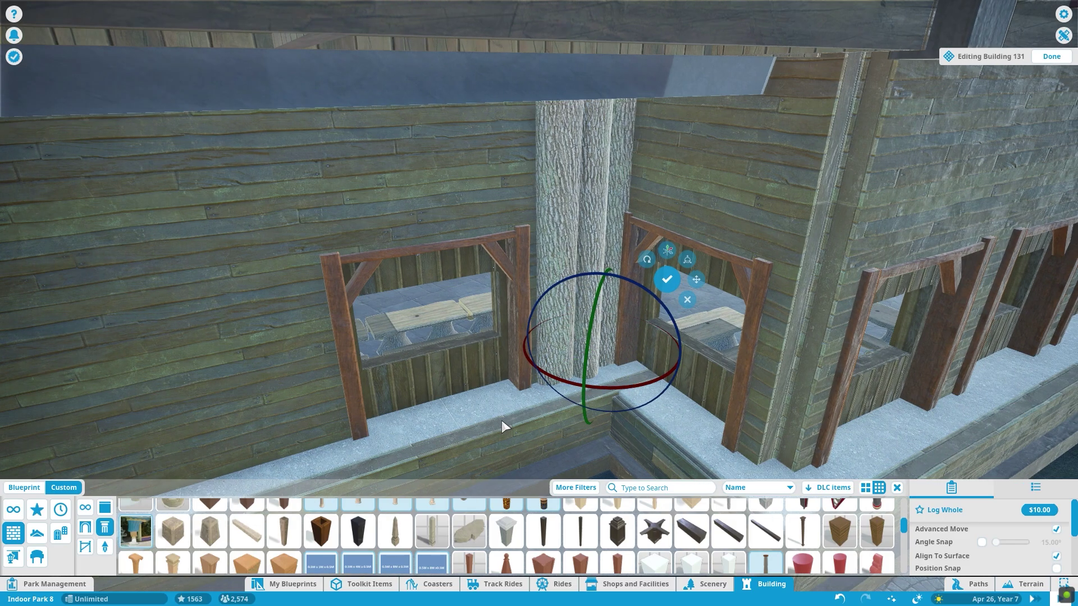
pyautogui.moveTo(623, 388); pyautogui.dragTo(521, 373)
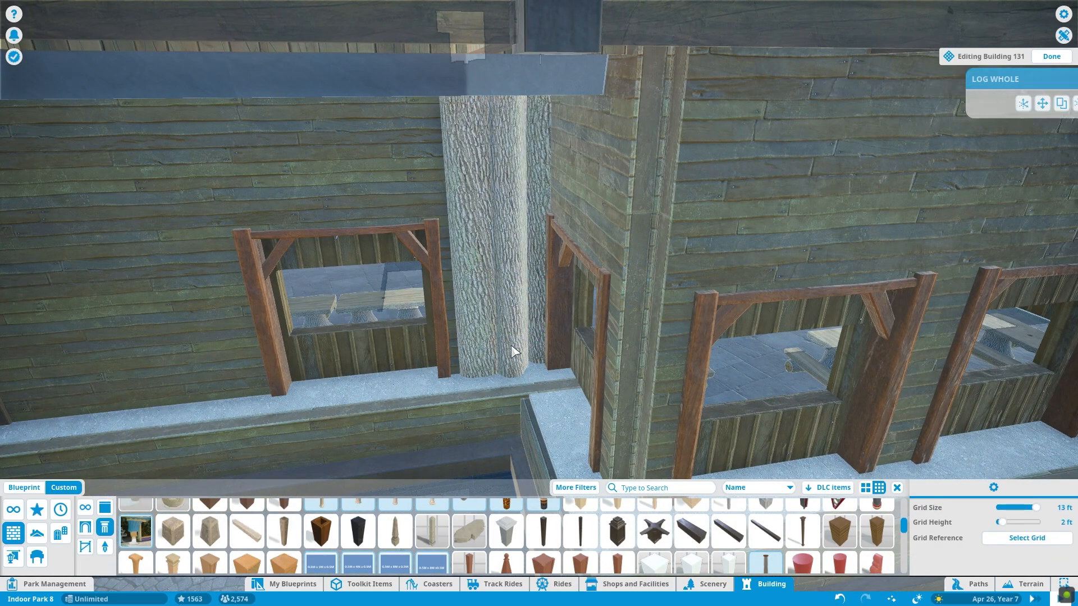
pyautogui.click(574, 287)
pyautogui.scroll(-5, 564, 299)
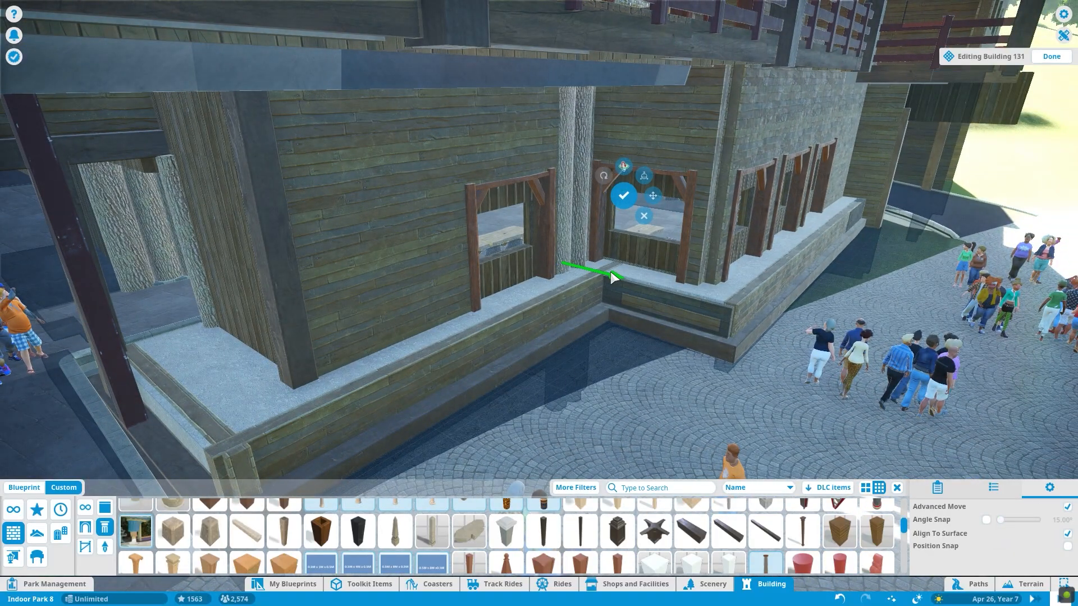
pyautogui.moveTo(290, 354); pyautogui.dragTo(501, 291)
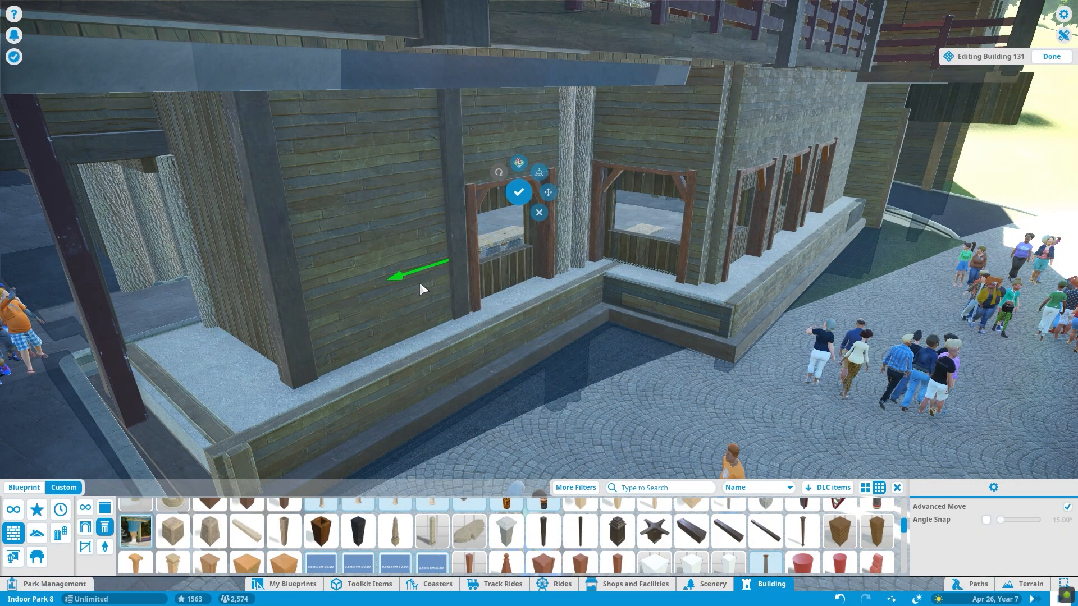
# - Slide dark wooden beams into place between the front-wall windows and fix a duplicate copy
pyautogui.moveTo(412, 265); pyautogui.dragTo(572, 233)
pyautogui.click(662, 137)
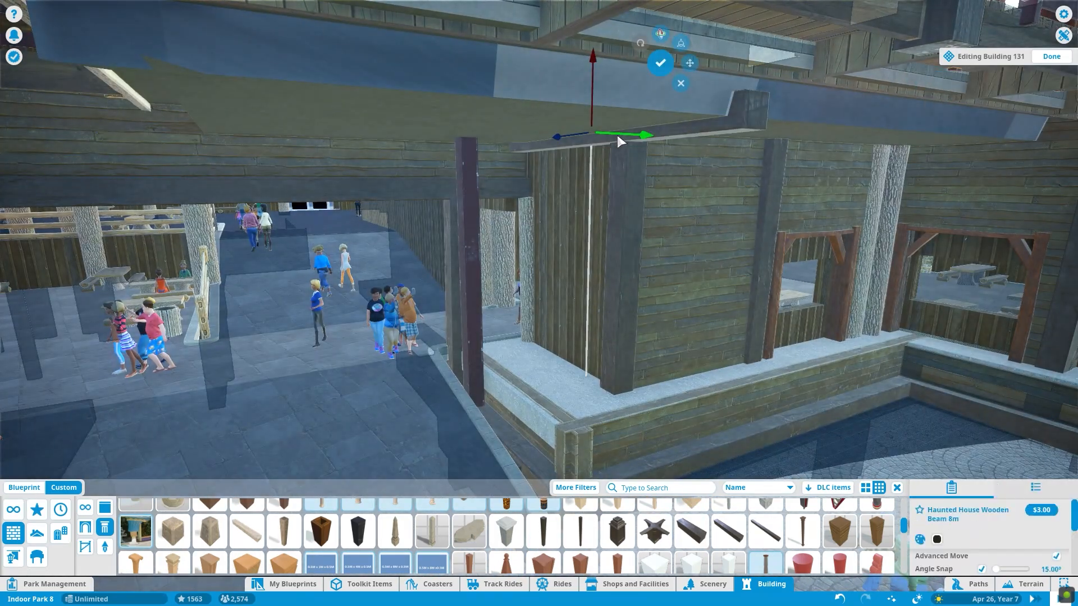
pyautogui.moveTo(617, 134); pyautogui.dragTo(265, 119)
pyautogui.press('e')
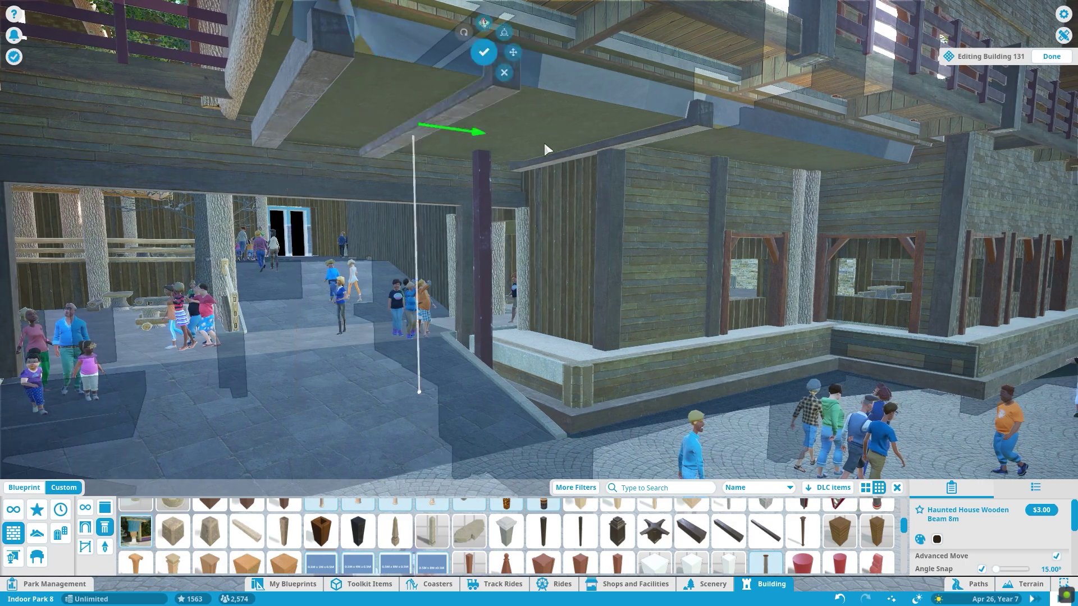
pyautogui.moveTo(544, 149); pyautogui.dragTo(498, 143)
pyautogui.press('e')
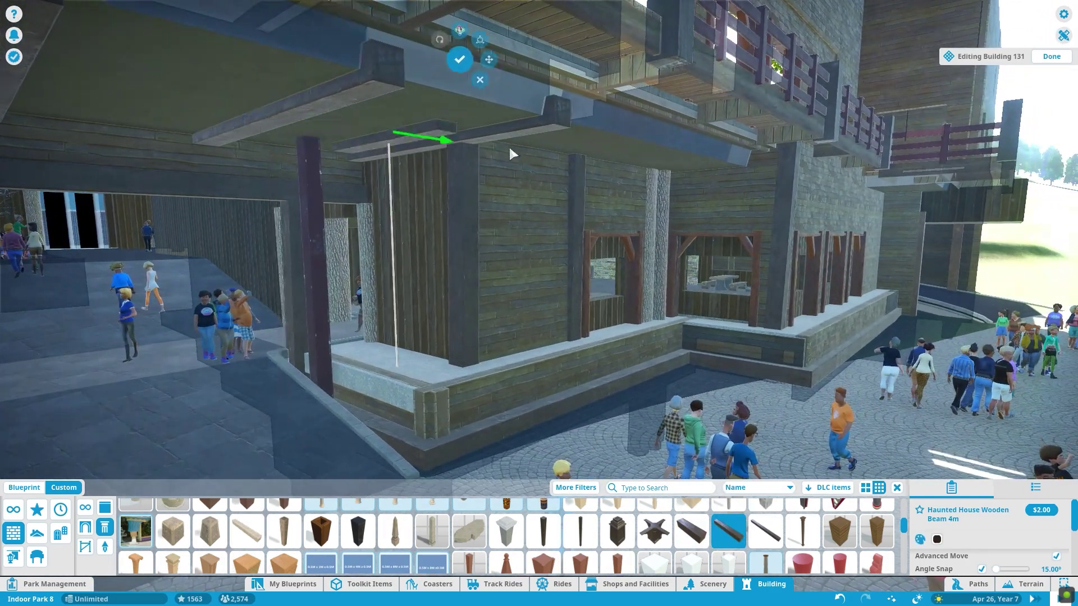
pyautogui.scroll(5, 509, 145)
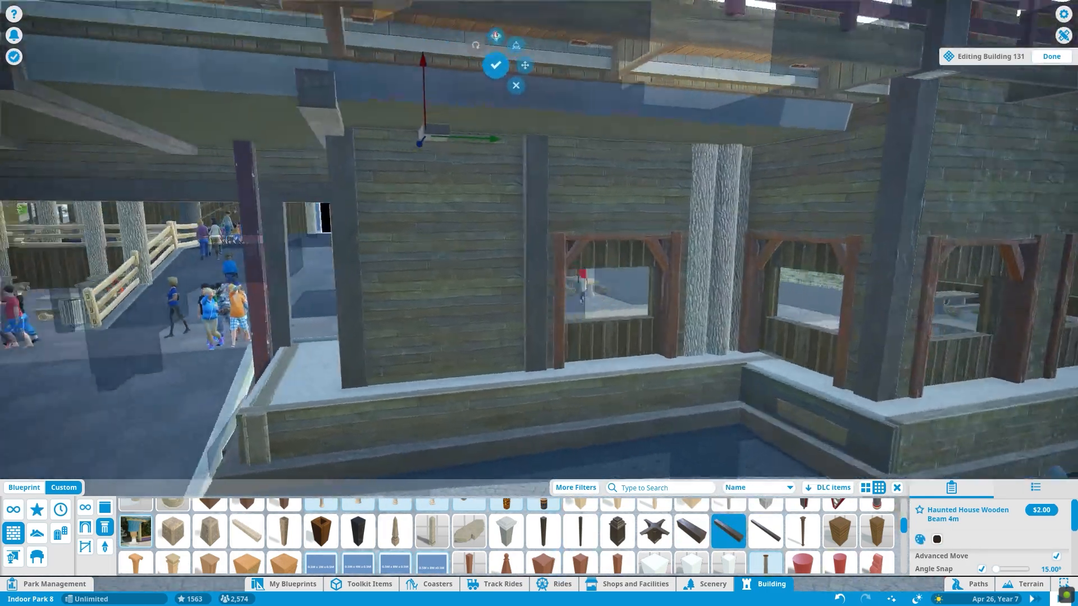
pyautogui.press('e')
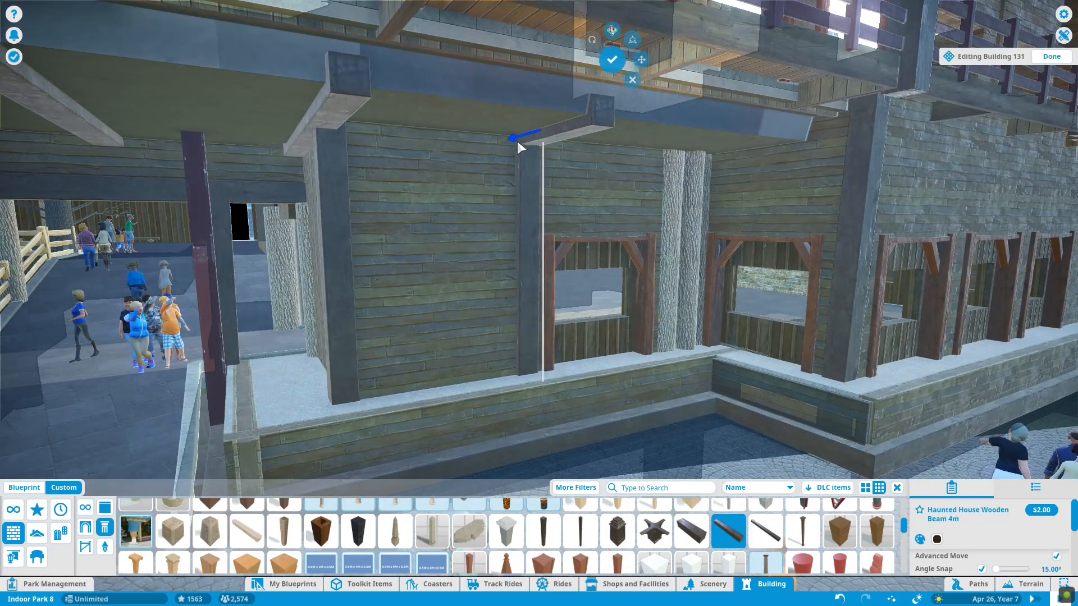
pyautogui.click(523, 139)
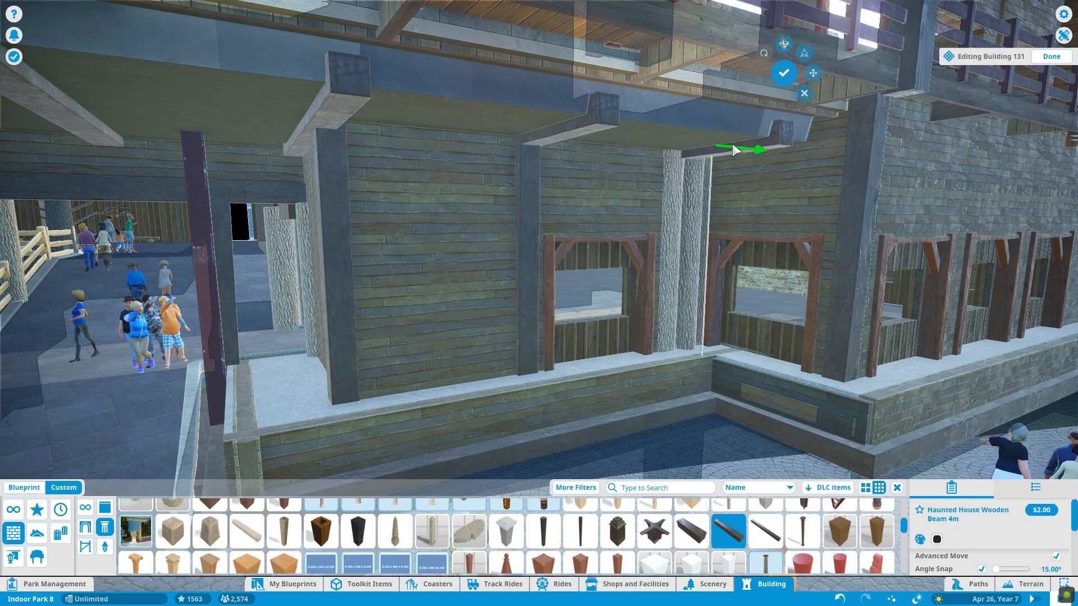
pyautogui.scroll(-5, 806, 78)
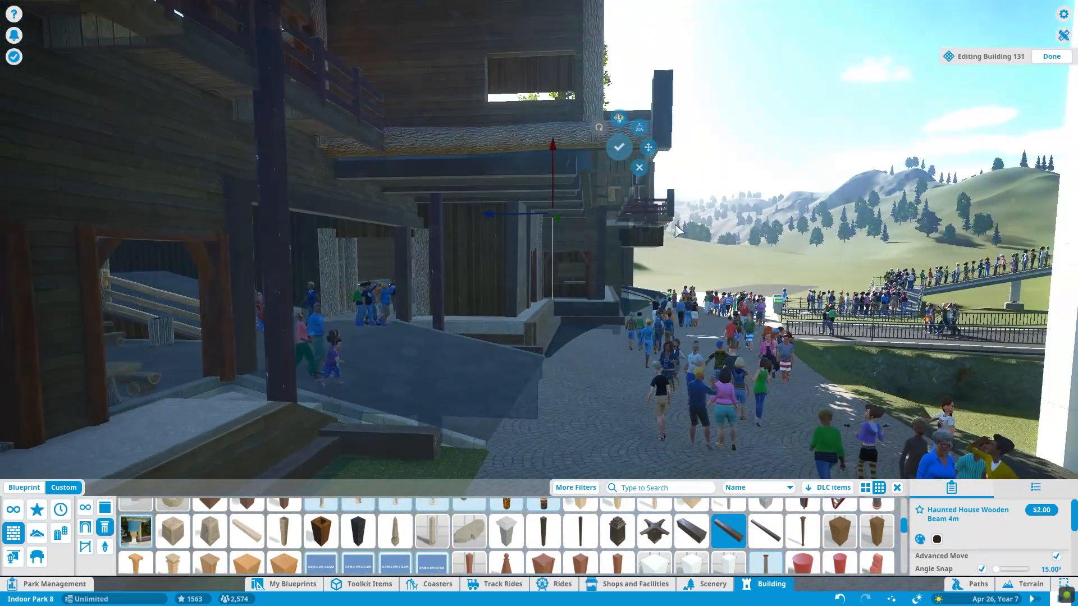
# - Review the facade from outside and reposition a vertical beam further right along the wall
pyautogui.press('Escape')
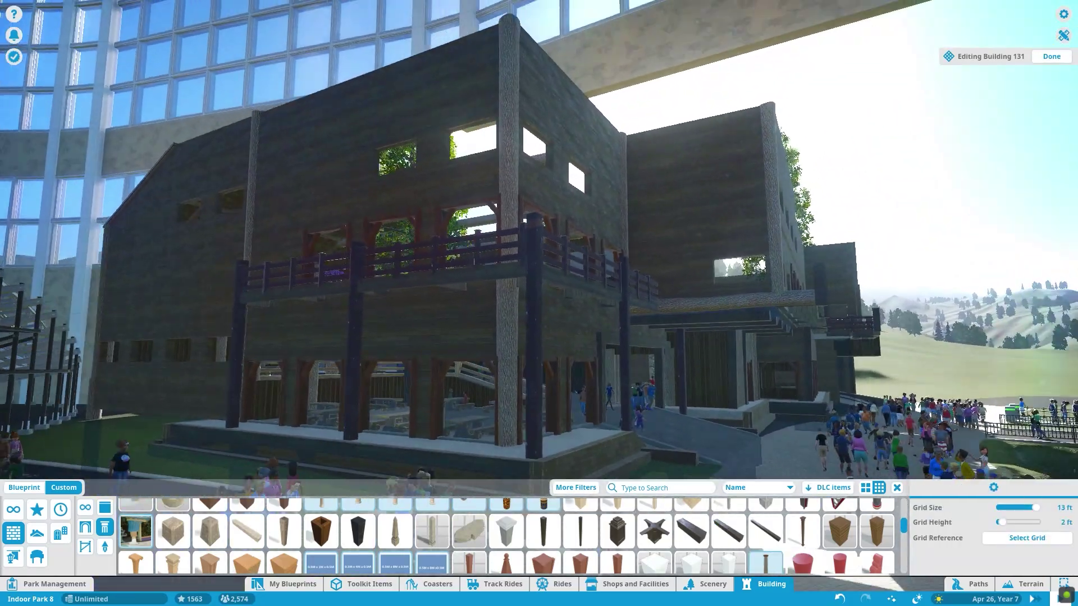
pyautogui.scroll(5, 553, 314)
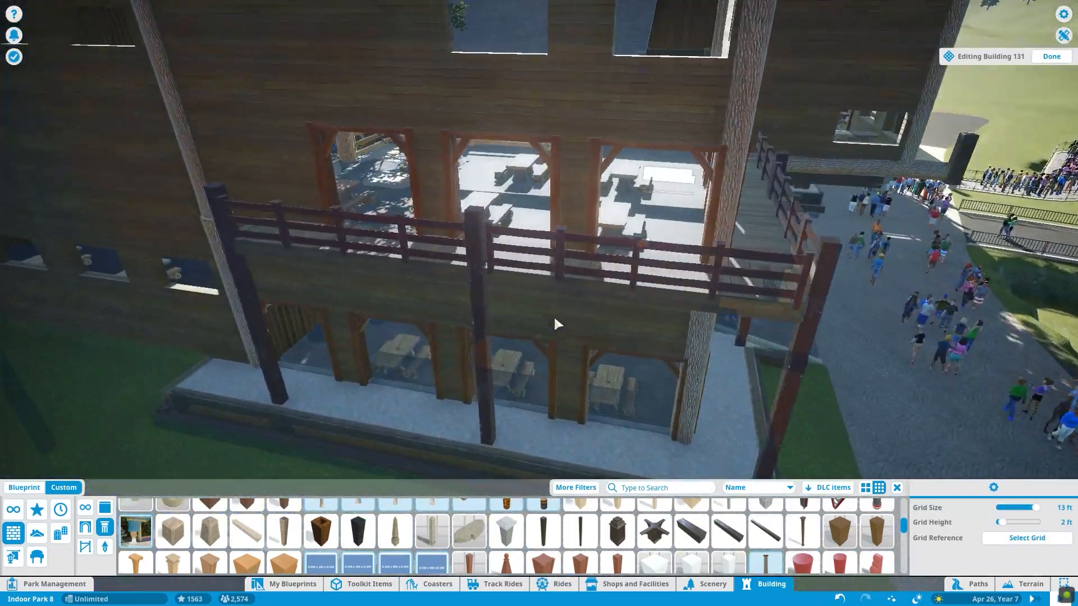
pyautogui.click(287, 460)
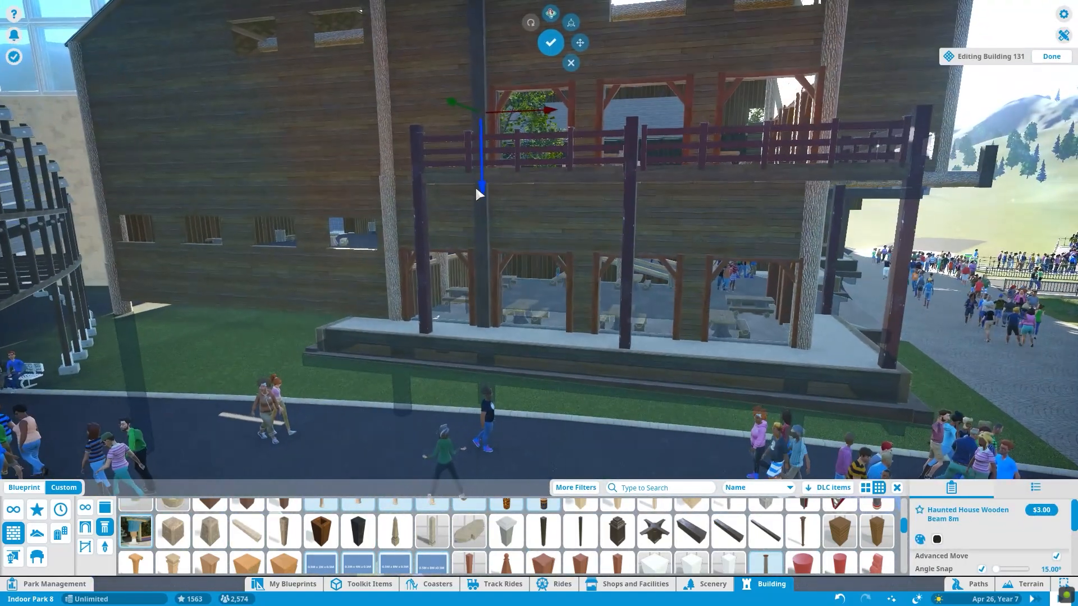
pyautogui.scroll(-3, 505, 100)
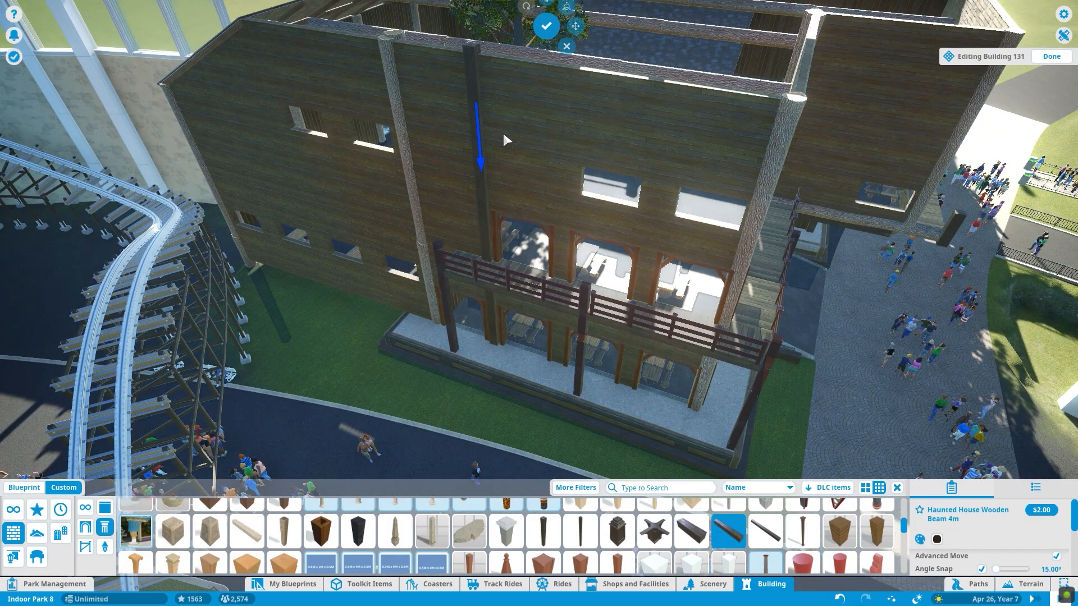
pyautogui.click(489, 312)
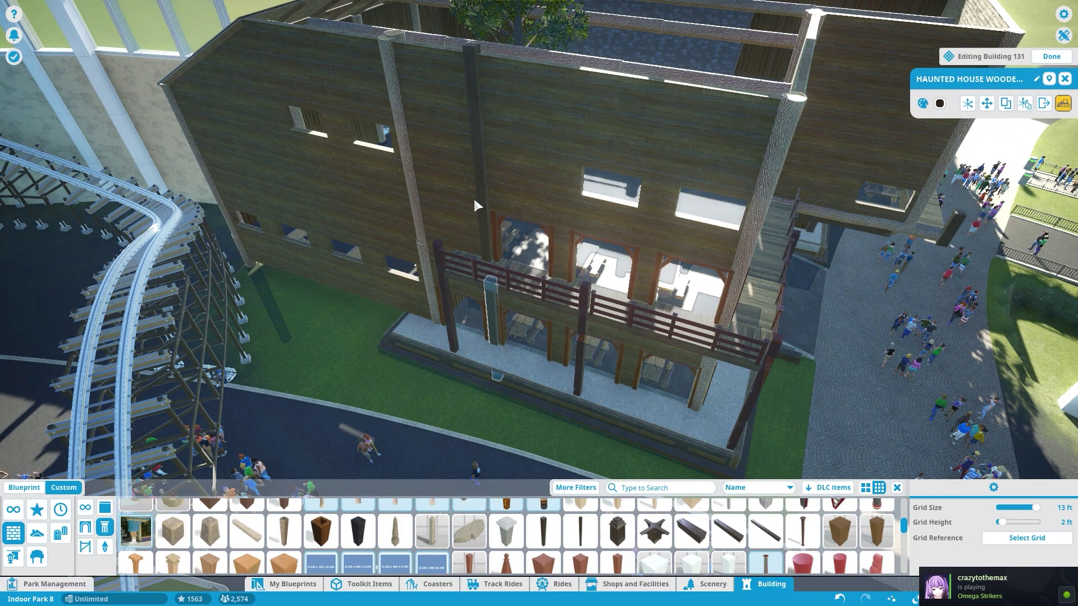
pyautogui.click(472, 128)
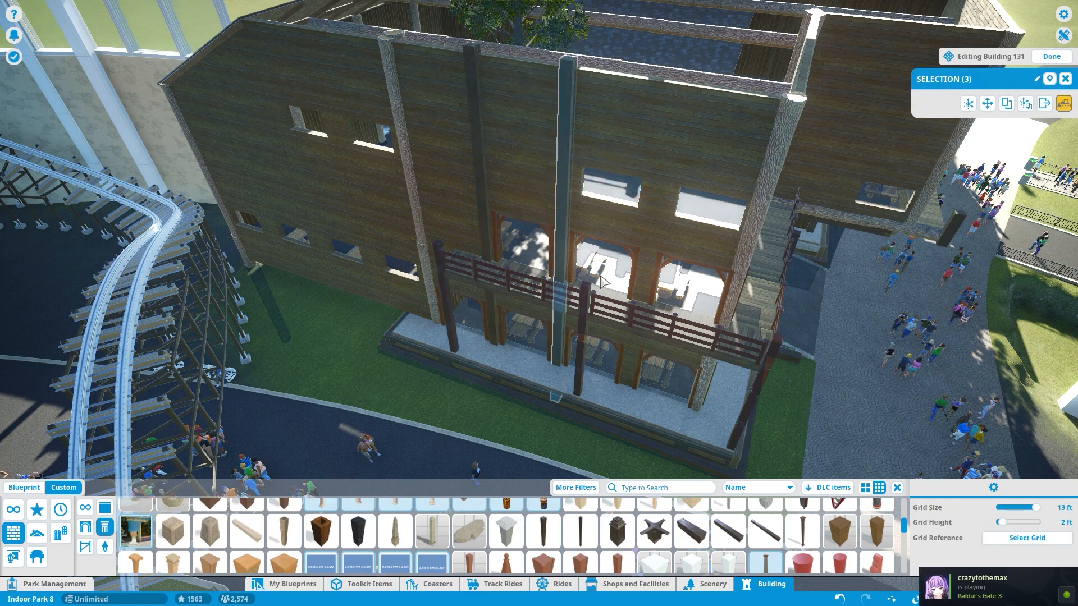
pyautogui.moveTo(617, 259); pyautogui.dragTo(699, 289)
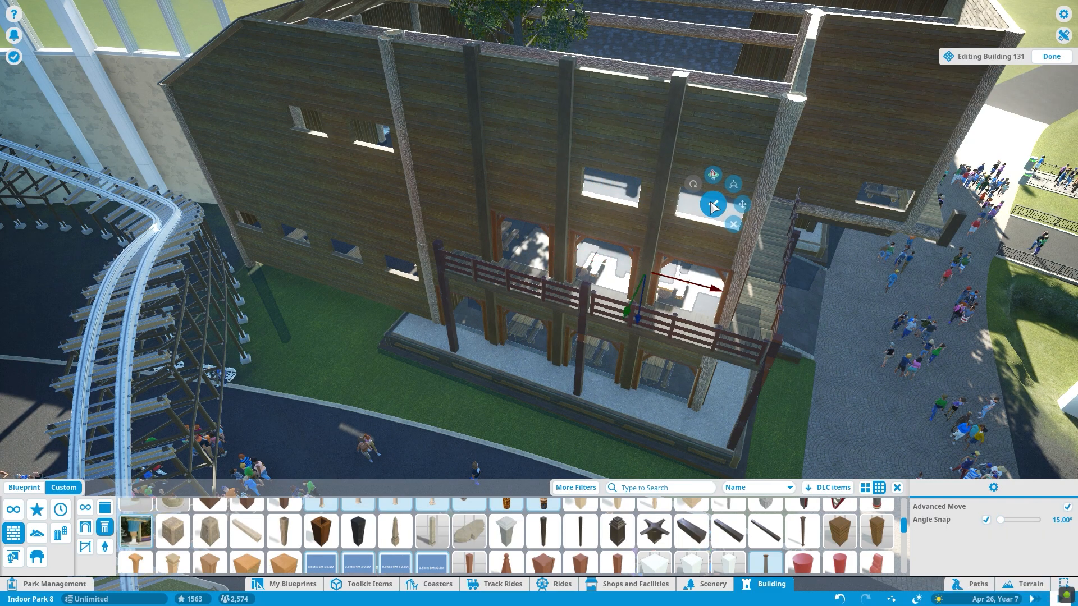
pyautogui.scroll(3, 501, 241)
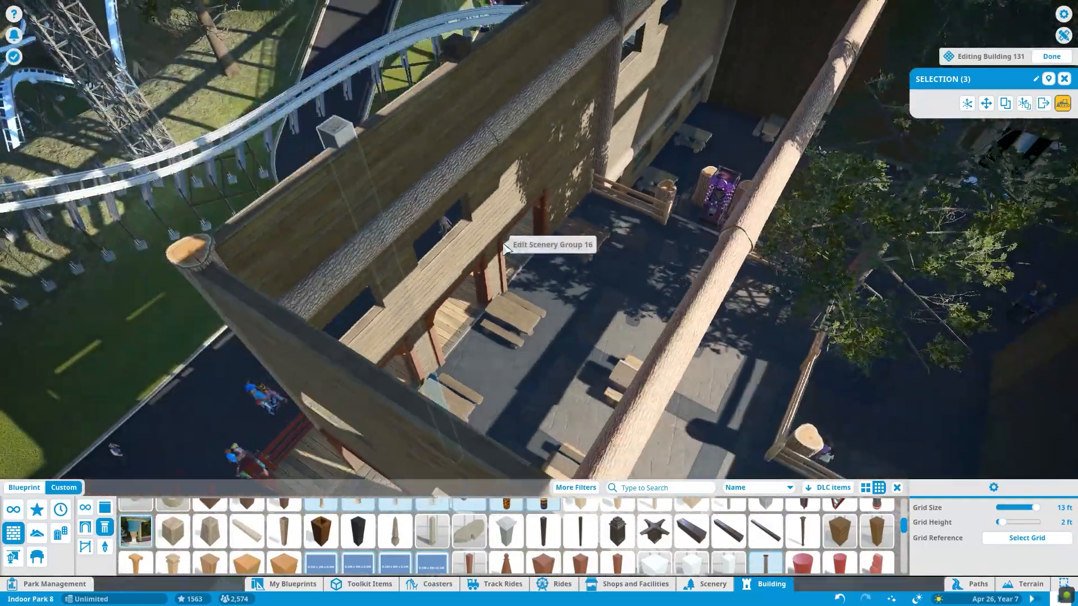
pyautogui.scroll(3, 506, 242)
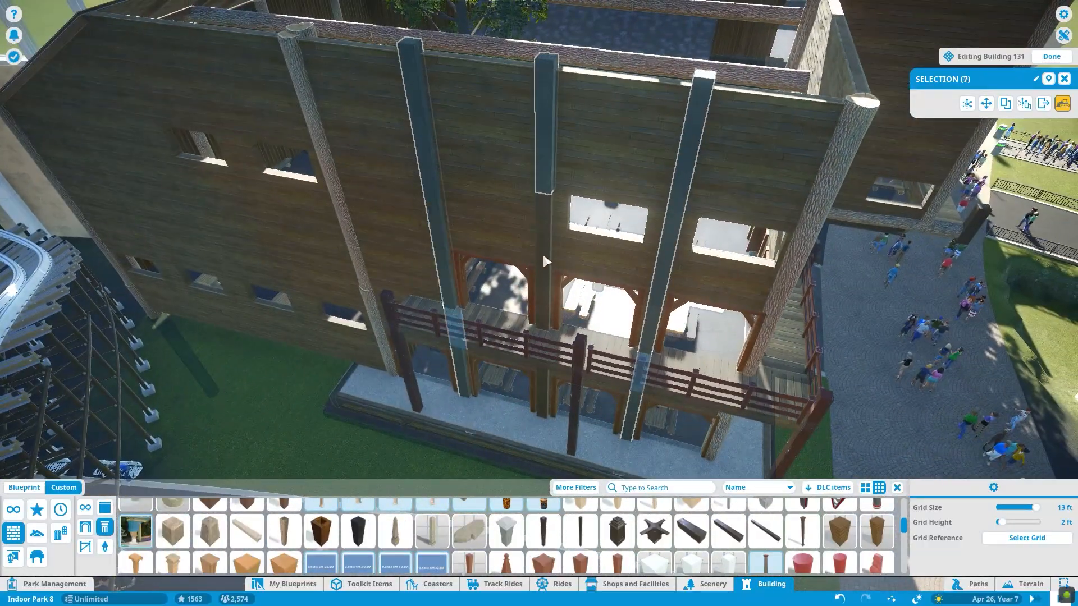
pyautogui.scroll(3, 543, 260)
# - Place Windowbox Plain Large boxes beneath the windows along the front wall
pyautogui.click(937, 531)
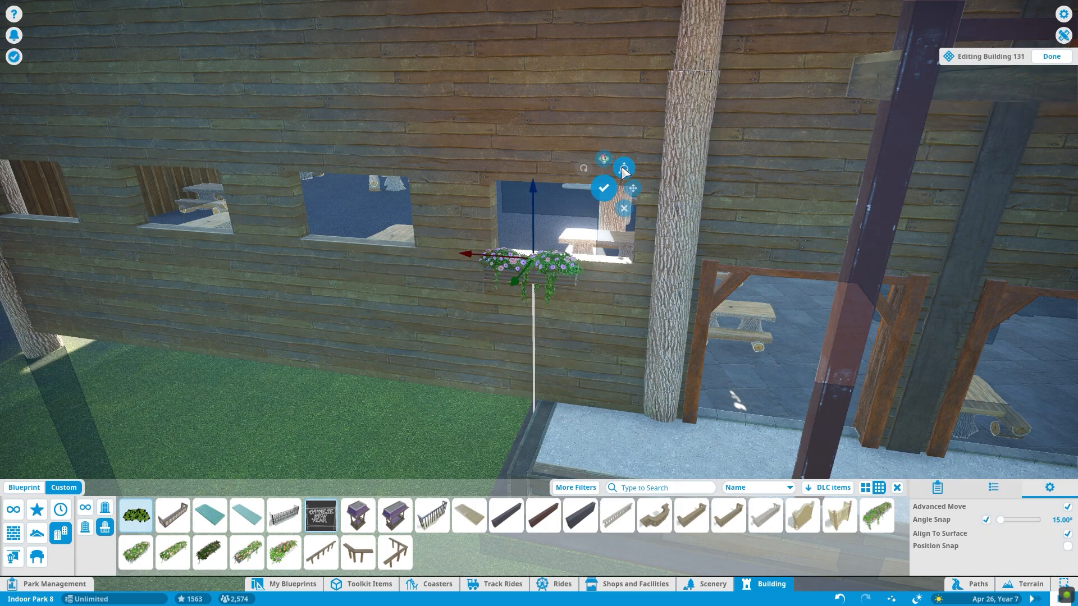
pyautogui.click(538, 260)
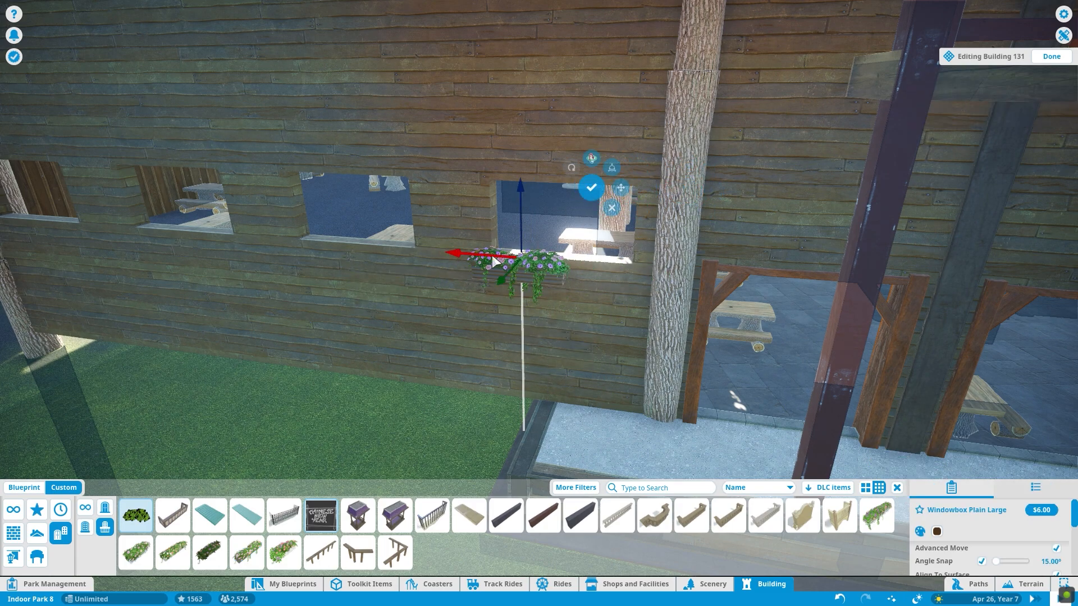
pyautogui.keyDown('ctrl'); pyautogui.click(500, 269); pyautogui.keyUp('ctrl')
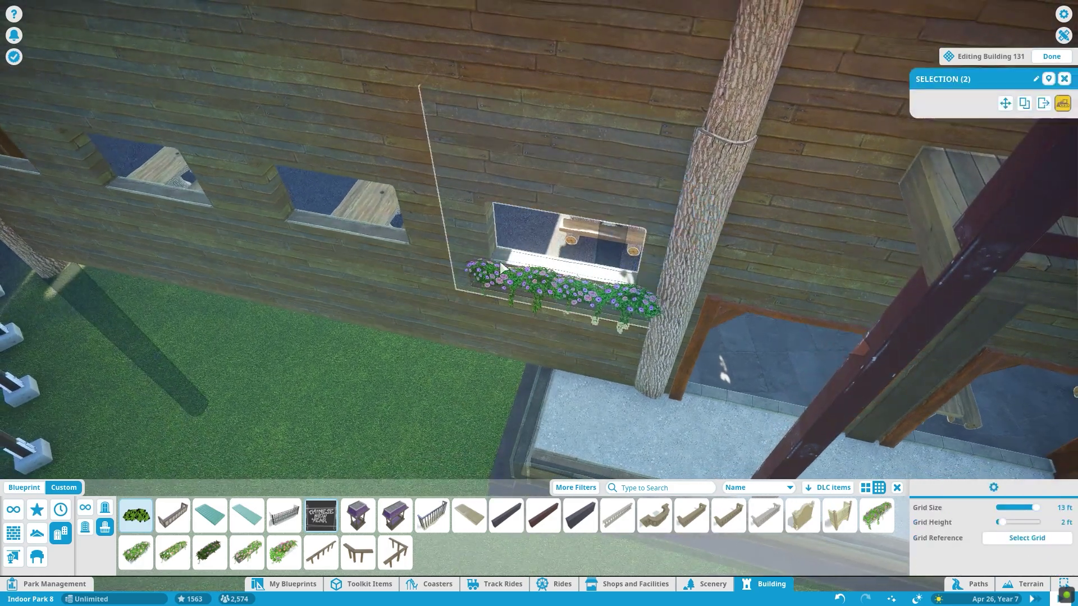
pyautogui.click(587, 305)
pyautogui.moveTo(472, 211); pyautogui.dragTo(311, 205)
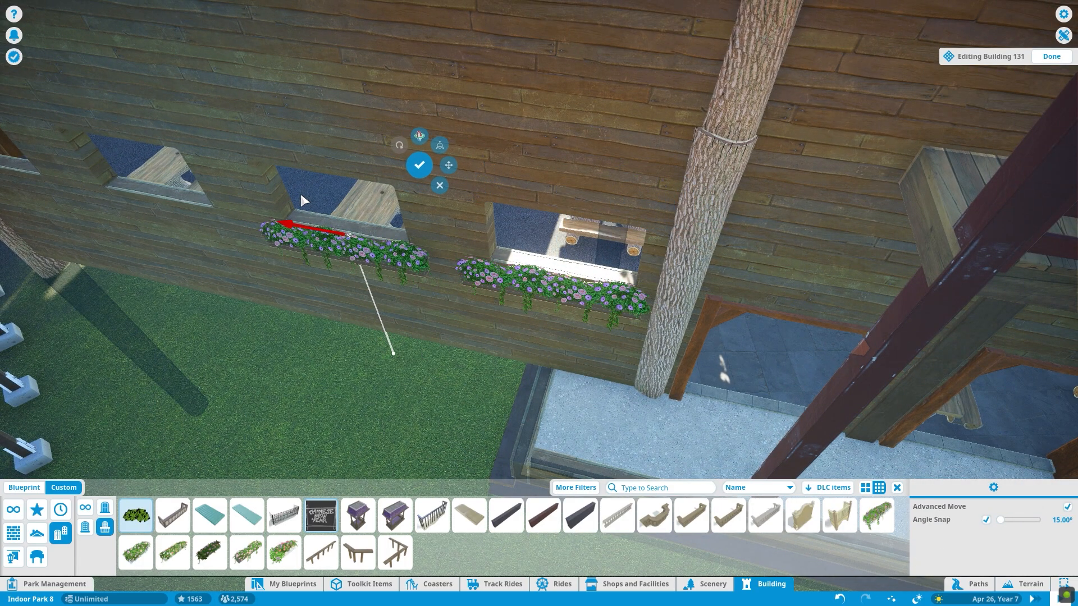
pyautogui.click(420, 166)
pyautogui.moveTo(385, 241); pyautogui.dragTo(235, 181)
pyautogui.click(234, 172)
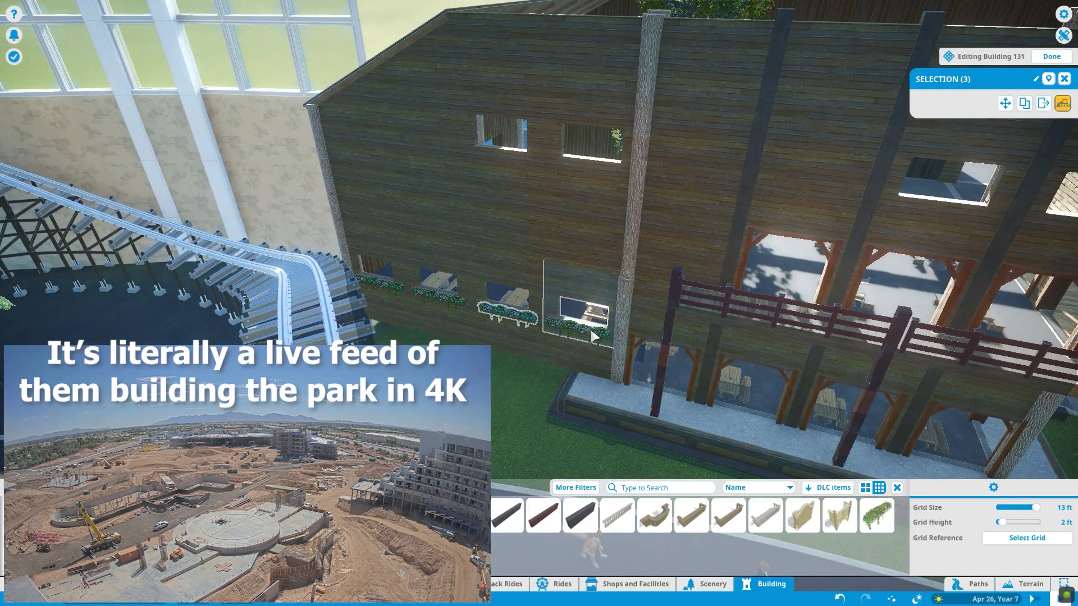
# - Duplicate the windowboxes under the upper-floor windows and carry copies to the side wall
pyautogui.hotkey('ctrl', 'd')
pyautogui.click(543, 66)
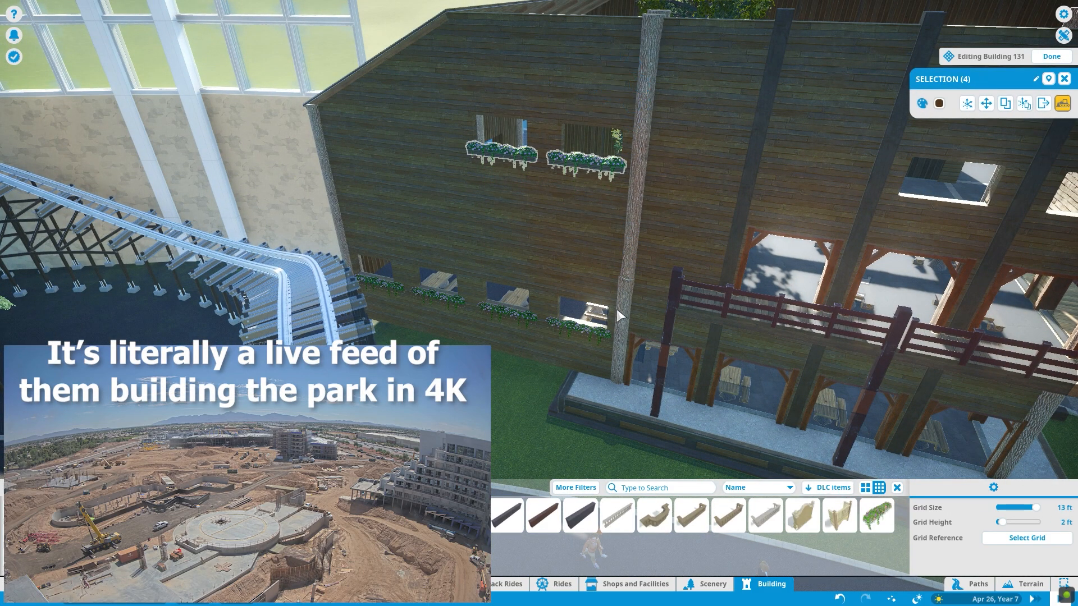
pyautogui.scroll(5, 263, 316)
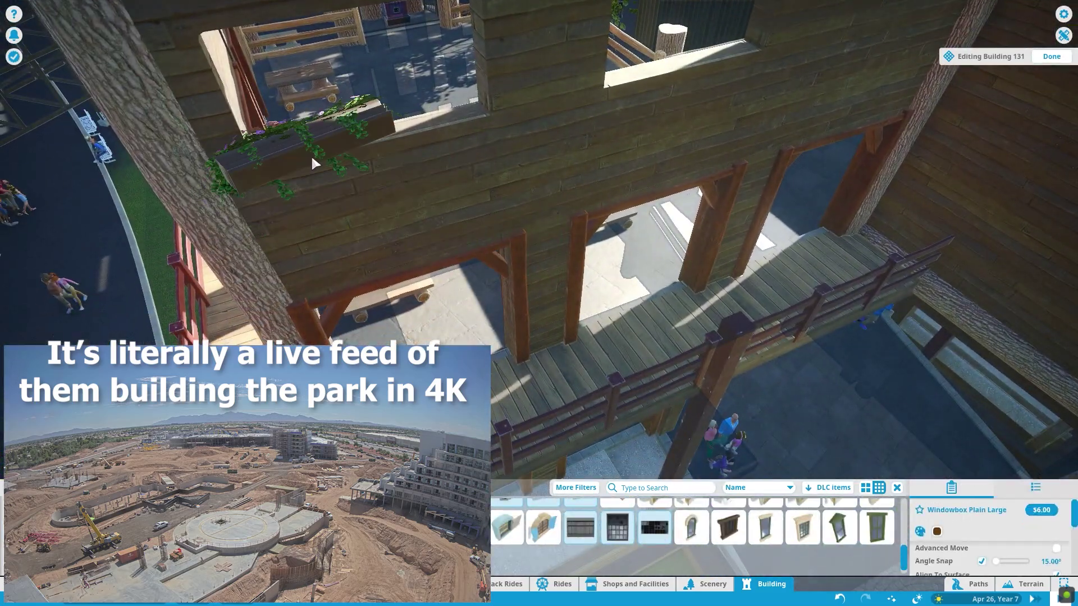
pyautogui.click(312, 175)
pyautogui.press('q')
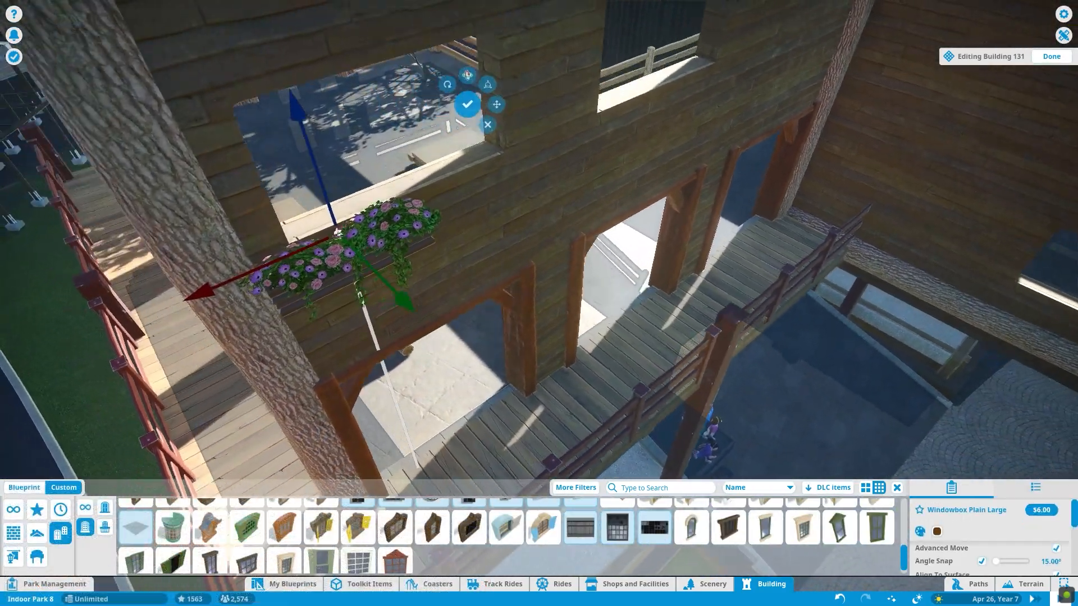
pyautogui.moveTo(582, 176); pyautogui.dragTo(560, 193)
pyautogui.press('s')
pyautogui.click(613, 193)
# - Set a windowbox on the corner wall with three-axis movement and duplicate the pair for more windows
pyautogui.press('e')
pyautogui.click(381, 201)
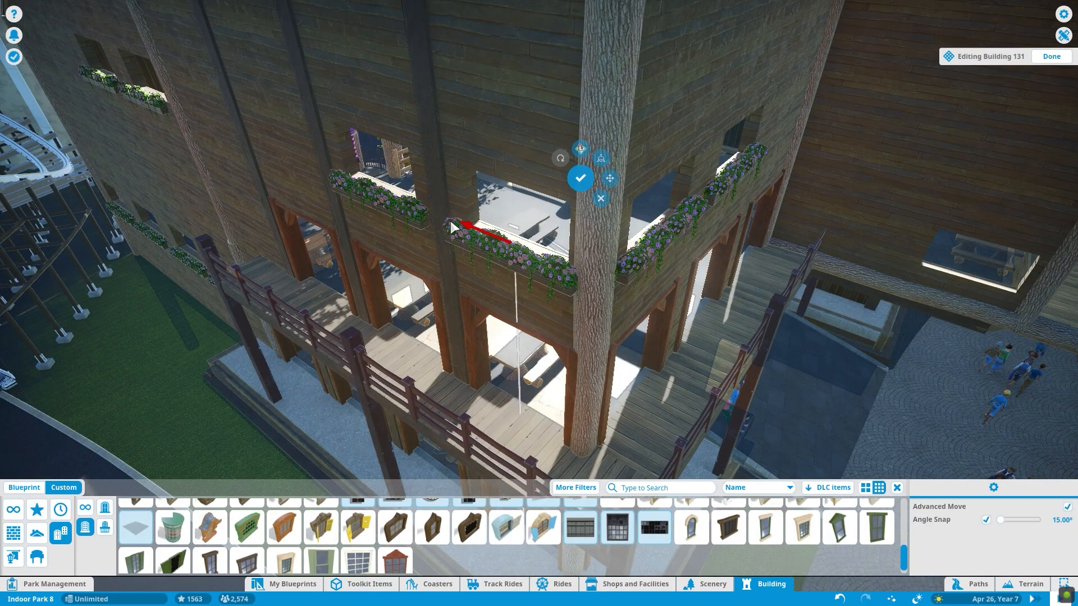
pyautogui.click(453, 226)
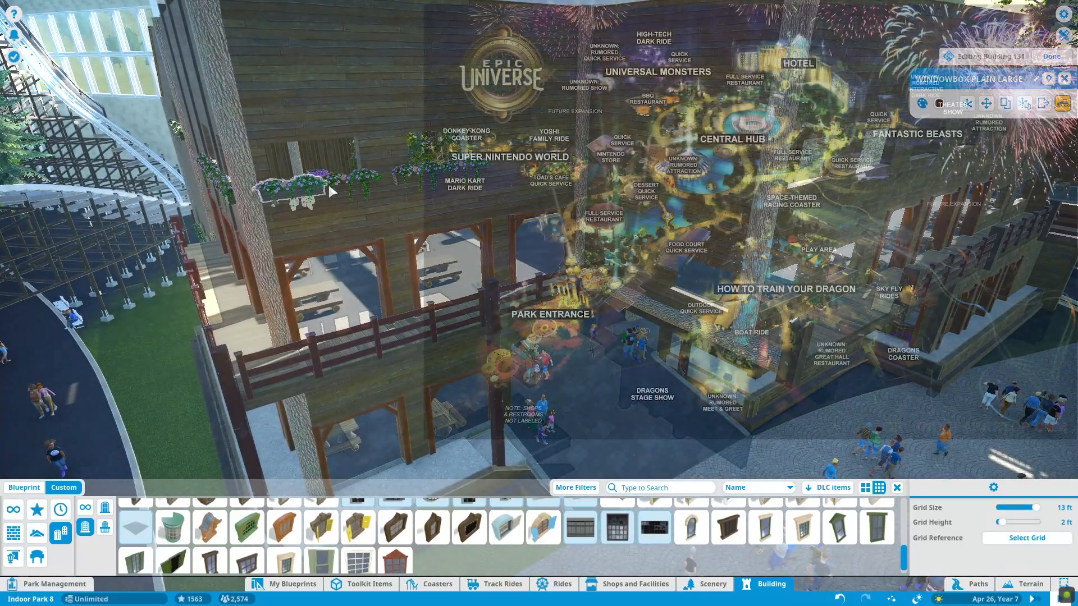
pyautogui.click(330, 191)
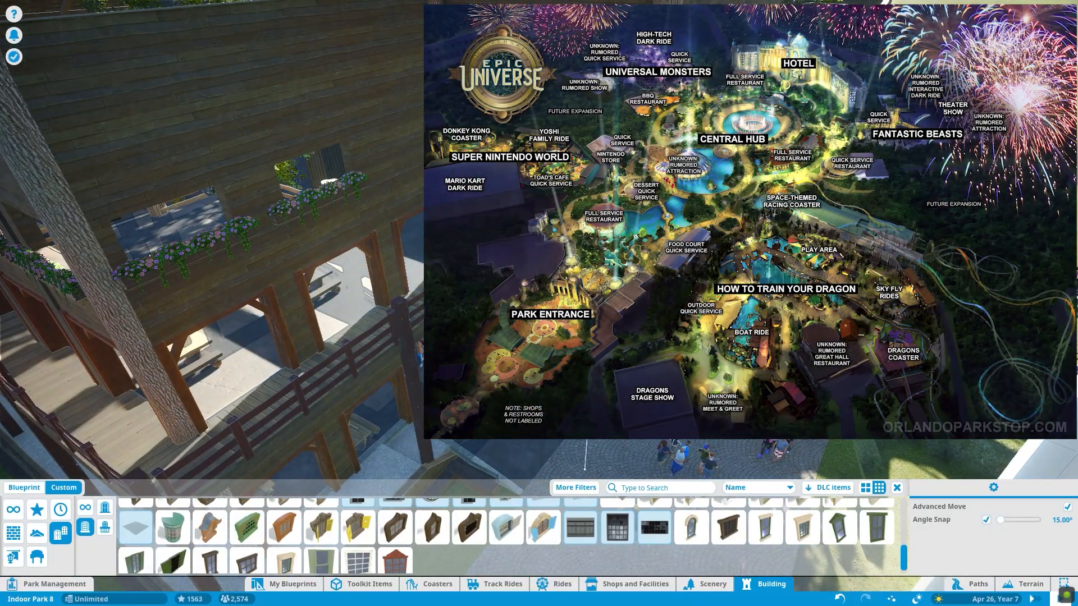
pyautogui.press('e')
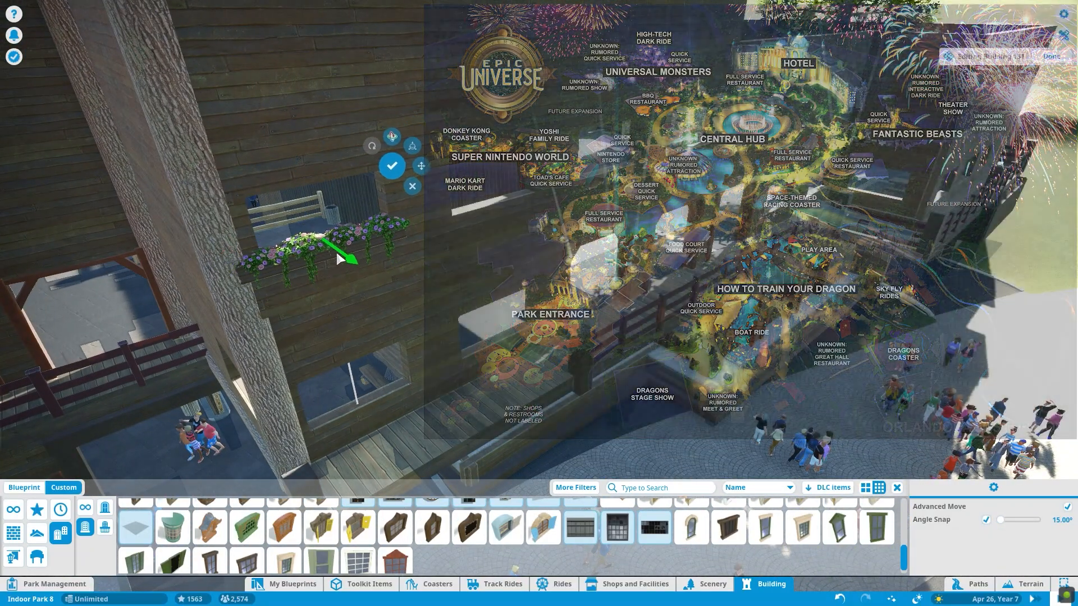
pyautogui.scroll(3, 461, 200)
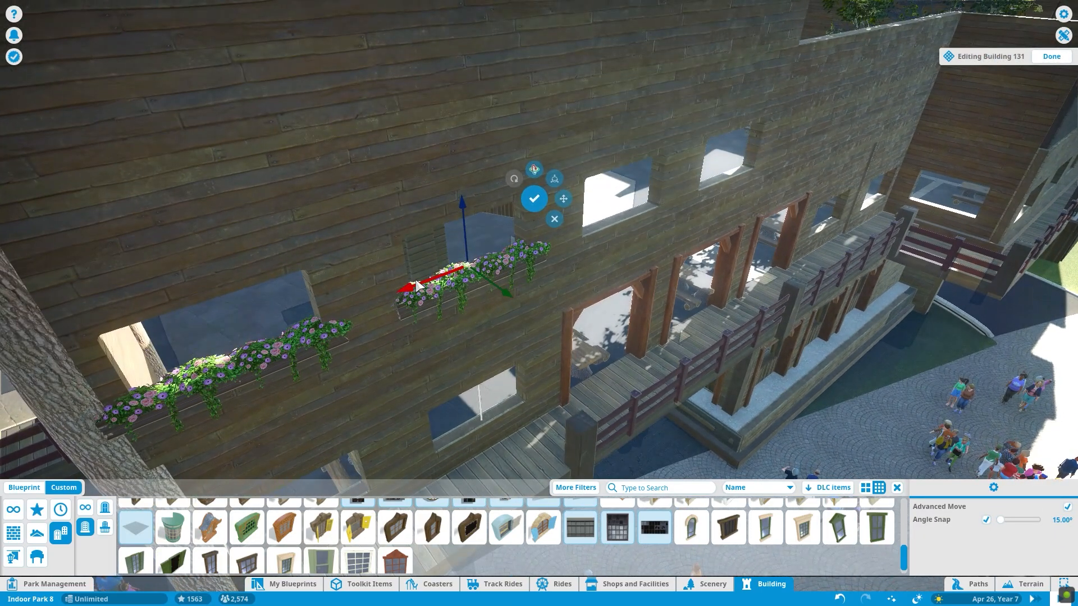
pyautogui.click(414, 293)
pyautogui.hotkey('ctrl', 'd')
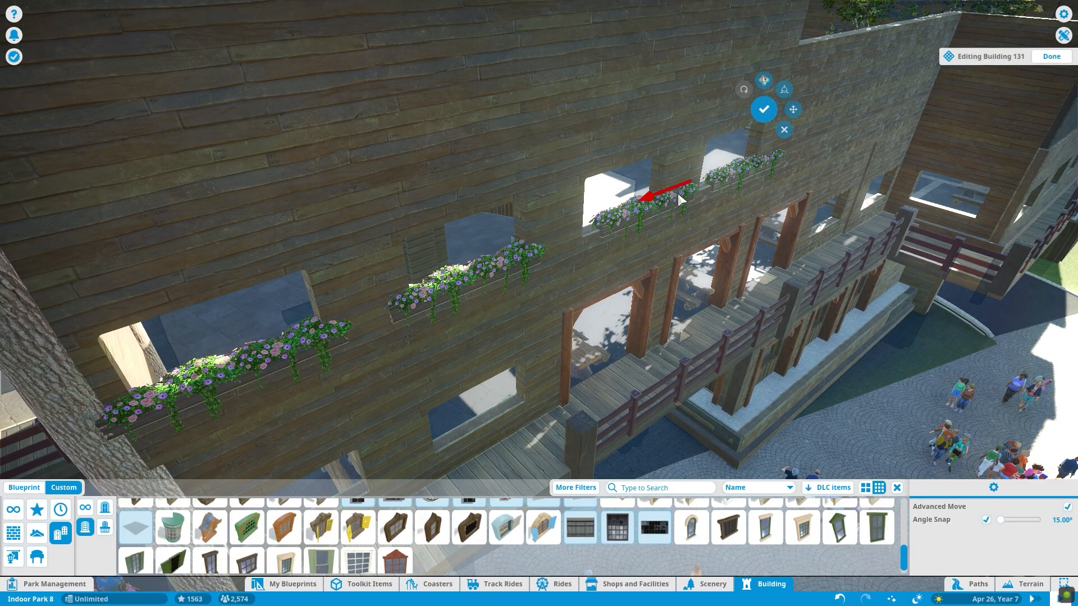
# - Place the copies under the upper windows and set a windowbox into a ground-floor opening above the stone wall
pyautogui.click(660, 222)
pyautogui.scroll(5, 701, 241)
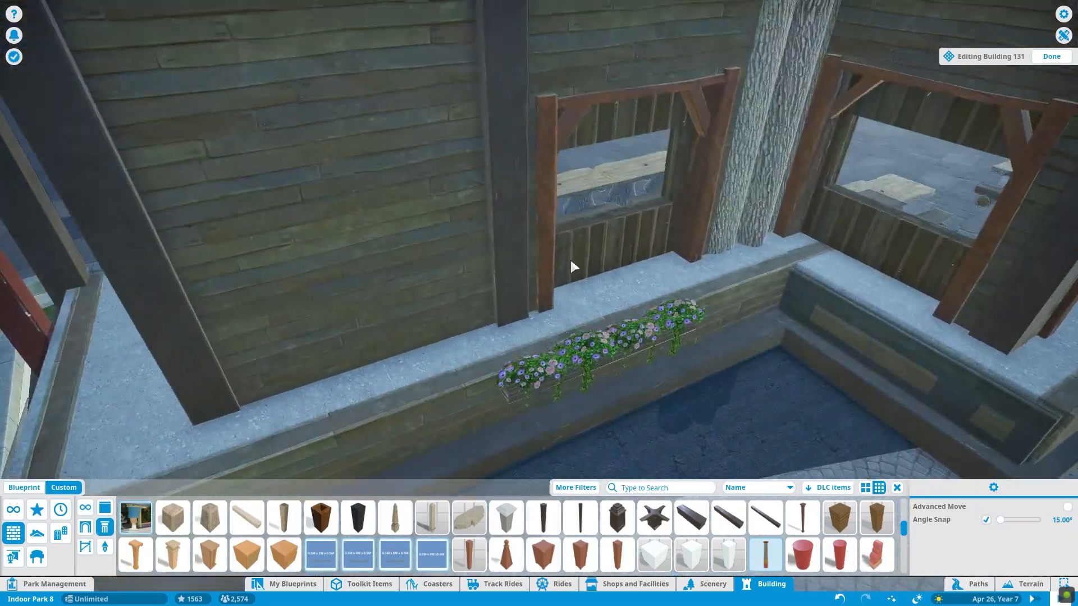
pyautogui.click(565, 202)
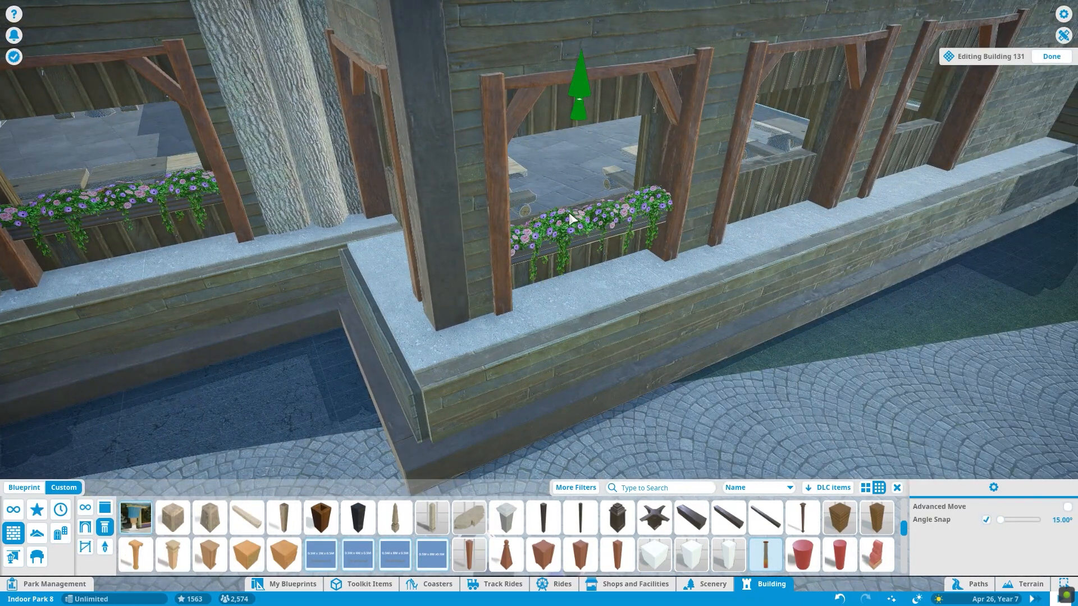
pyautogui.click(569, 217)
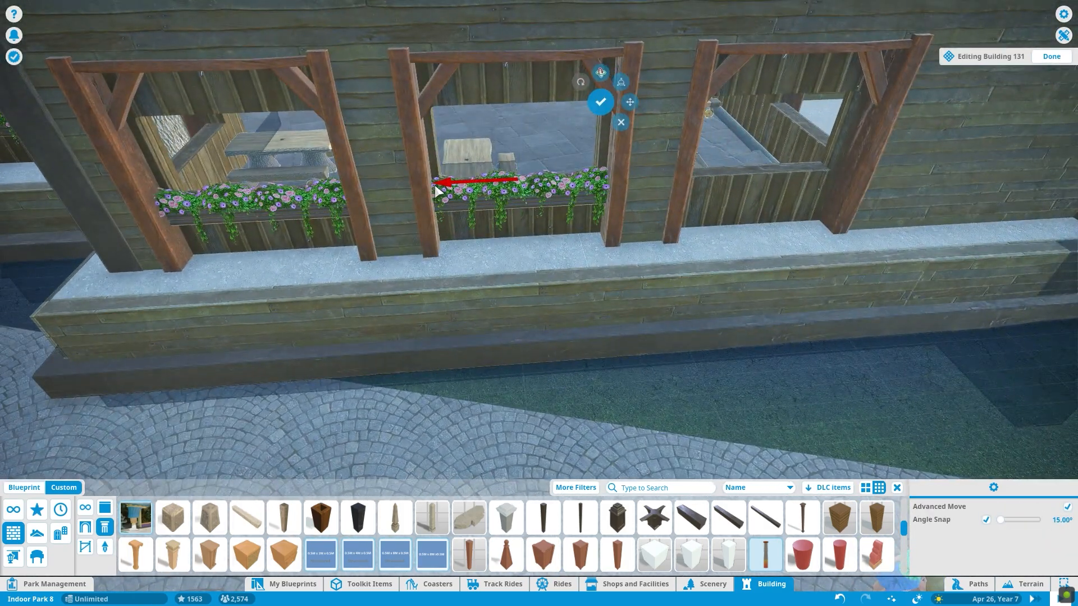
# - Slide the windowbox into the right-hand opening and move dark posts to frame the passage beneath the balcony
pyautogui.moveTo(437, 192); pyautogui.dragTo(682, 176)
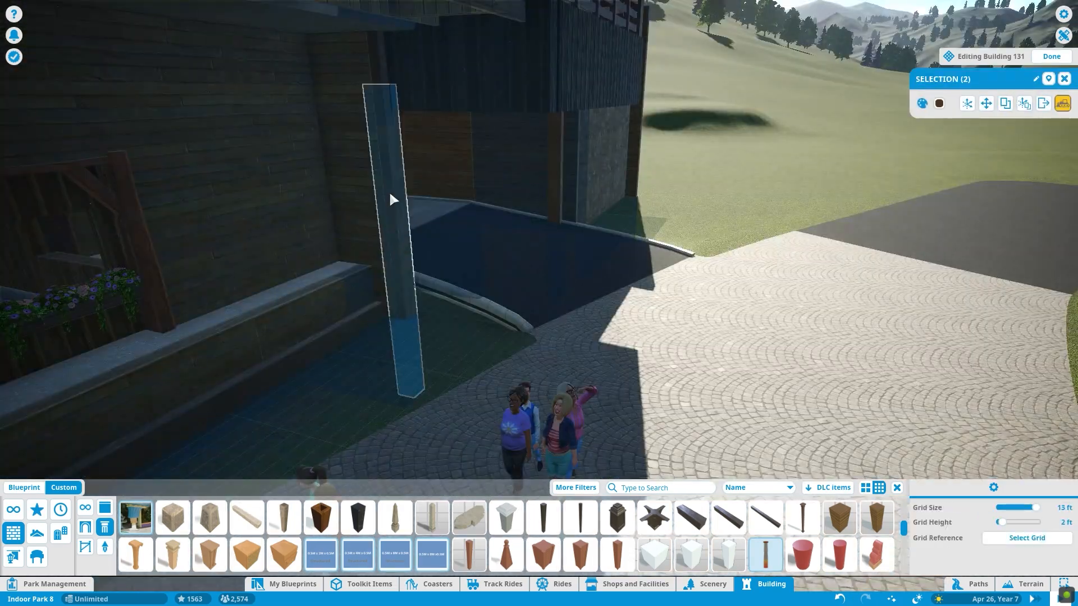
pyautogui.click(390, 176)
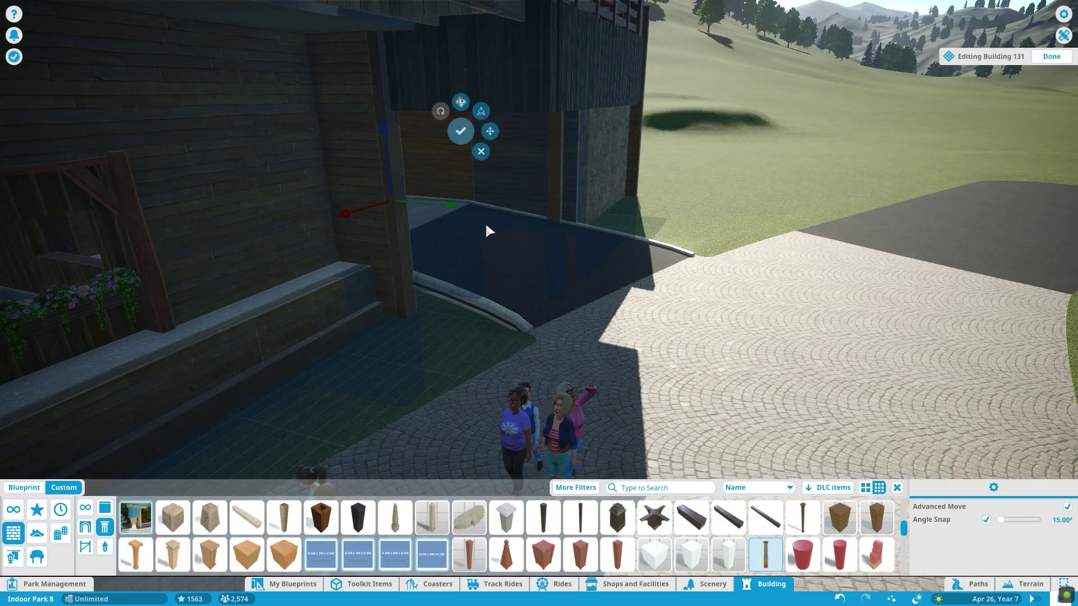
pyautogui.moveTo(451, 206); pyautogui.dragTo(582, 204)
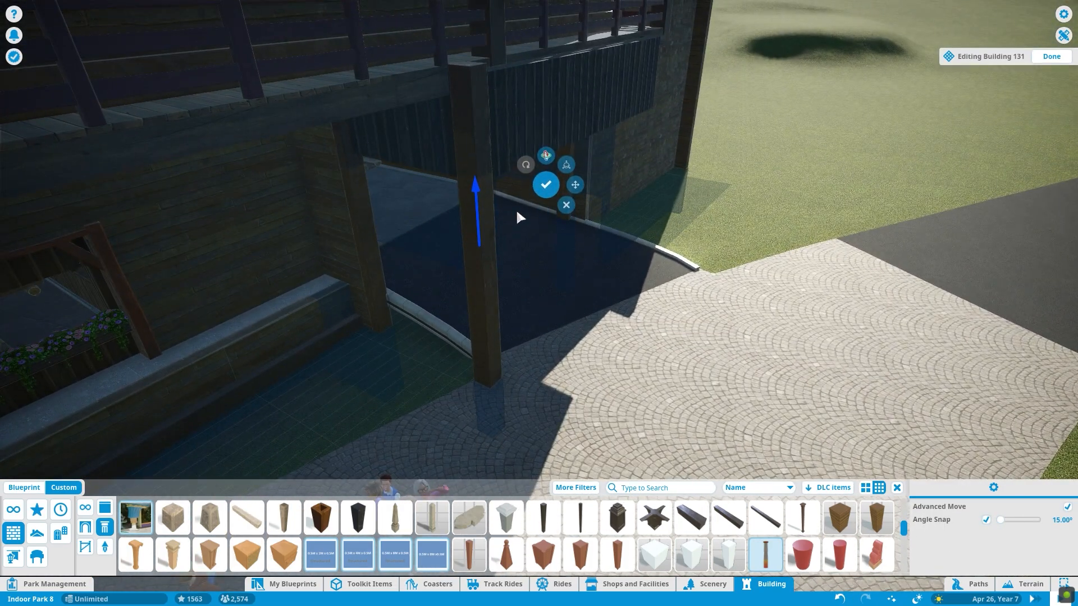
pyautogui.moveTo(516, 208); pyautogui.dragTo(646, 193)
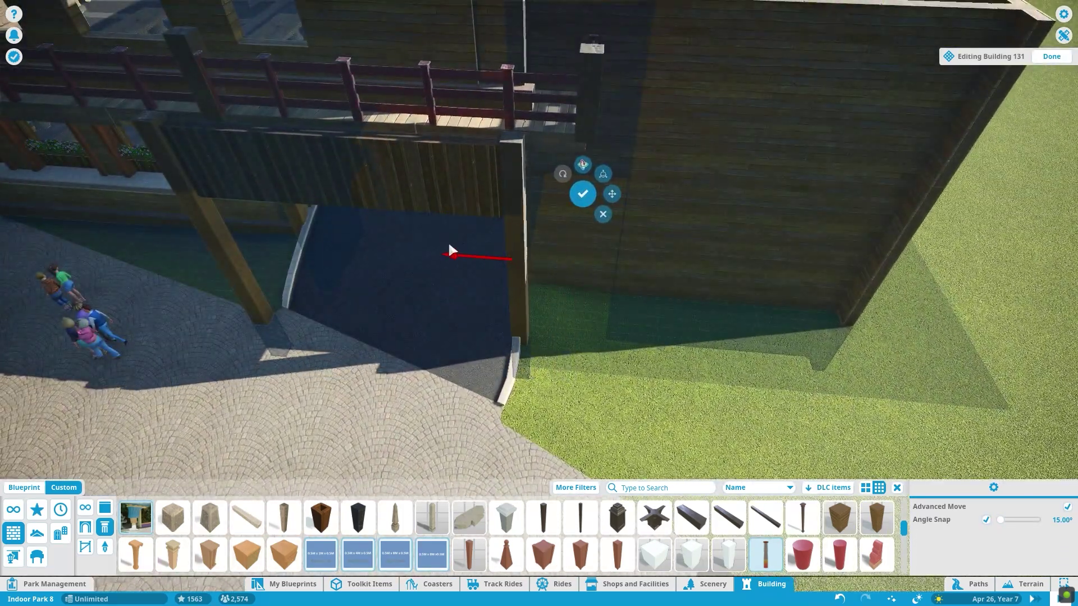
pyautogui.click(449, 245)
pyautogui.click(554, 254)
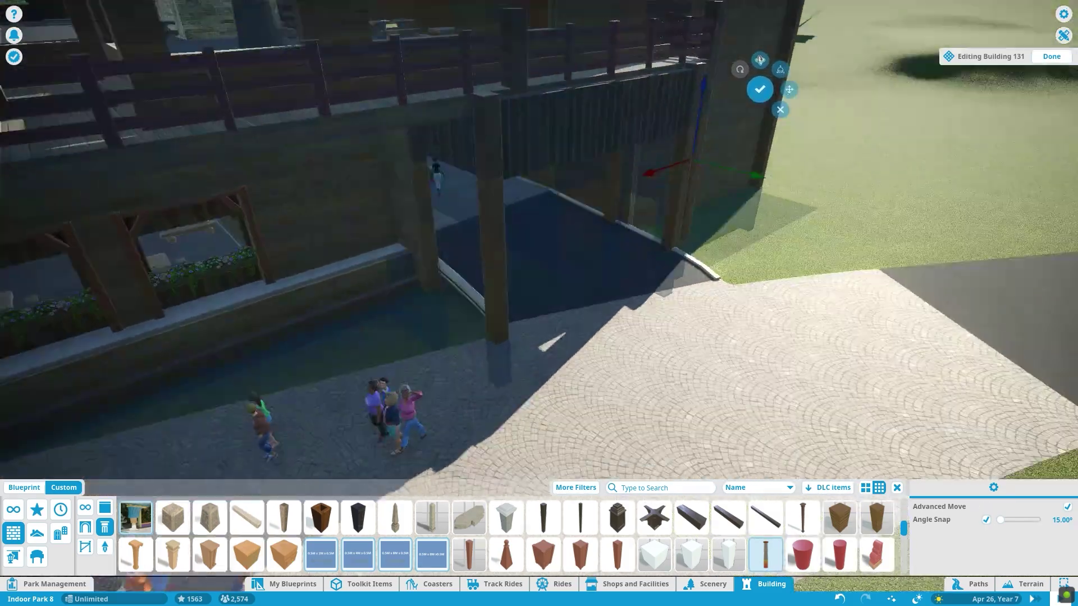
# - On the other side, pick up the short post and slide it left into place at the balcony railing
pyautogui.moveTo(590, 297); pyautogui.dragTo(512, 181)
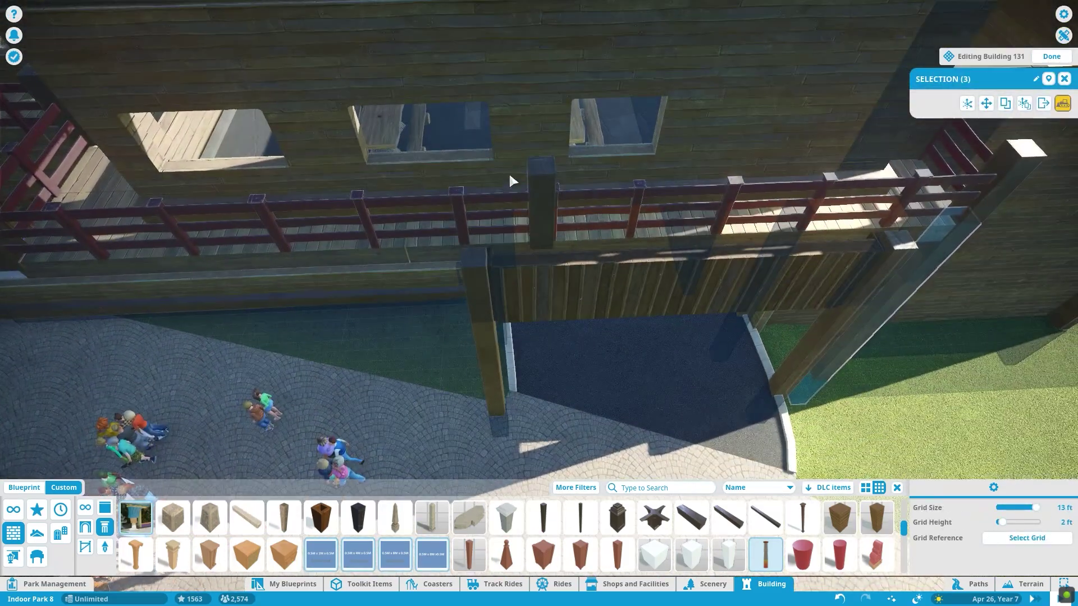
pyautogui.click(535, 227)
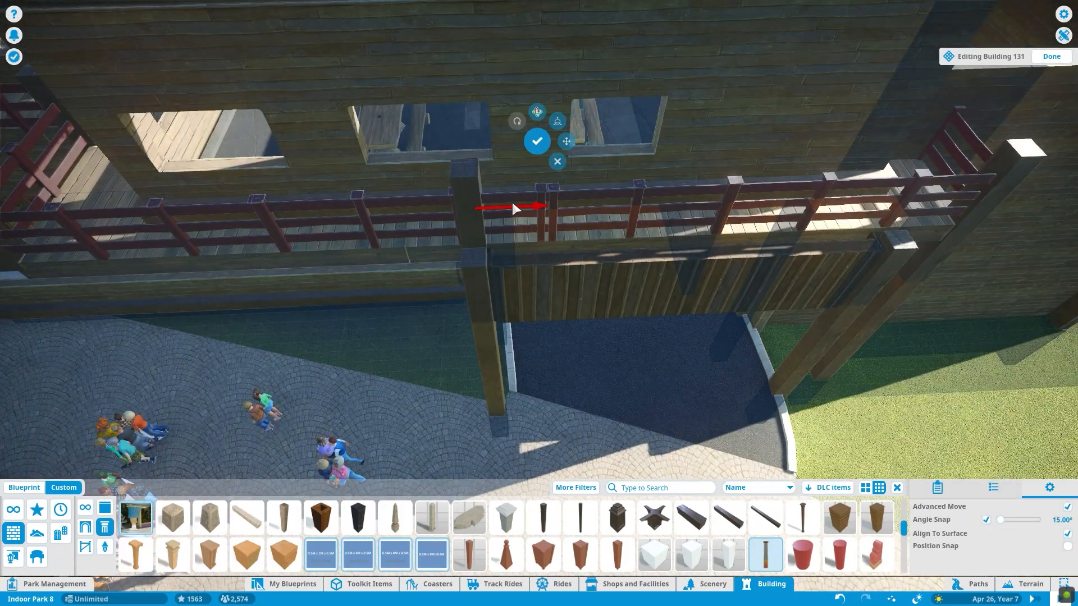
pyautogui.click(518, 204)
pyautogui.click(507, 223)
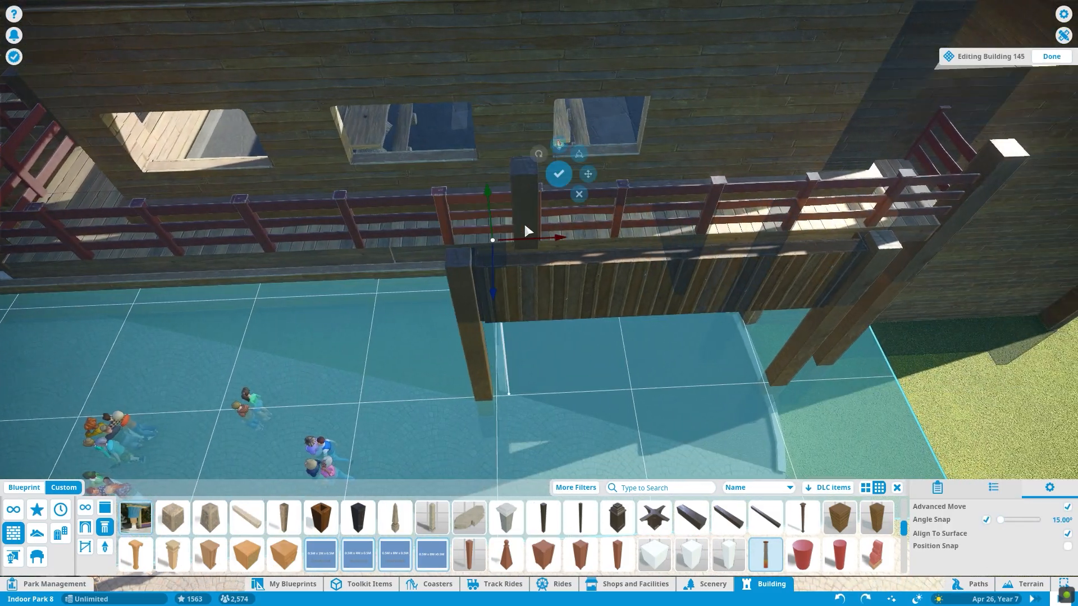
pyautogui.click(526, 194)
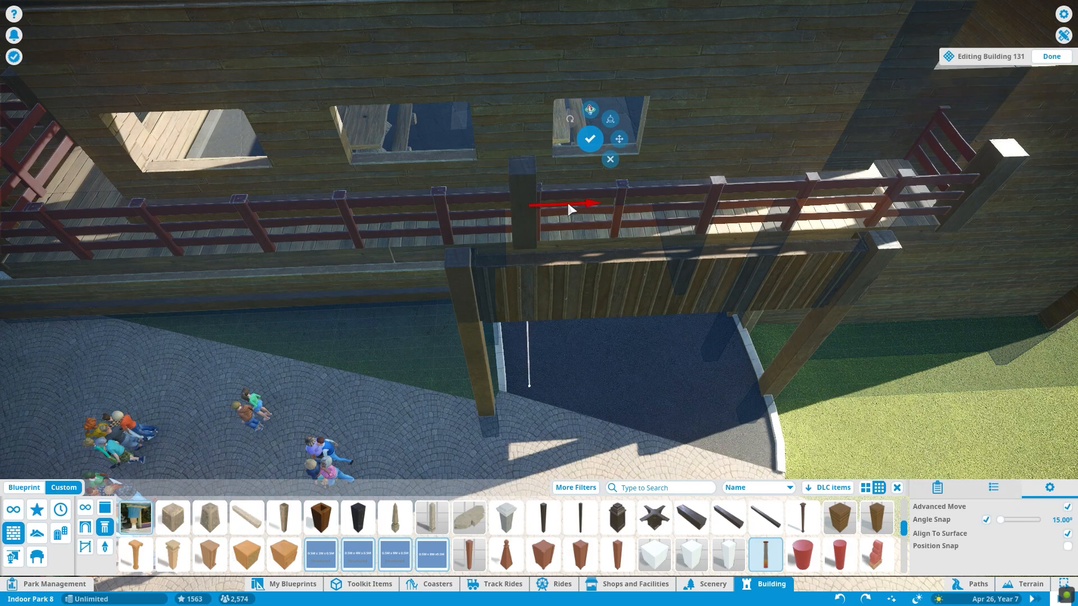
pyautogui.moveTo(594, 203); pyautogui.dragTo(503, 195)
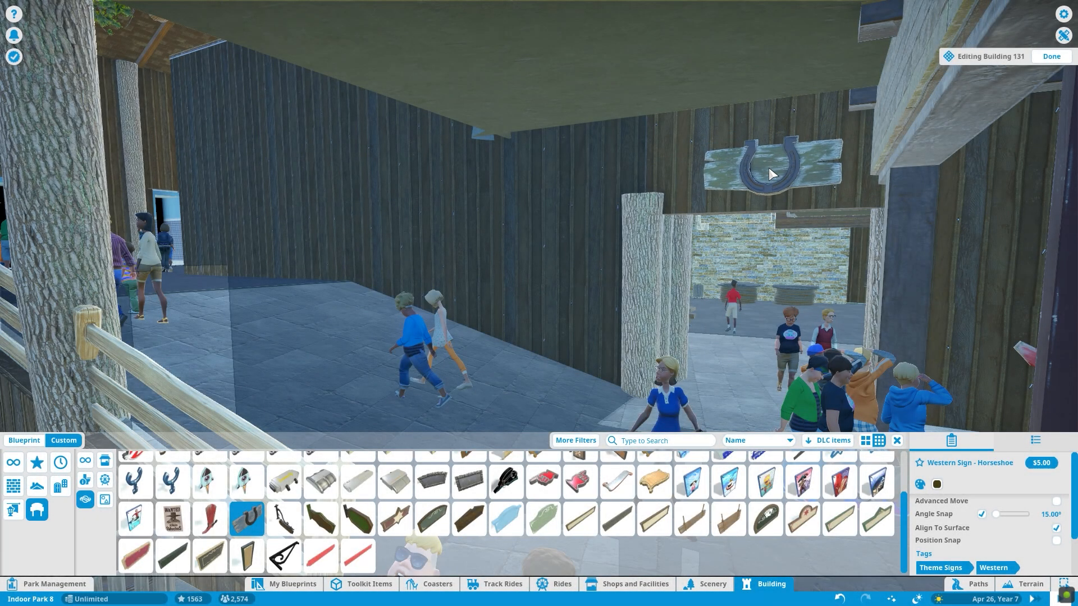
# - Hang a Western Sign - Wall Sign on the food court wall
pyautogui.click(172, 520)
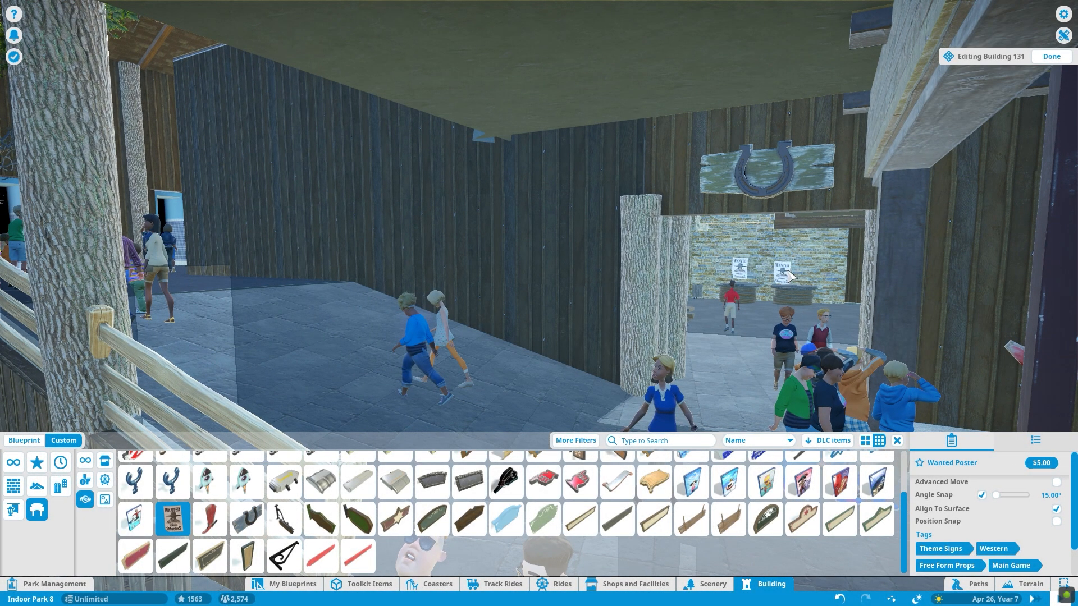
pyautogui.click(766, 520)
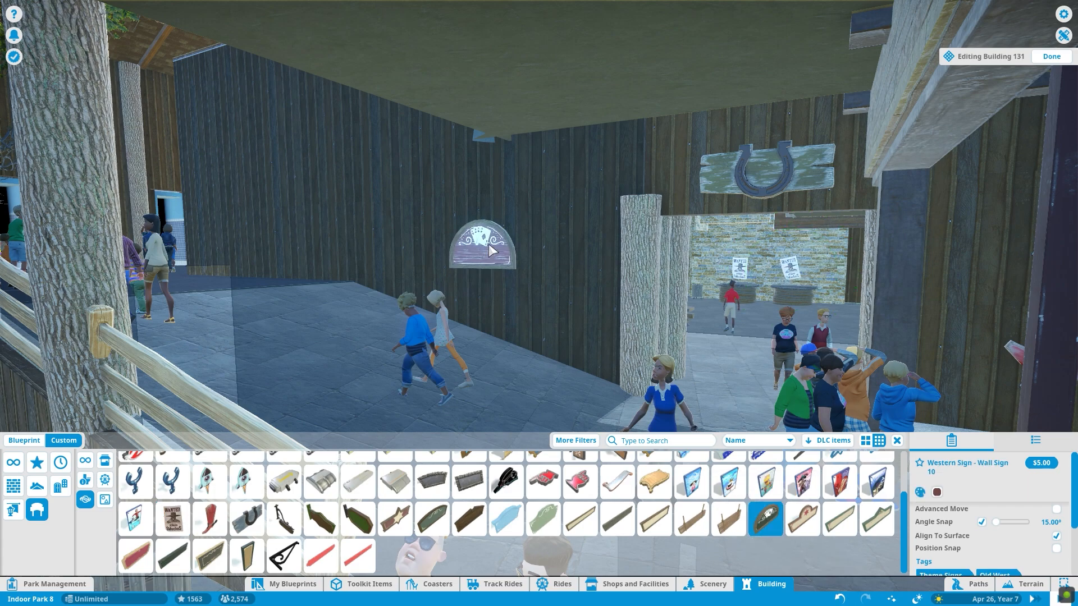
pyautogui.click(272, 205)
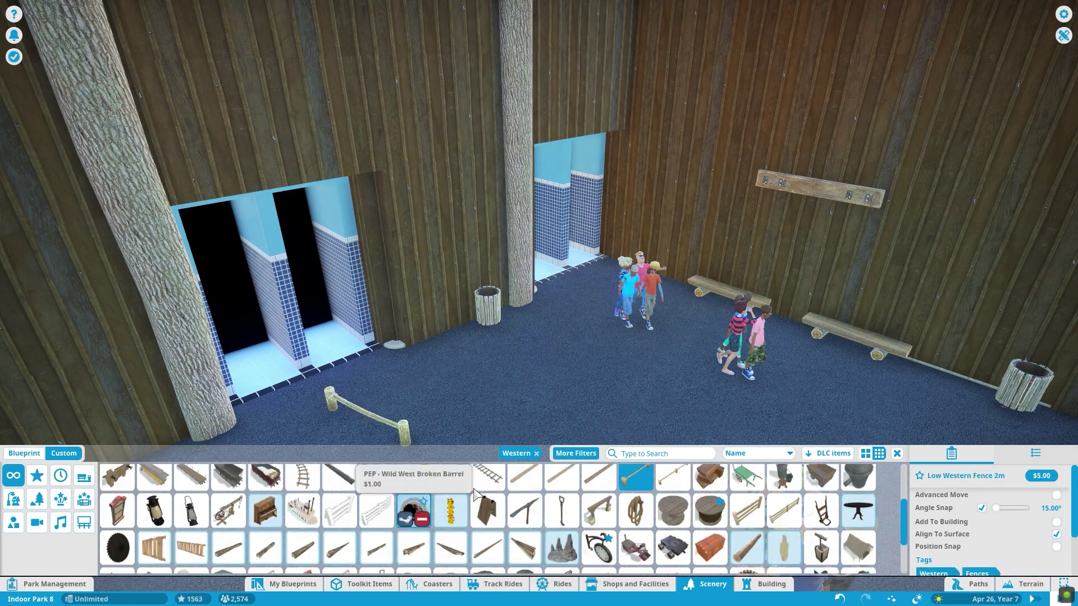
# - Hang a Rope Coil on the restroom wall and select the doorway sign
pyautogui.click(635, 509)
pyautogui.click(871, 224)
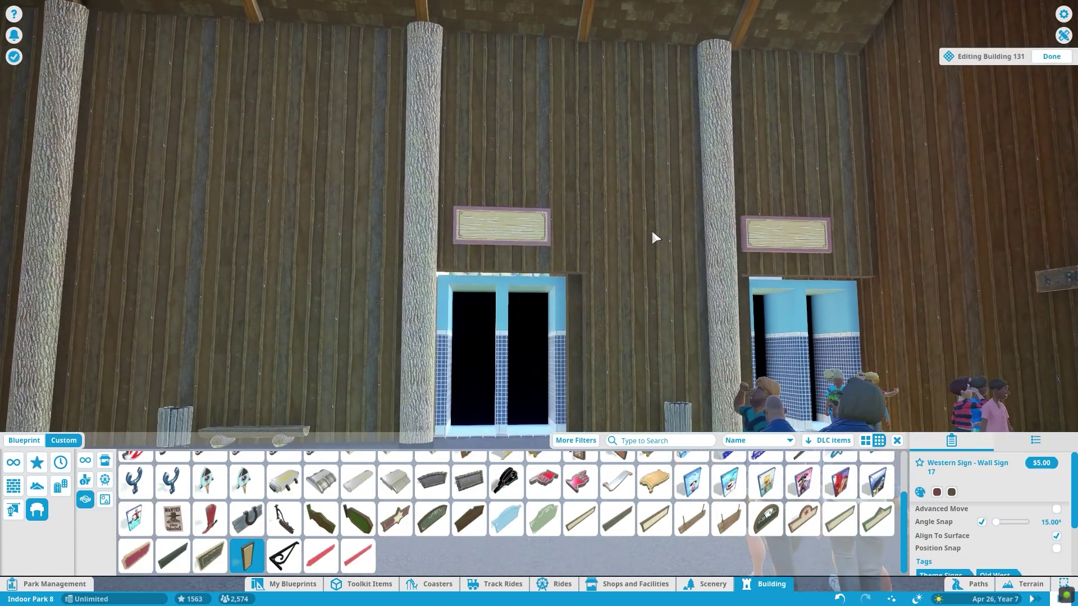
pyautogui.click(539, 232)
# - Copy the sign to the other doorway and set both MEN and WOMEN signs upright
pyautogui.click(885, 156)
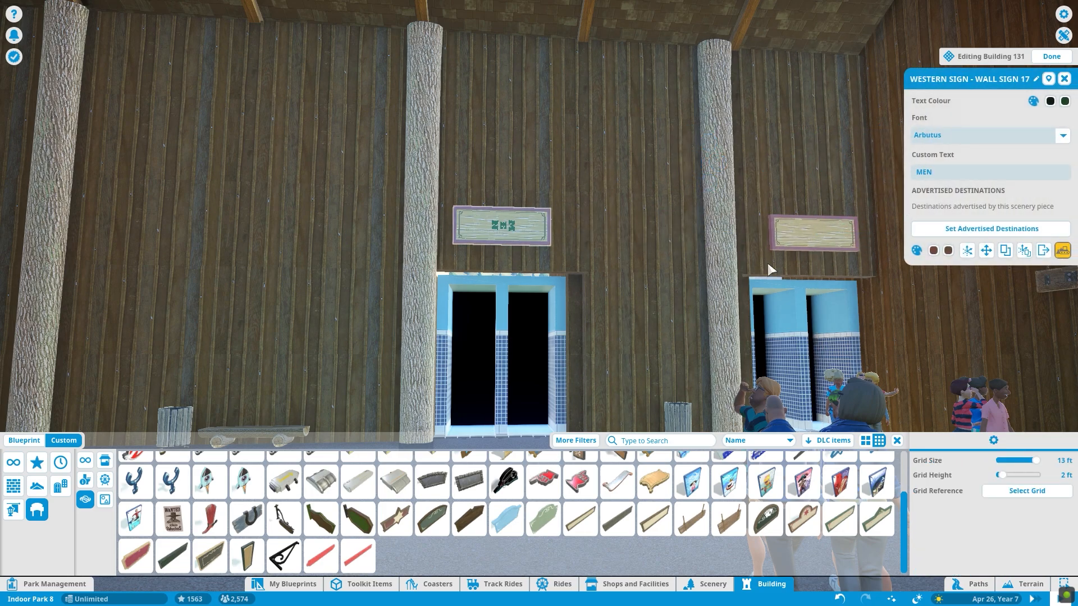
pyautogui.click(518, 242)
pyautogui.moveTo(460, 281); pyautogui.dragTo(517, 138)
pyautogui.click(568, 132)
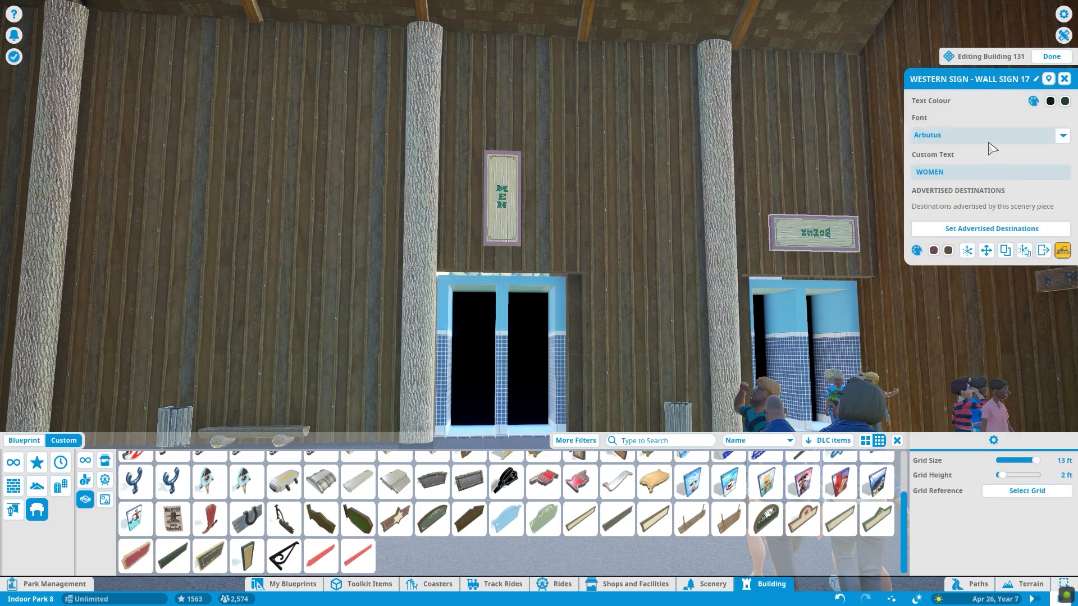
pyautogui.click(986, 250)
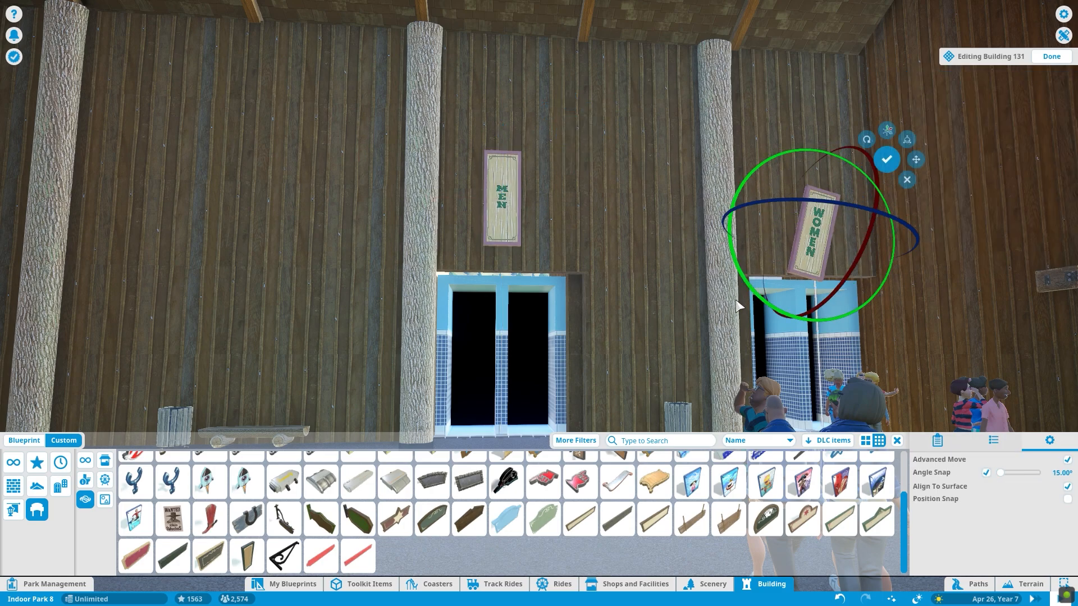
pyautogui.moveTo(714, 289); pyautogui.dragTo(829, 161)
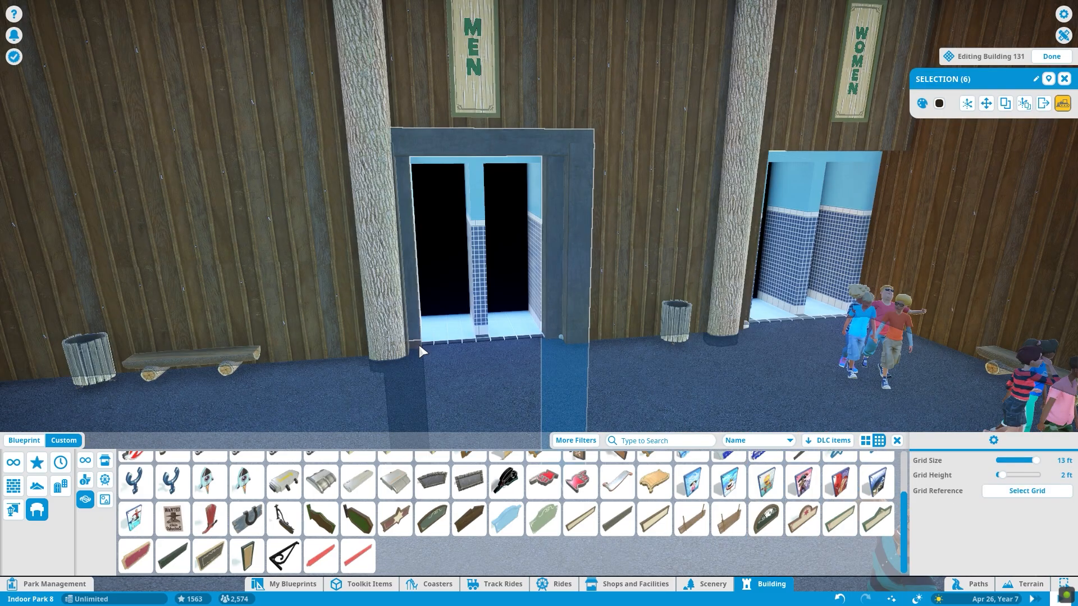
# - Move a copy of the dark door frame over to the women's doorway
pyautogui.press('z')
pyautogui.moveTo(506, 301); pyautogui.dragTo(758, 301)
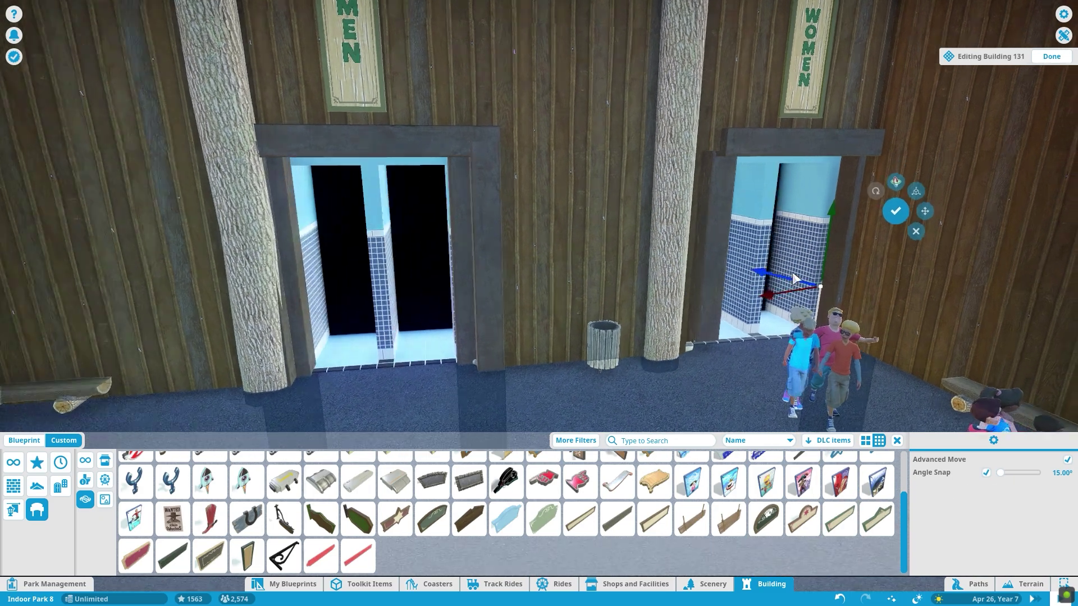
pyautogui.scroll(5, 757, 300)
pyautogui.moveTo(579, 371); pyautogui.dragTo(595, 377)
pyautogui.scroll(3, 596, 378)
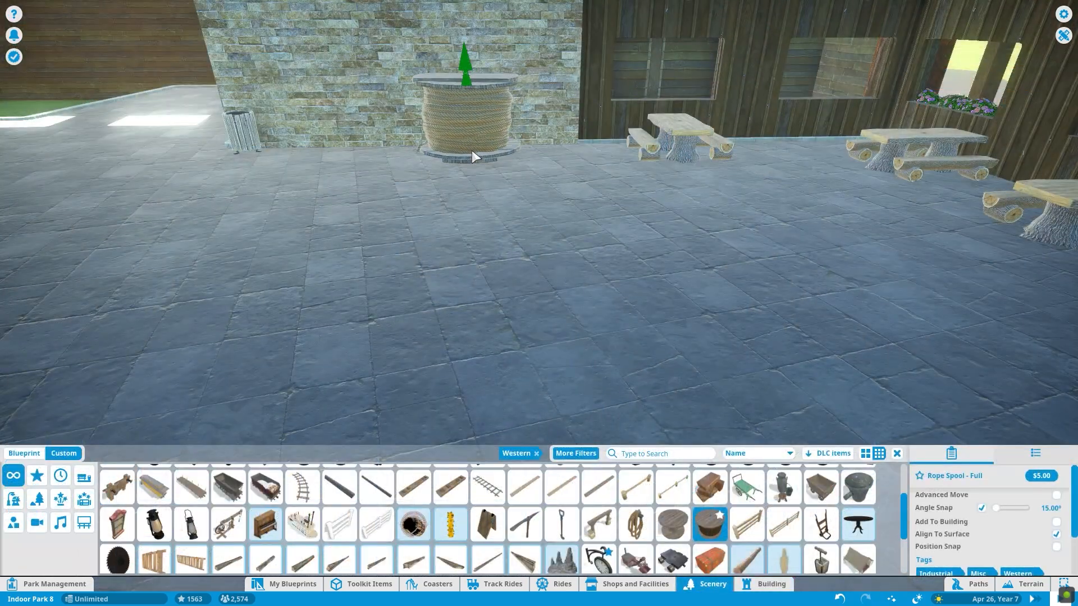
# - Place two full rope spools side by side against the stone wall
pyautogui.click(472, 151)
pyautogui.click(352, 152)
pyautogui.rightClick(376, 131)
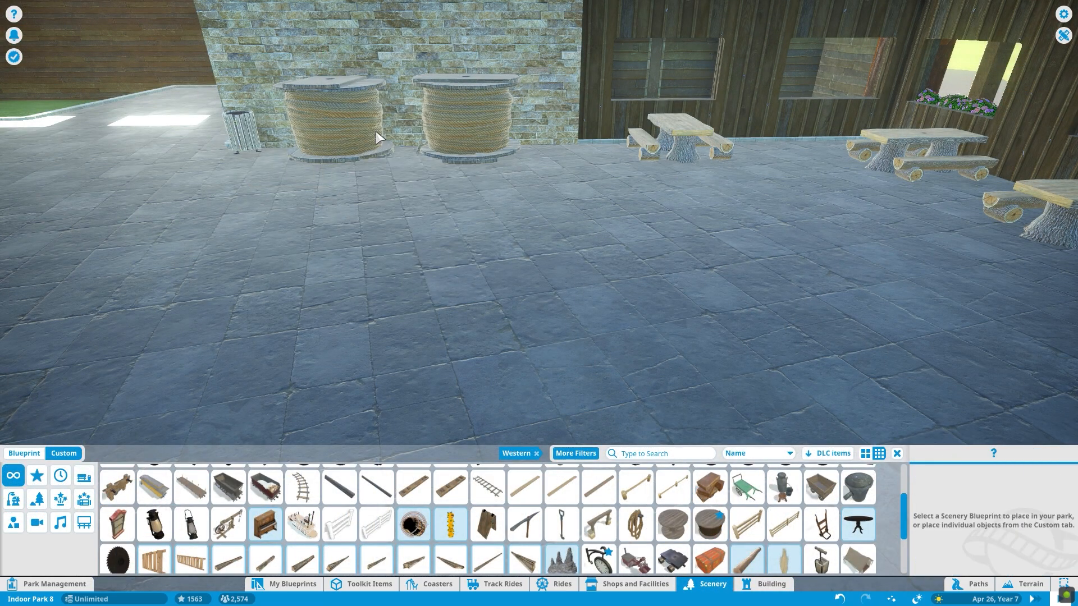
# - Adjust and confirm each rope spool's position with the move gizmo
pyautogui.click(451, 144)
pyautogui.scroll(3, 451, 144)
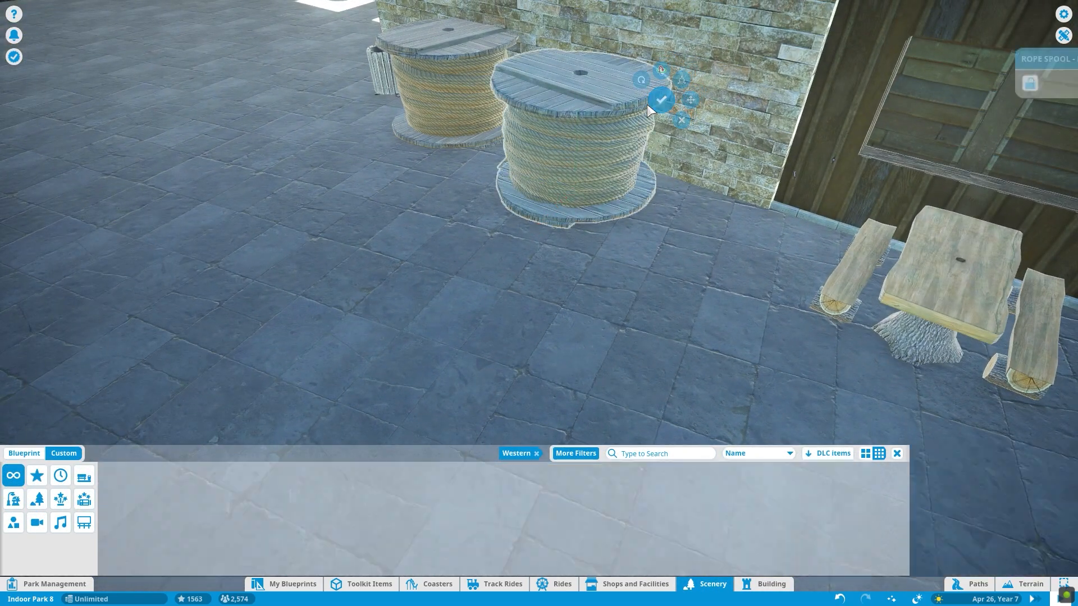
pyautogui.click(660, 100)
pyautogui.click(438, 137)
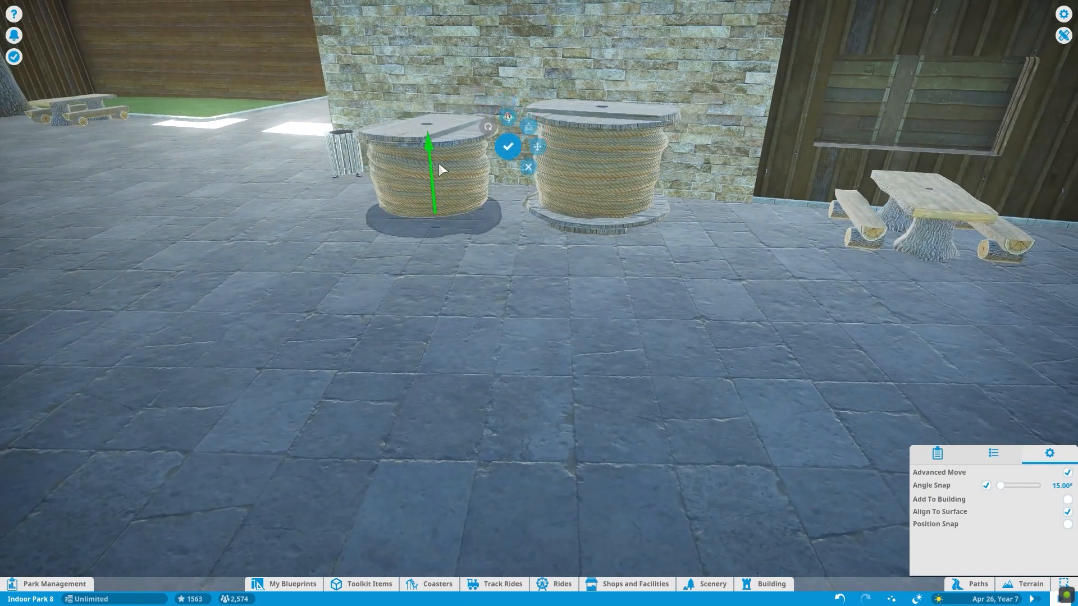
pyautogui.click(441, 169)
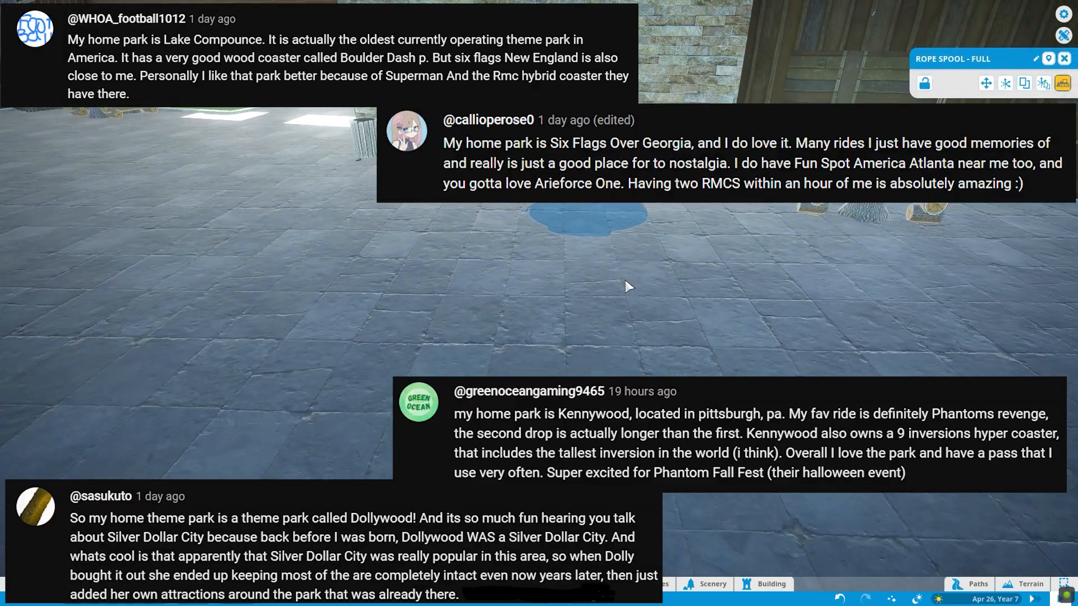
# - Slide the log column beside the pillar, confirm it, and shift the ceiling beam right
pyautogui.click(625, 281)
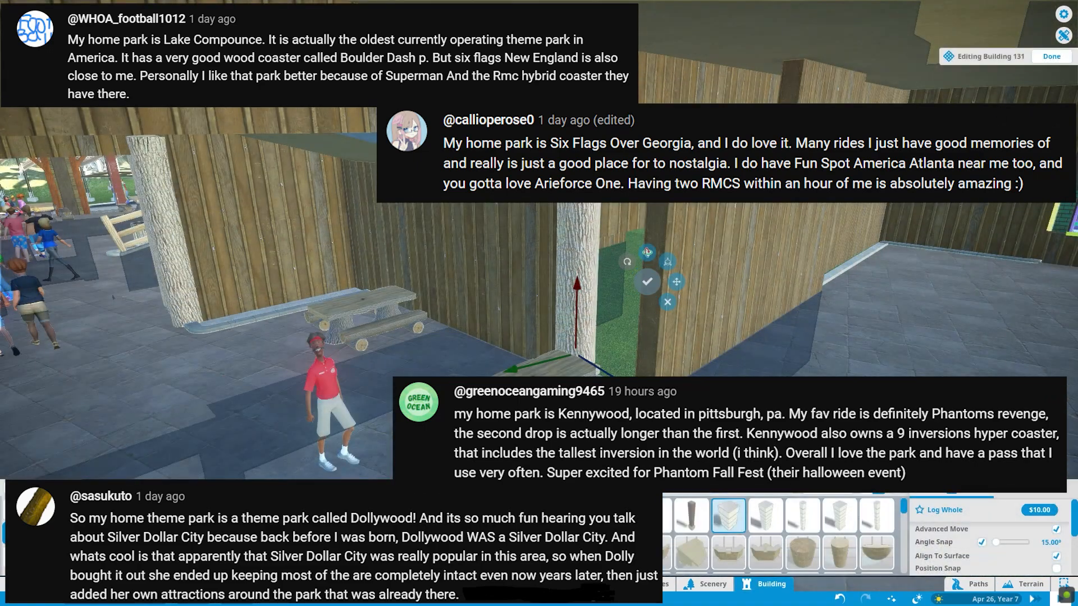
pyautogui.press('z')
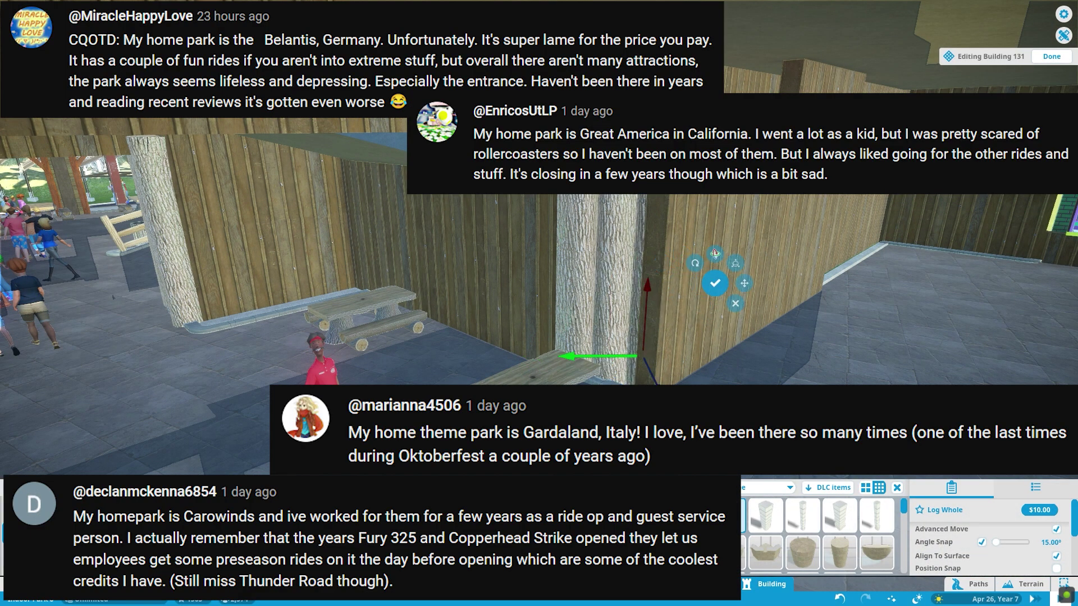
pyautogui.moveTo(606, 356); pyautogui.dragTo(641, 363)
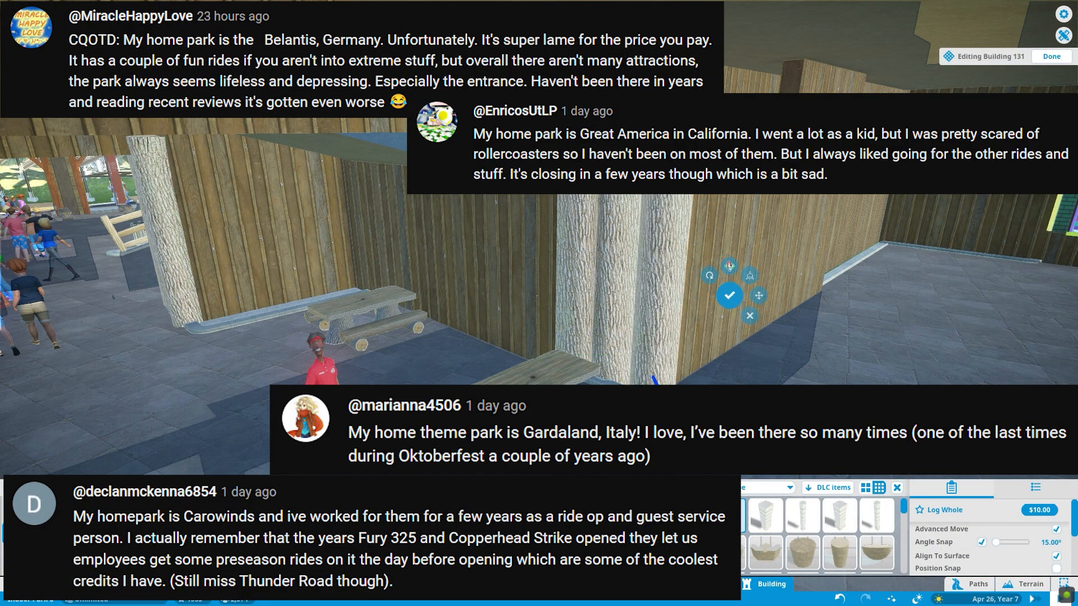
pyautogui.click(729, 297)
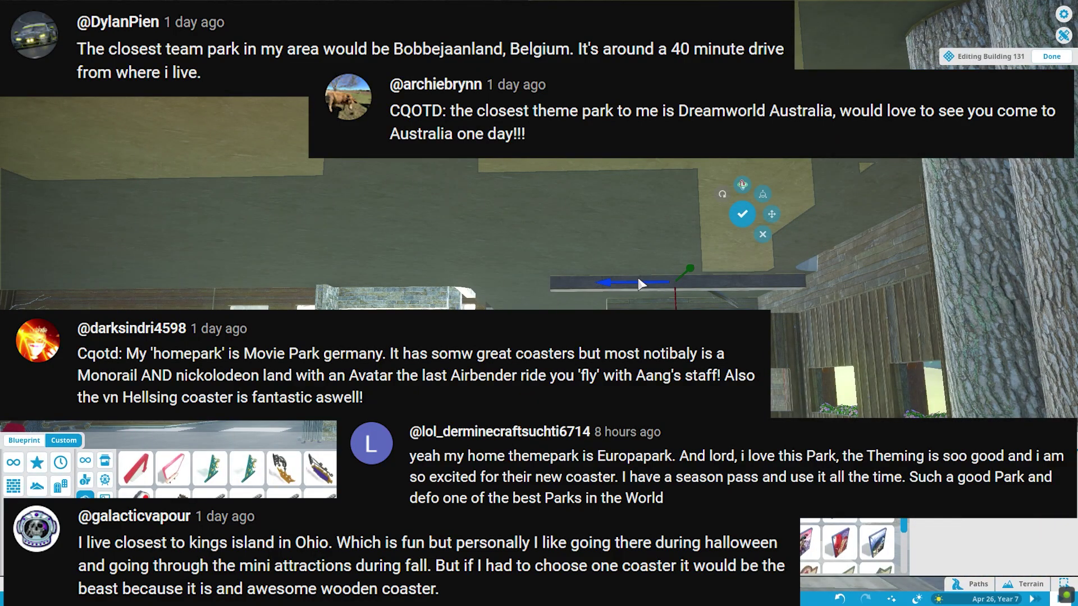
pyautogui.moveTo(638, 279); pyautogui.dragTo(758, 226)
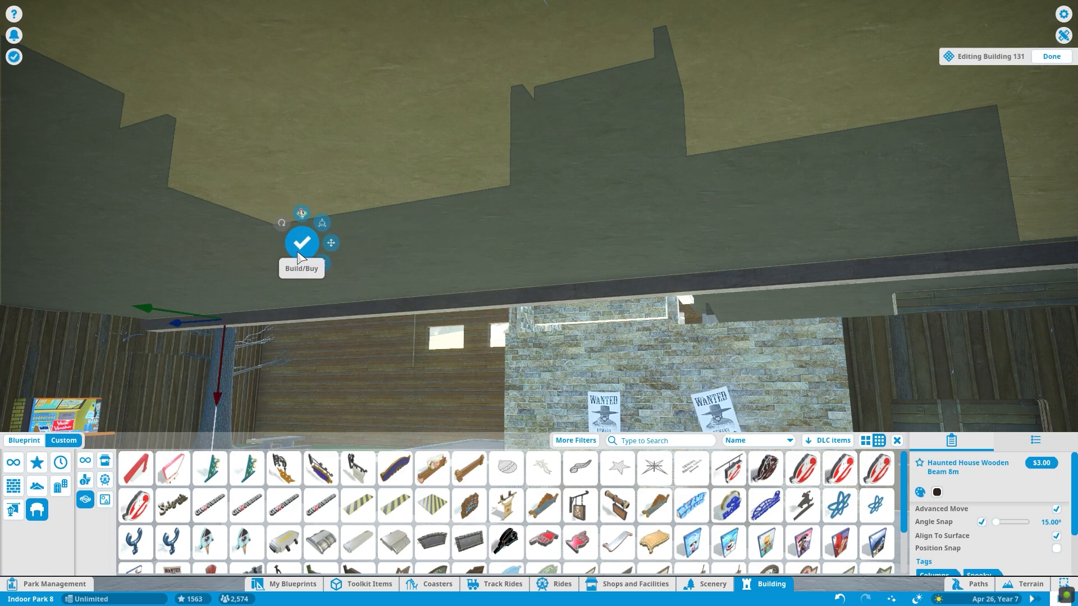
# - Confirm the beam, then slide a ceiling beam left into place under the ceiling
pyautogui.click(301, 243)
pyautogui.click(666, 285)
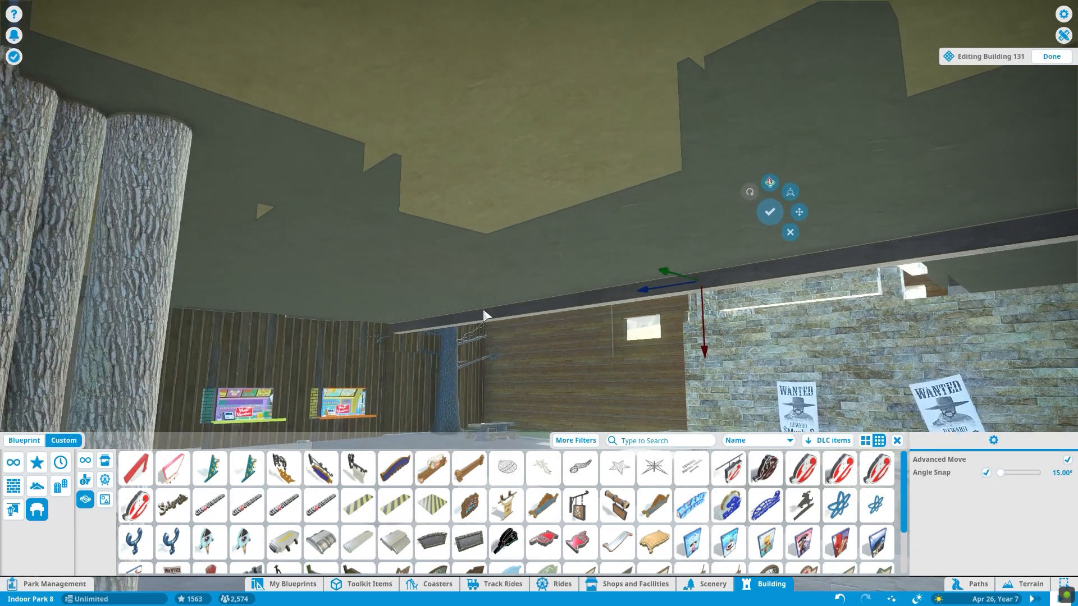
pyautogui.press('a')
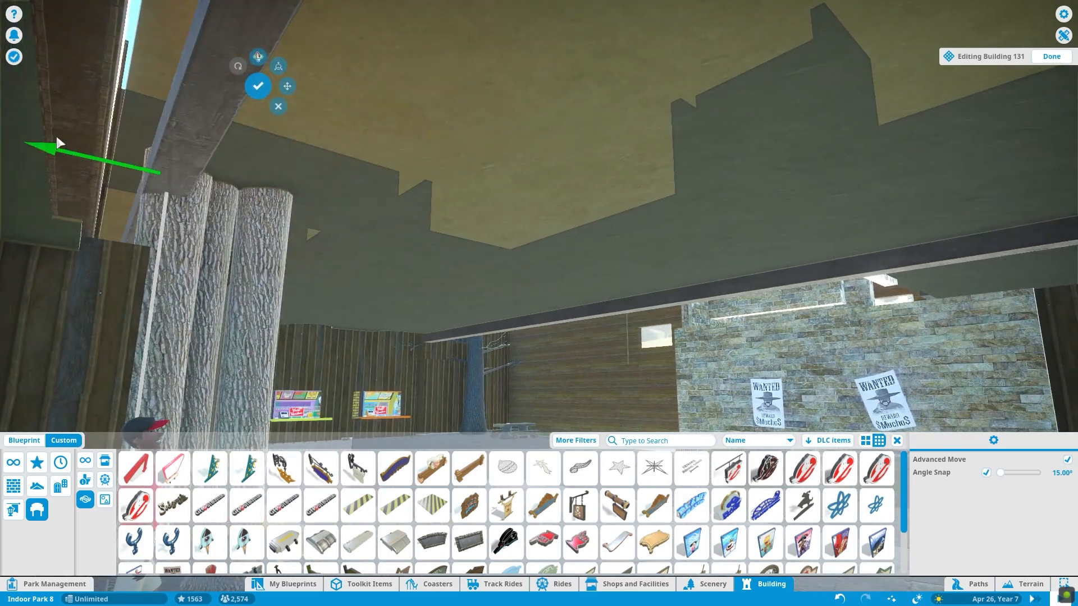
pyautogui.press('q')
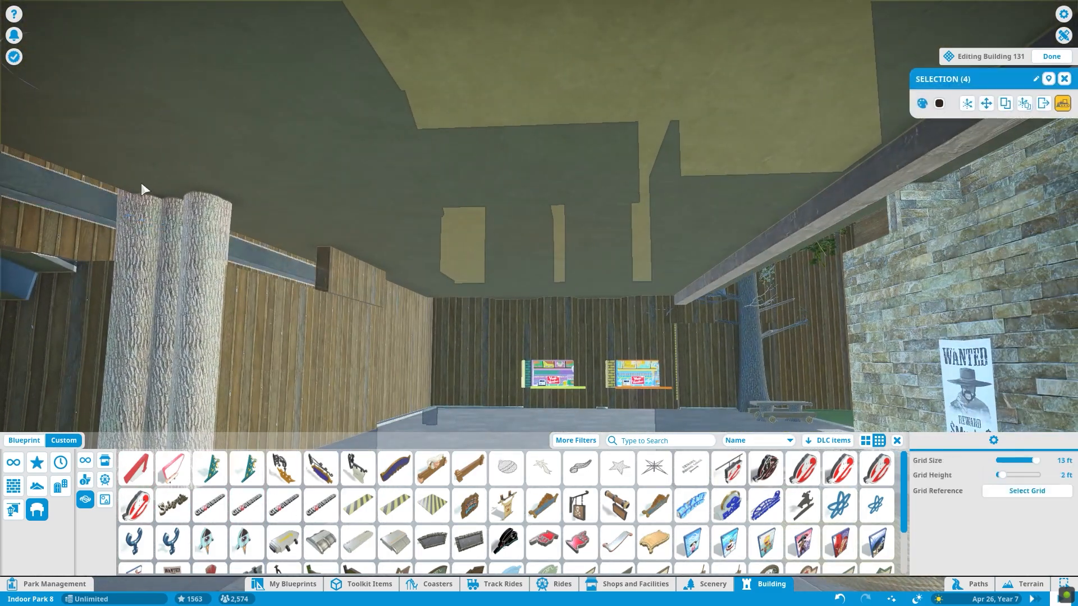
pyautogui.press('z')
pyautogui.moveTo(484, 196); pyautogui.dragTo(135, 228)
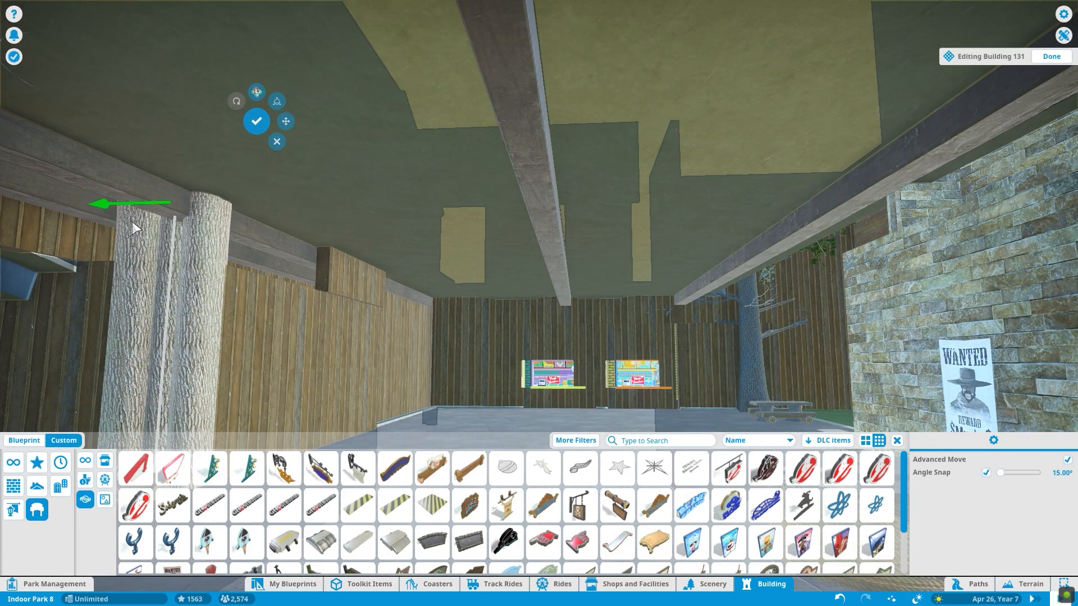
pyautogui.press('z')
# - Reposition the selected pieces from outside the building and confirm the move
pyautogui.press('q')
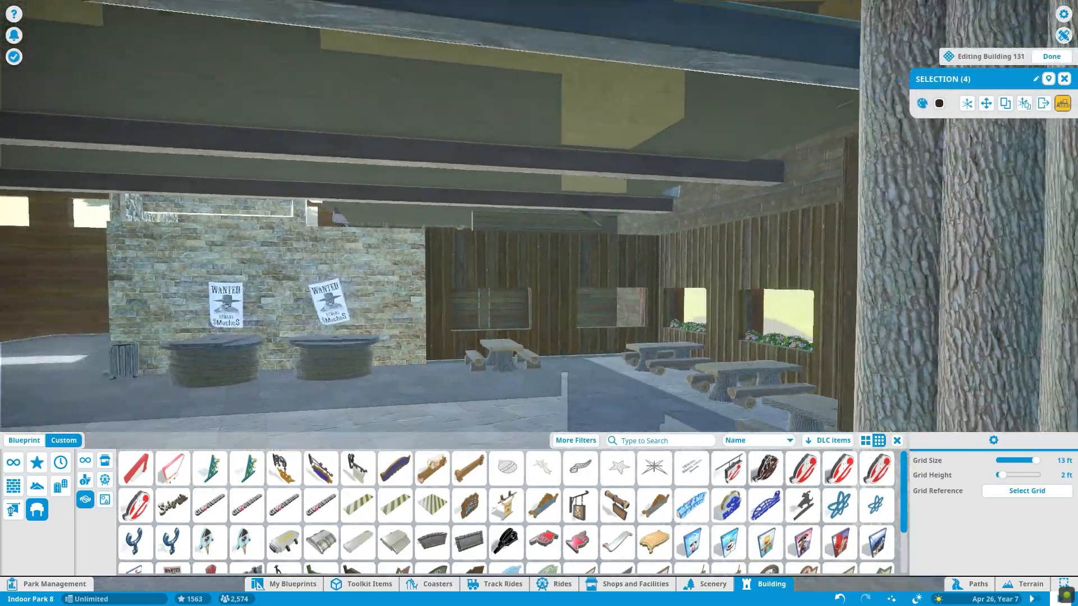
pyautogui.press('s')
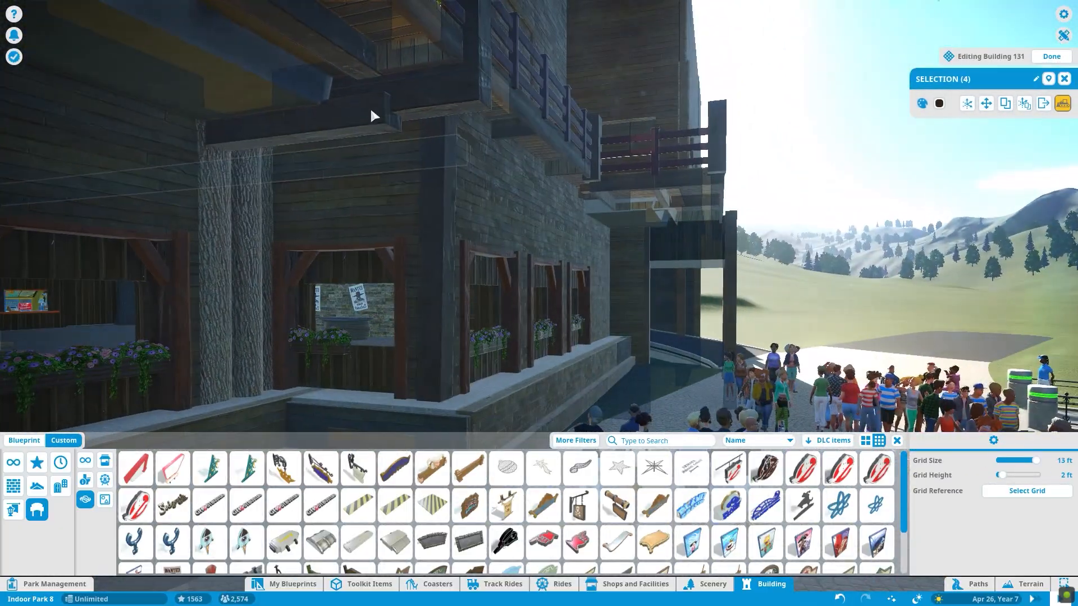
pyautogui.press('w')
pyautogui.press('z')
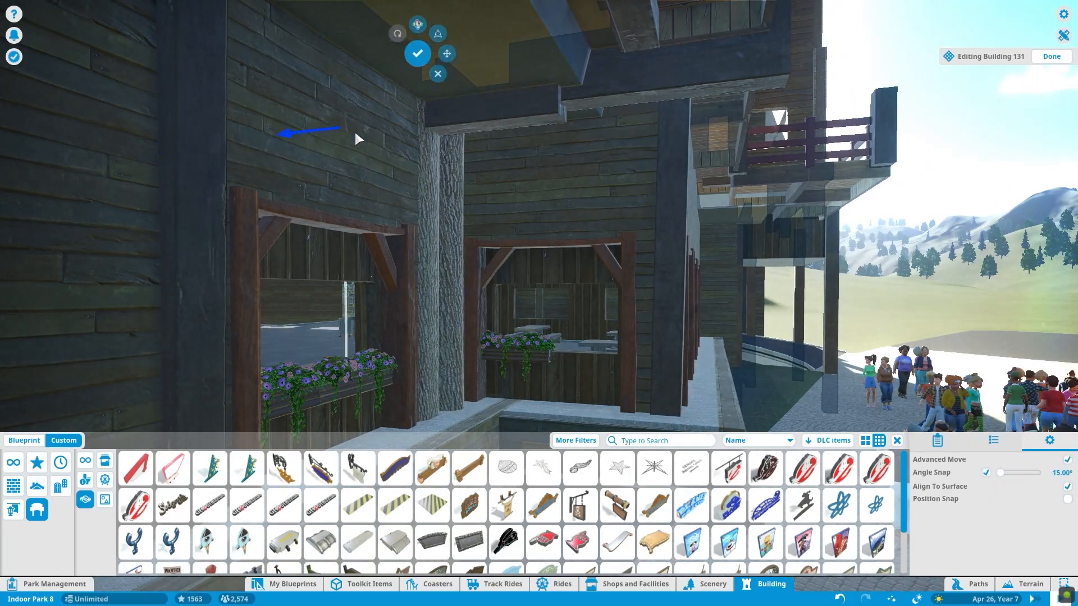
pyautogui.press('s')
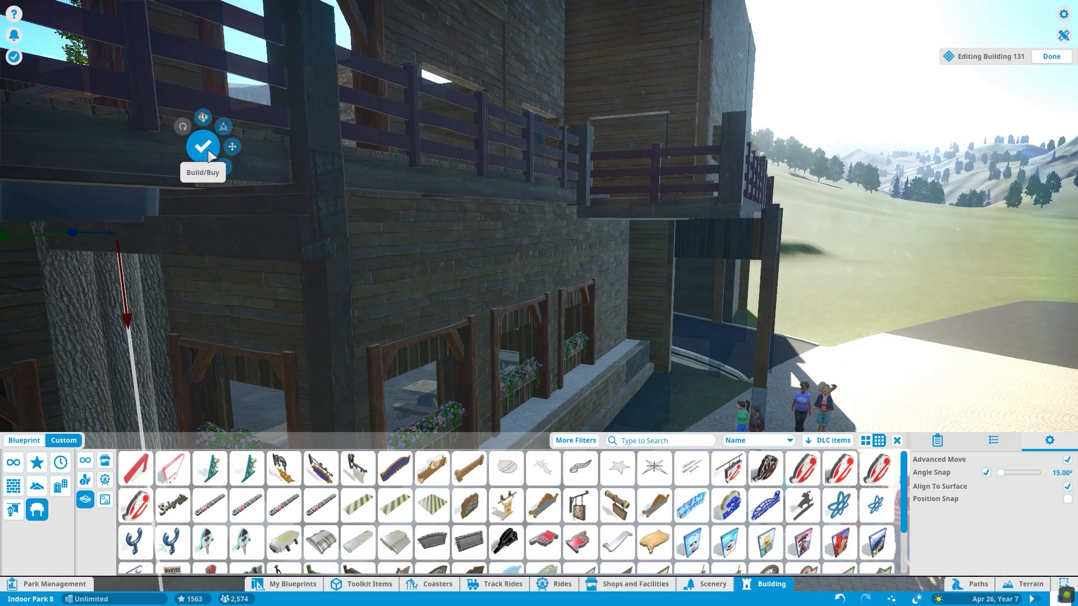
pyautogui.click(203, 146)
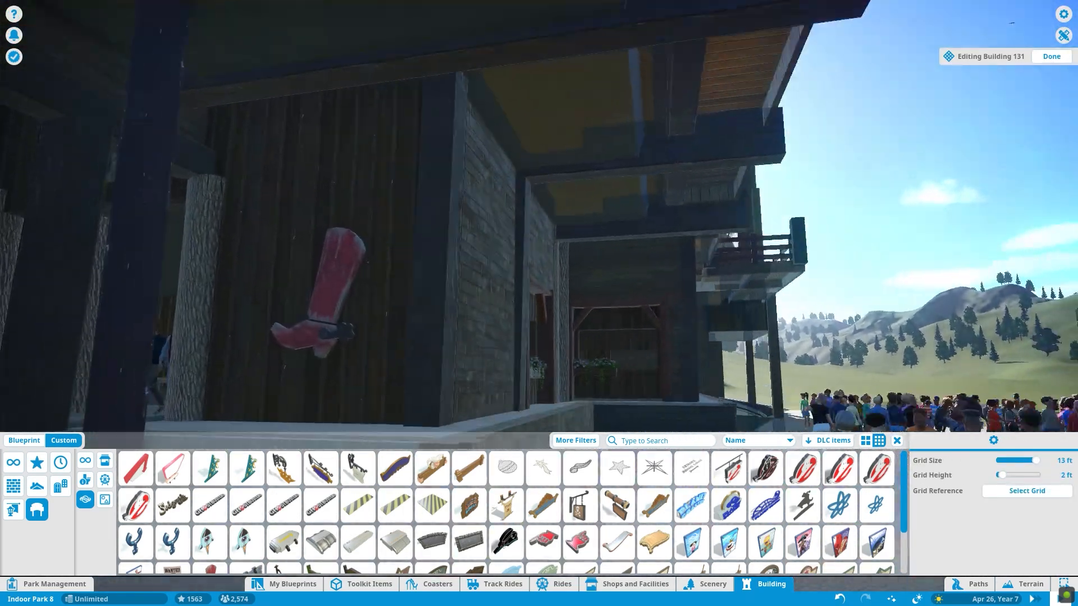
pyautogui.press('w')
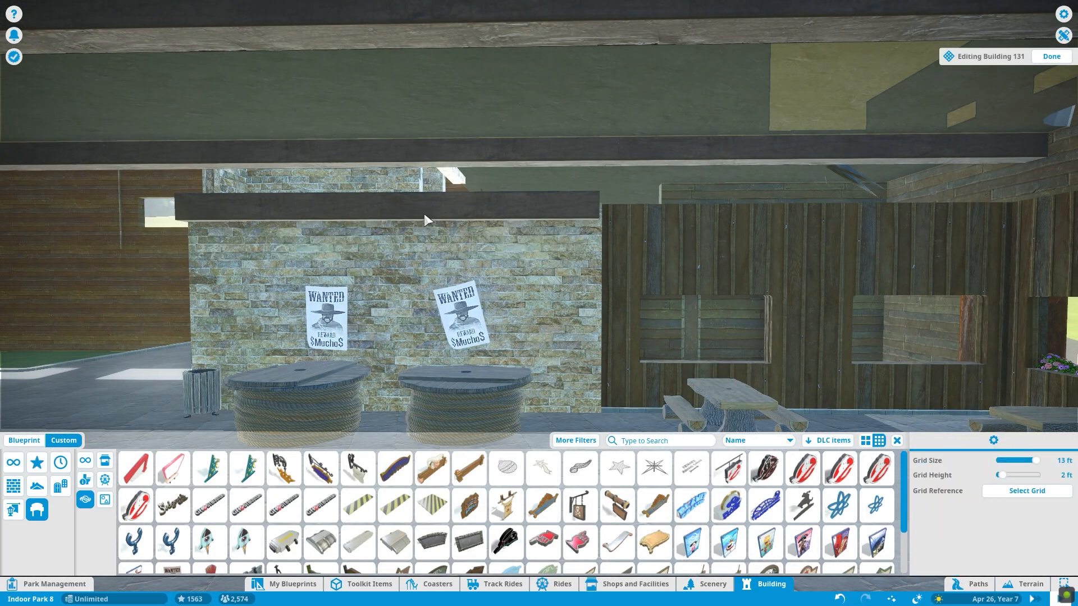
# - Place a wooden beam above the stone wall and move the selected beams along the building
pyautogui.click(424, 213)
pyautogui.press('d')
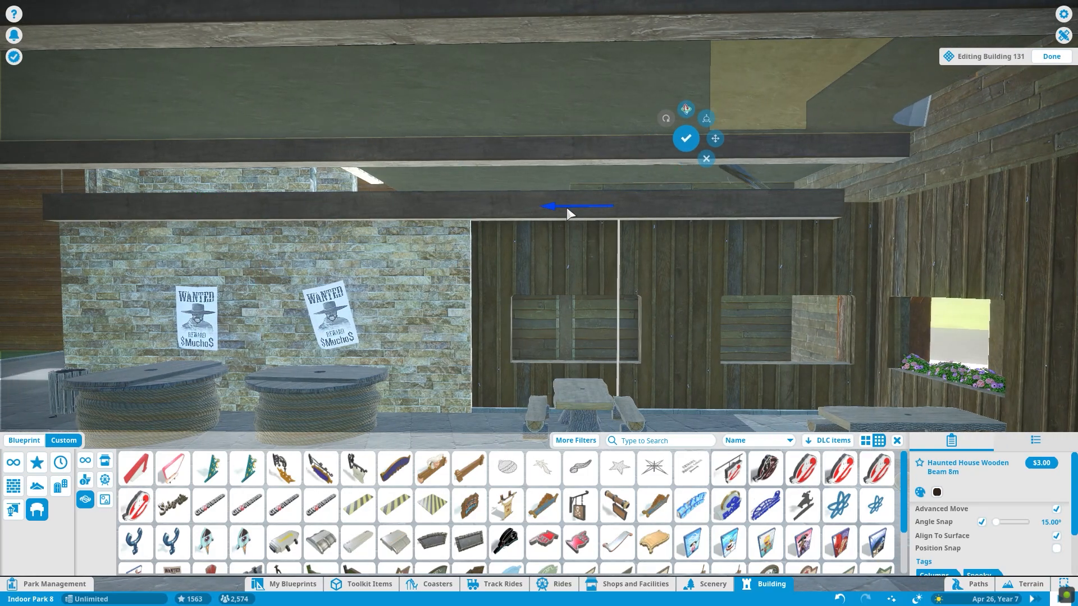
pyautogui.keyDown('ctrl'); pyautogui.click(419, 203); pyautogui.keyUp('ctrl')
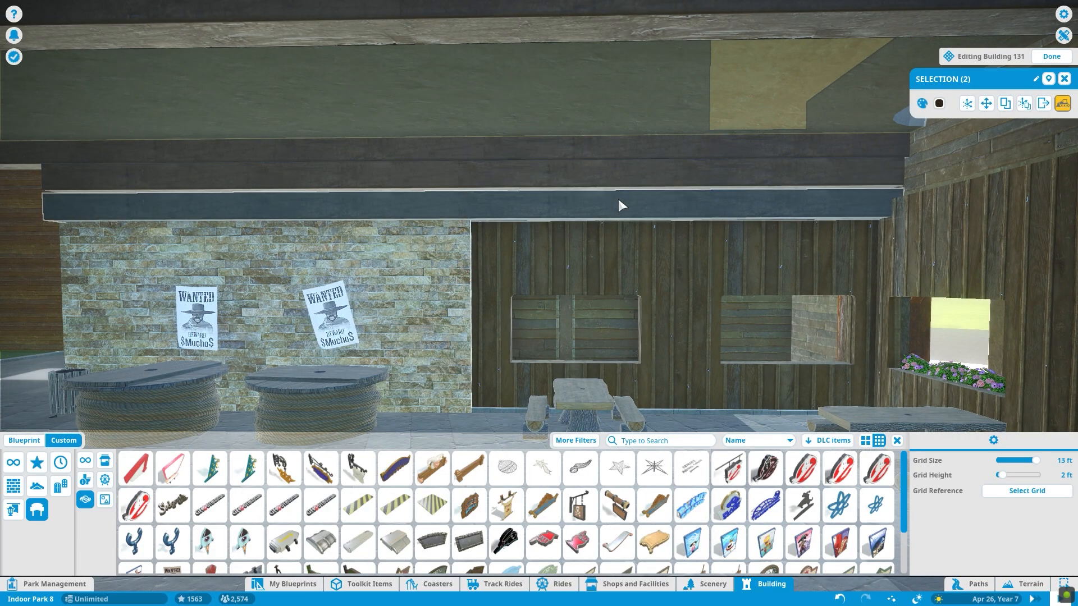
pyautogui.press('z')
pyautogui.press('d')
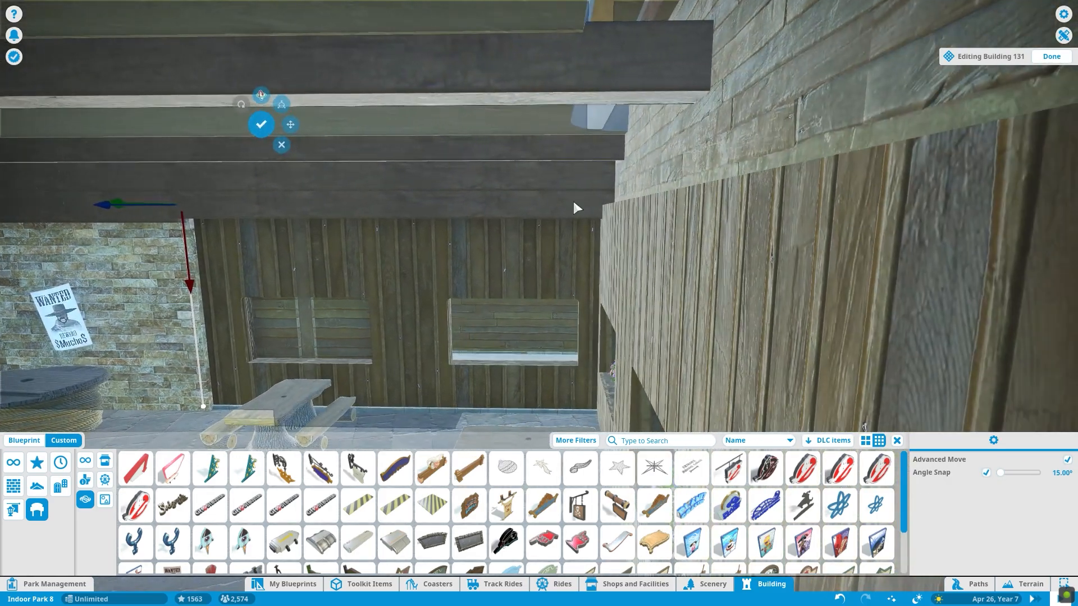
pyautogui.press('z')
pyautogui.press('a')
pyautogui.press('z')
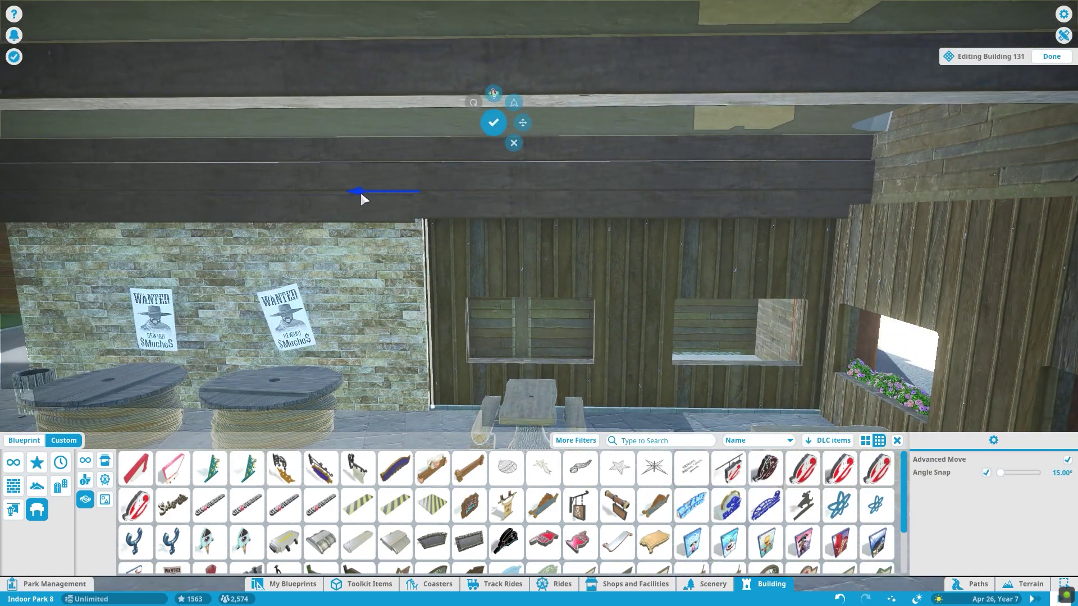
pyautogui.press('a')
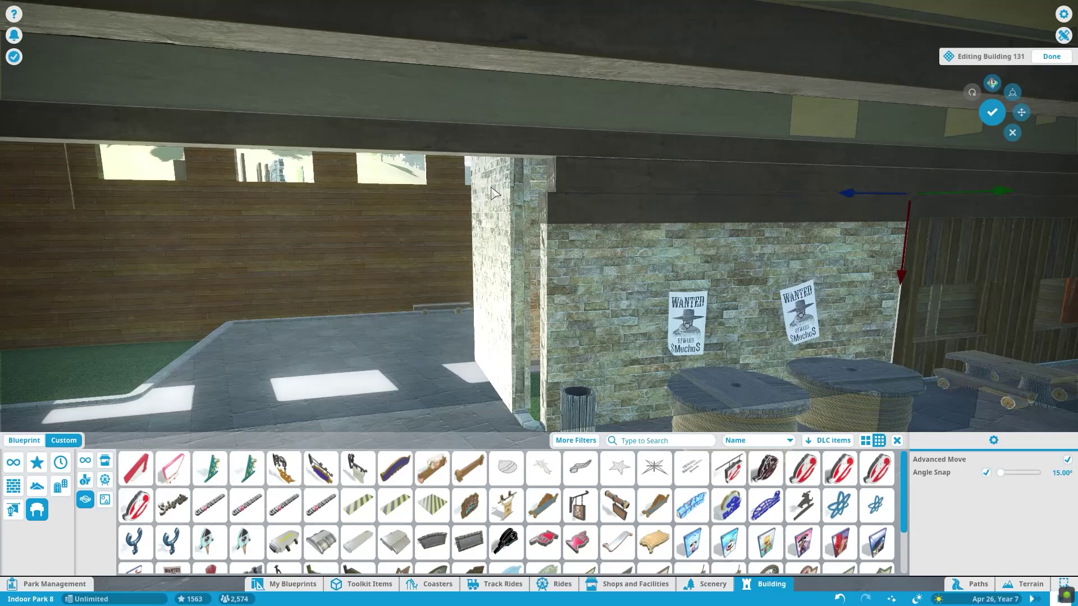
pyautogui.press('z')
pyautogui.click(604, 208)
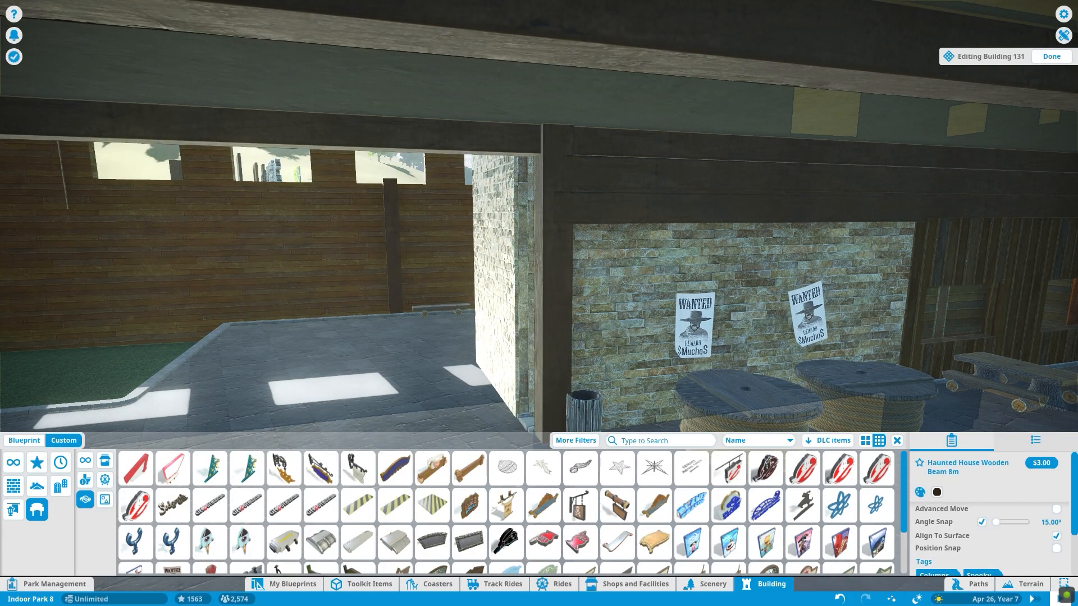
pyautogui.rightClick(552, 364)
# - Pick up a wooden beam and slide it to the brick wall's edge
pyautogui.press('w')
pyautogui.click(584, 358)
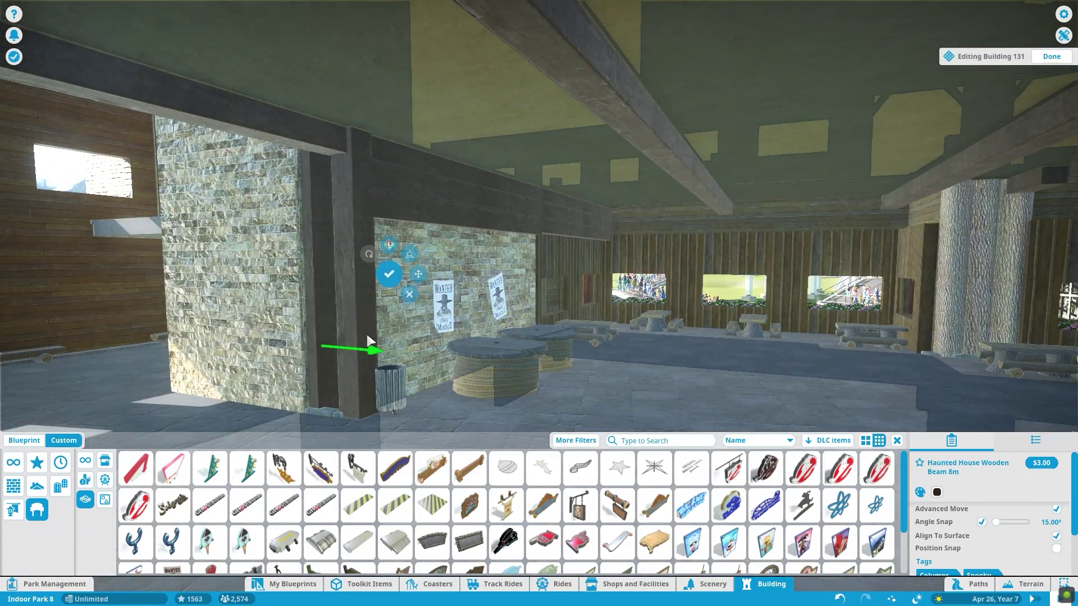
pyautogui.moveTo(367, 341); pyautogui.dragTo(309, 364)
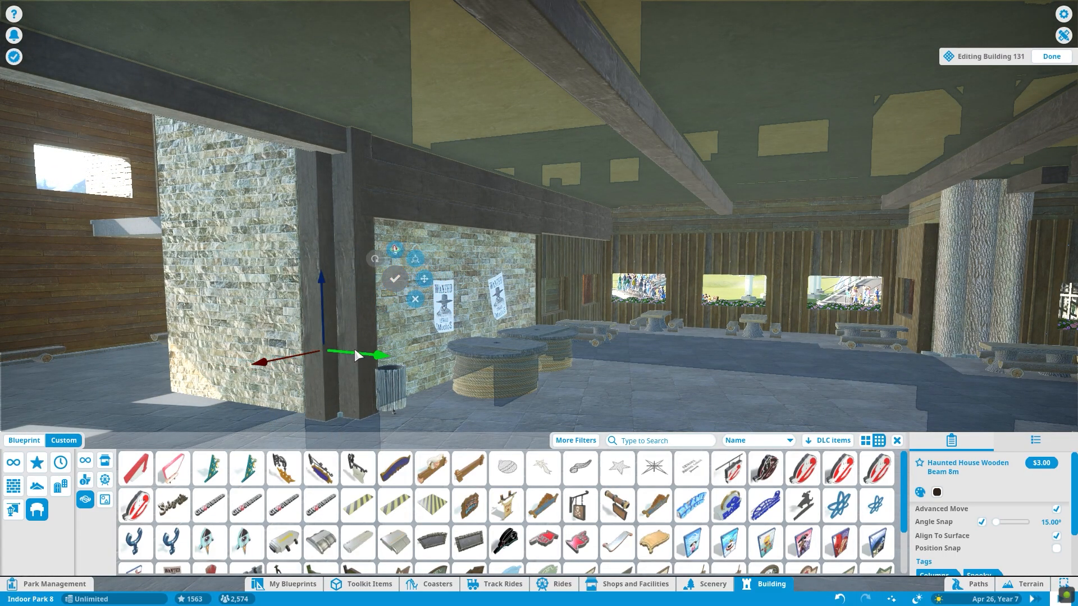
pyautogui.press('a')
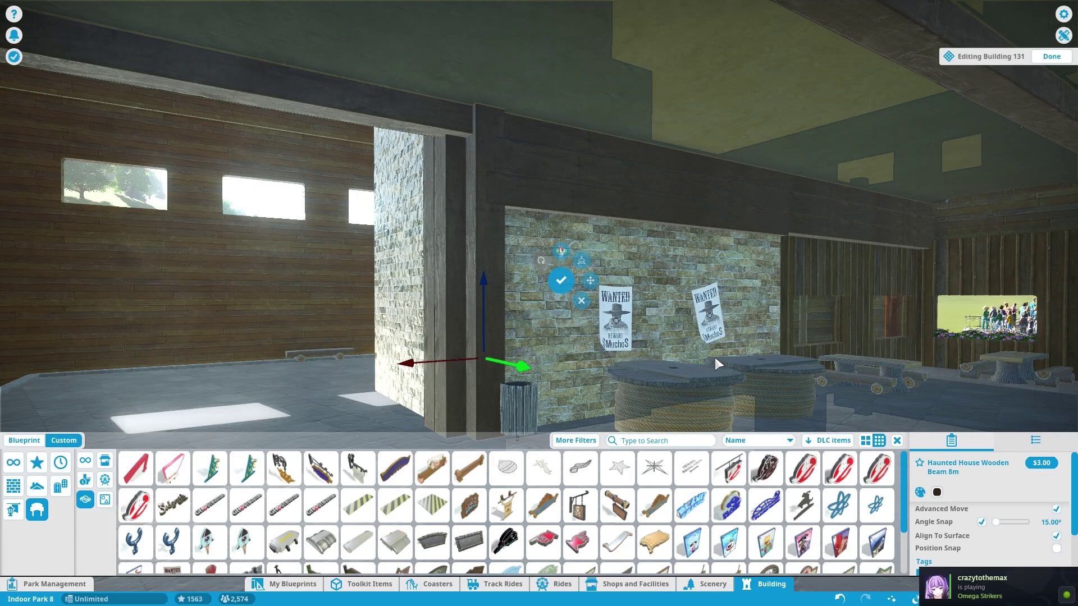
pyautogui.press('q')
pyautogui.moveTo(217, 345); pyautogui.dragTo(625, 336)
pyautogui.press('d')
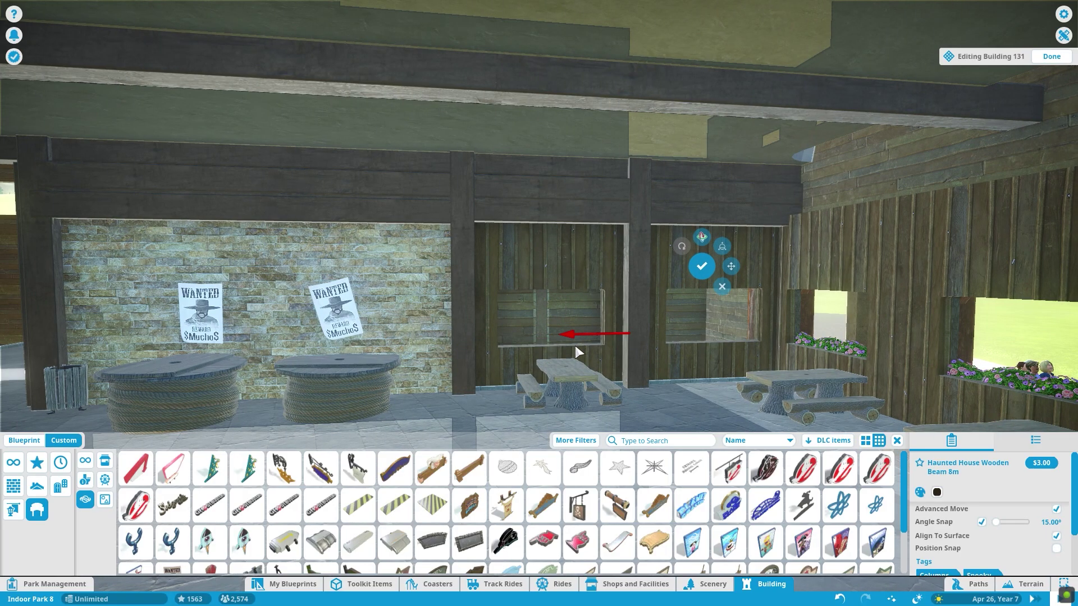
# - Slide beams to the posts between the windows and the tree-trunk pillar, then confirm
pyautogui.moveTo(575, 346); pyautogui.dragTo(813, 339)
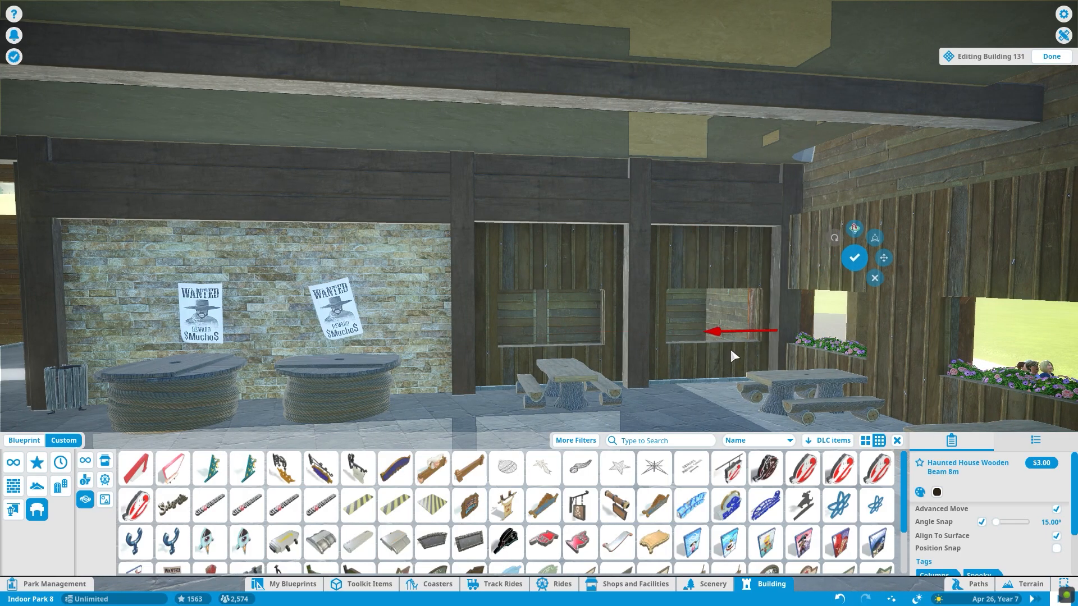
pyautogui.press('e')
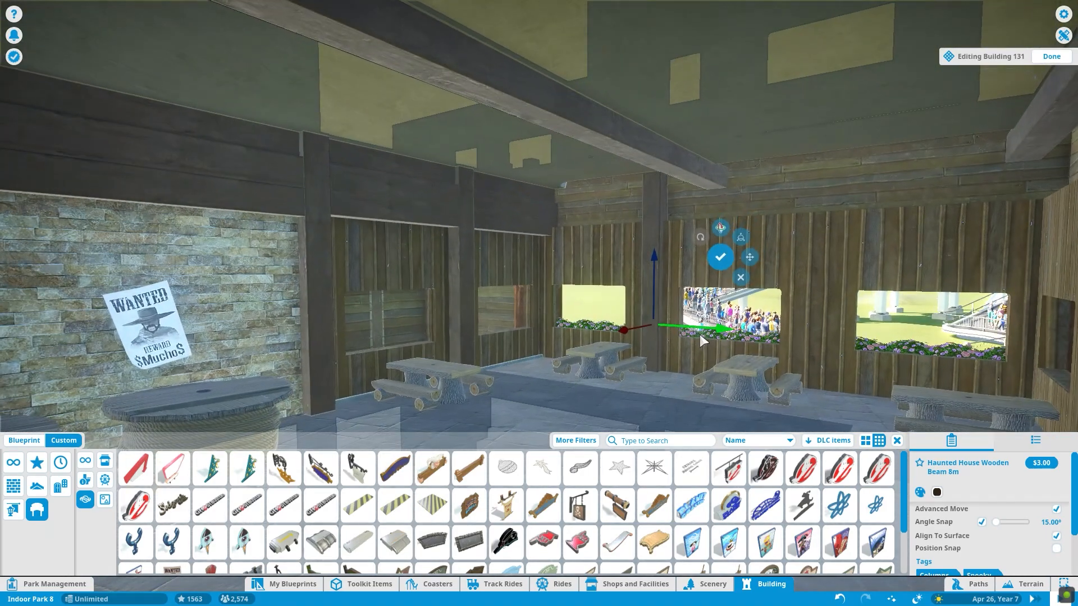
pyautogui.moveTo(712, 321); pyautogui.dragTo(903, 348)
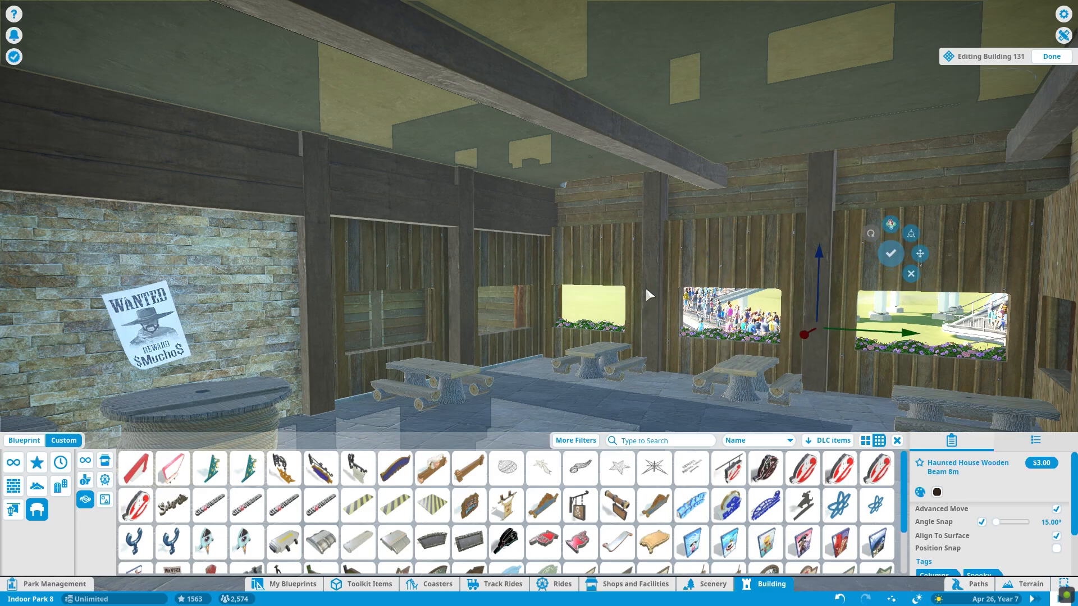
pyautogui.press('q')
pyautogui.moveTo(556, 354)
pyautogui.mouseDown()
pyautogui.moveTo(702, 381)
pyautogui.moveTo(735, 356)
pyautogui.mouseUp()
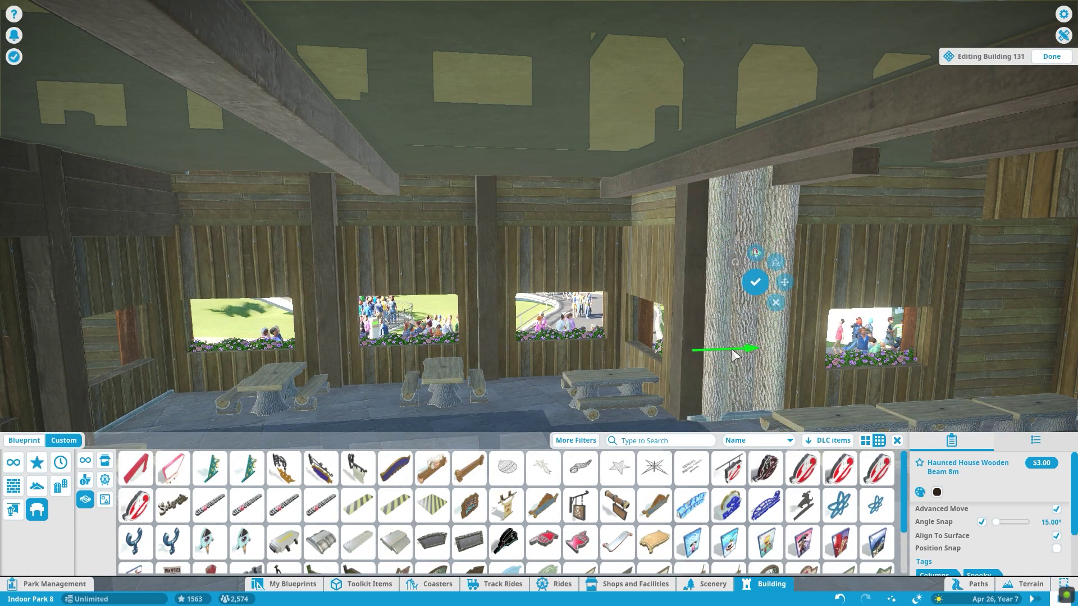
pyautogui.click(755, 283)
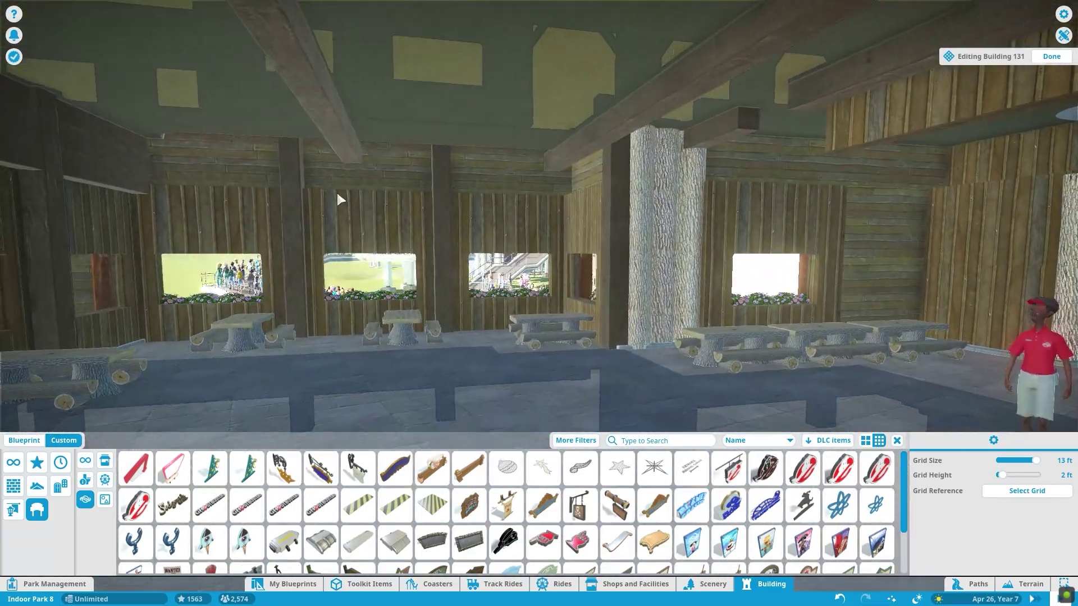
pyautogui.click(324, 183)
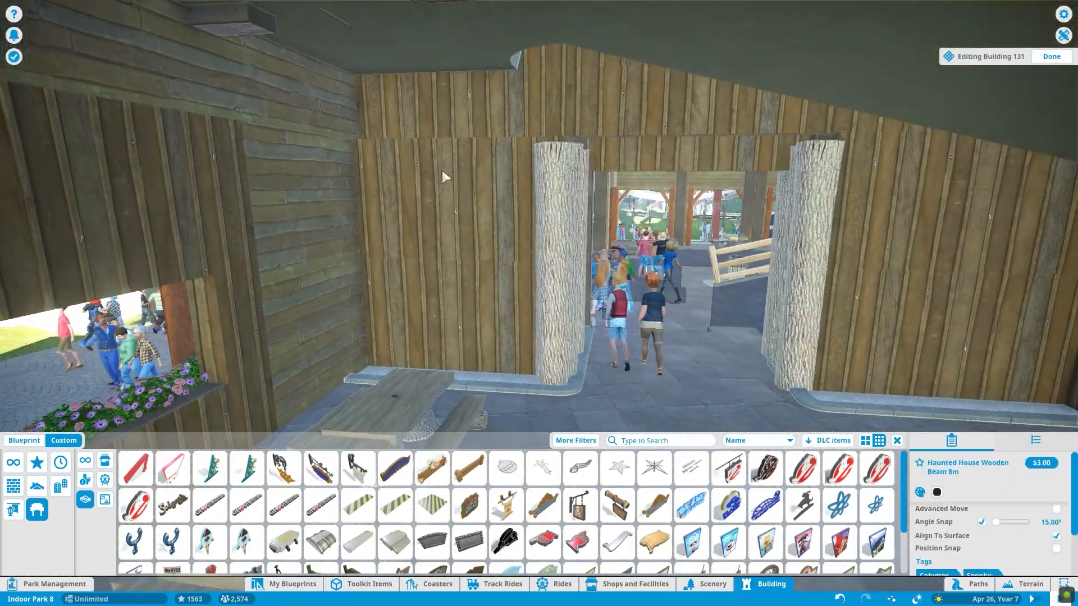
# - Place a Wooden Beam 8m across the top of the doorway and confirm it
pyautogui.click(497, 145)
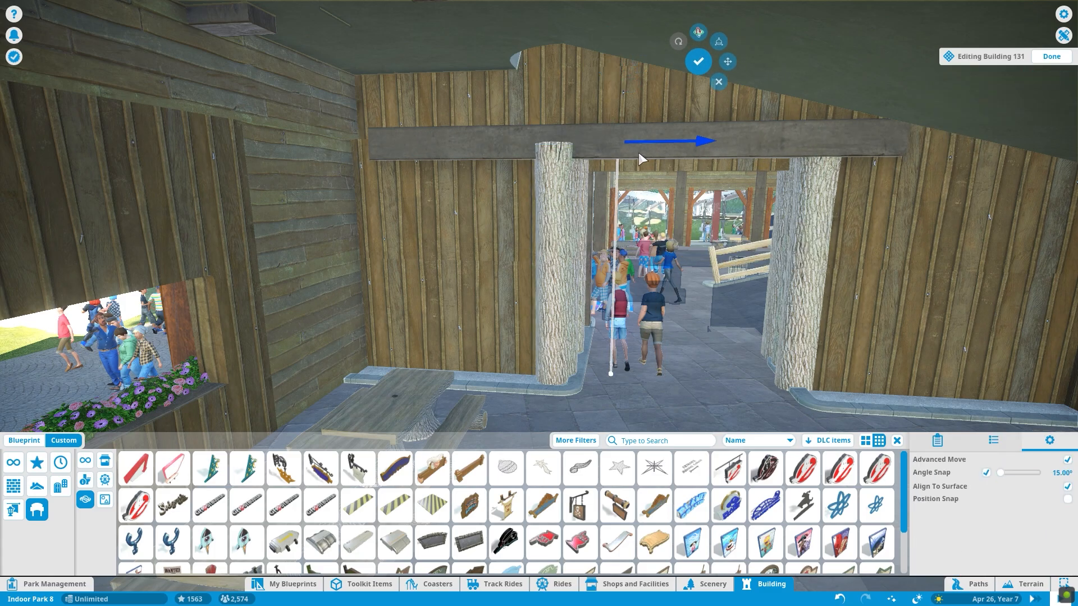
pyautogui.press('d')
pyautogui.click(497, 62)
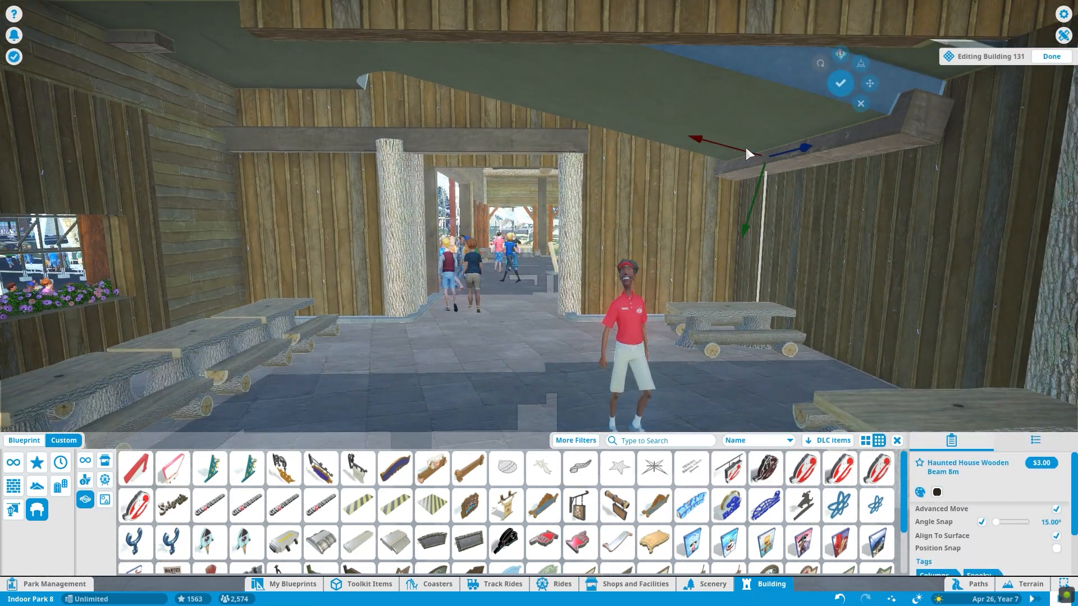
pyautogui.press('a')
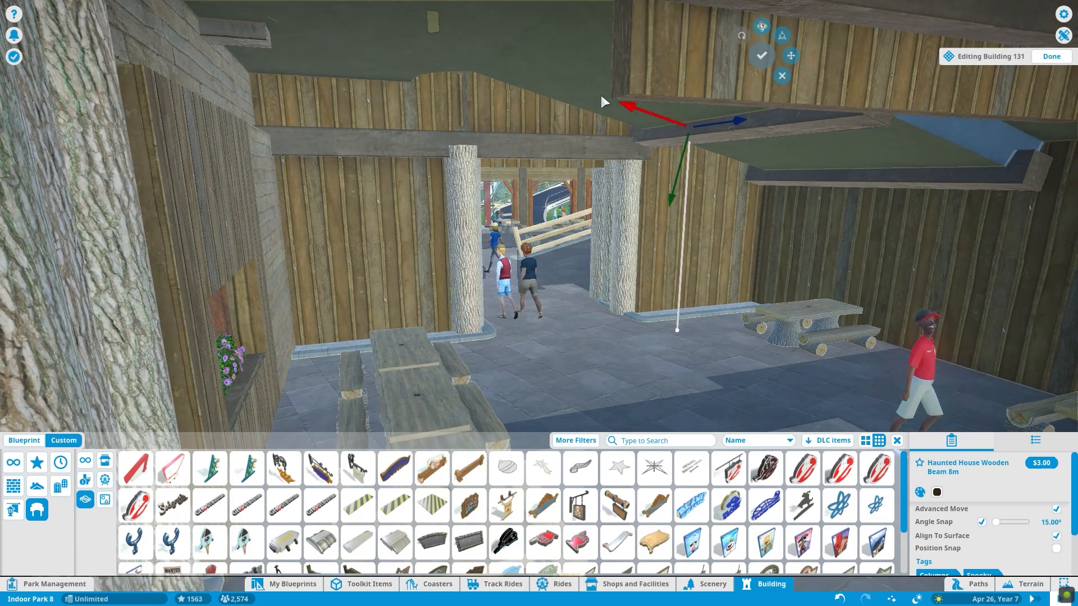
# - Place another Wooden Beam 8m along the ceiling edge
pyautogui.press('s')
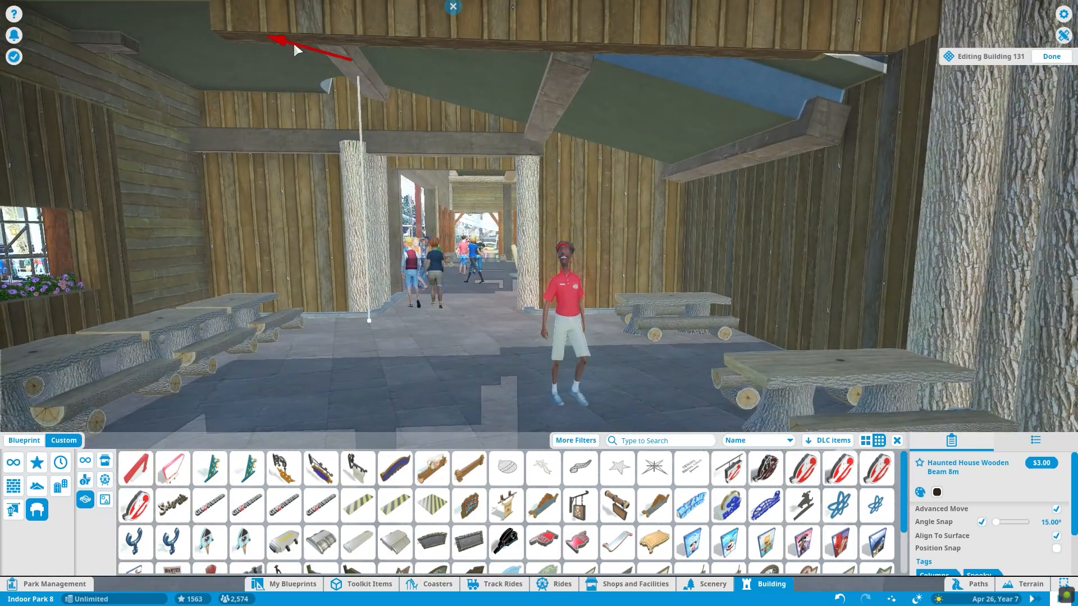
pyautogui.click(294, 40)
pyautogui.press('a')
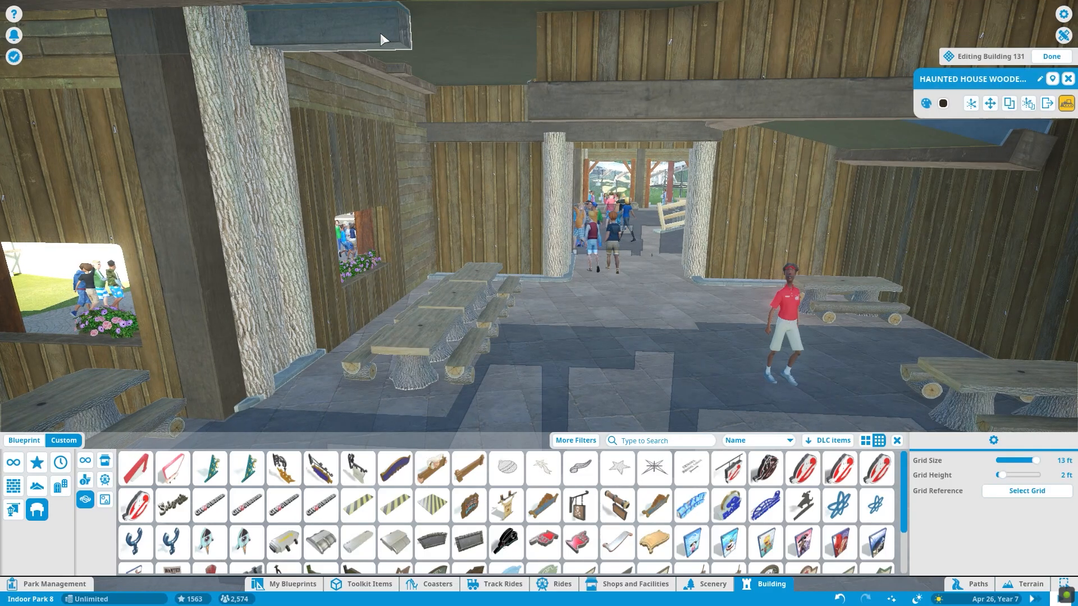
pyautogui.press('d')
# - Place Western Sign - Star plaques above and below the Pizza Pen neon sign
pyautogui.click(891, 3)
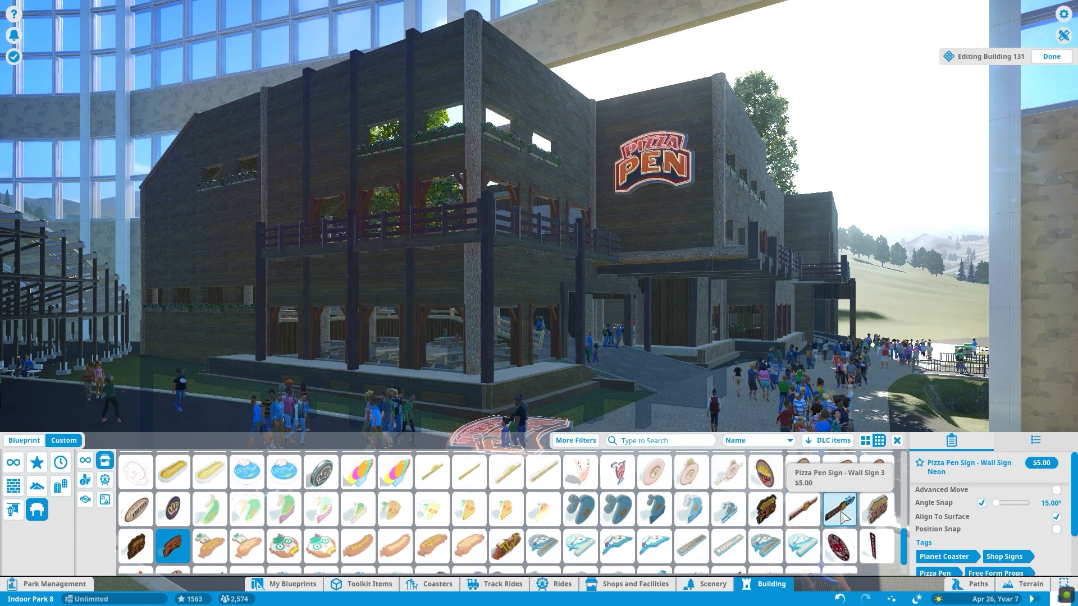
pyautogui.scroll(-5, 759, 505)
pyautogui.click(396, 519)
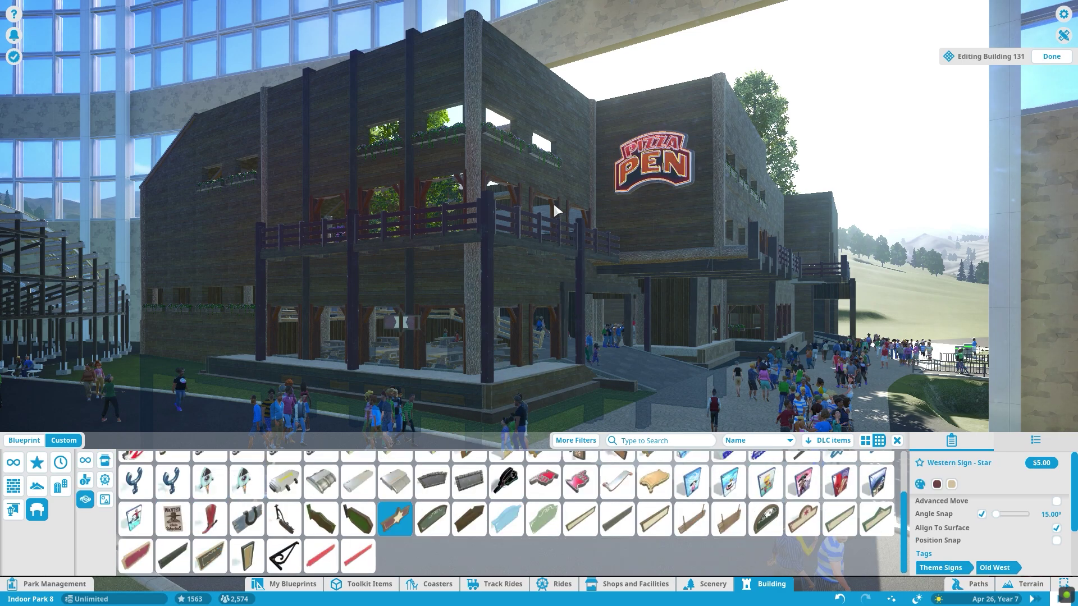
pyautogui.click(675, 170)
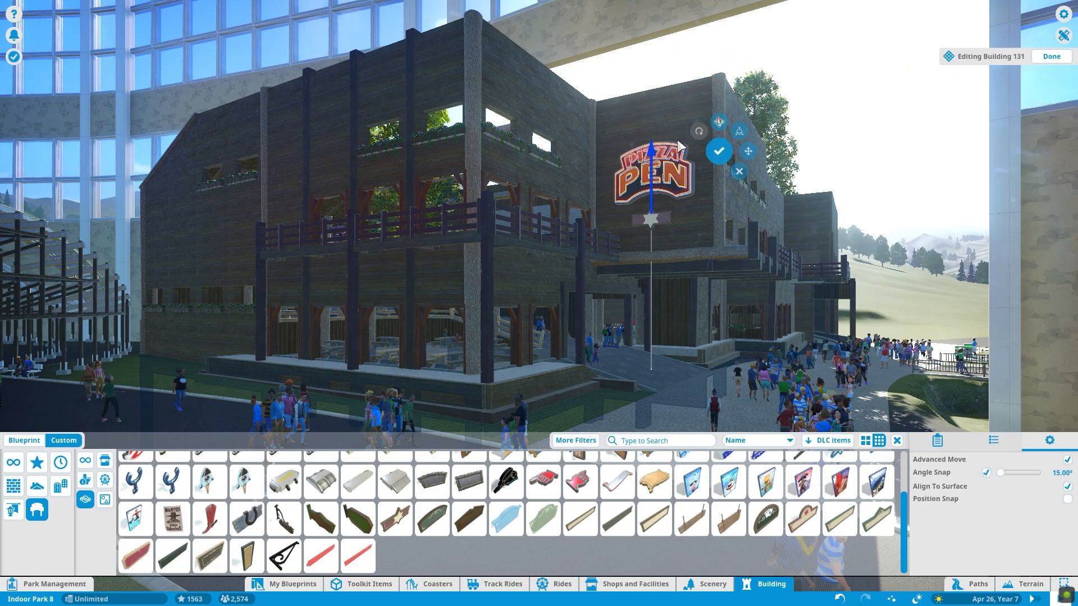
pyautogui.scroll(2, 686, 127)
pyautogui.scroll(5, 694, 215)
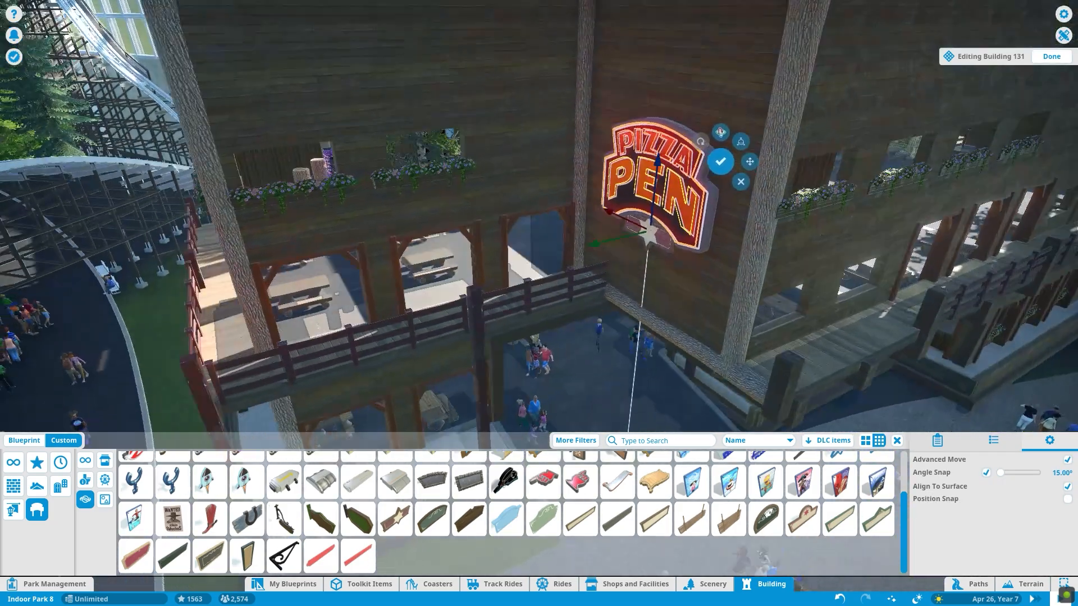
pyautogui.scroll(3, 570, 314)
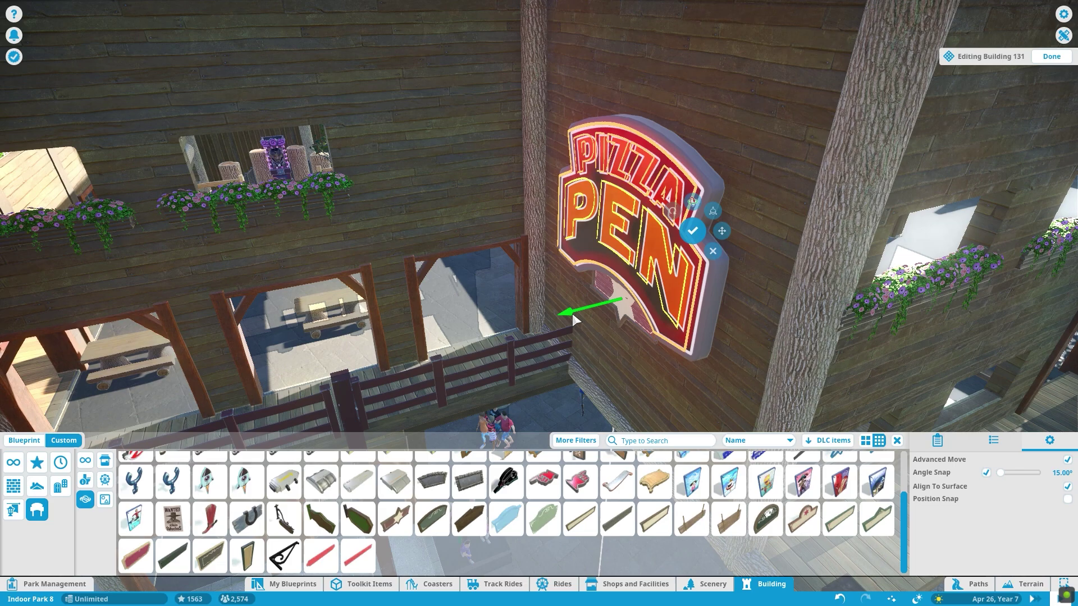
pyautogui.click(693, 230)
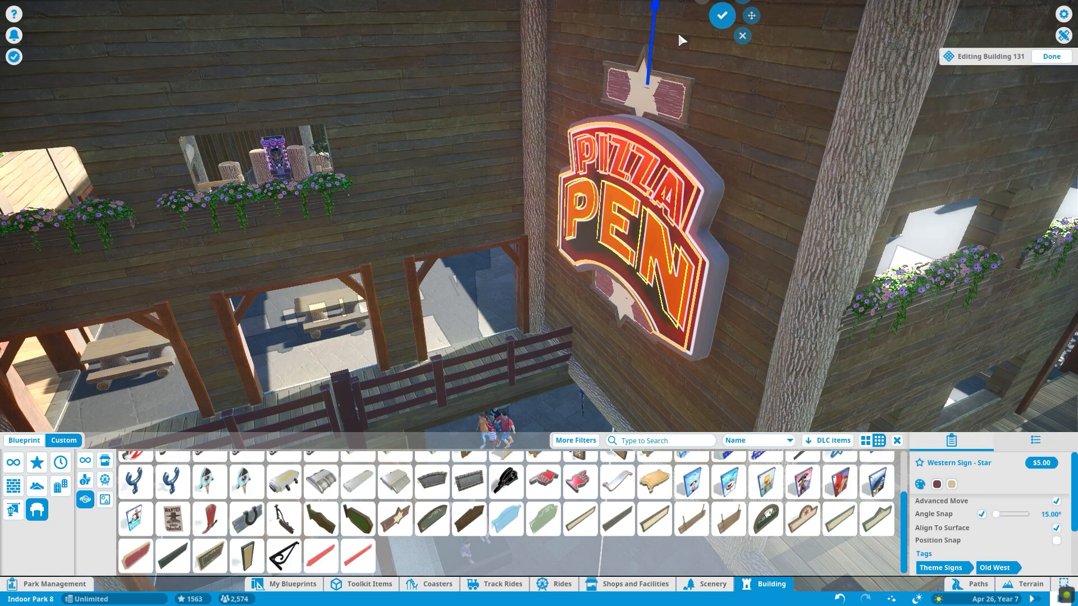
pyautogui.scroll(-5, 698, 13)
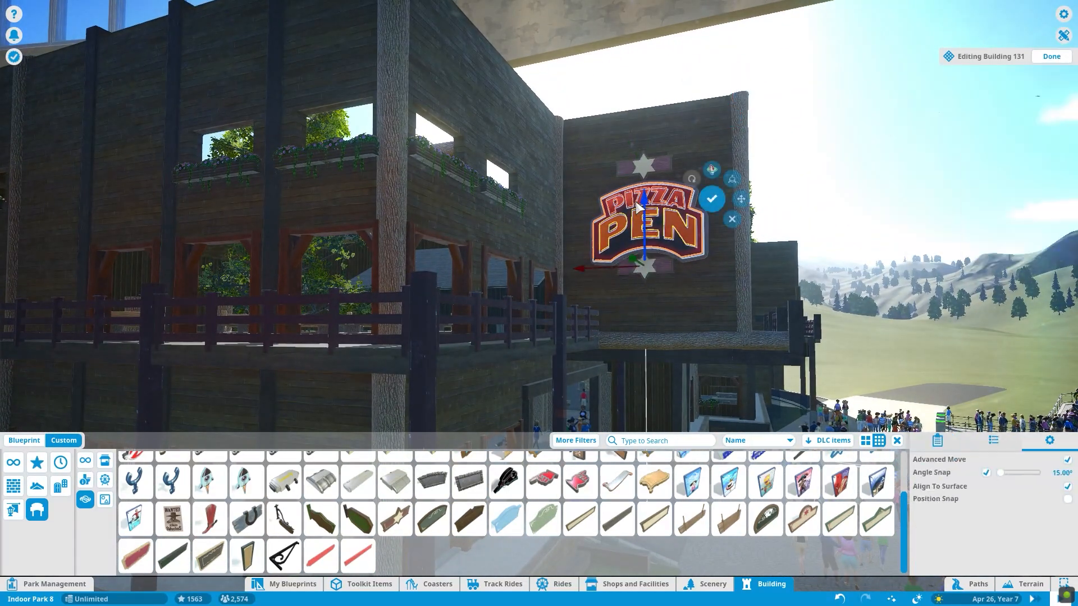
# - Line three Pizza Pen Wall Sign 5 props along the side wall
pyautogui.click(656, 224)
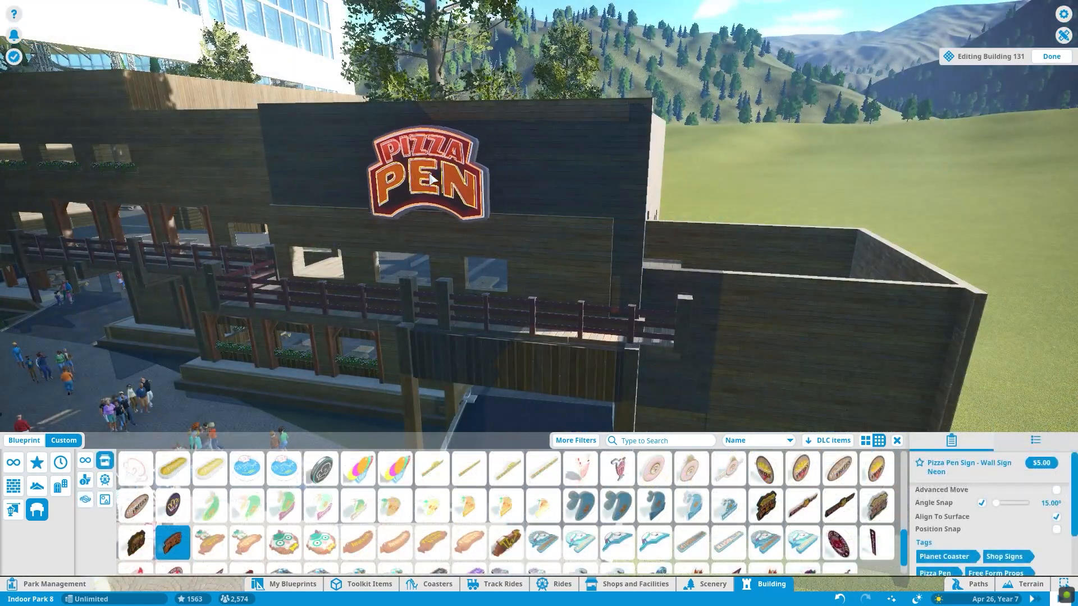
pyautogui.scroll(3, 587, 184)
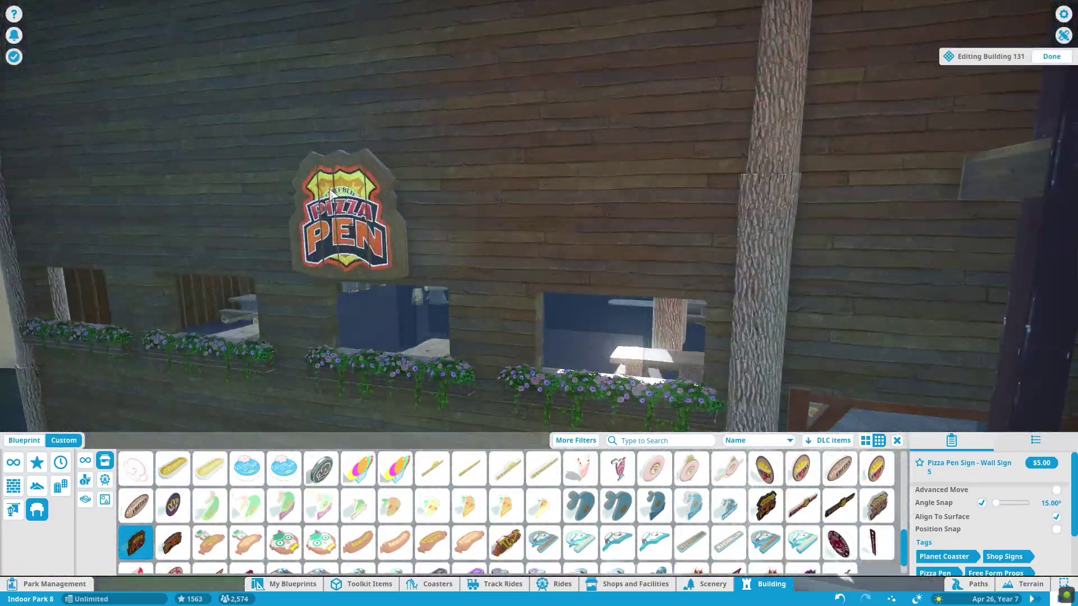
pyautogui.scroll(-3, 539, 220)
pyautogui.click(346, 197)
pyautogui.scroll(-2, 174, 217)
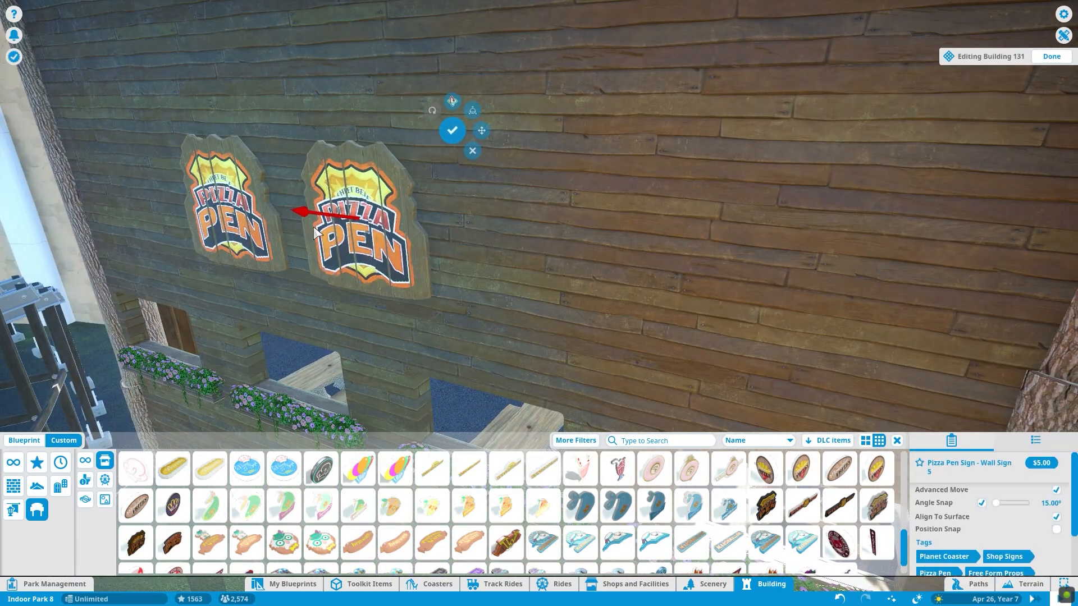
pyautogui.scroll(-2, 316, 234)
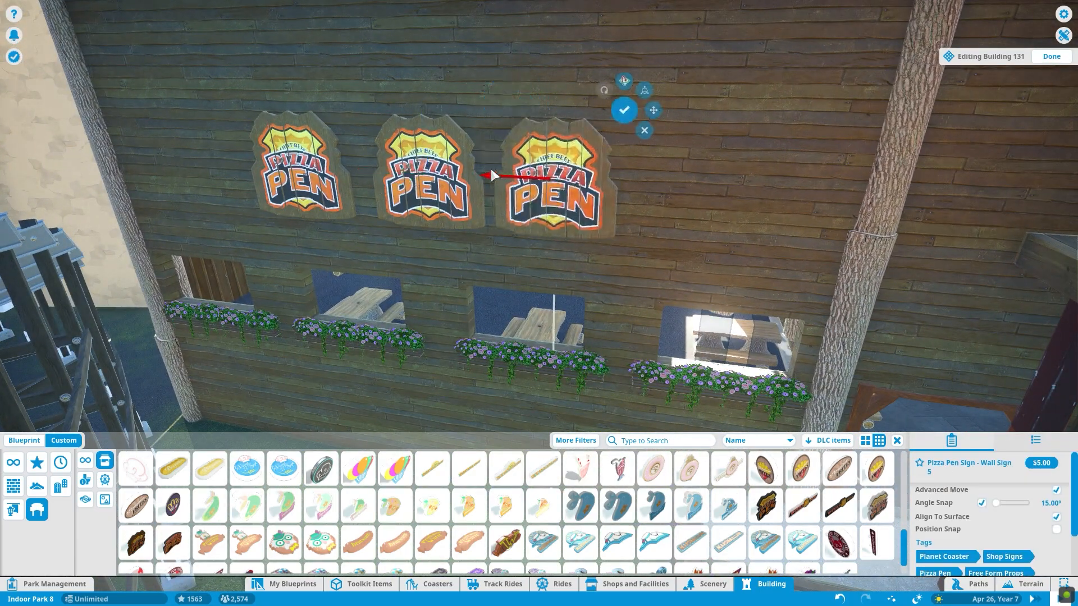
pyautogui.moveTo(493, 175); pyautogui.dragTo(514, 175)
pyautogui.scroll(-5, 758, 280)
pyautogui.scroll(-3, 780, 279)
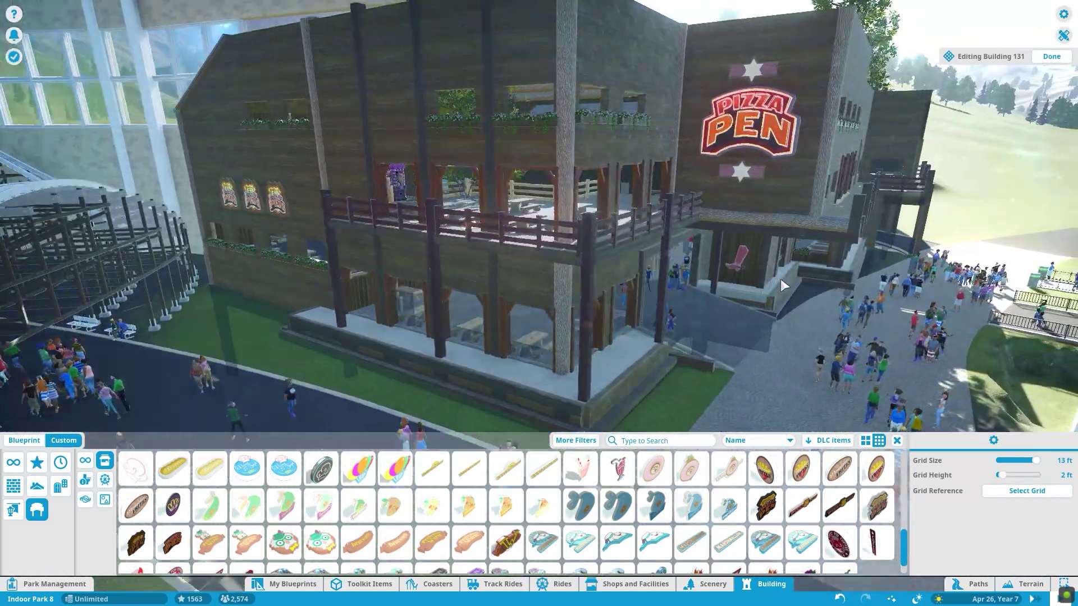
pyautogui.scroll(3, 781, 278)
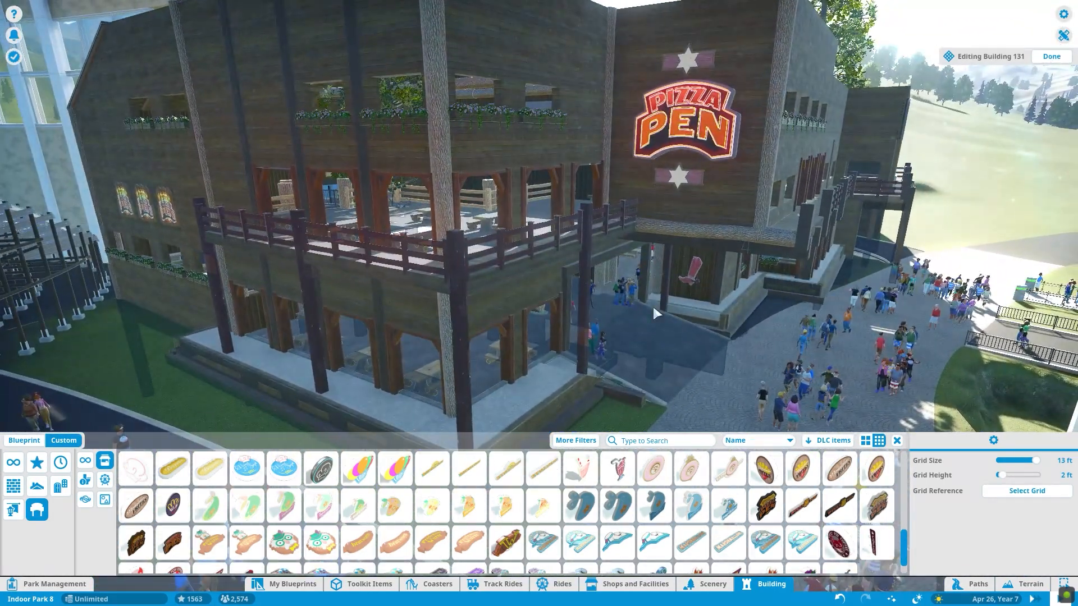
pyautogui.scroll(3, 652, 304)
pyautogui.scroll(-3, 645, 297)
pyautogui.scroll(-3, 646, 297)
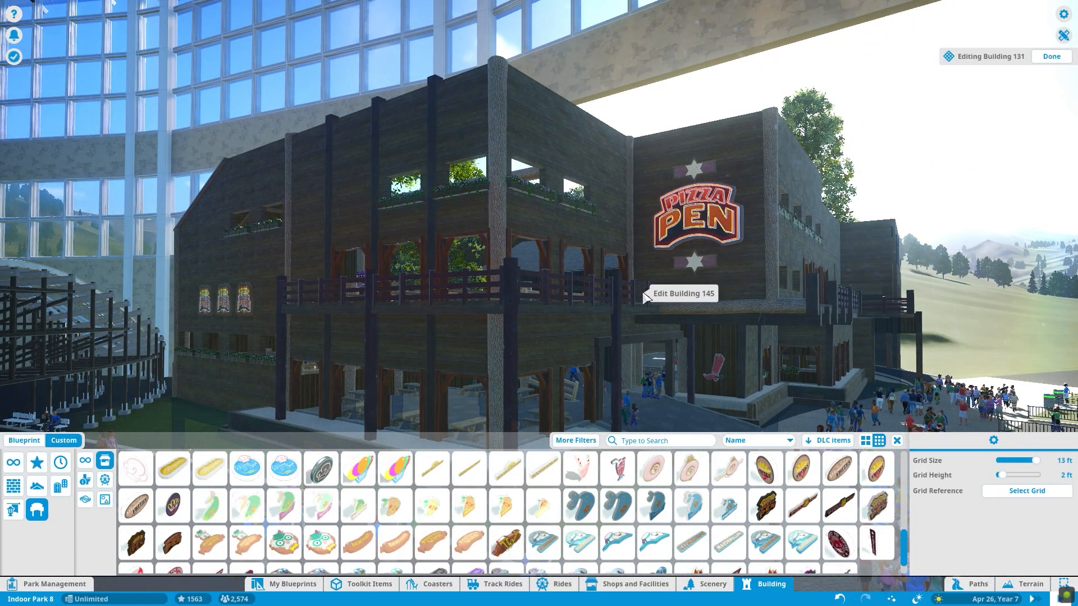
# - Place a staff building inside the small walled building and set its door into the wall
pyautogui.press('Escape')
pyautogui.scroll(-3, 699, 382)
pyautogui.scroll(3, 641, 421)
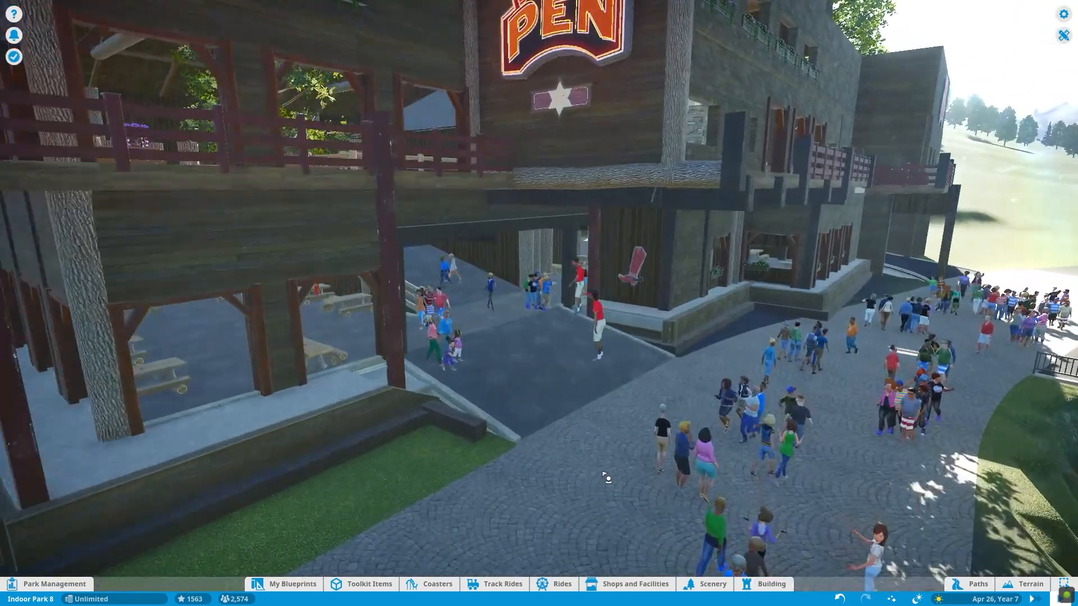
pyautogui.scroll(2, 595, 456)
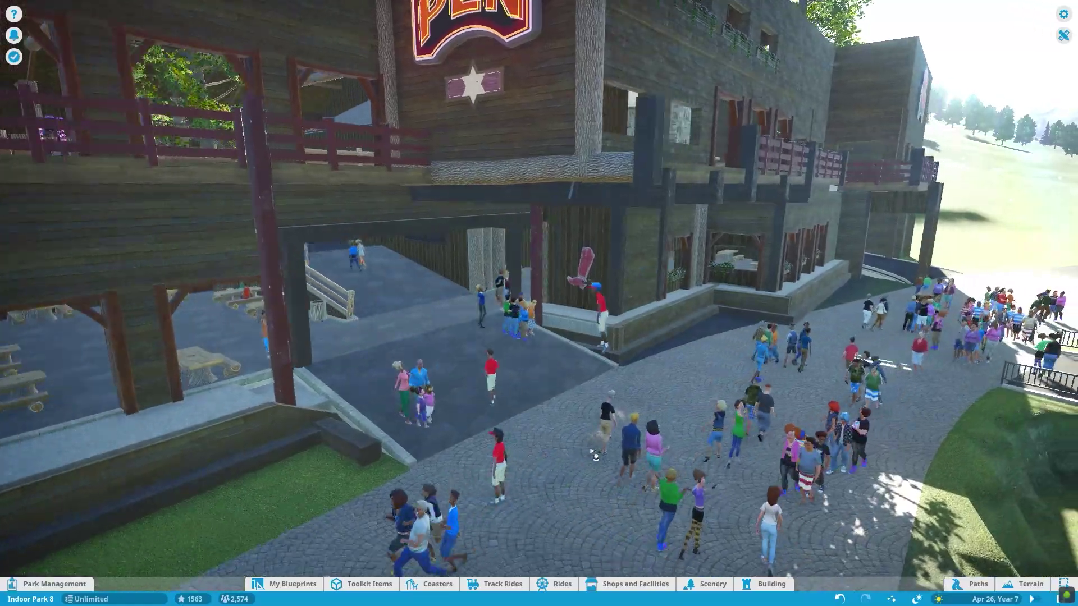
pyautogui.press('d')
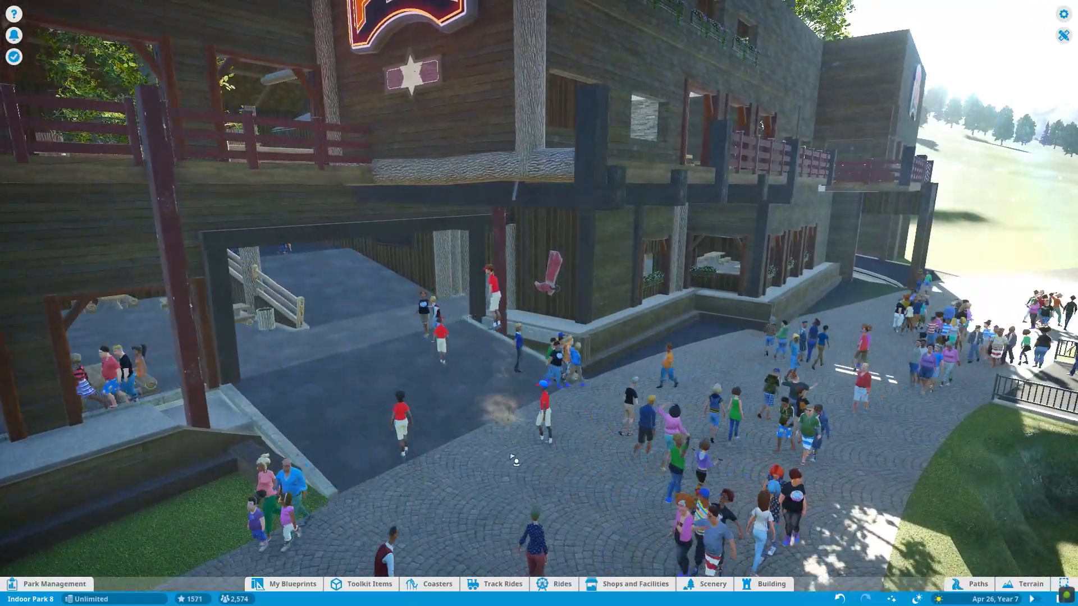
pyautogui.press('d')
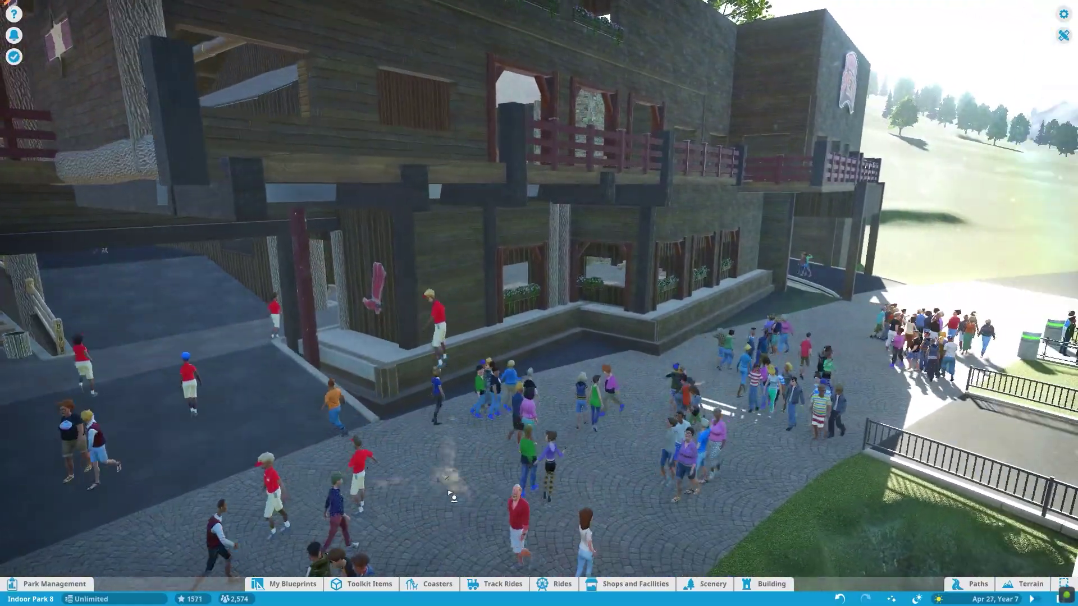
pyautogui.scroll(2, 446, 495)
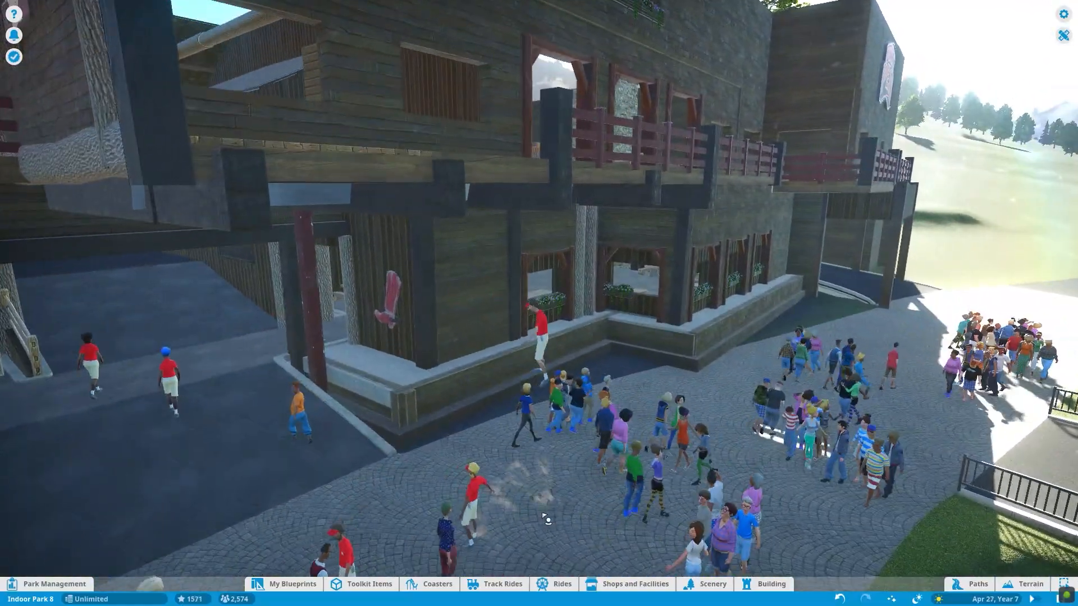
pyautogui.scroll(3, 733, 383)
pyautogui.scroll(-5, 769, 375)
pyautogui.scroll(3, 607, 321)
pyautogui.click(607, 322)
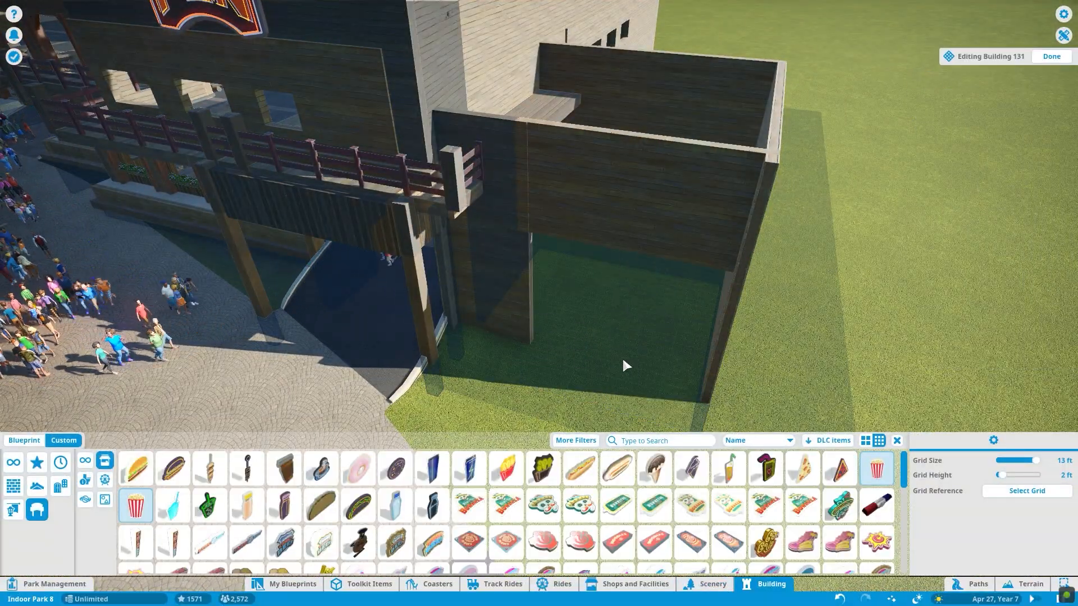
pyautogui.click(628, 584)
pyautogui.click(13, 520)
pyautogui.click(172, 486)
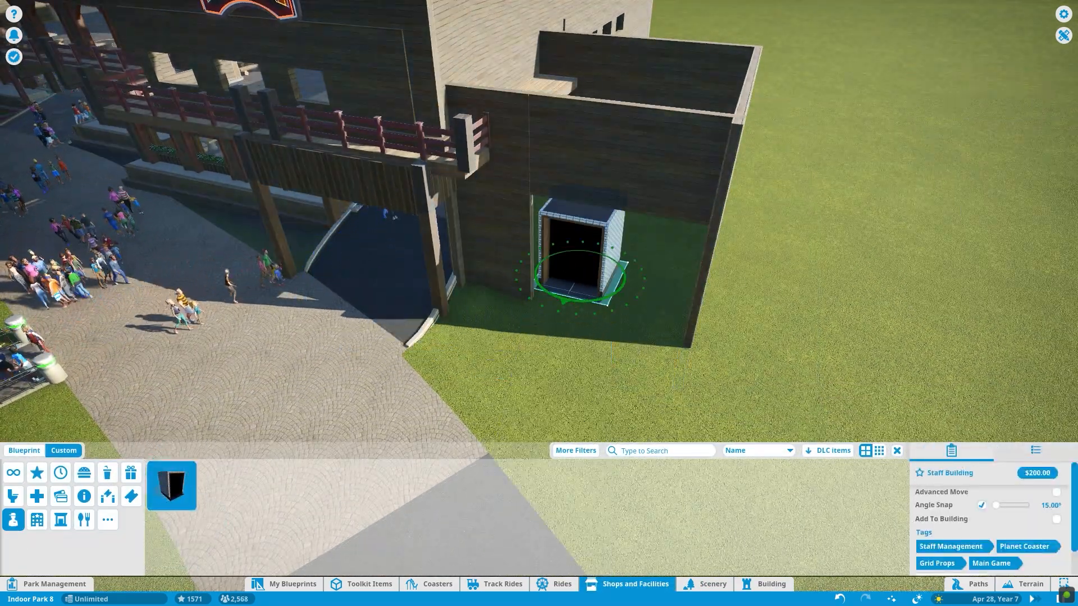
pyautogui.click(578, 296)
pyautogui.scroll(3, 578, 297)
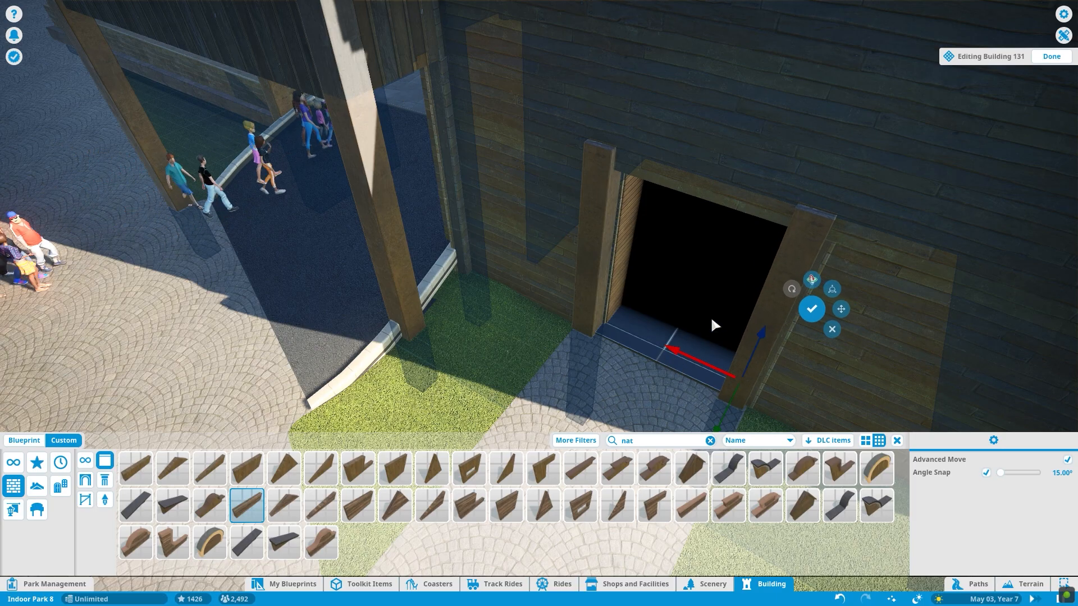
pyautogui.scroll(-3, 654, 289)
# - Frame the doorway with Haunted House Wooden Beams and select the pillar to reposition
pyautogui.click(746, 188)
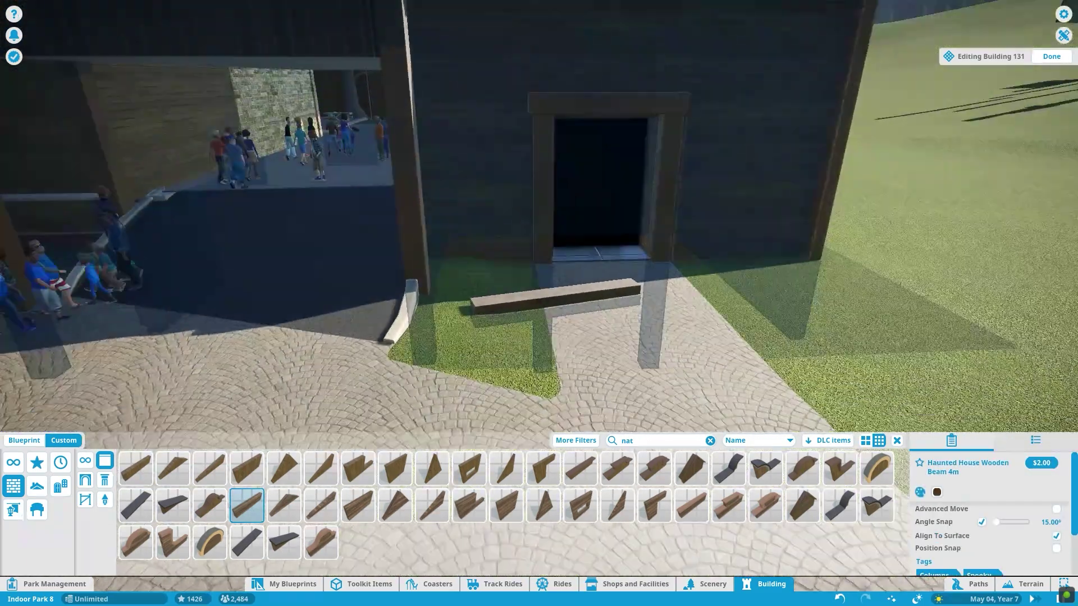
pyautogui.rightClick(511, 247)
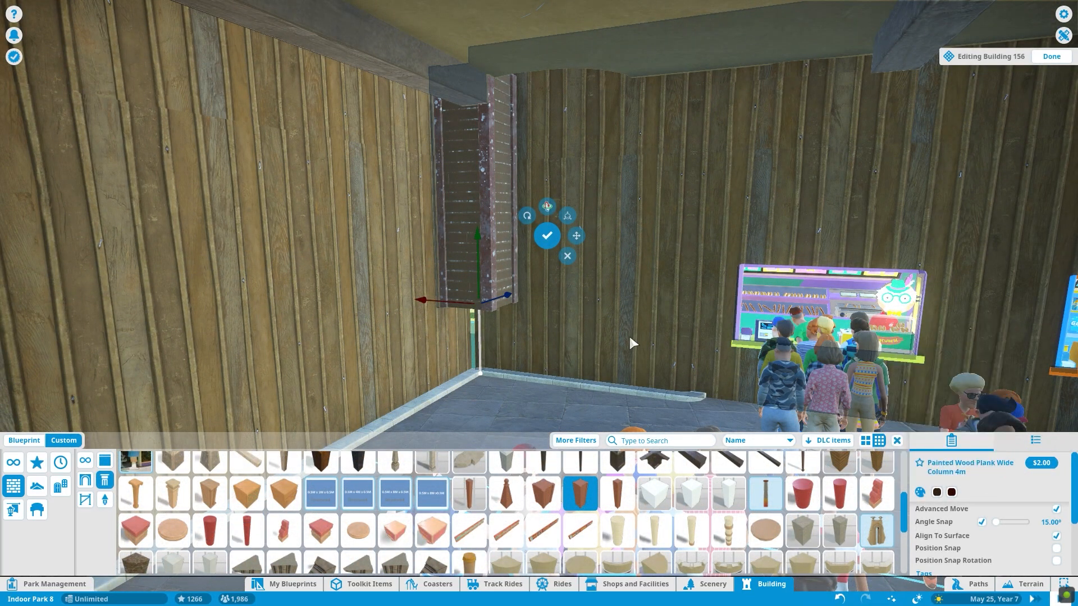
pyautogui.rightClick(484, 245)
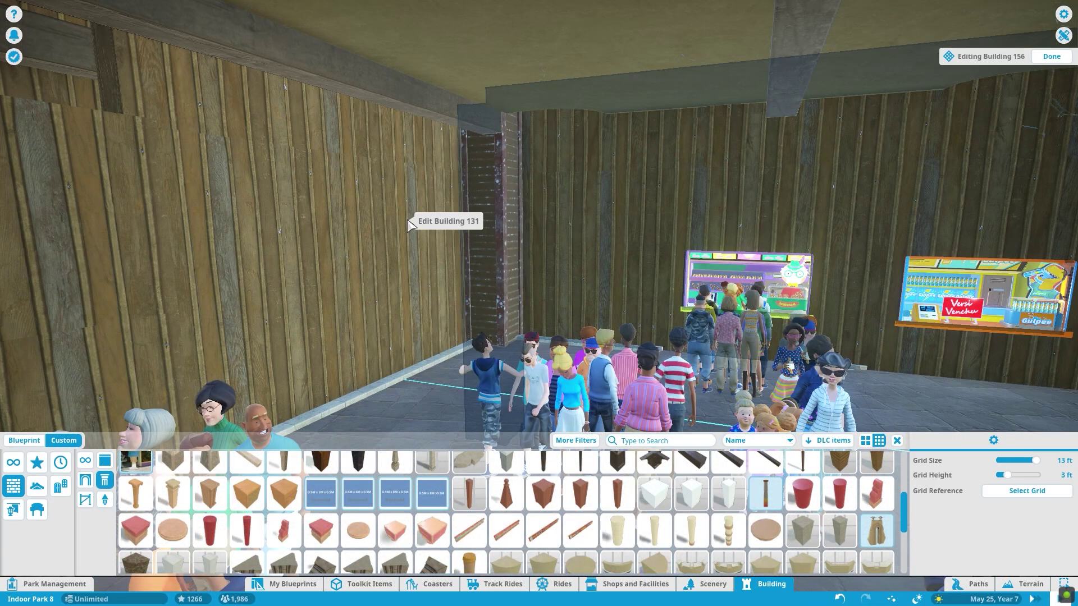
pyautogui.click(501, 279)
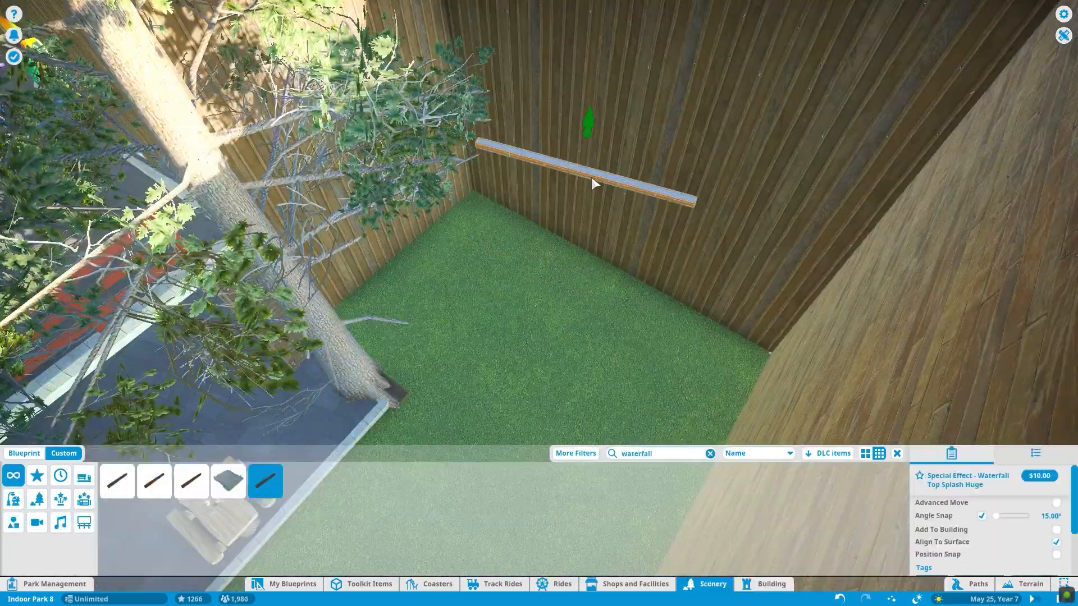
# - Place the huge pouring waterfall, flood the courtyard with Terrain > Water, and pick a plank column
pyautogui.click(191, 480)
pyautogui.scroll(-5, 464, 262)
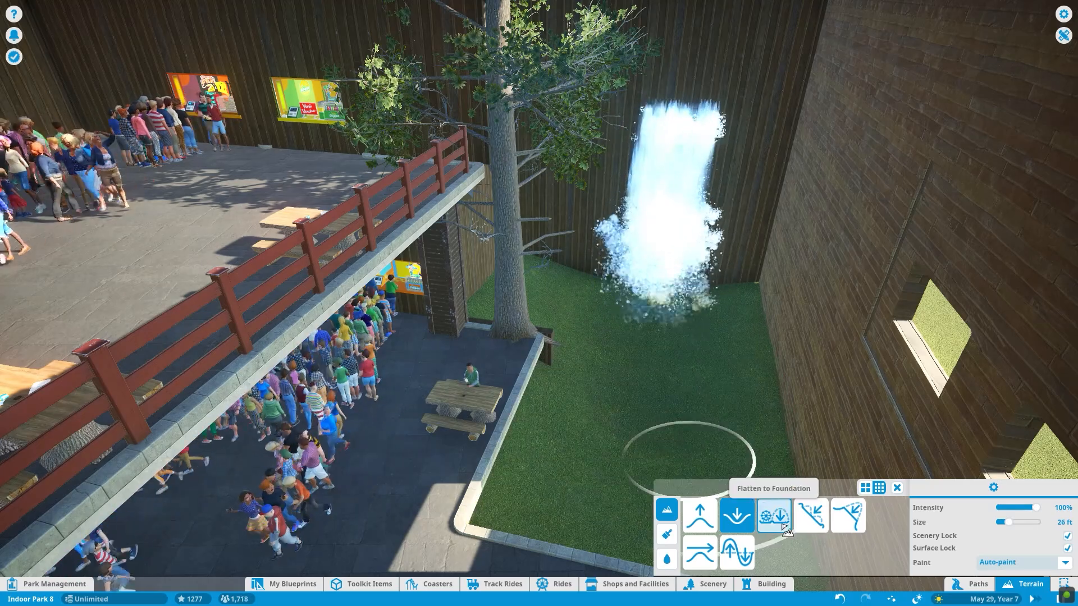
pyautogui.click(666, 558)
pyautogui.click(720, 306)
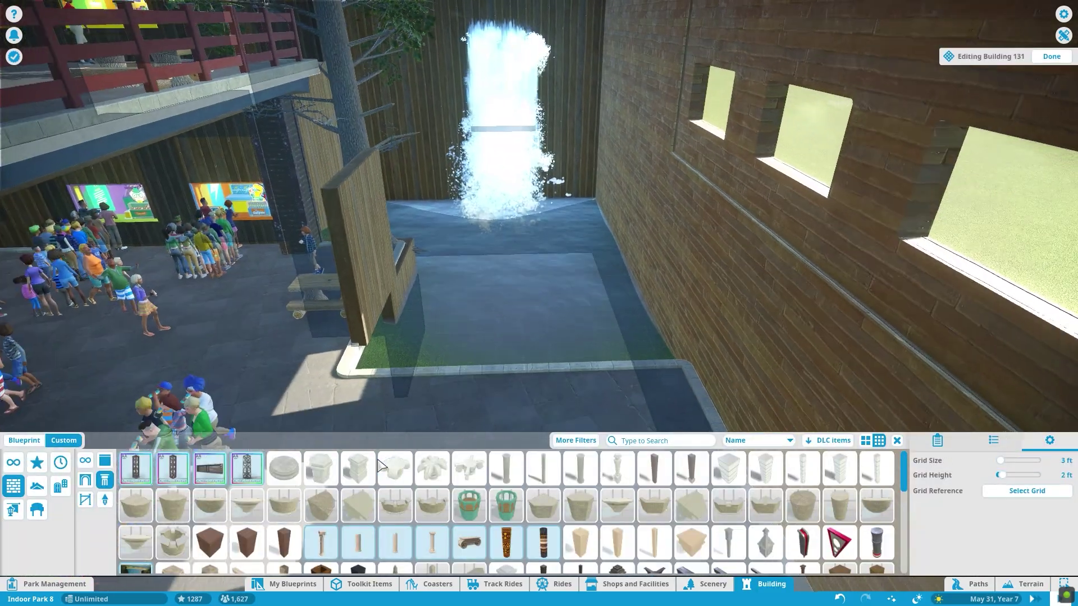
pyautogui.moveTo(394, 391); pyautogui.dragTo(218, 391)
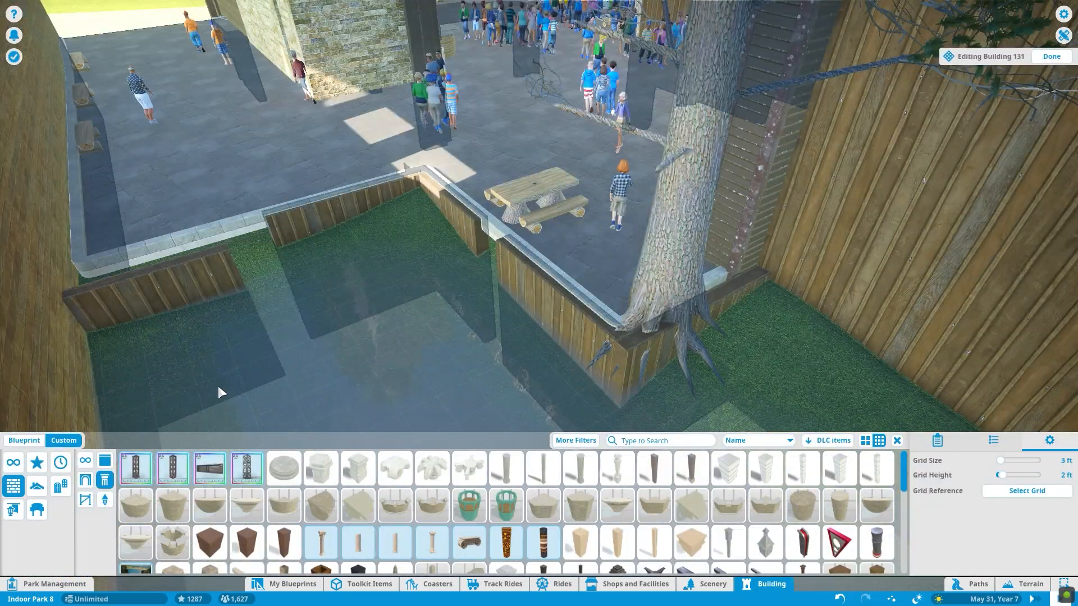
pyautogui.click(741, 219)
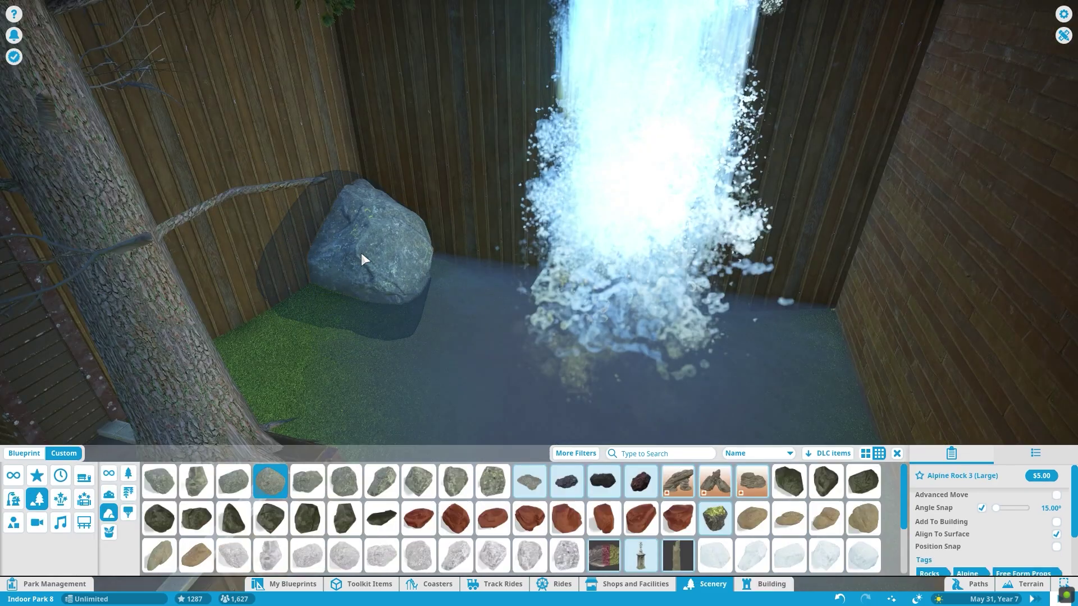
# - Place several large Alpine and Deciduous rocks below and left of the waterfall, fine-positioned with Advanced Move
pyautogui.click(363, 260)
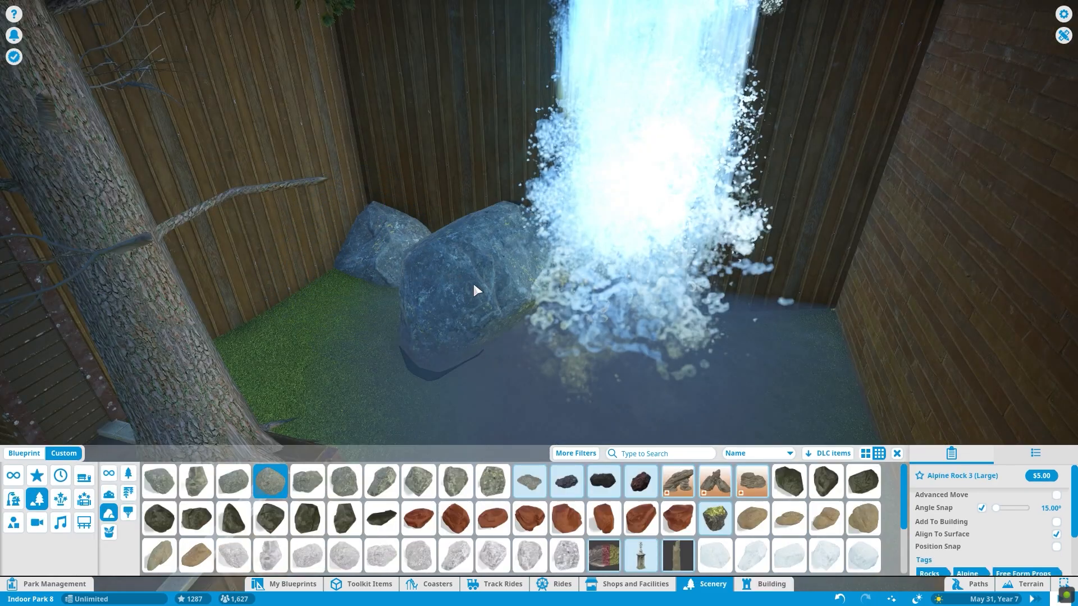
pyautogui.click(464, 266)
pyautogui.click(573, 322)
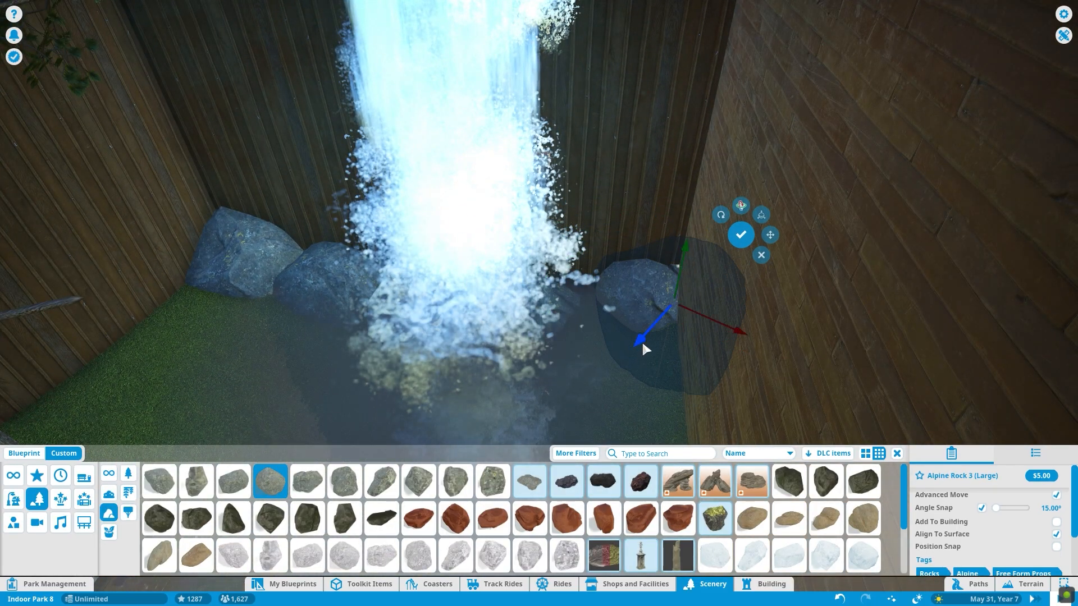
pyautogui.click(741, 235)
pyautogui.click(307, 482)
pyautogui.click(363, 286)
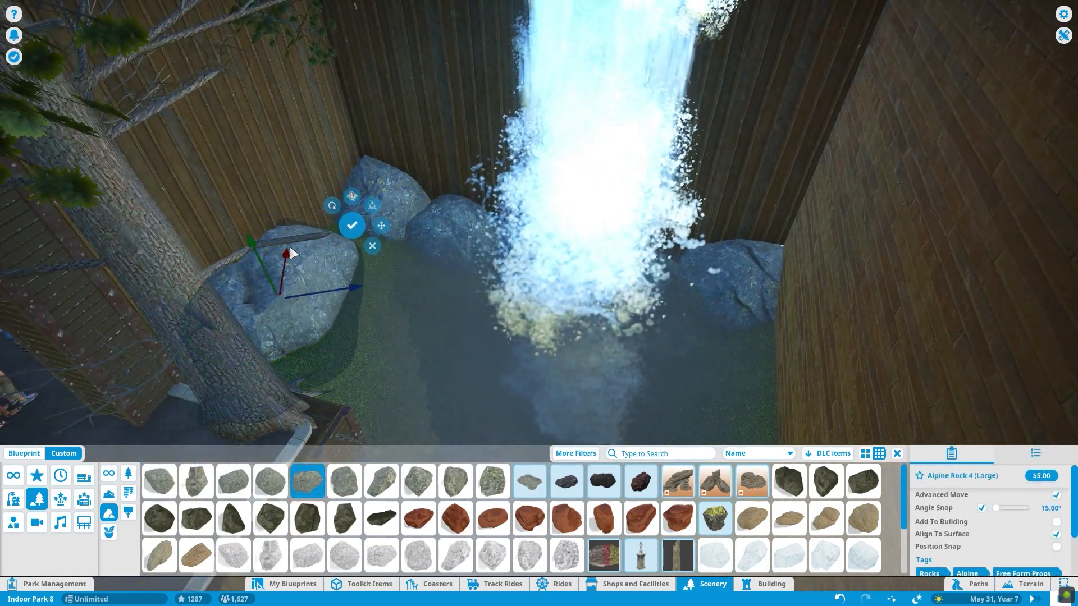
pyautogui.press('z')
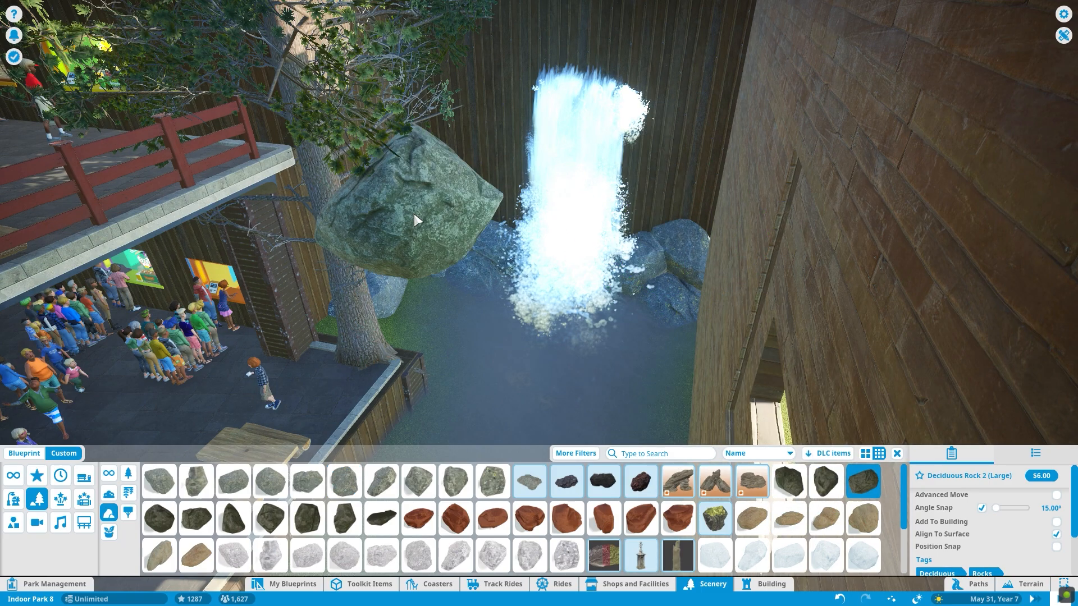
pyautogui.press('z')
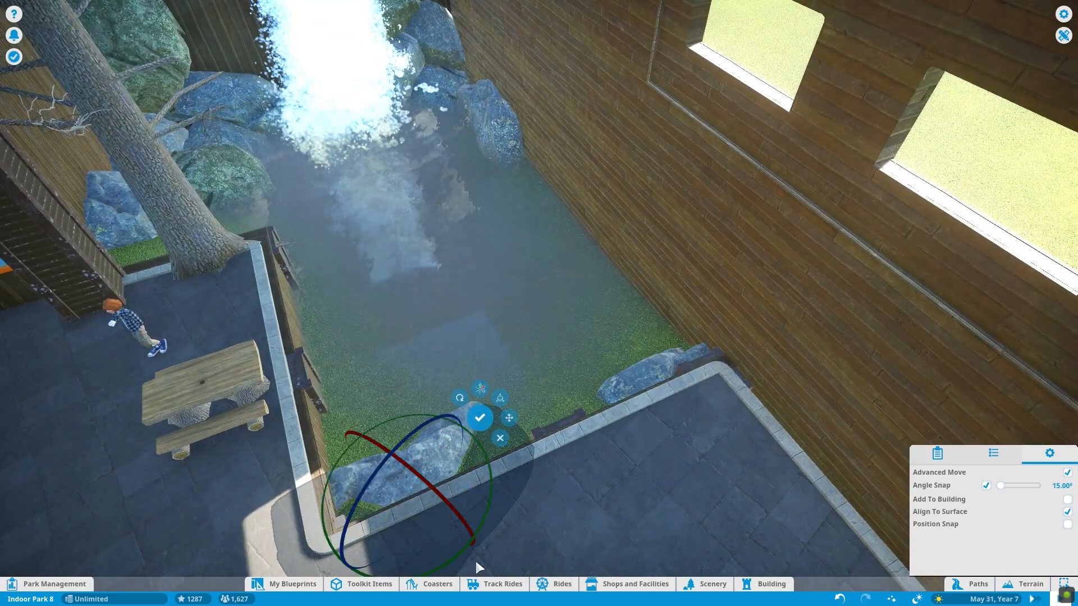
pyautogui.press('z')
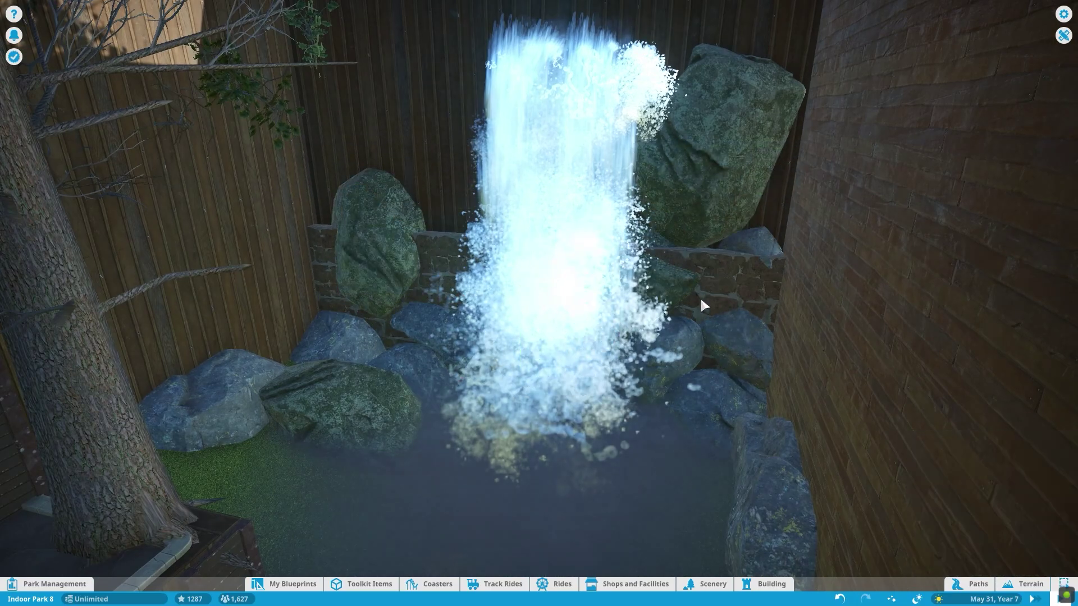
# - Set a stone wall panel behind the waterfall and restack the mossy and large rocks into a cliff around it
pyautogui.click(430, 265)
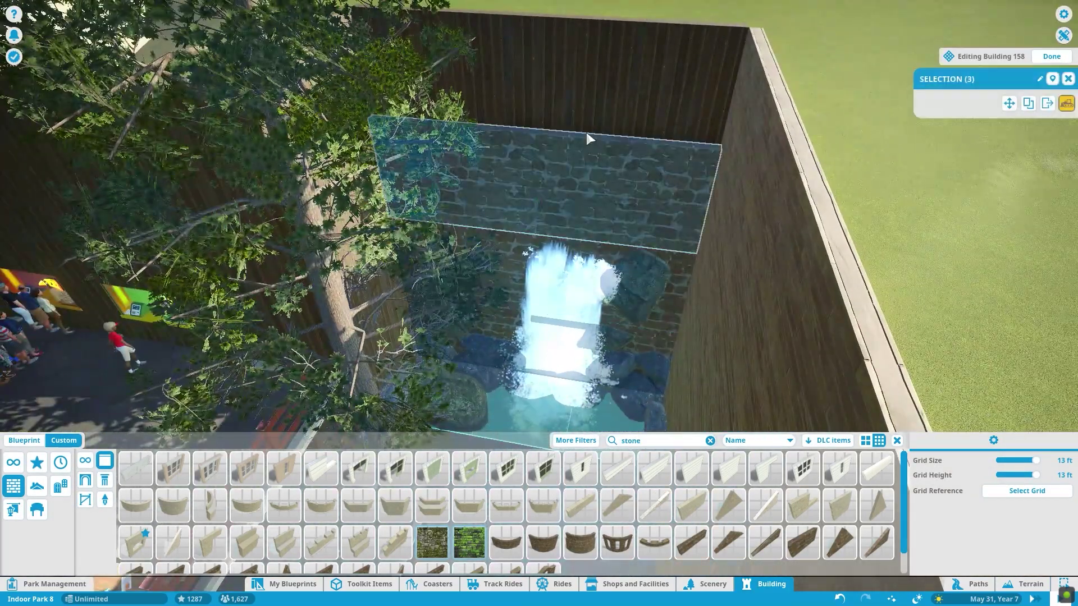
pyautogui.press('Escape')
pyautogui.click(552, 337)
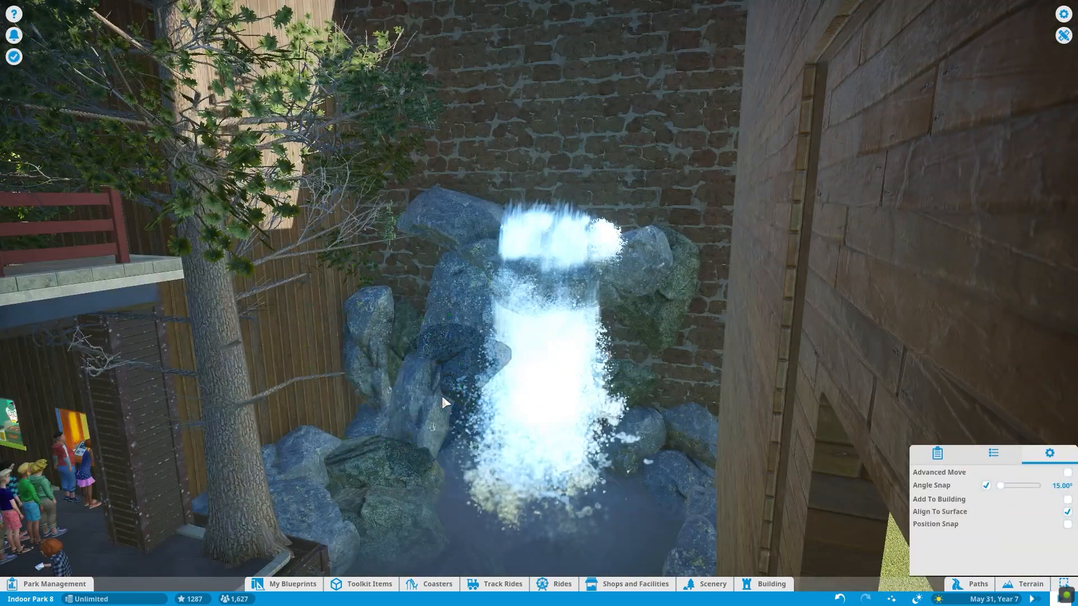
pyautogui.click(407, 444)
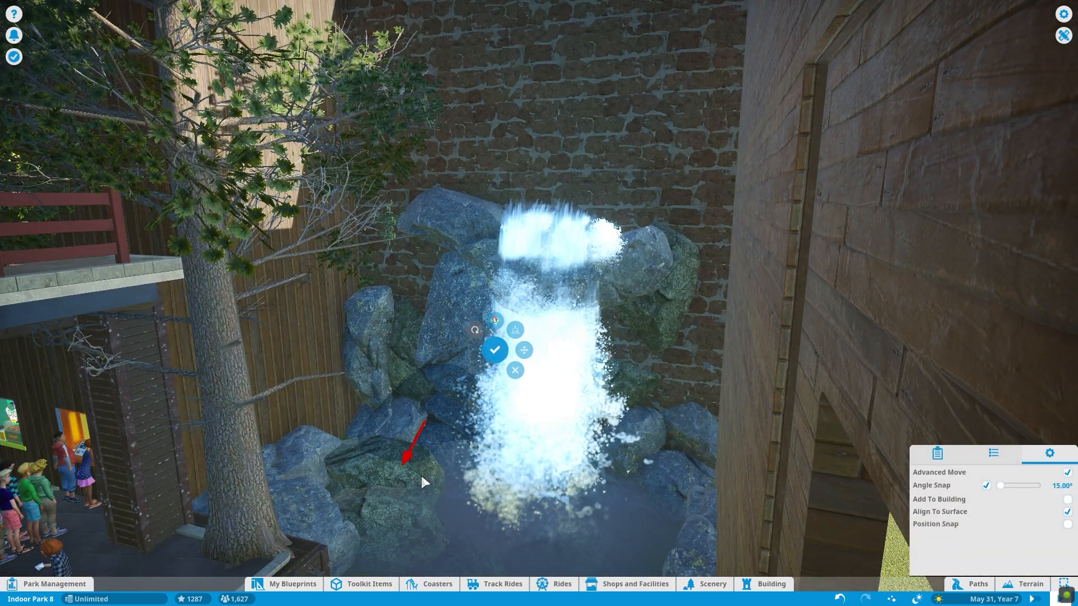
pyautogui.click(717, 380)
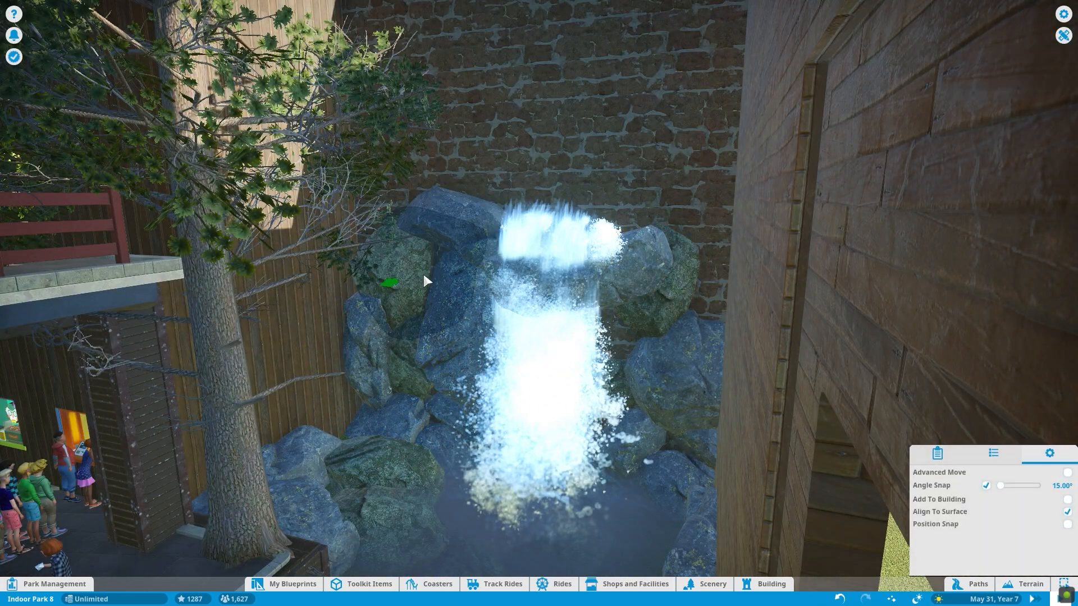
pyautogui.scroll(-3, 539, 236)
pyautogui.click(638, 238)
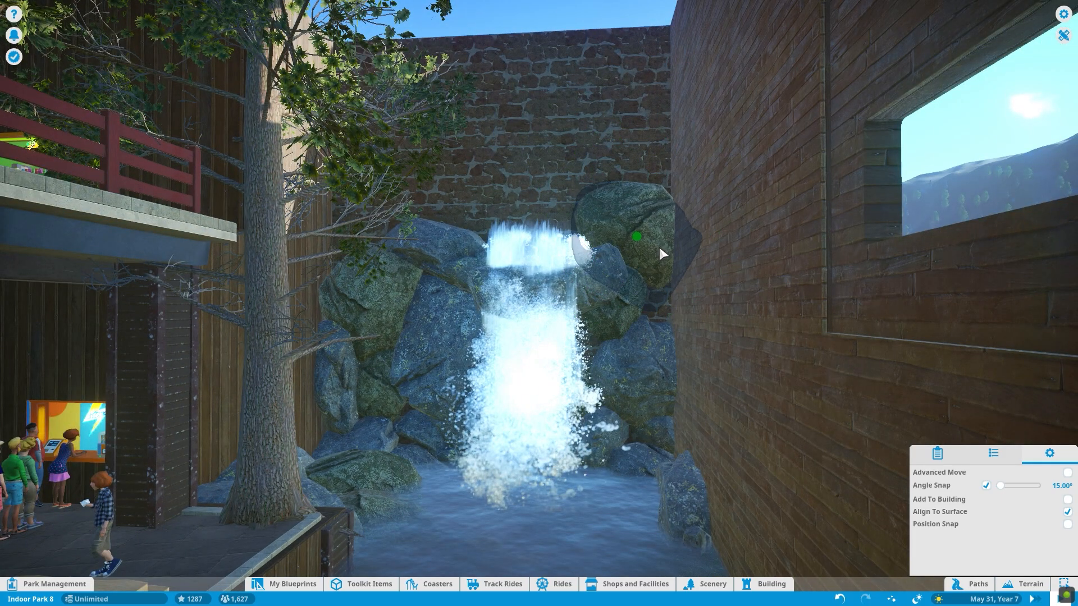
pyautogui.click(659, 305)
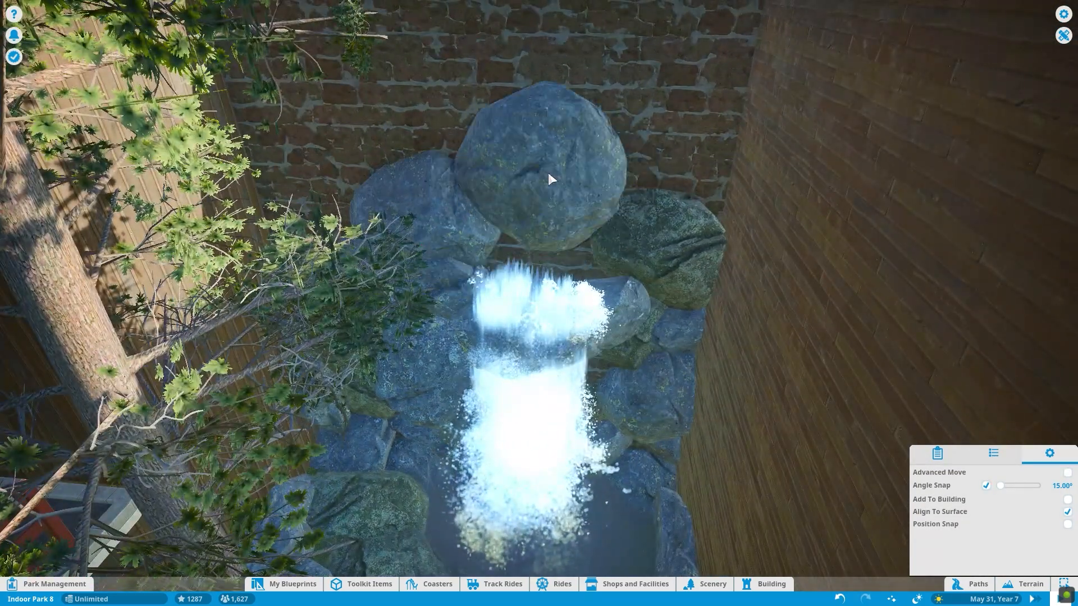
pyautogui.click(549, 173)
pyautogui.press('w')
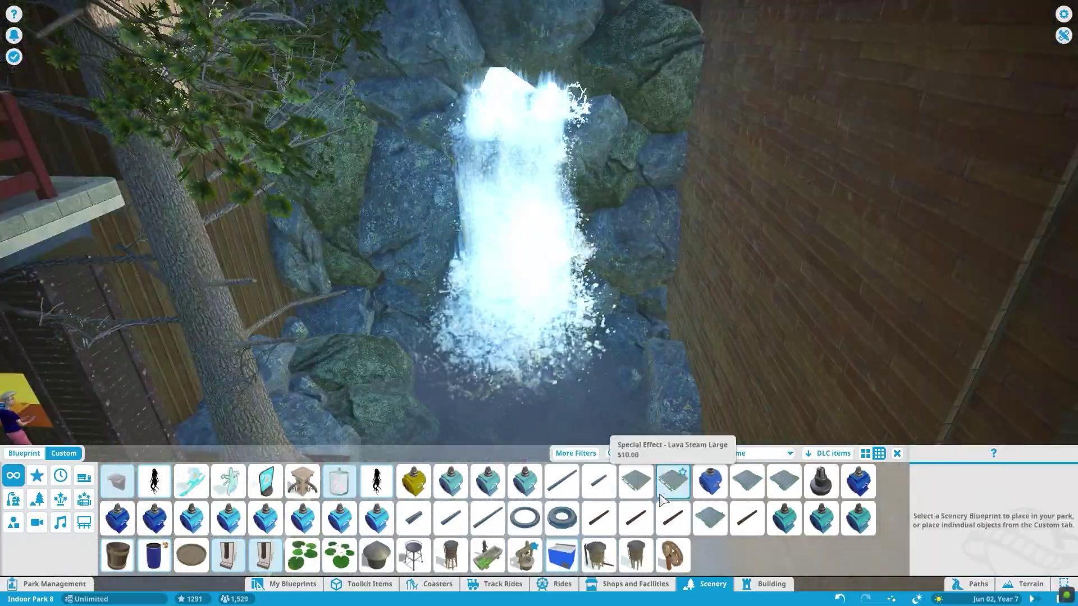
# - Fill gaps above the waterfall with small Alpine Rocks 8, 6, 9 and Deciduous Rock 8
pyautogui.click(663, 497)
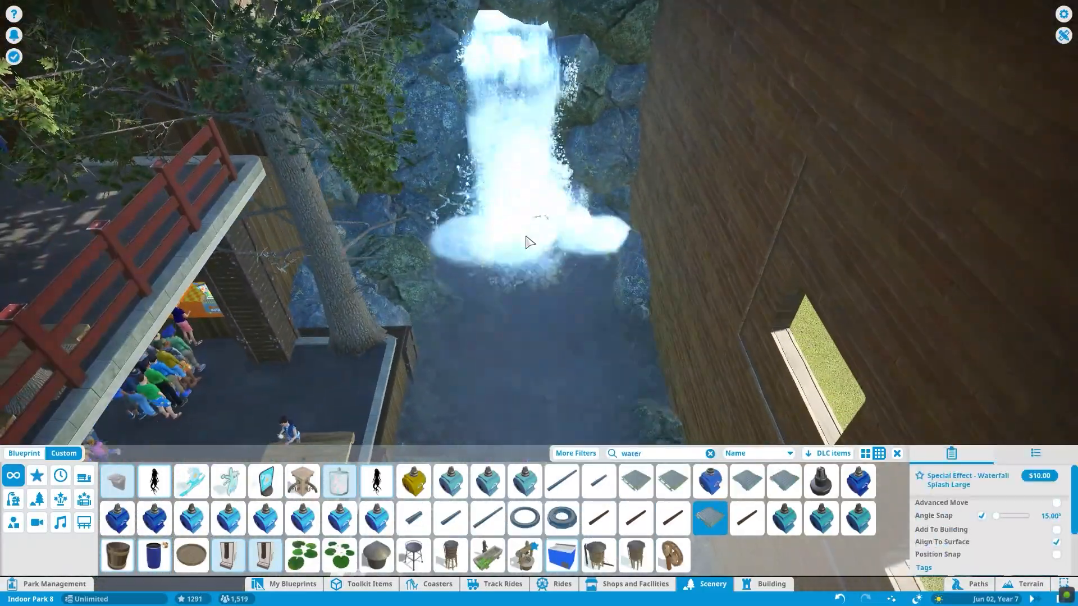
pyautogui.press('Escape')
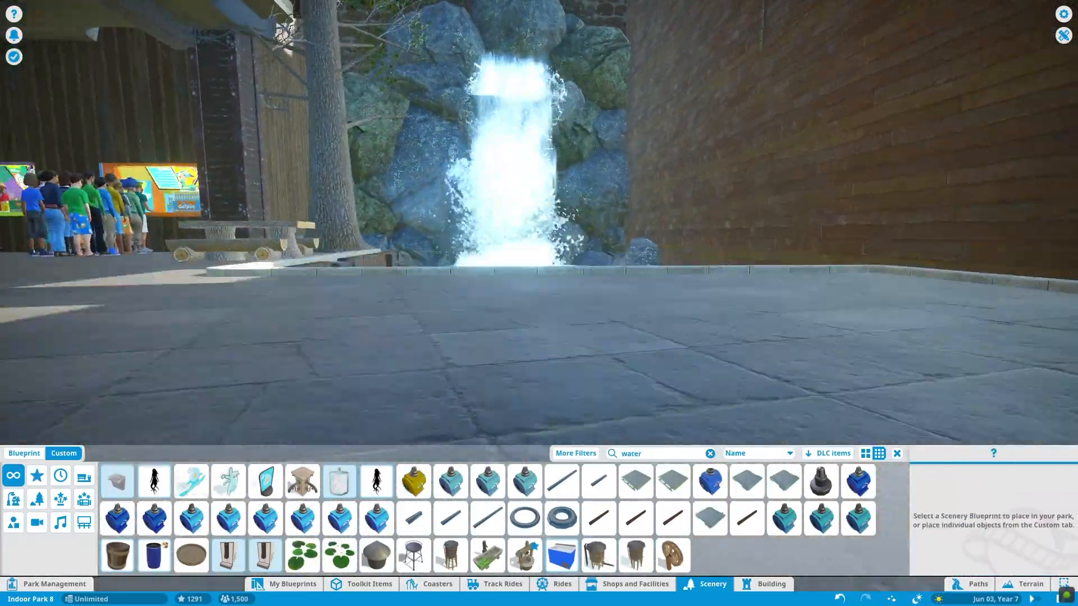
pyautogui.click(594, 262)
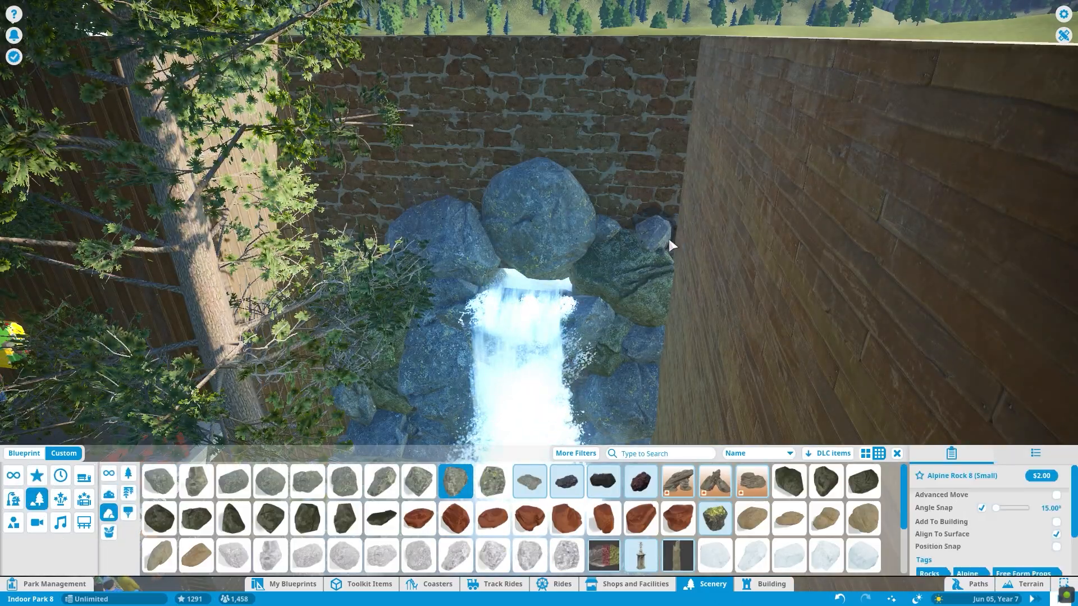
pyautogui.scroll(5, 668, 235)
pyautogui.click(296, 212)
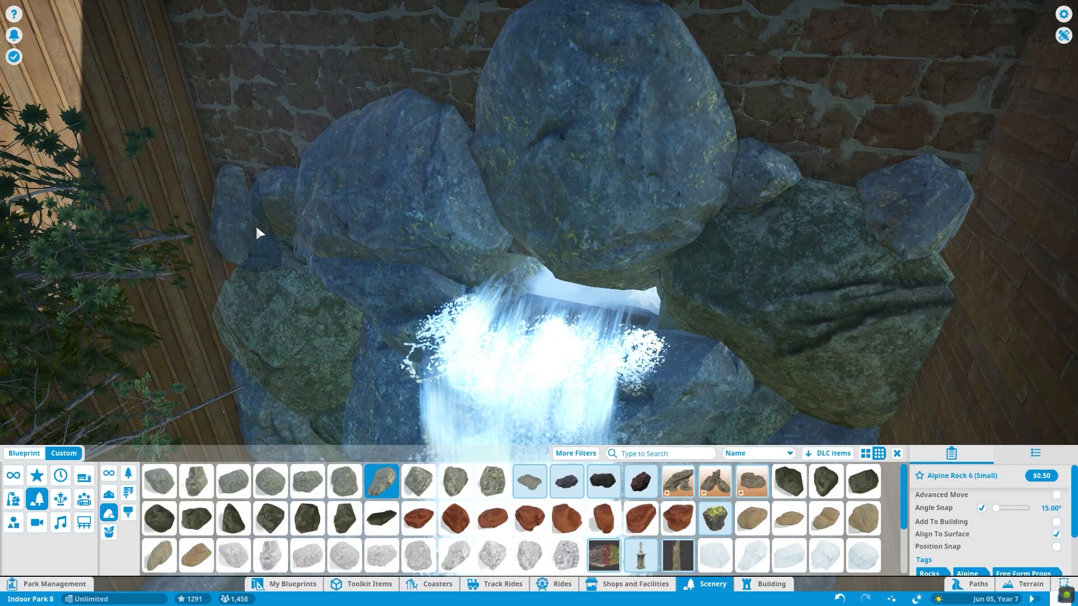
pyautogui.click(492, 481)
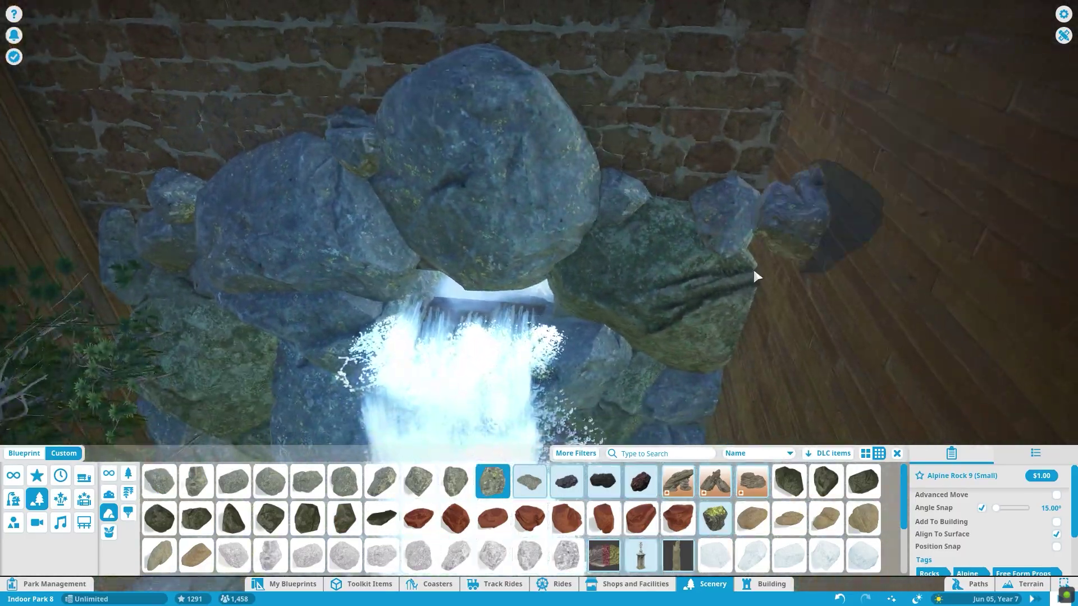
pyautogui.scroll(-3, 755, 273)
pyautogui.click(344, 518)
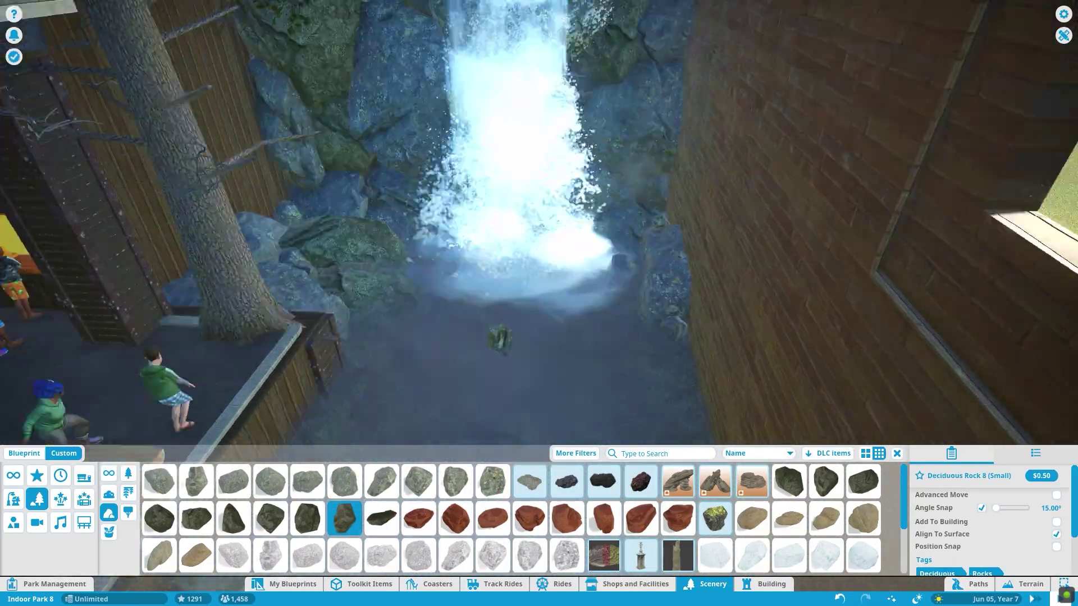
pyautogui.scroll(-3, 377, 300)
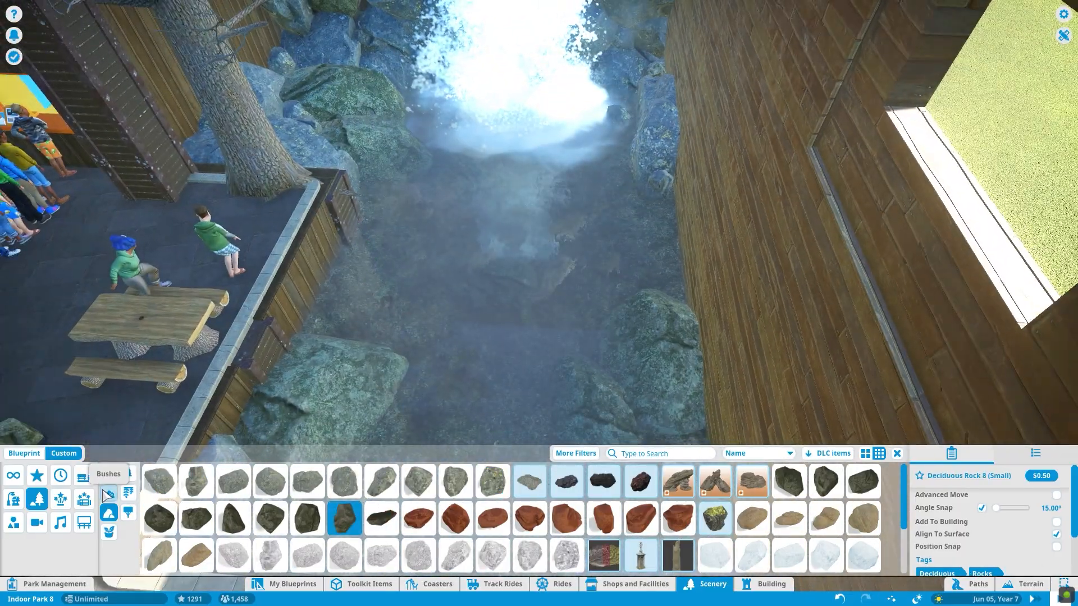
# - Float water lily leaves on the pond and pin a large green bush among the waterfall rocks
pyautogui.click(109, 493)
pyautogui.click(419, 481)
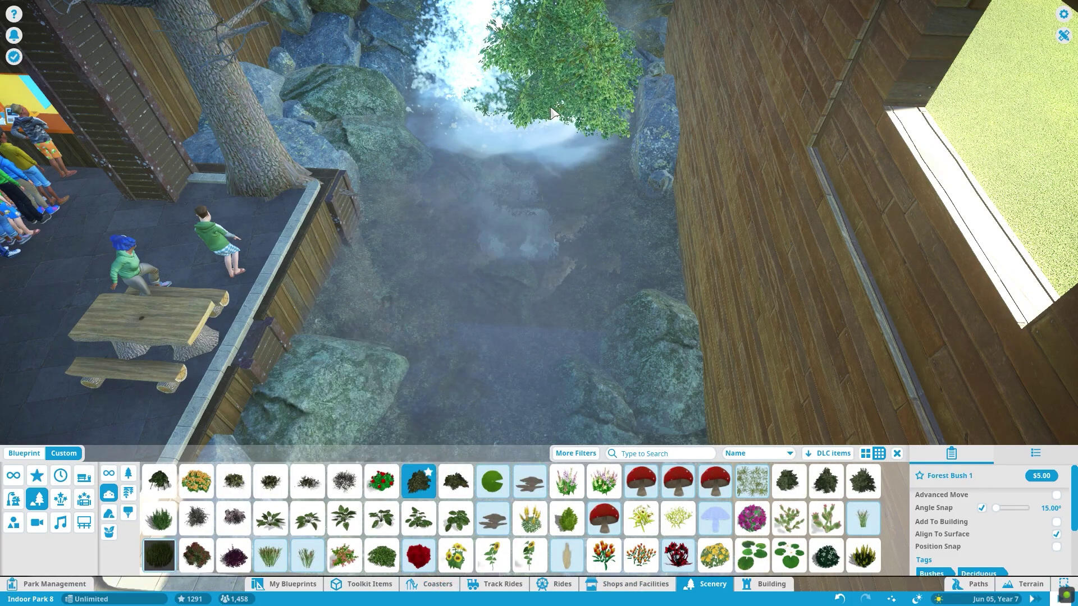
pyautogui.click(751, 556)
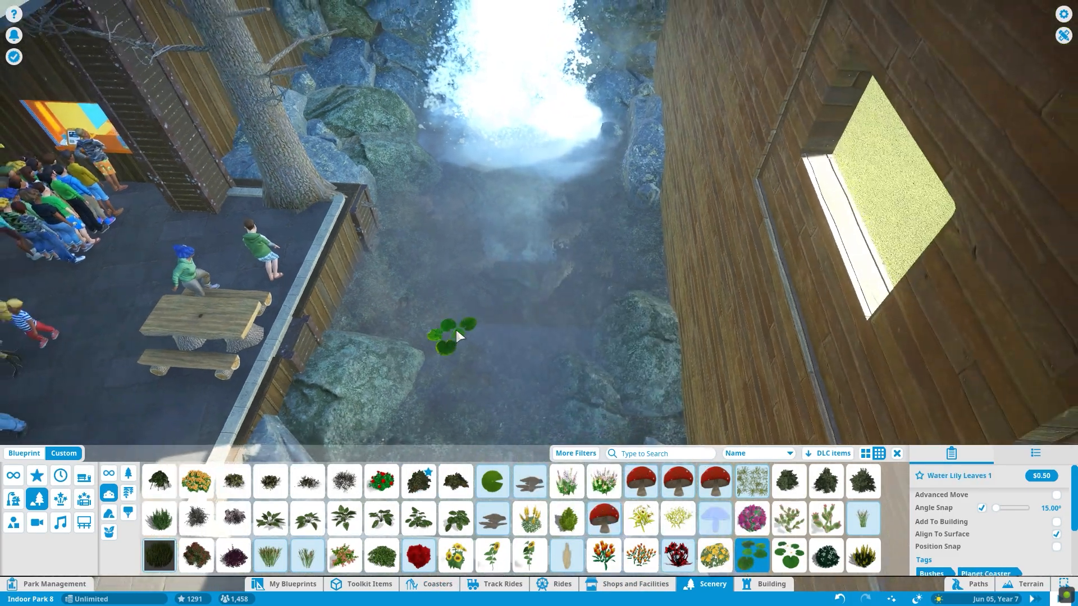
pyautogui.scroll(3, 443, 308)
pyautogui.click(571, 305)
pyautogui.scroll(2, 536, 324)
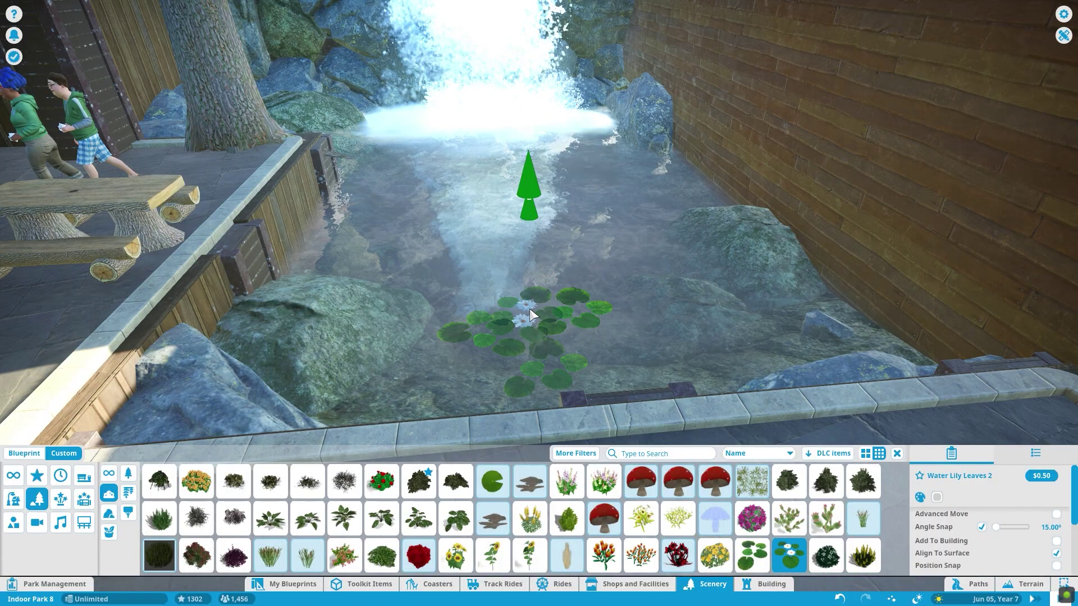
pyautogui.click(863, 482)
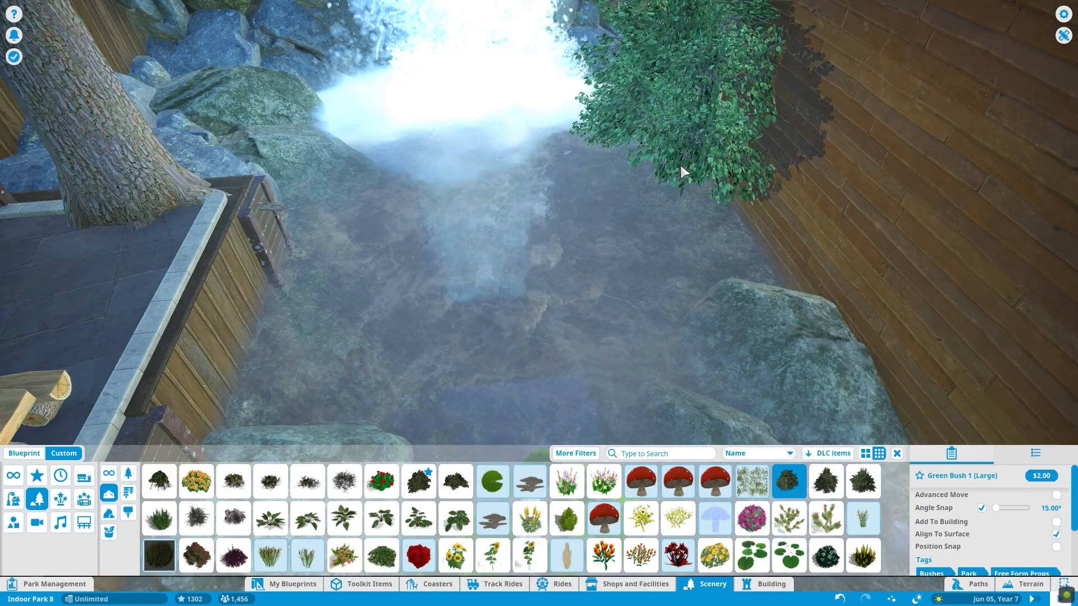
pyautogui.scroll(-3, 359, 164)
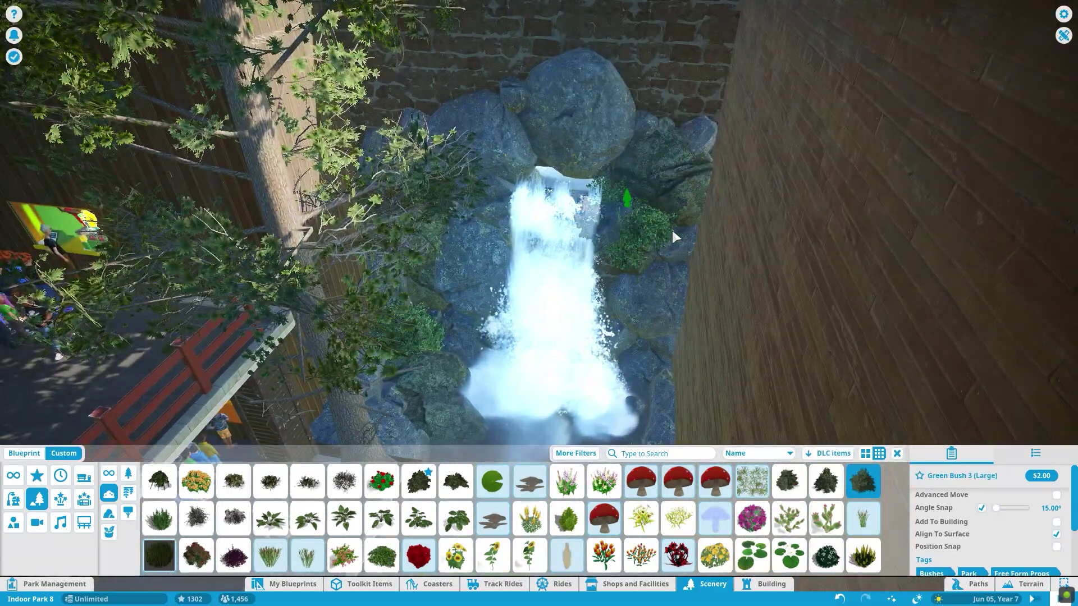
pyautogui.press('z')
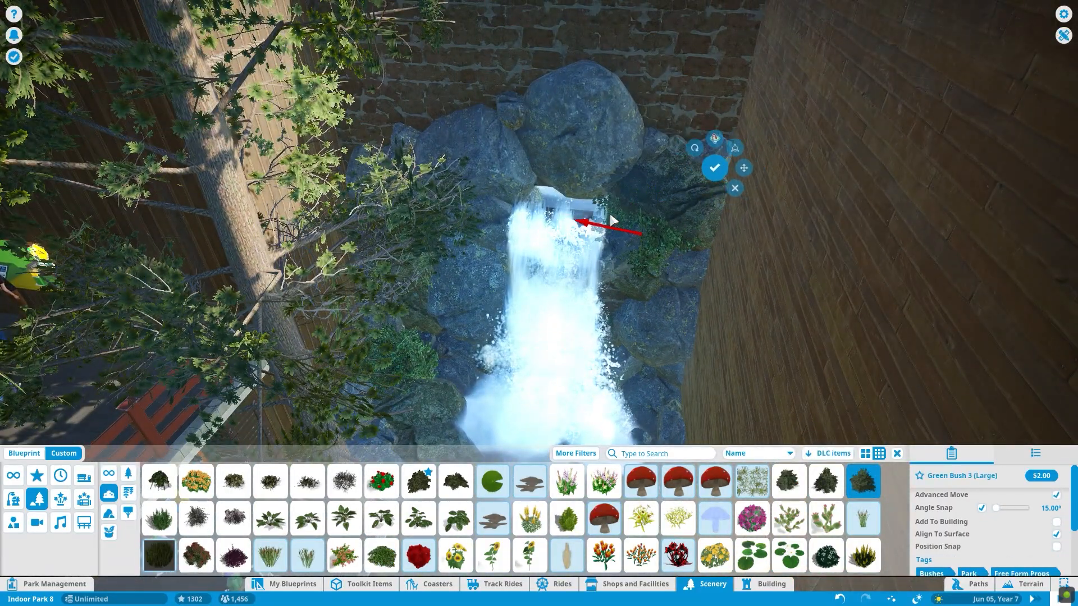
pyautogui.scroll(3, 548, 227)
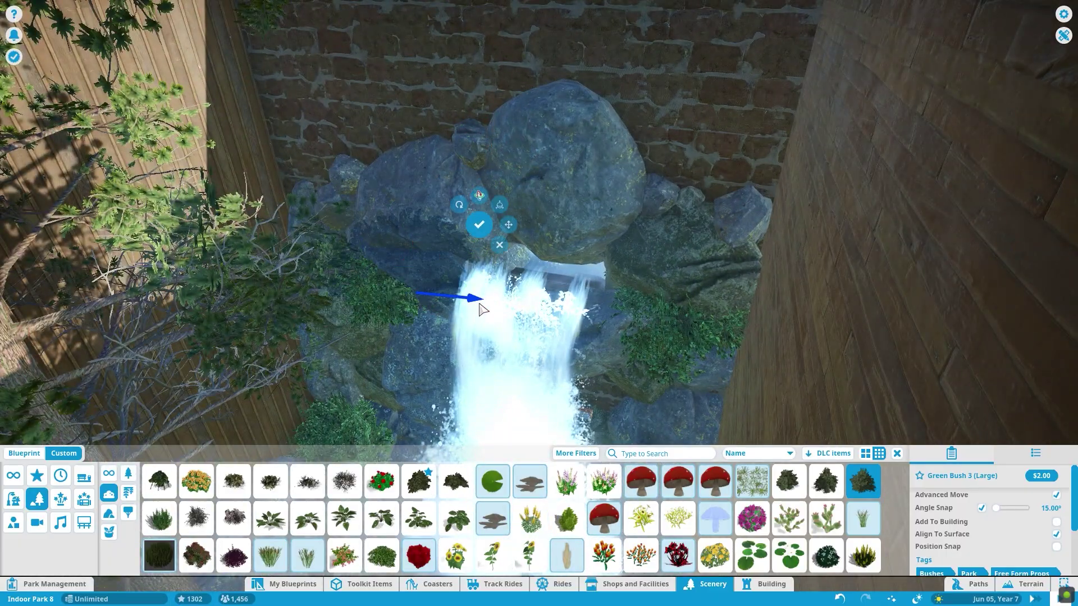
pyautogui.click(478, 310)
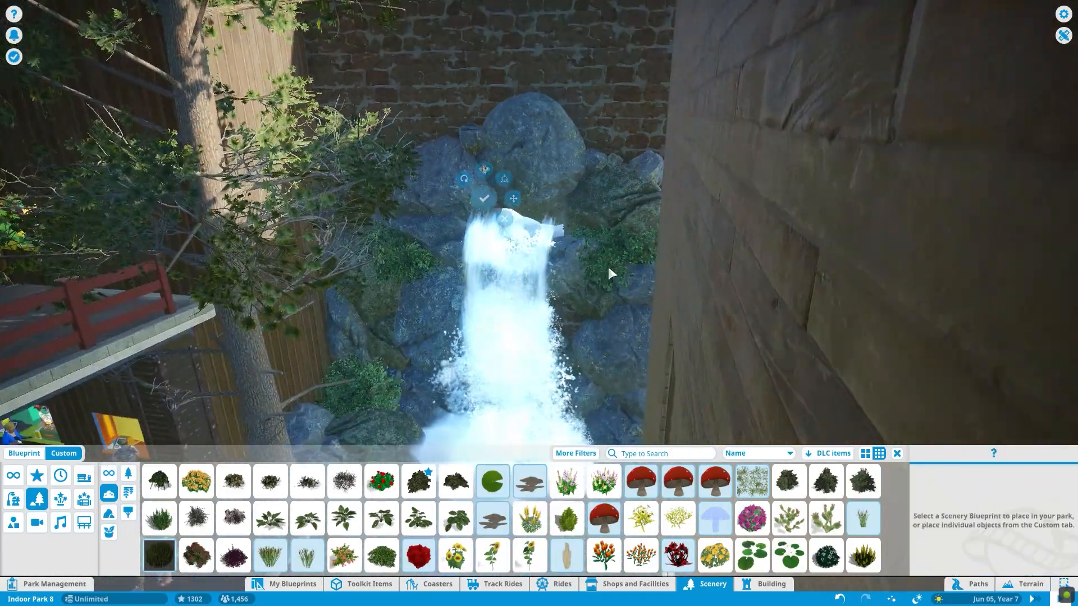
pyautogui.scroll(-3, 322, 58)
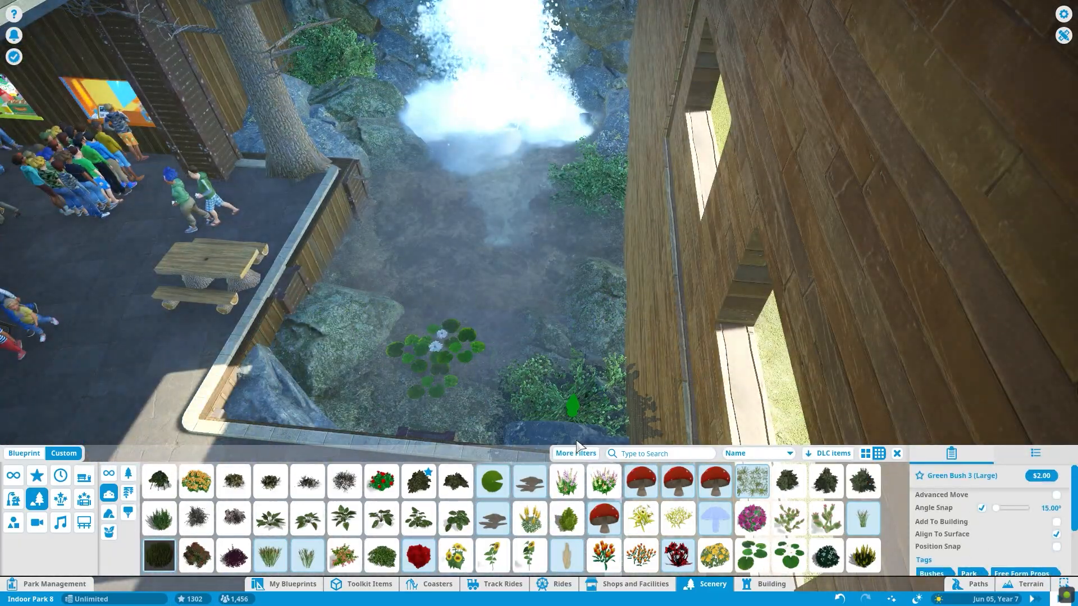
pyautogui.scroll(-3, 705, 221)
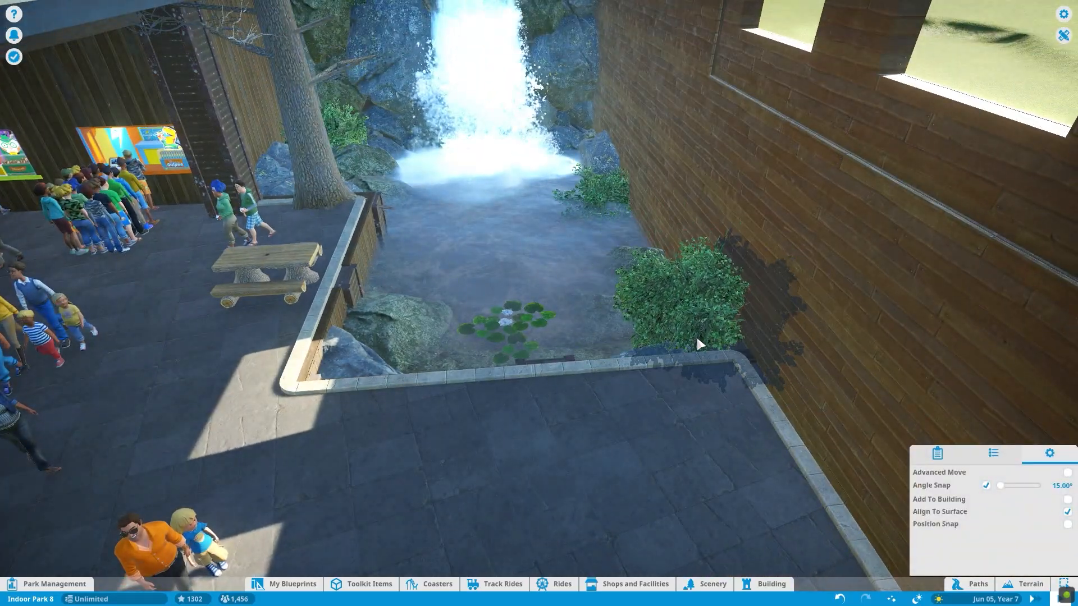
# - Add bushes on both pool edges, a reed stand at the left, and drag a rock toward the falls
pyautogui.click(697, 334)
pyautogui.click(422, 340)
pyautogui.scroll(2, 423, 340)
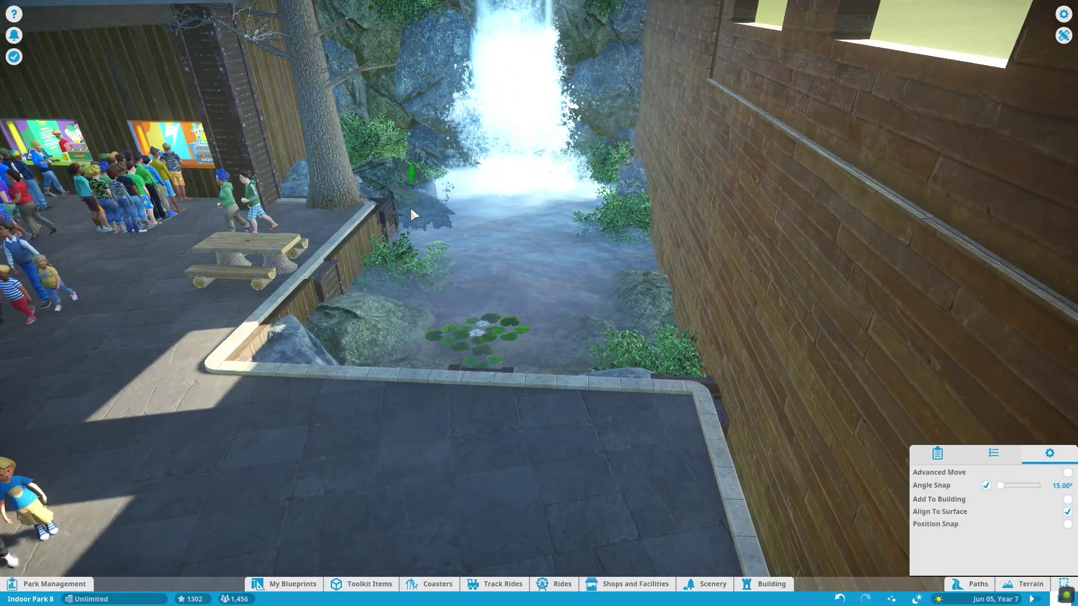
pyautogui.scroll(2, 410, 208)
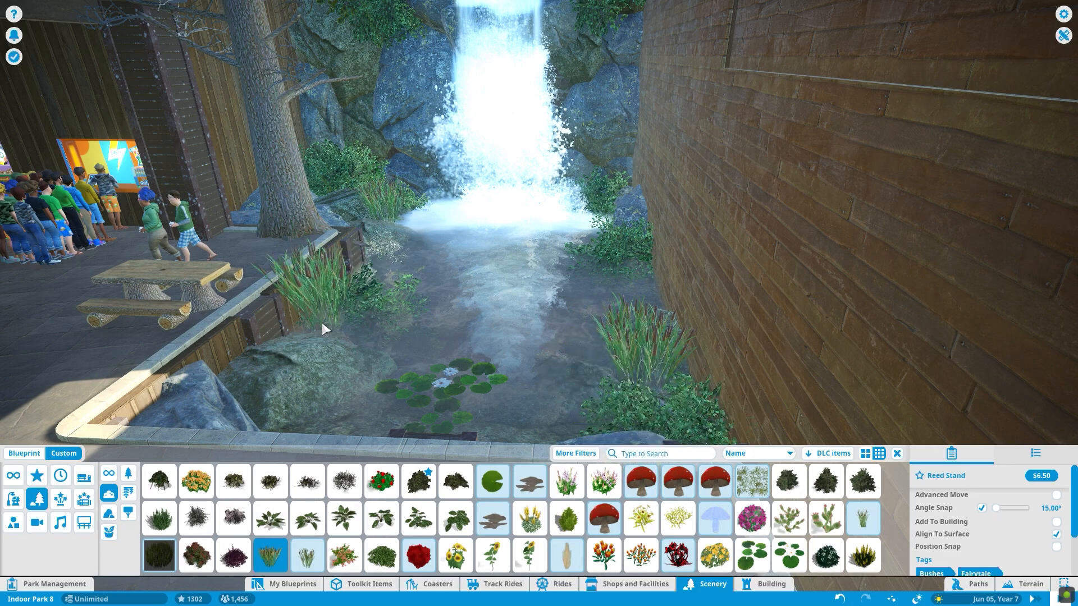
pyautogui.click(322, 325)
pyautogui.scroll(-2, 561, 324)
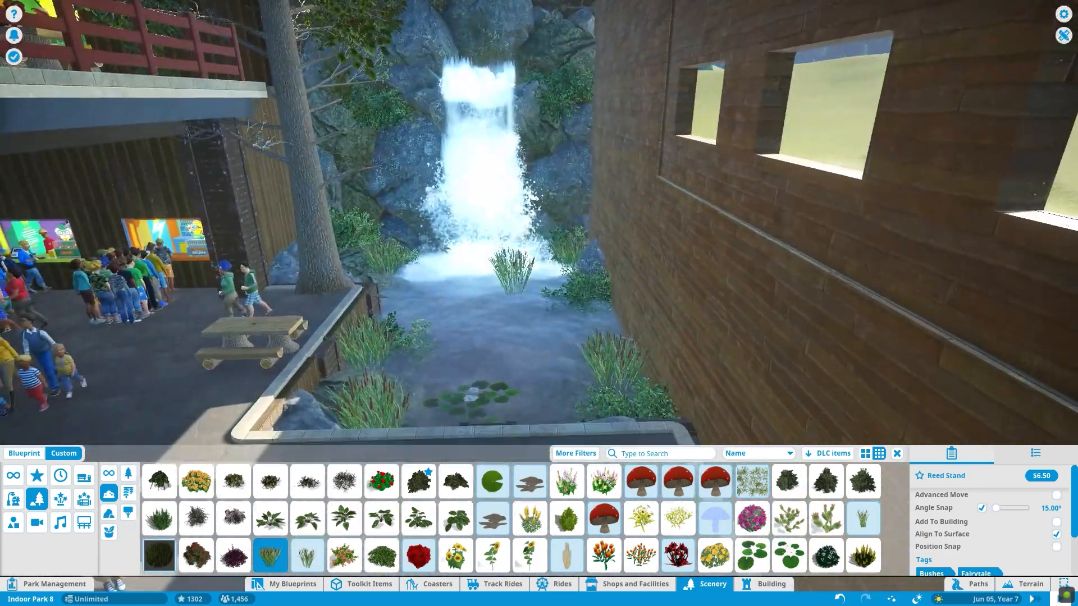
pyautogui.scroll(3, 626, 316)
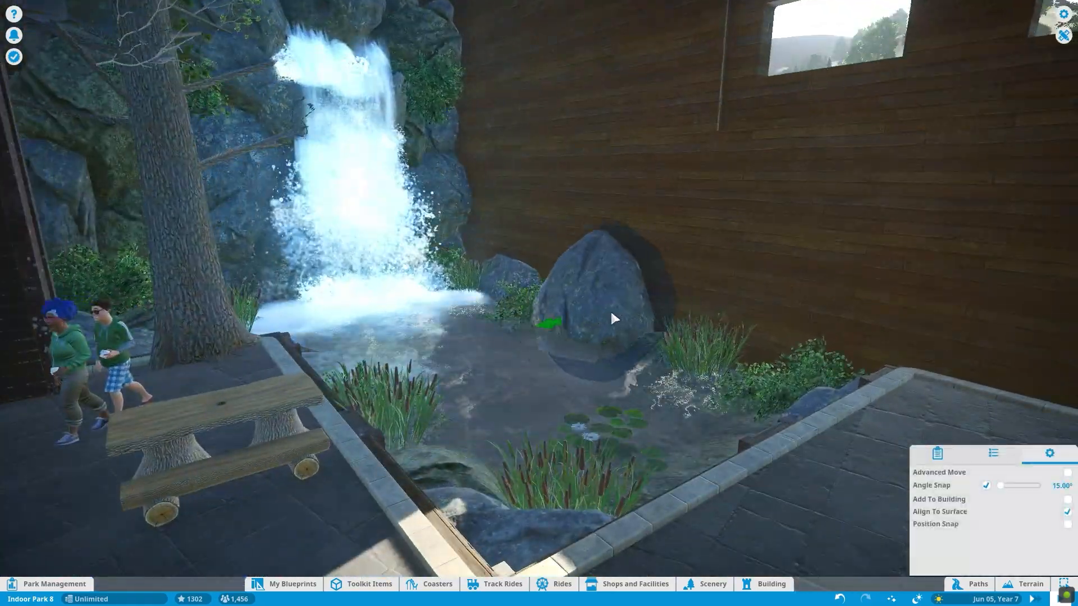
pyautogui.moveTo(657, 280); pyautogui.dragTo(490, 236)
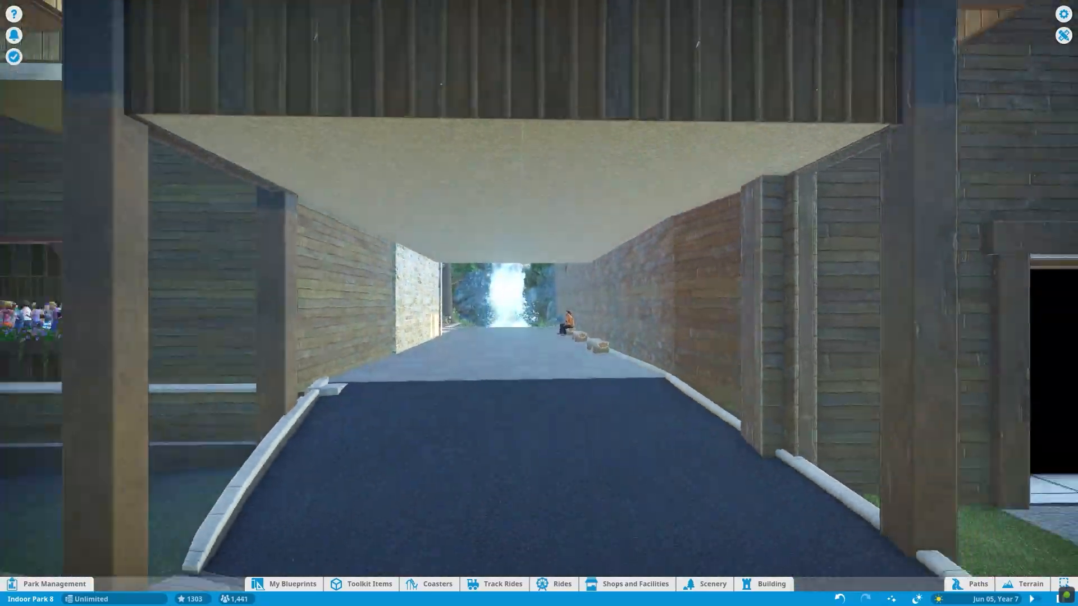
# - Move the Haunted House Wooden Beam with the gizmo to stand beside the stone wall and confirm
pyautogui.click(325, 253)
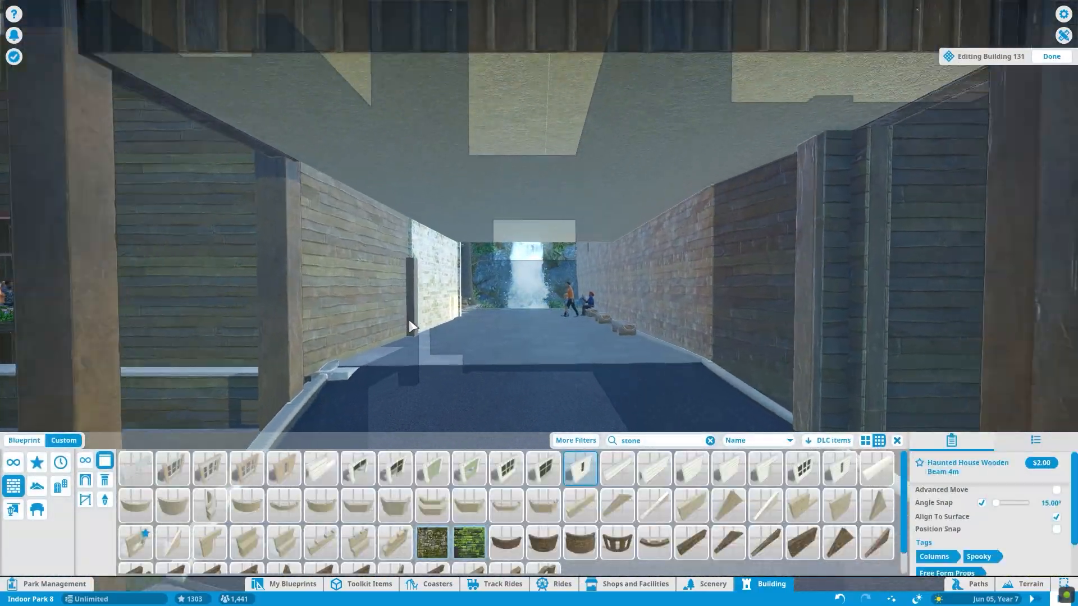
pyautogui.scroll(3, 295, 329)
pyautogui.click(296, 315)
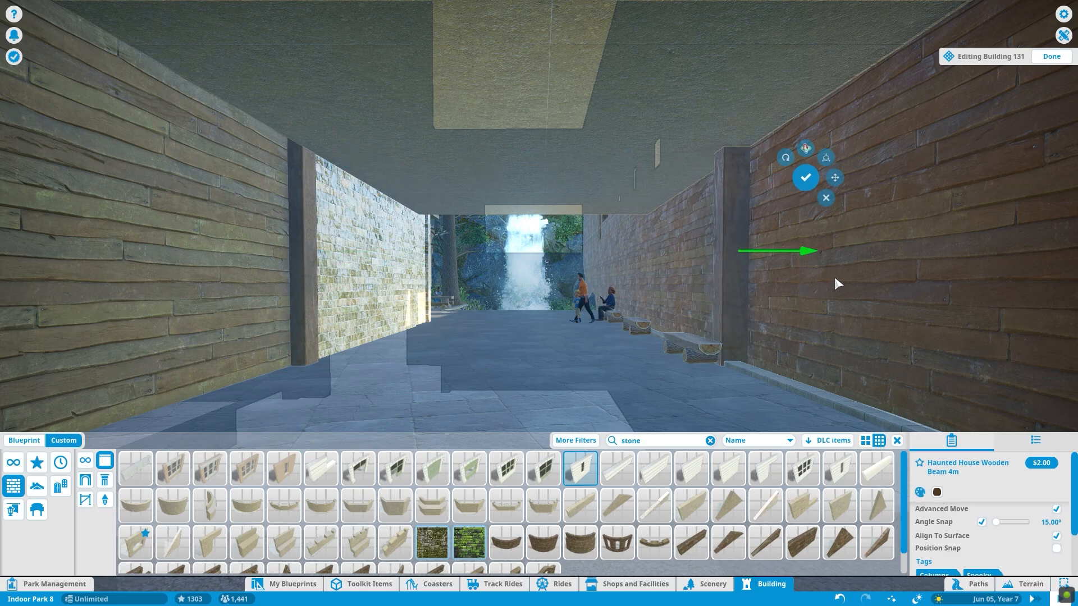
pyautogui.press('a')
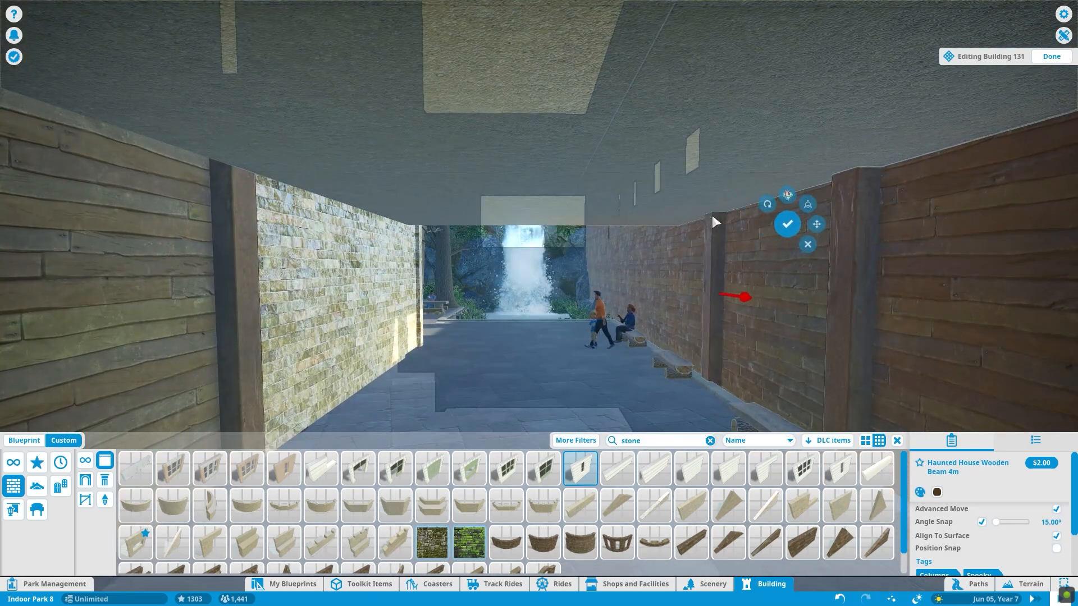
pyautogui.moveTo(721, 294); pyautogui.dragTo(707, 283)
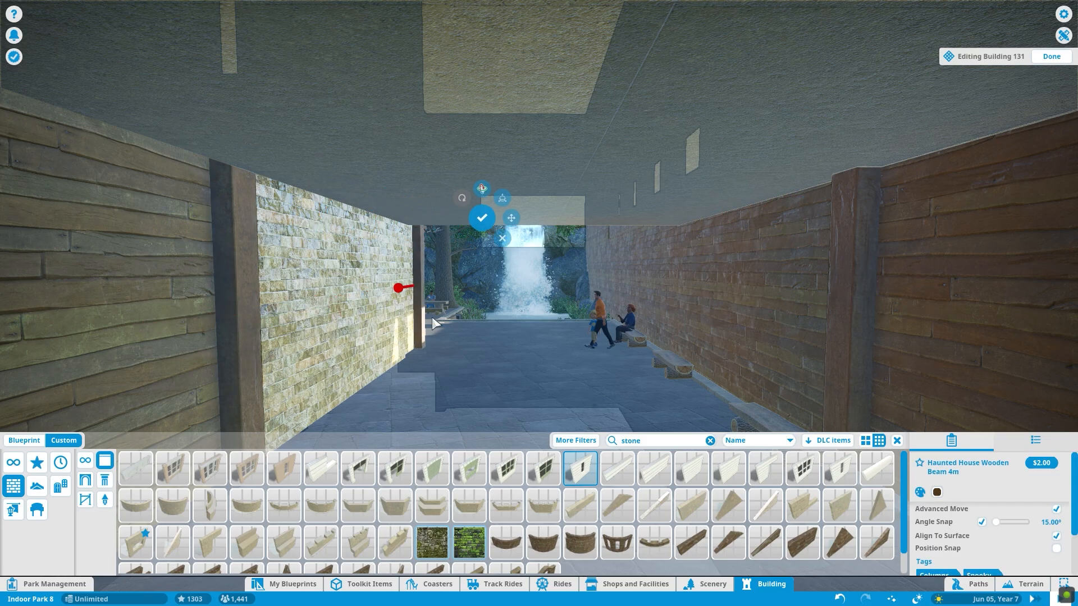
pyautogui.press('w')
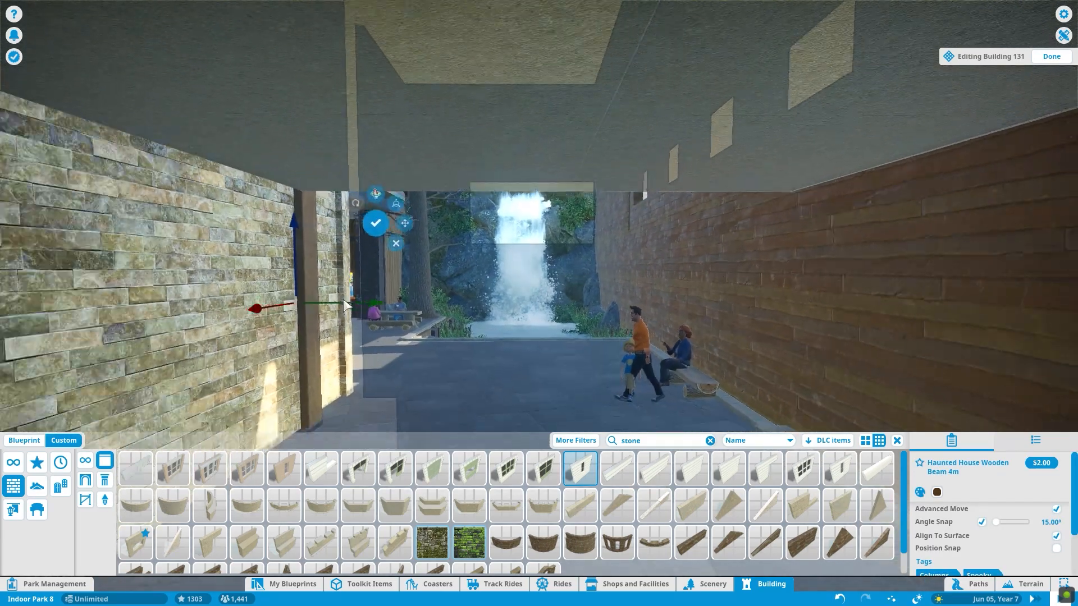
pyautogui.press('s')
pyautogui.moveTo(354, 297); pyautogui.dragTo(748, 311)
pyautogui.click(700, 212)
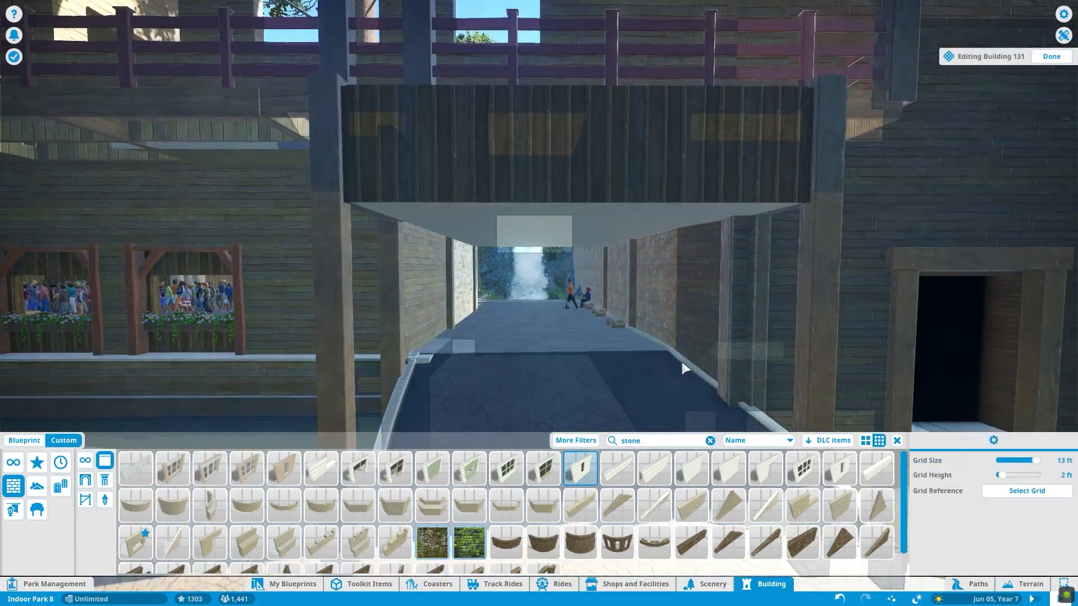
pyautogui.scroll(5, 615, 146)
# - Leave building editing and fly the view up past the waterfall and under the balcony to the crowd
pyautogui.press('Escape')
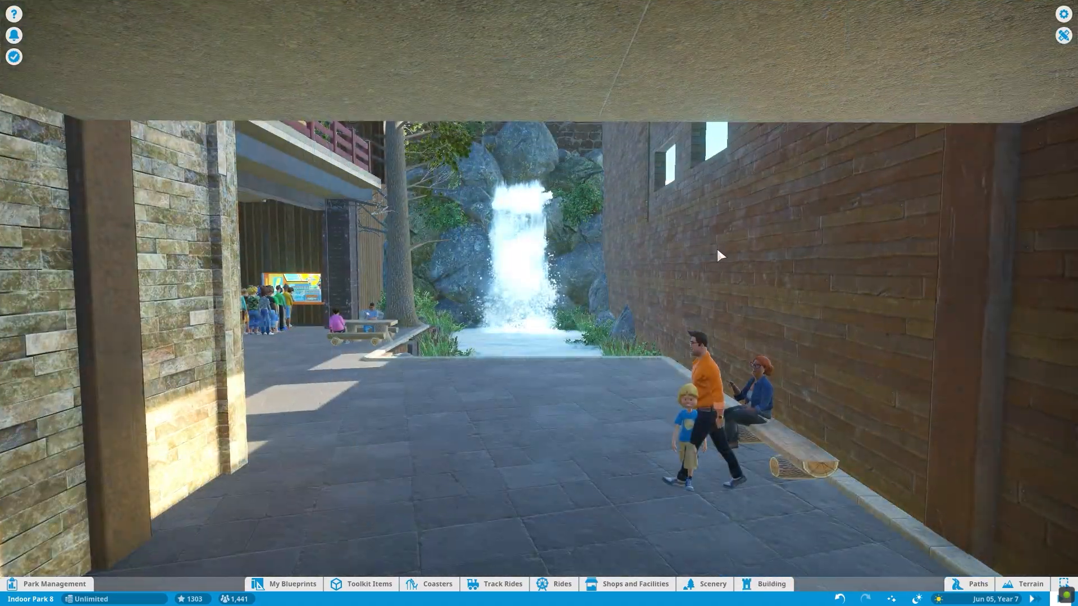
pyautogui.press('w')
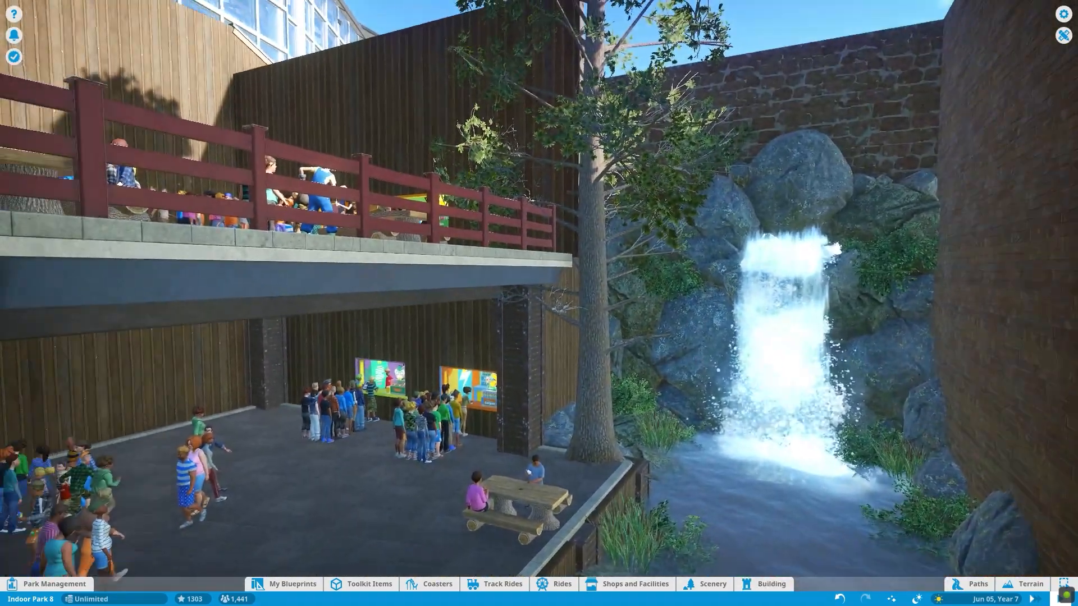
pyautogui.press('y')
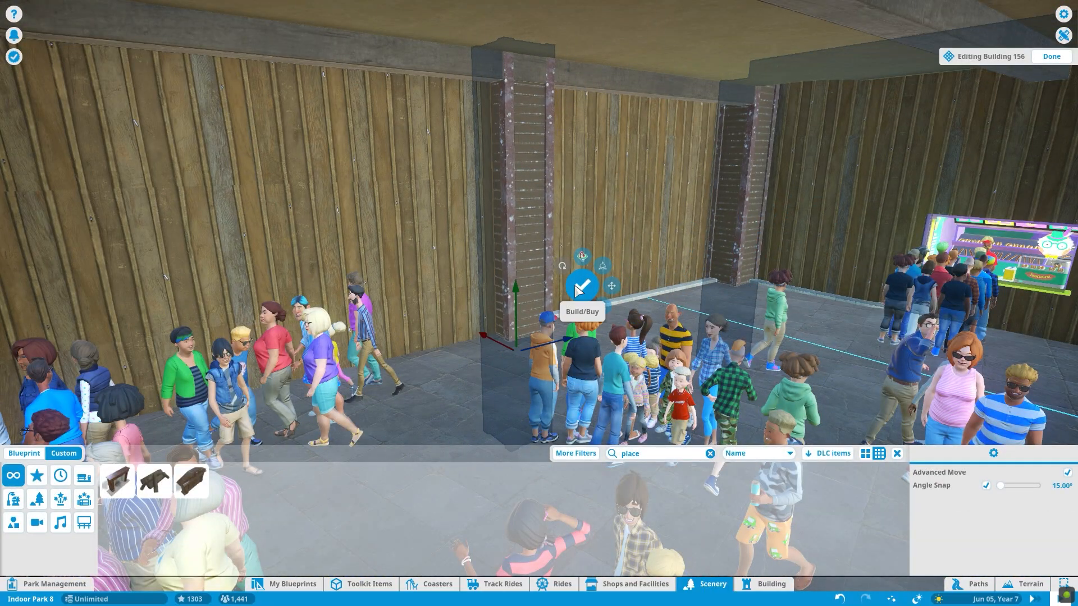
# - Slide the dark pillar left along the wooden wall and pan the view down onto the wall
pyautogui.moveTo(578, 290); pyautogui.dragTo(521, 341)
pyautogui.press('a')
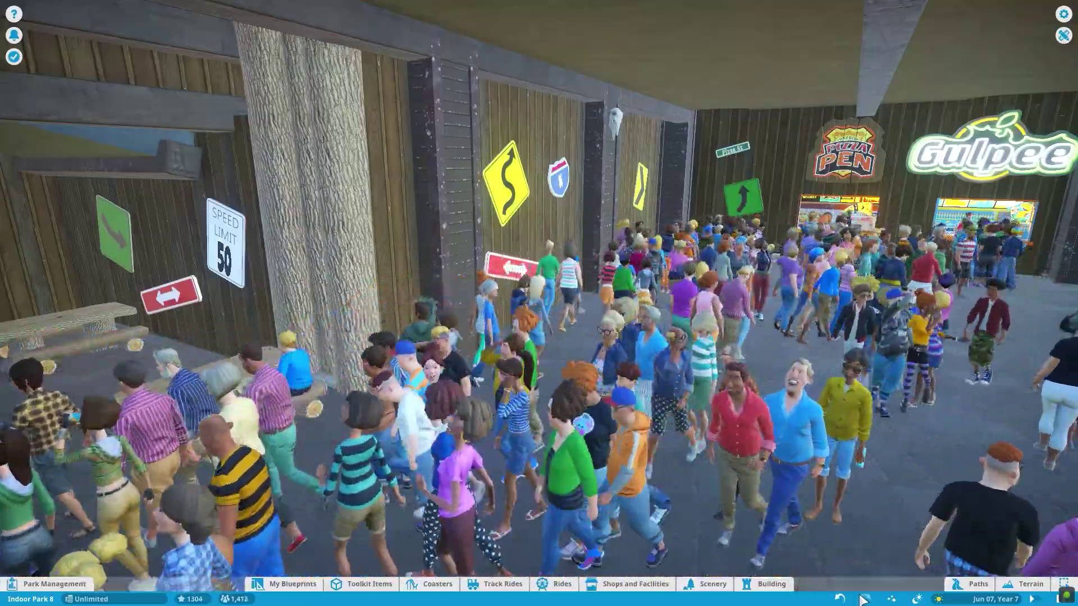
pyautogui.press('d')
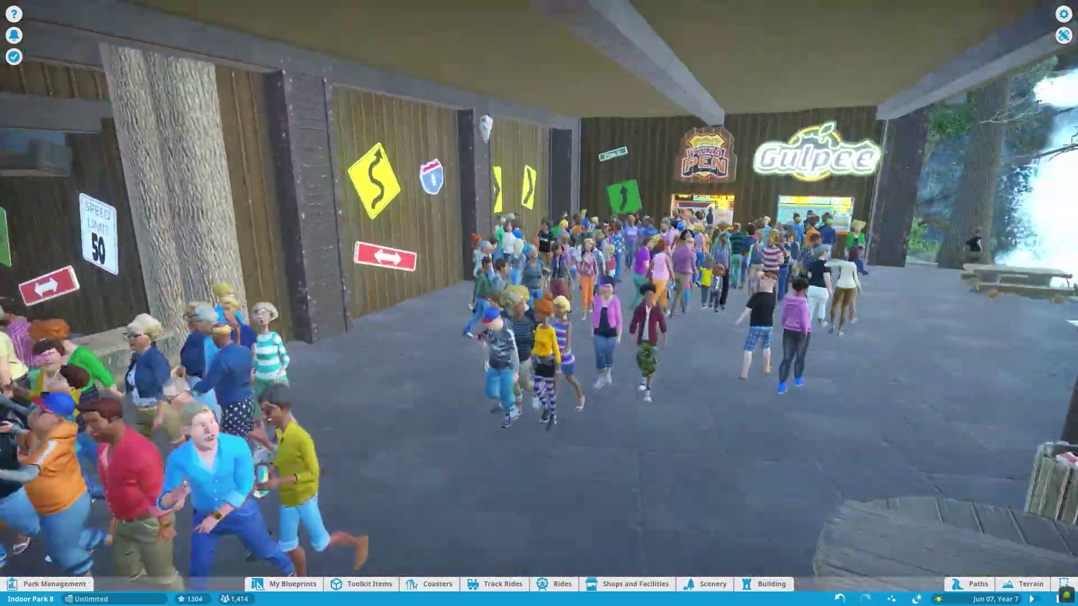
pyautogui.press('s')
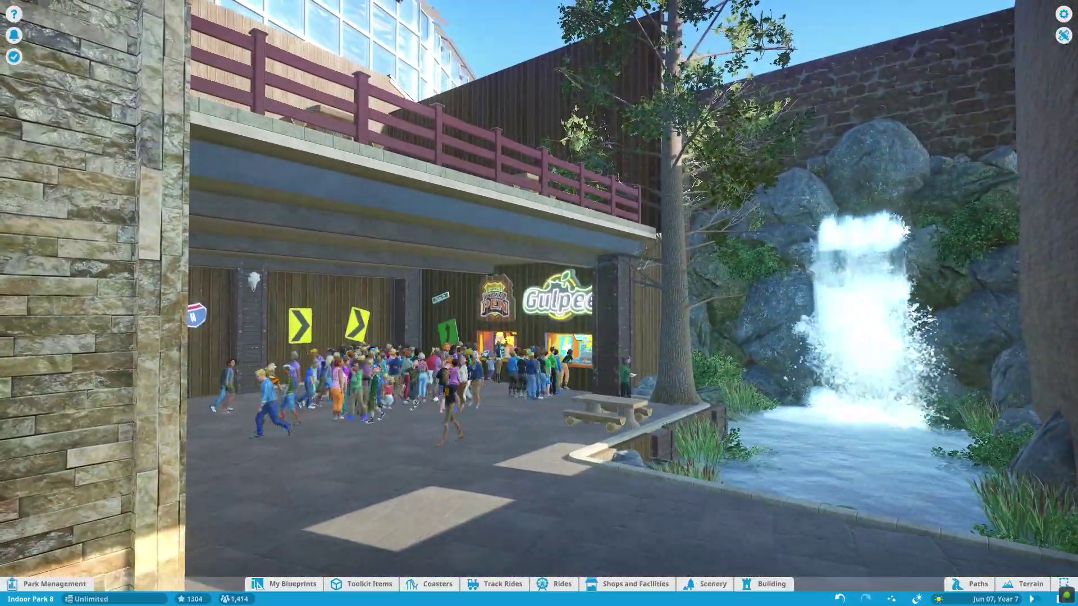
pyautogui.press('d')
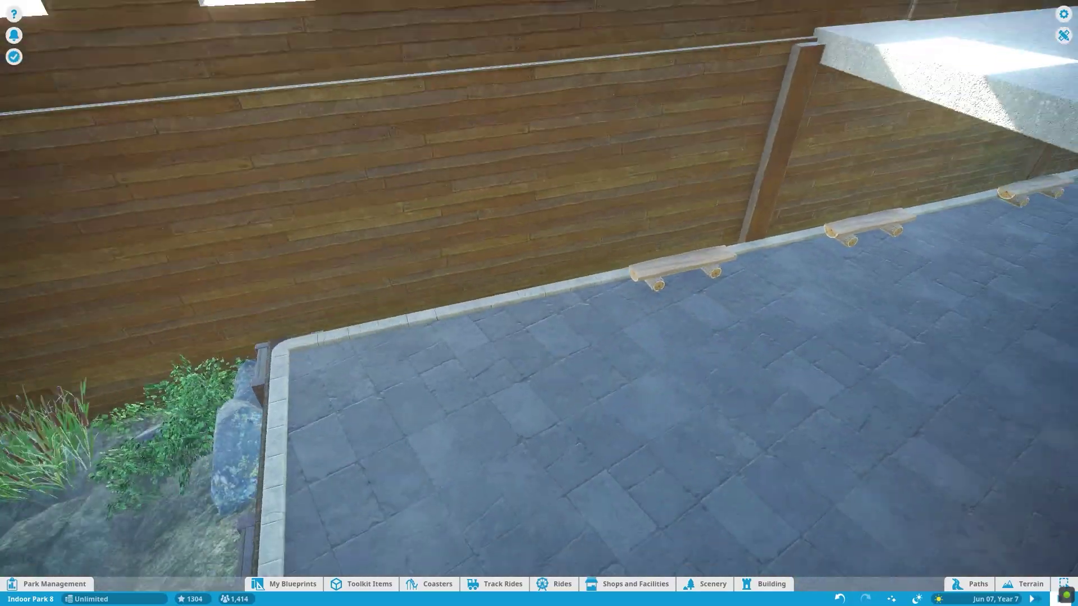
# - Delete a Building 131 wall panel and fit the restroom entrance block into the opening
pyautogui.click(486, 233)
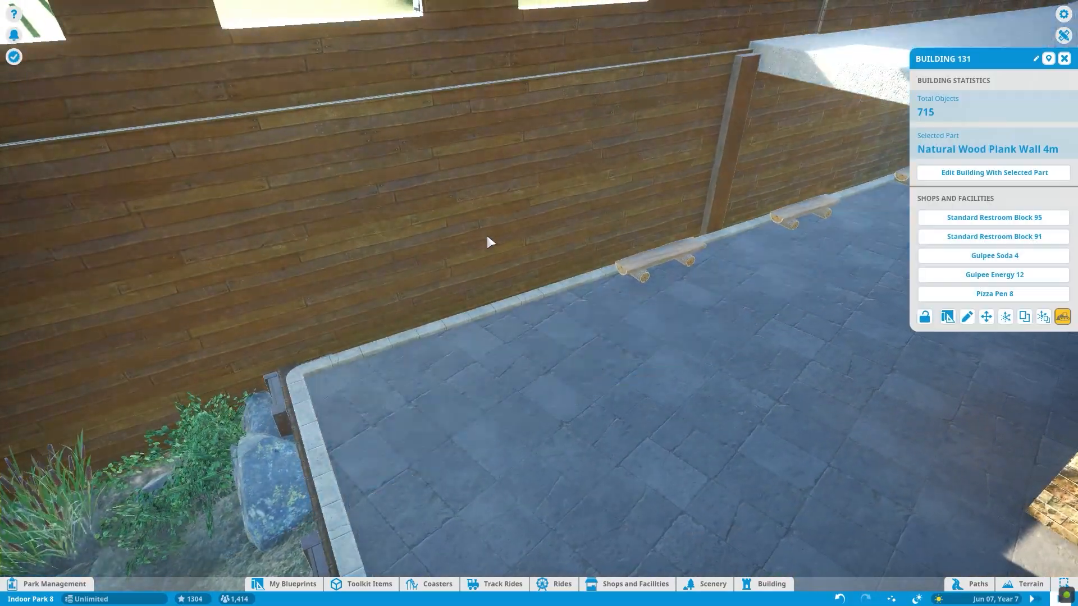
pyautogui.click(524, 251)
pyautogui.press('Delete')
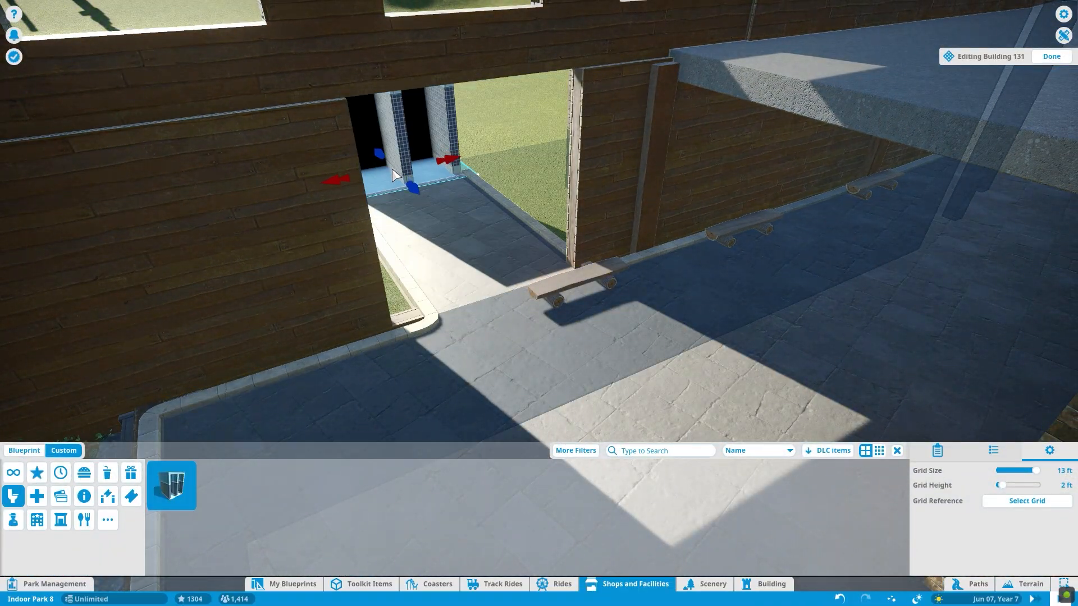
pyautogui.click(581, 177)
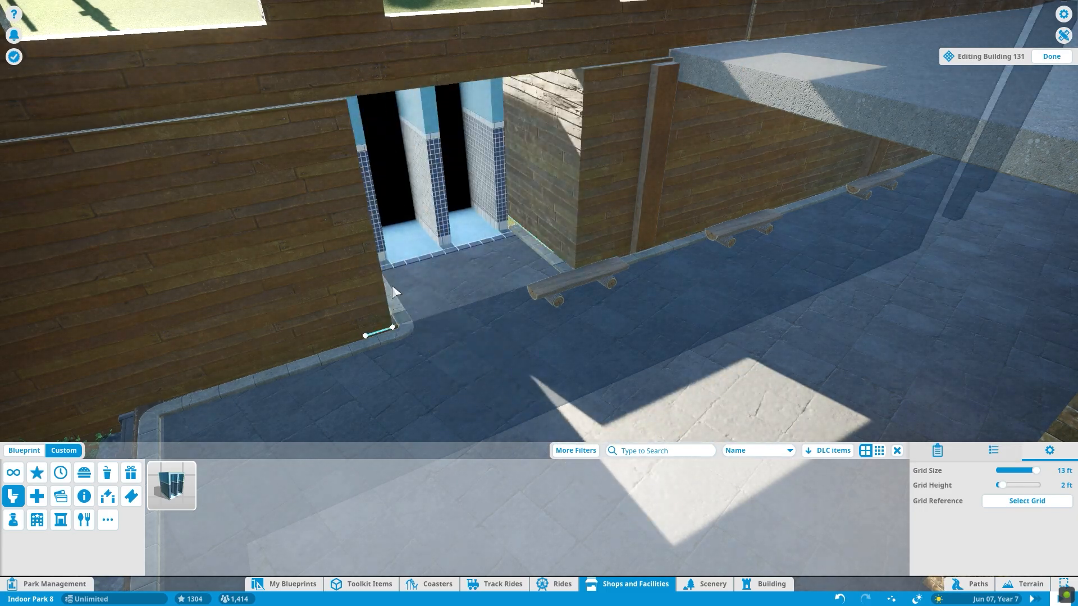
pyautogui.click(393, 286)
pyautogui.scroll(-3, 526, 281)
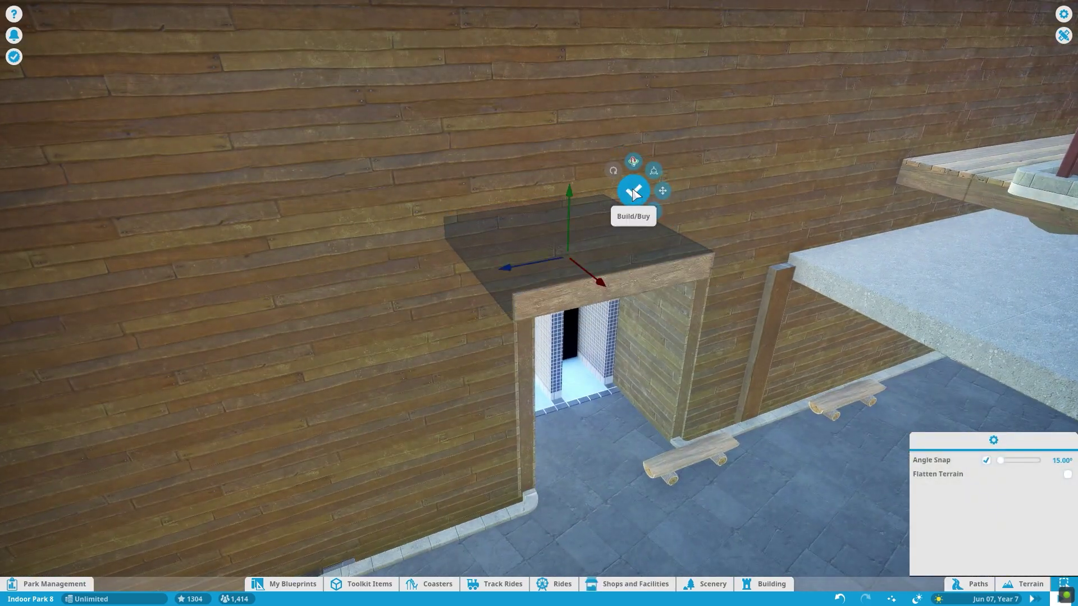
pyautogui.click(633, 192)
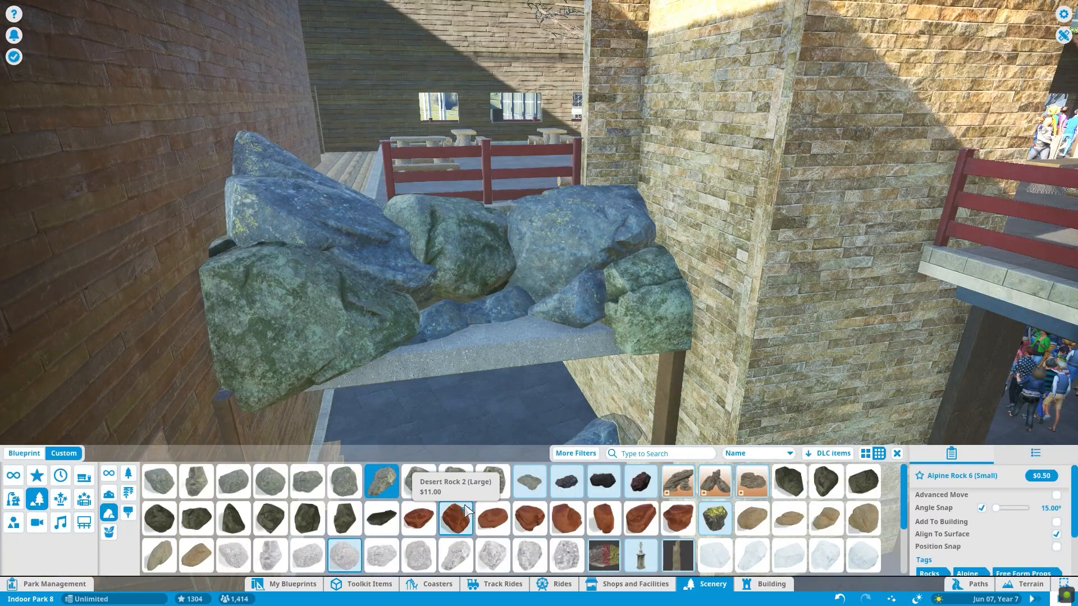
# - Line the wooden deck along the wall with small Alpine Rocks 7 and 8
pyautogui.click(455, 482)
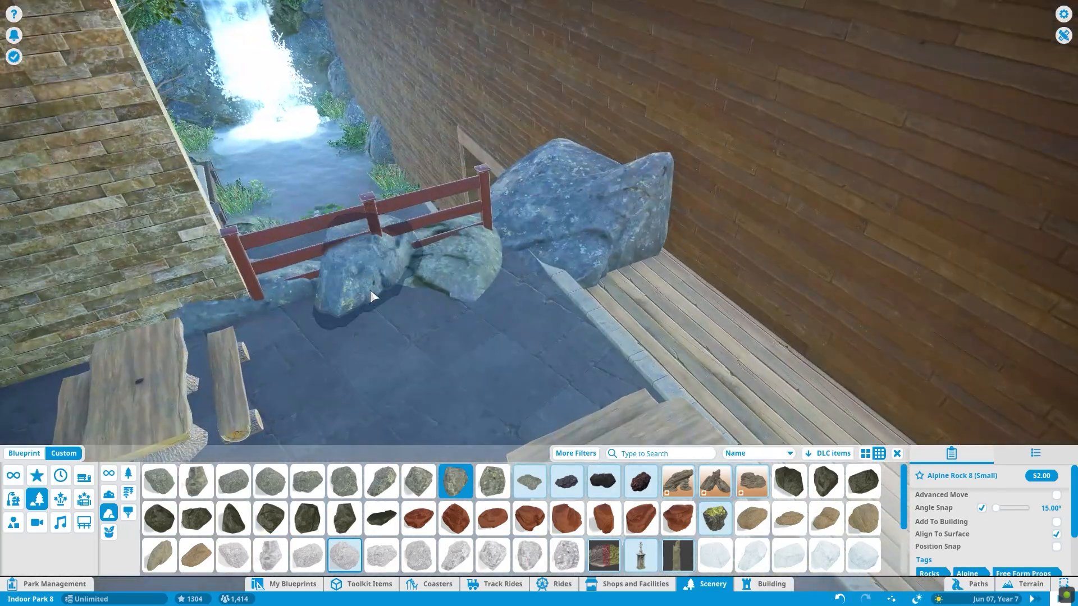
pyautogui.scroll(-2, 370, 290)
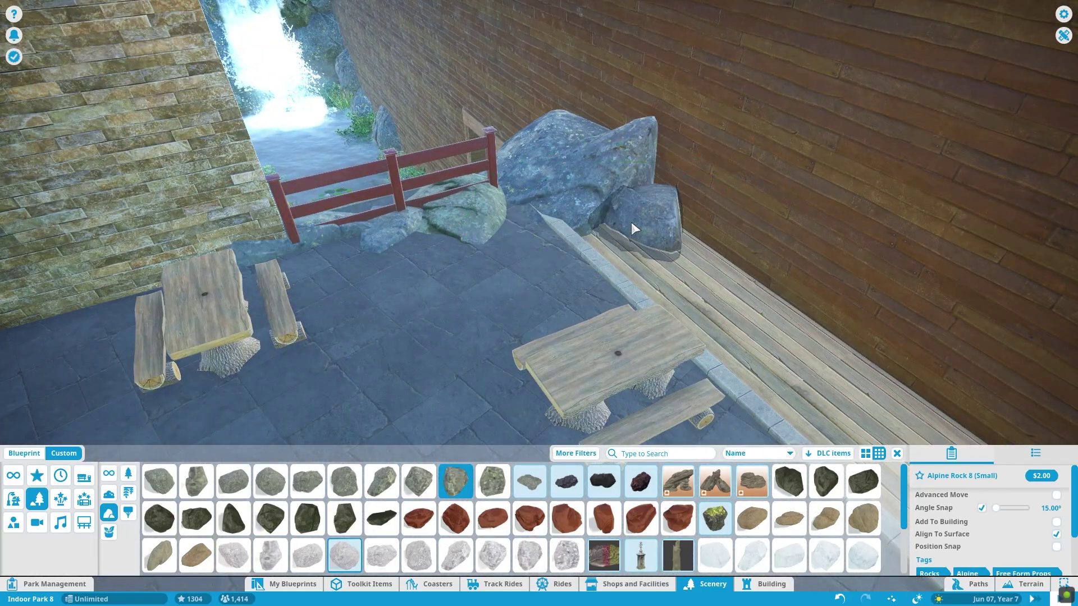
pyautogui.click(418, 481)
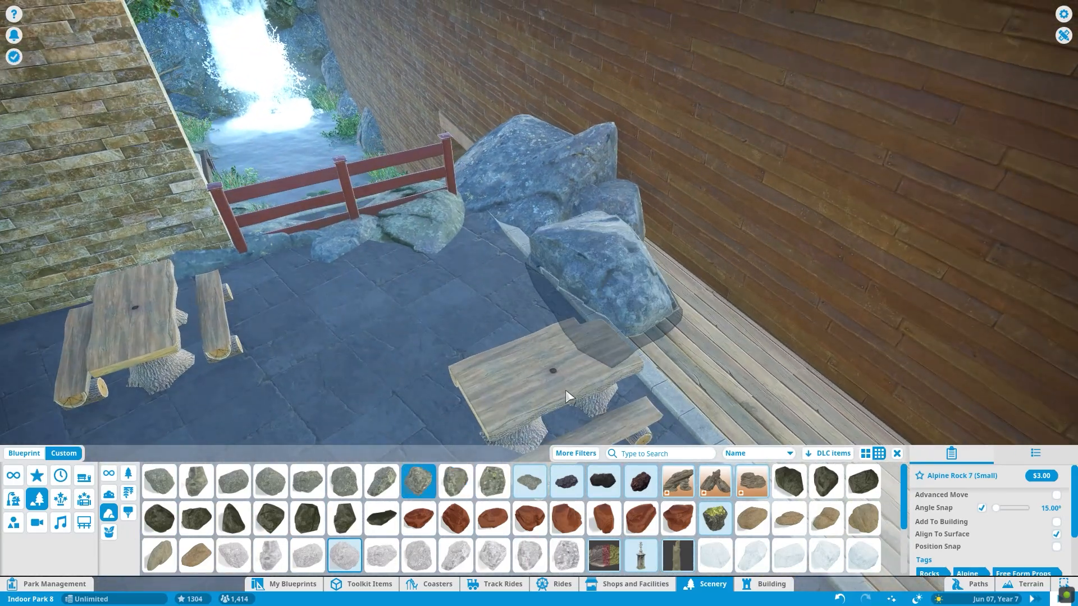
pyautogui.scroll(-2, 480, 337)
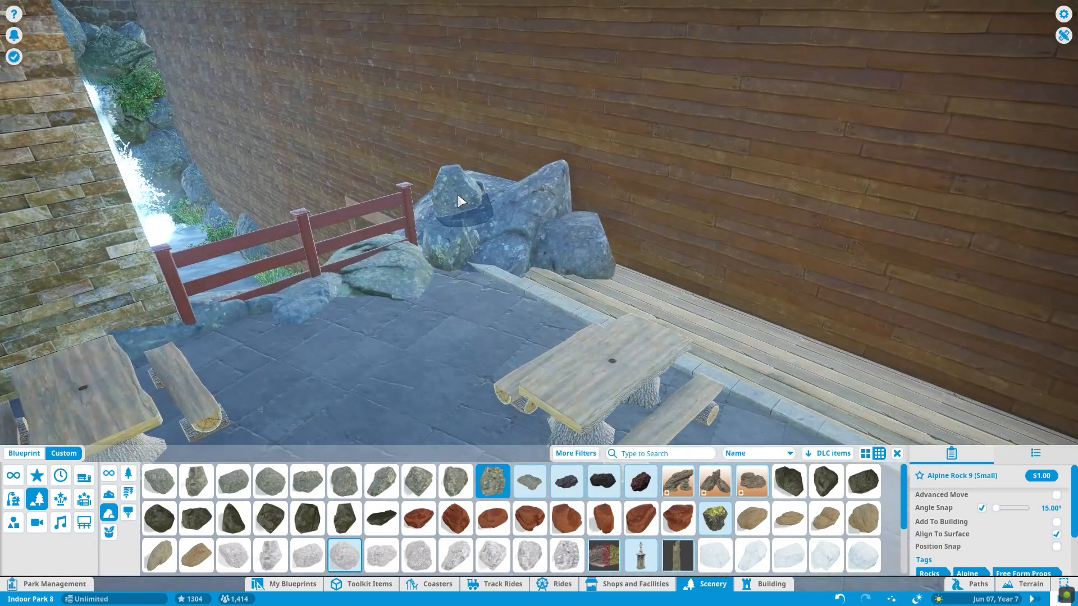
pyautogui.click(464, 203)
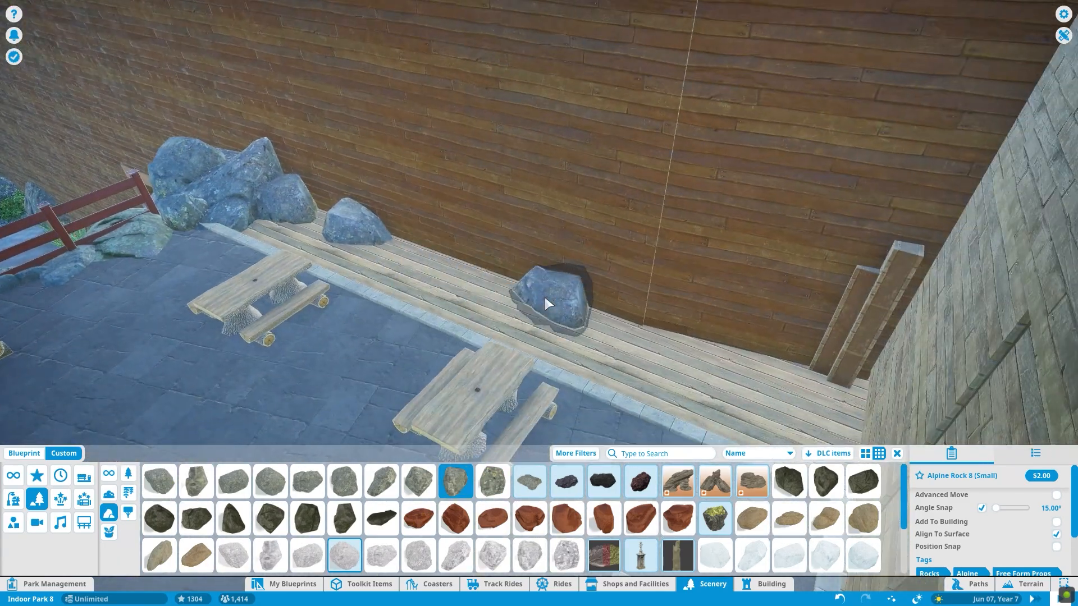
pyautogui.press('f')
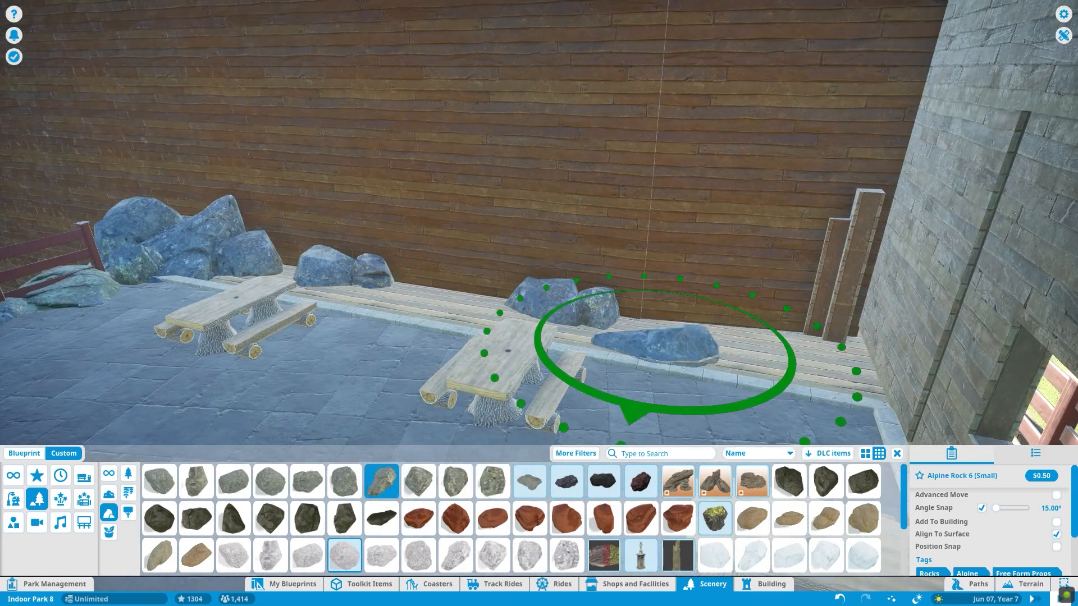
pyautogui.click(617, 341)
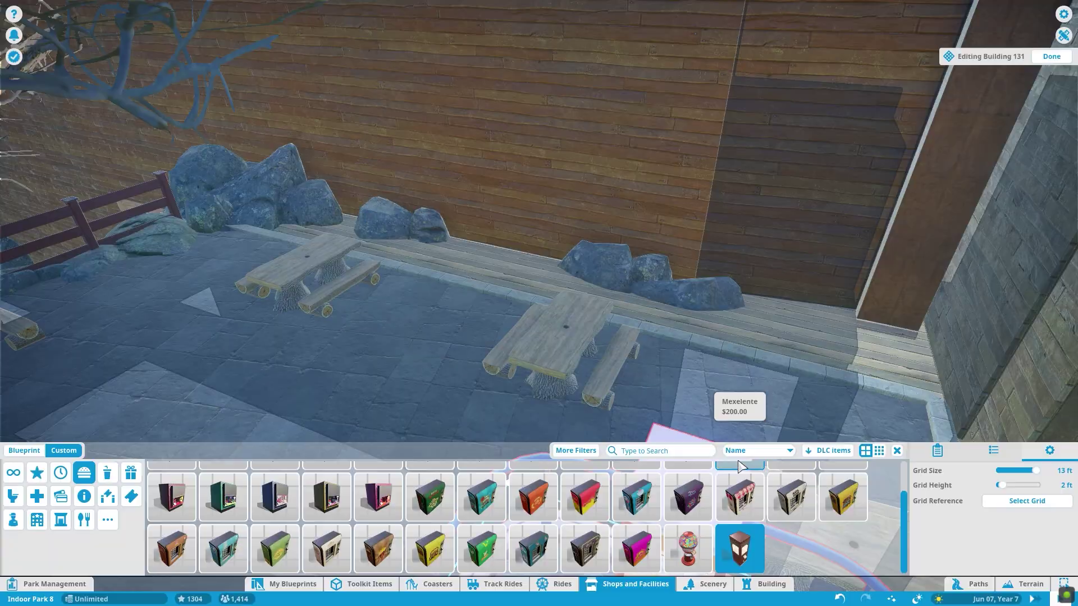
# - Stand a vending machine beside the deck, then exit editing and sweep across the food court
pyautogui.click(587, 563)
pyautogui.click(500, 262)
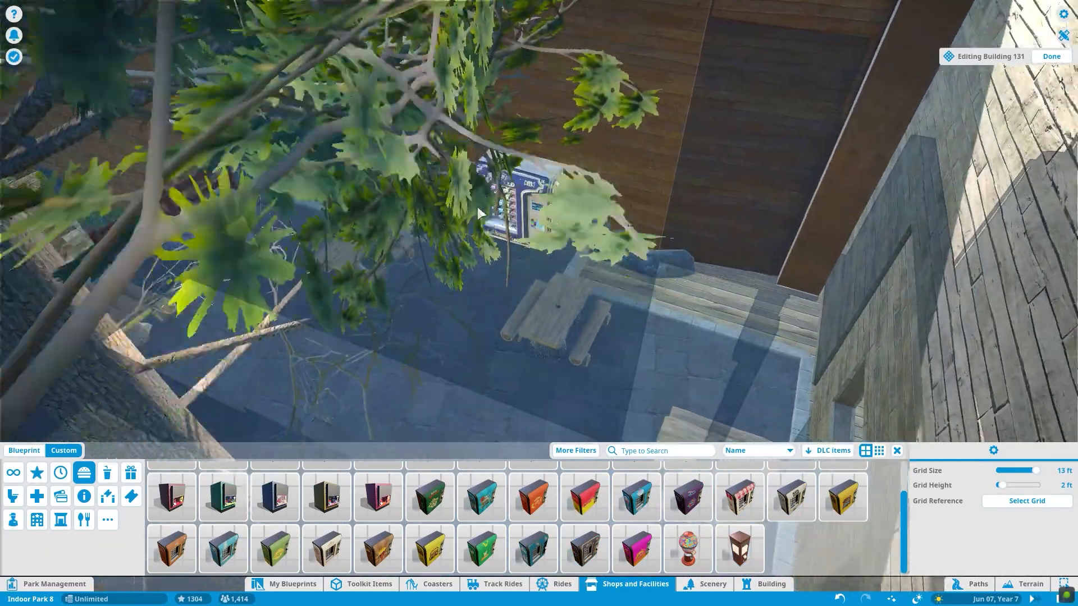
pyautogui.press('Escape')
pyautogui.click(590, 332)
pyautogui.press('Escape')
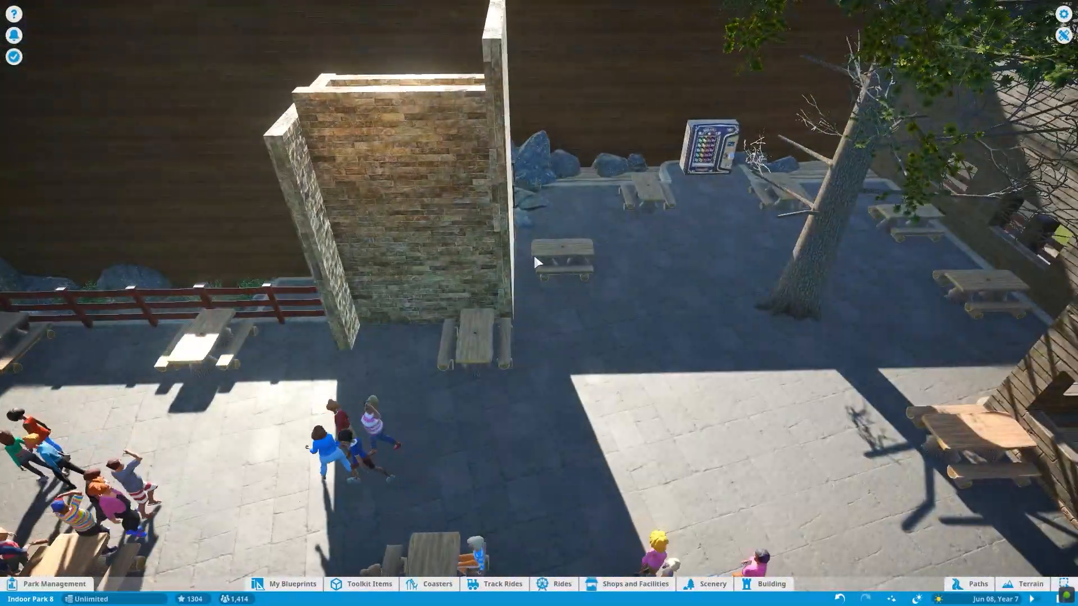
pyautogui.press('d')
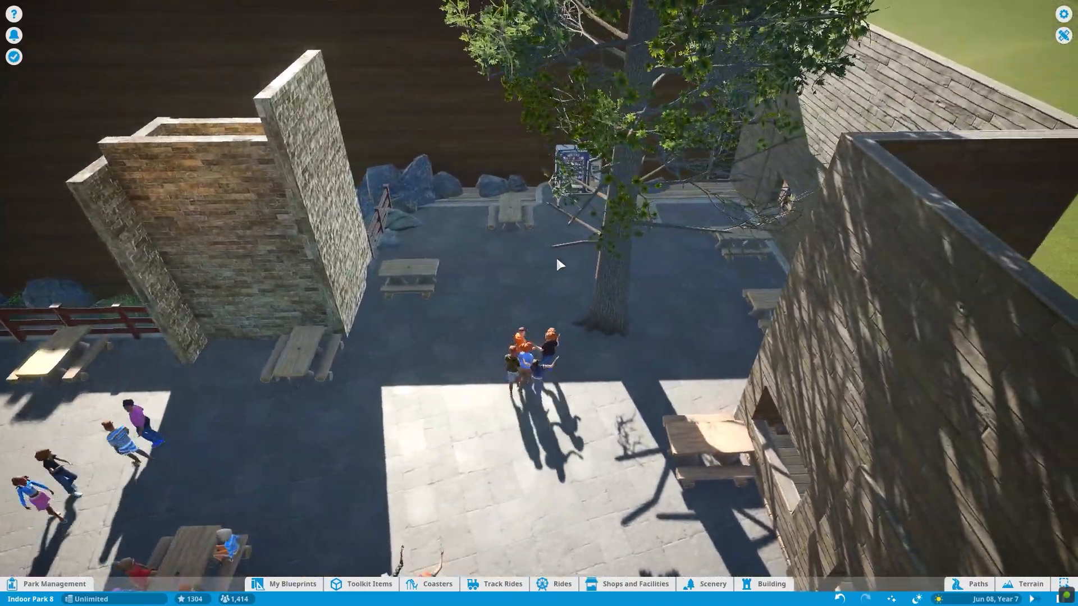
pyautogui.scroll(3, 556, 265)
# - Find Kerb 1m in Scenery and rotate it into place at the courtyard tree's base
pyautogui.click(712, 583)
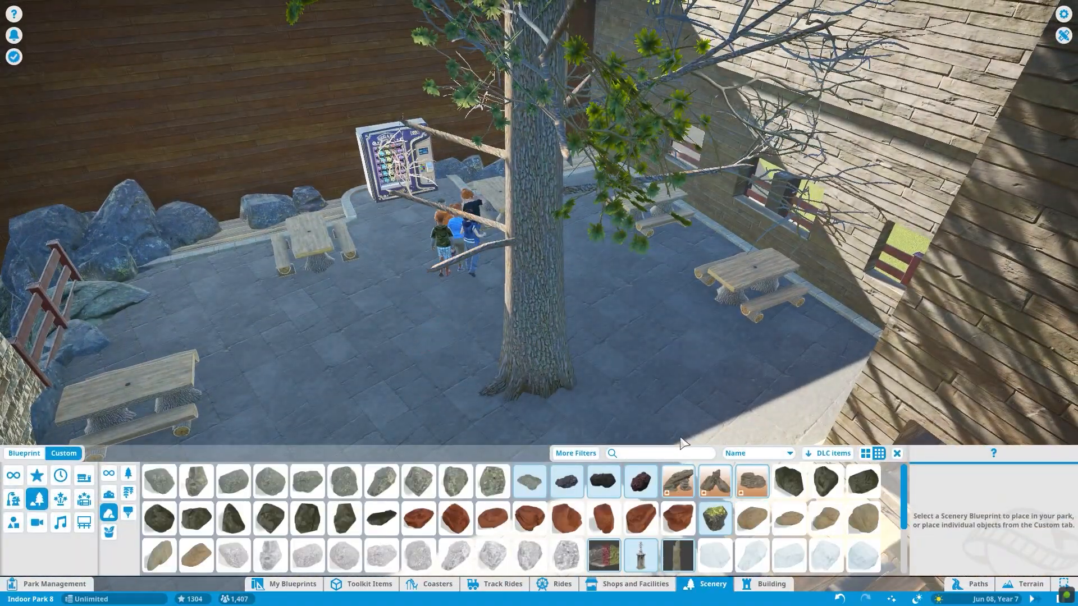
pyautogui.write('kerb')
pyautogui.click(117, 481)
pyautogui.scroll(3, 472, 358)
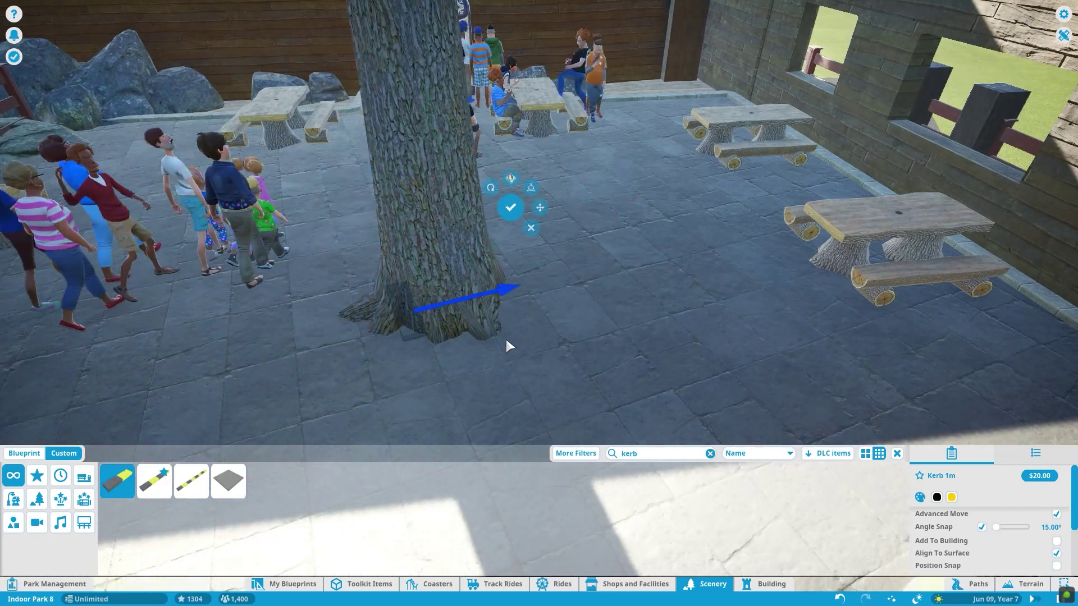
pyautogui.press('Tab')
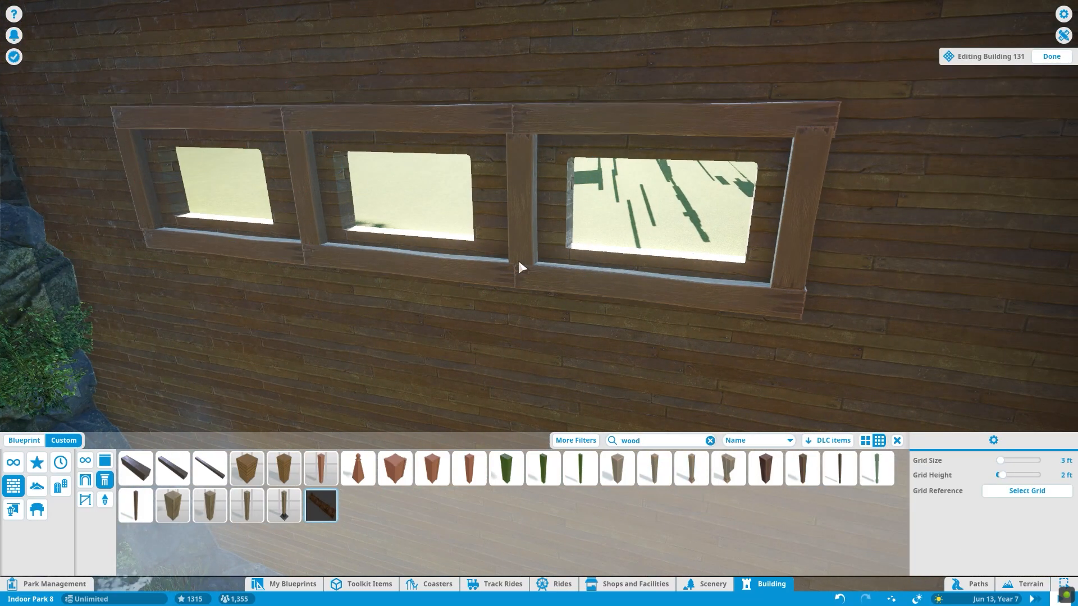
pyautogui.scroll(-5, 529, 247)
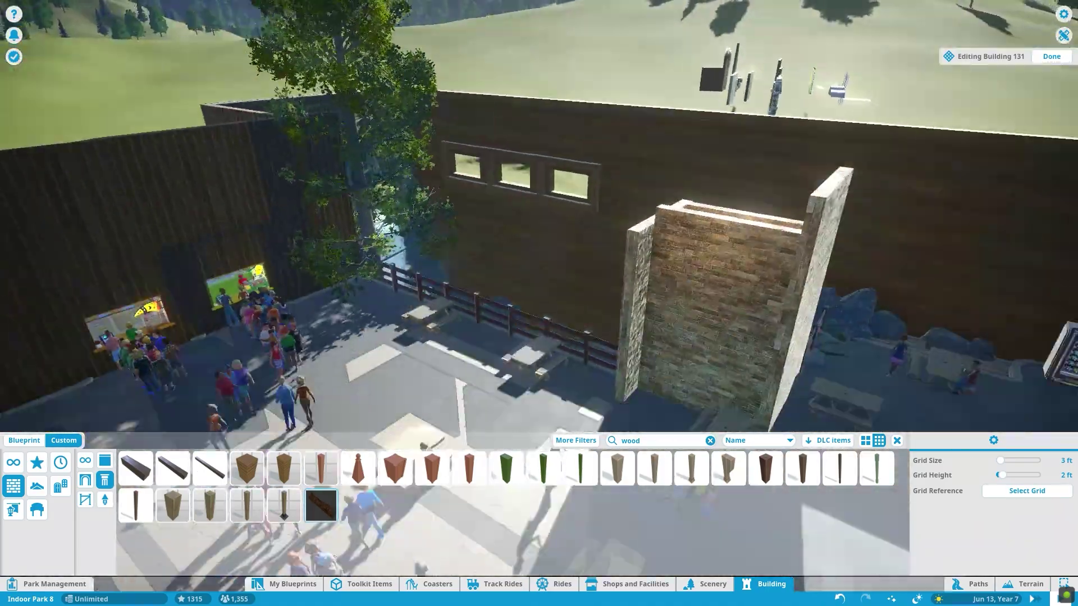
# - Place large and small Deciduous rocks against the brick wall, rotating the small one to fit
pyautogui.click(725, 583)
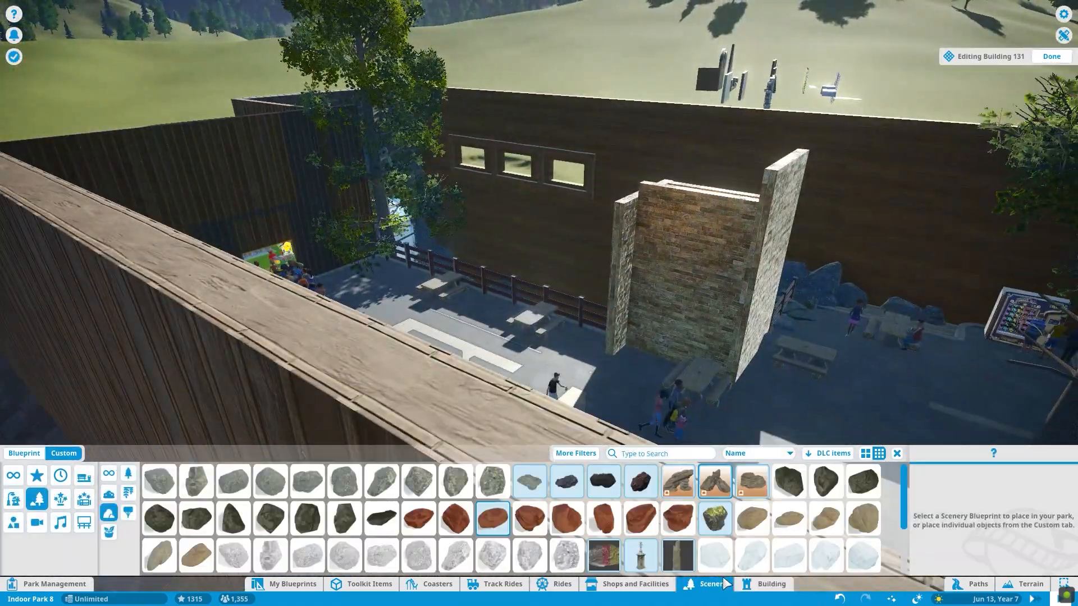
pyautogui.click(864, 481)
pyautogui.scroll(5, 510, 264)
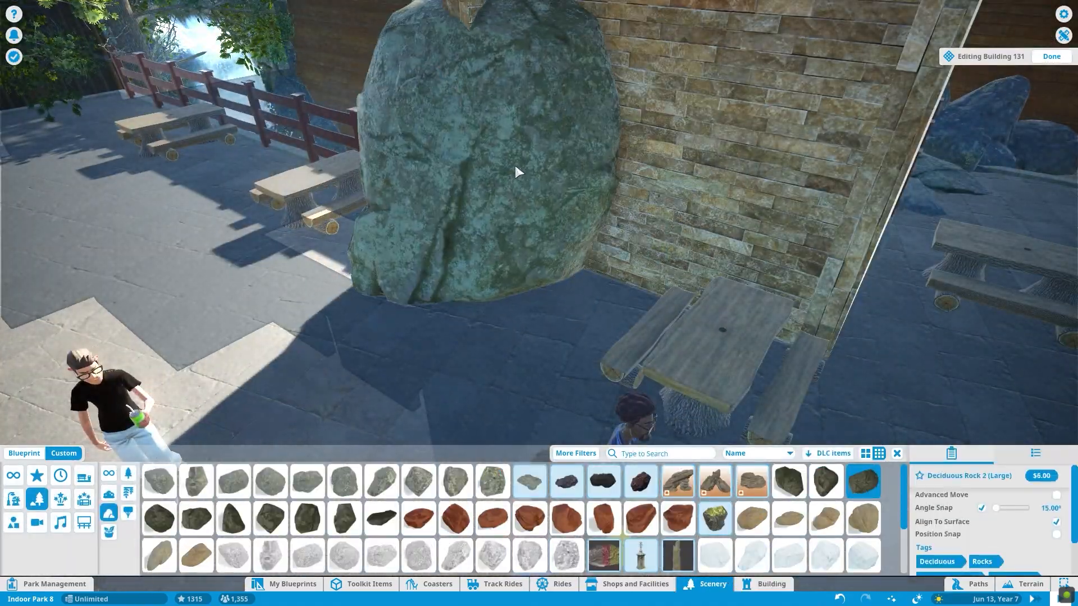
pyautogui.click(517, 171)
pyautogui.scroll(-5, 485, 223)
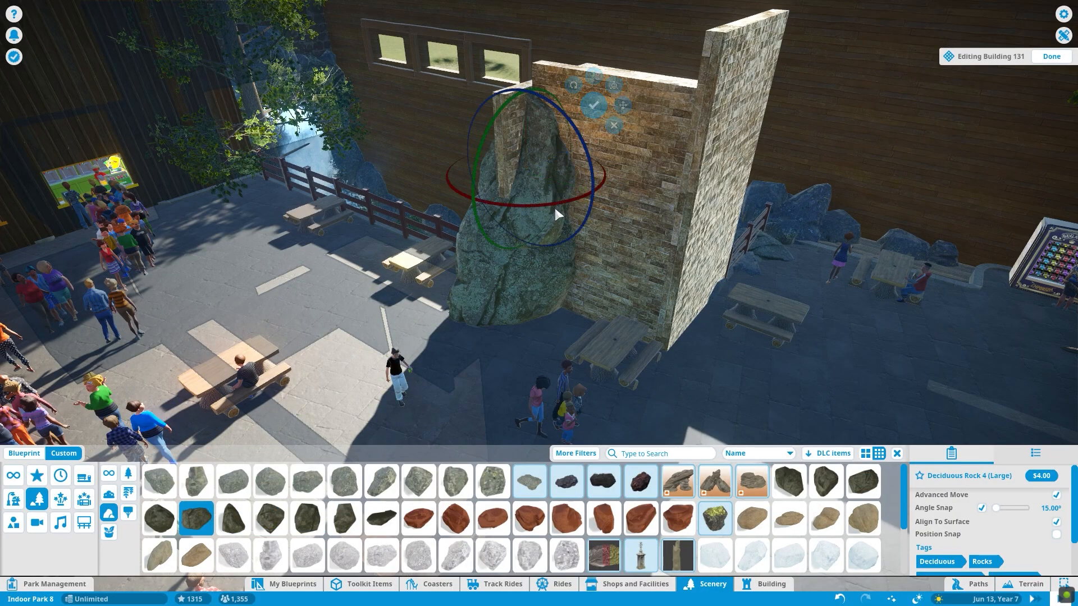
pyautogui.moveTo(486, 195); pyautogui.dragTo(442, 160)
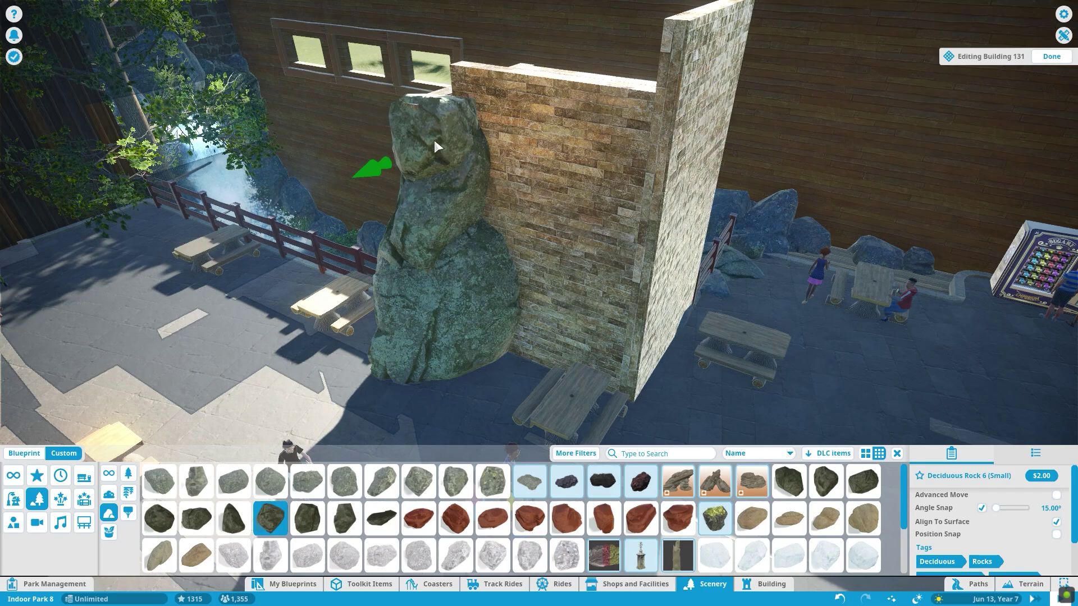
pyautogui.click(270, 517)
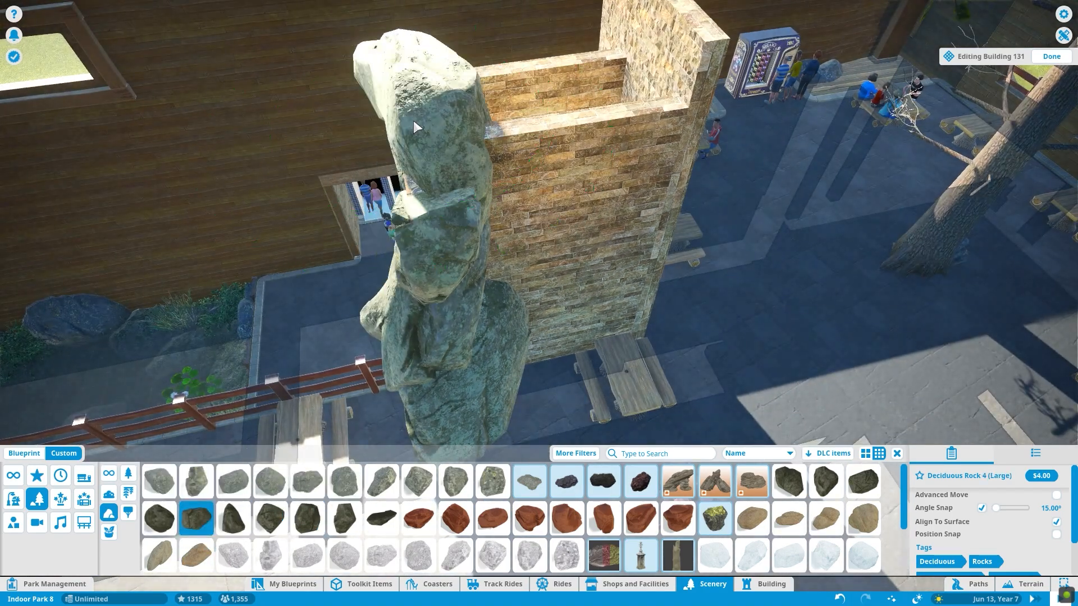
pyautogui.press('z')
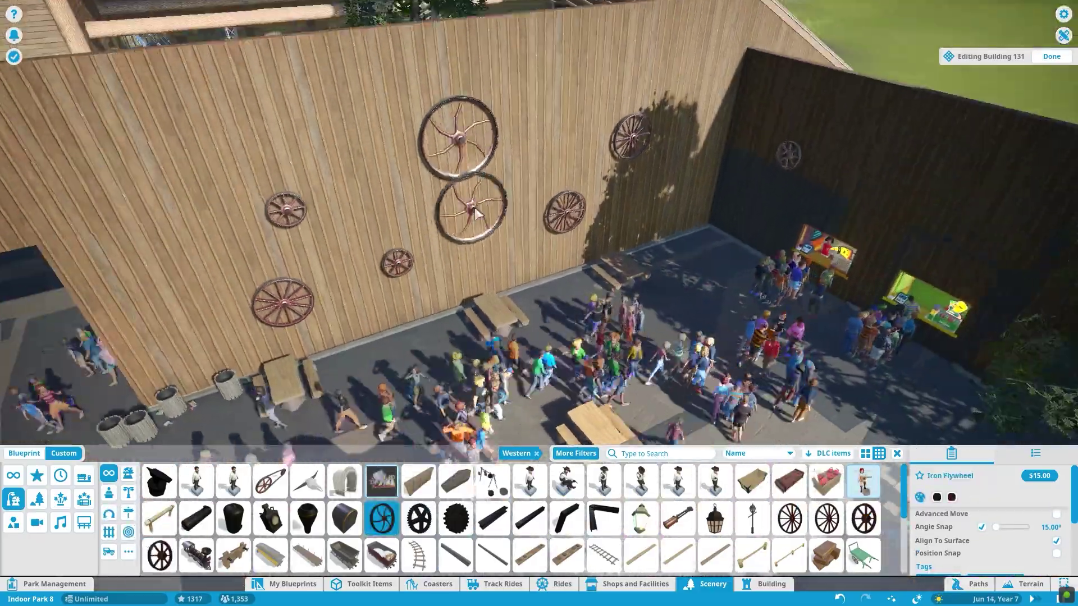
# - Decorate the plank wall with an iron wheel, iron gears and a wagon stand bar
pyautogui.click(382, 518)
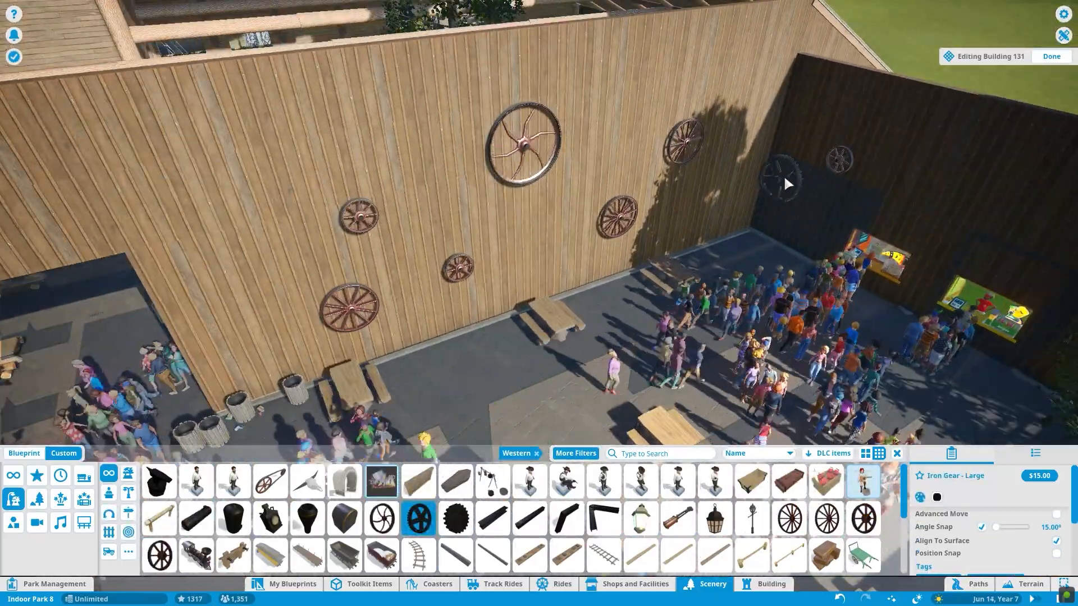
pyautogui.click(301, 236)
pyautogui.click(456, 518)
pyautogui.click(573, 147)
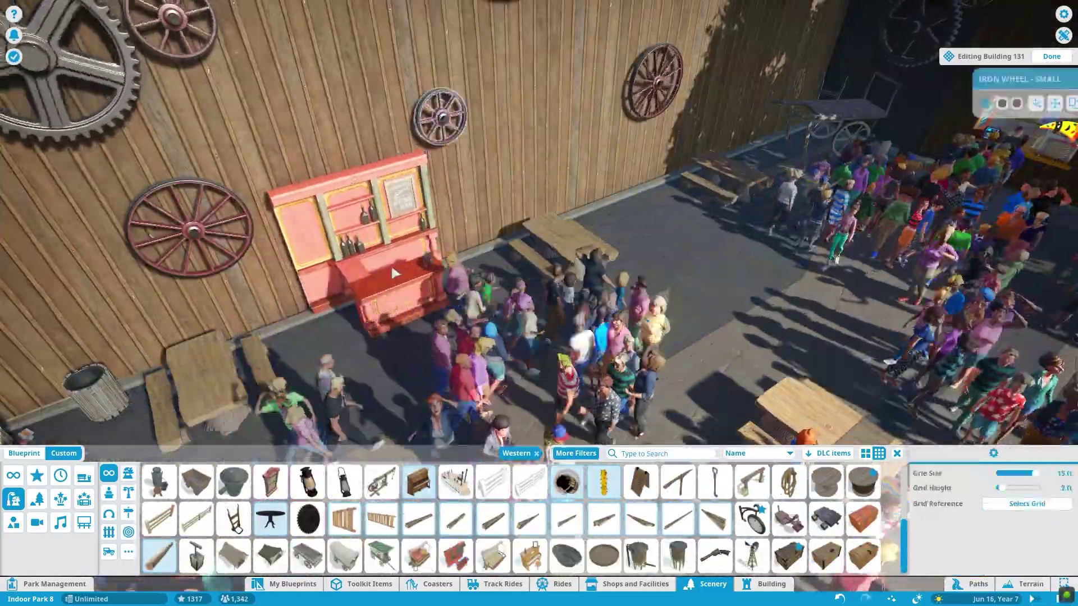
pyautogui.click(415, 442)
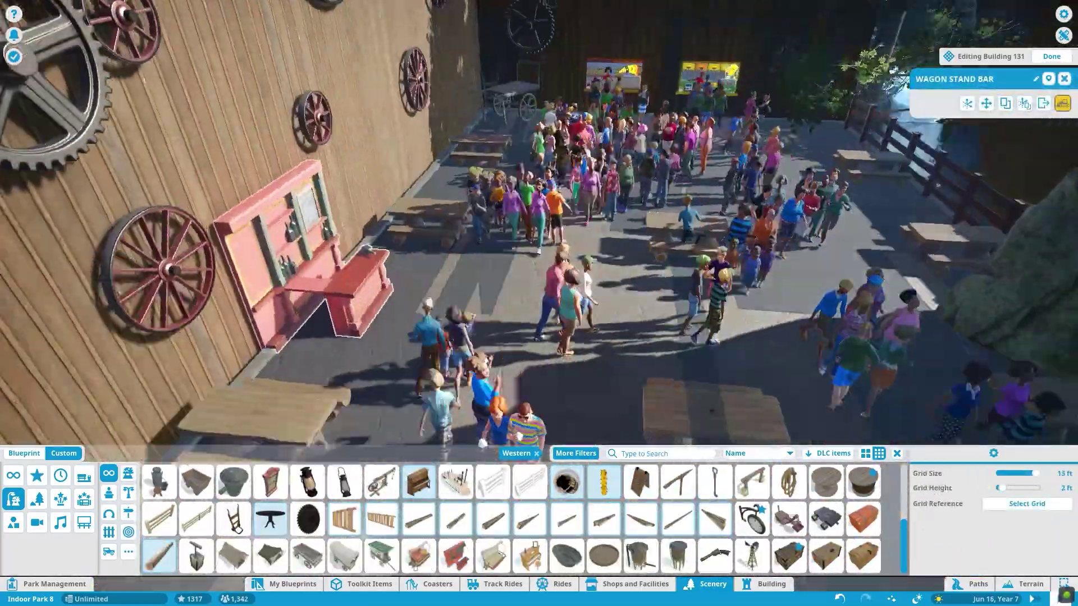
# - Hang a rope coil and bison skull on the brick wall and span the passage with the Ranchers' Gateway
pyautogui.click(565, 519)
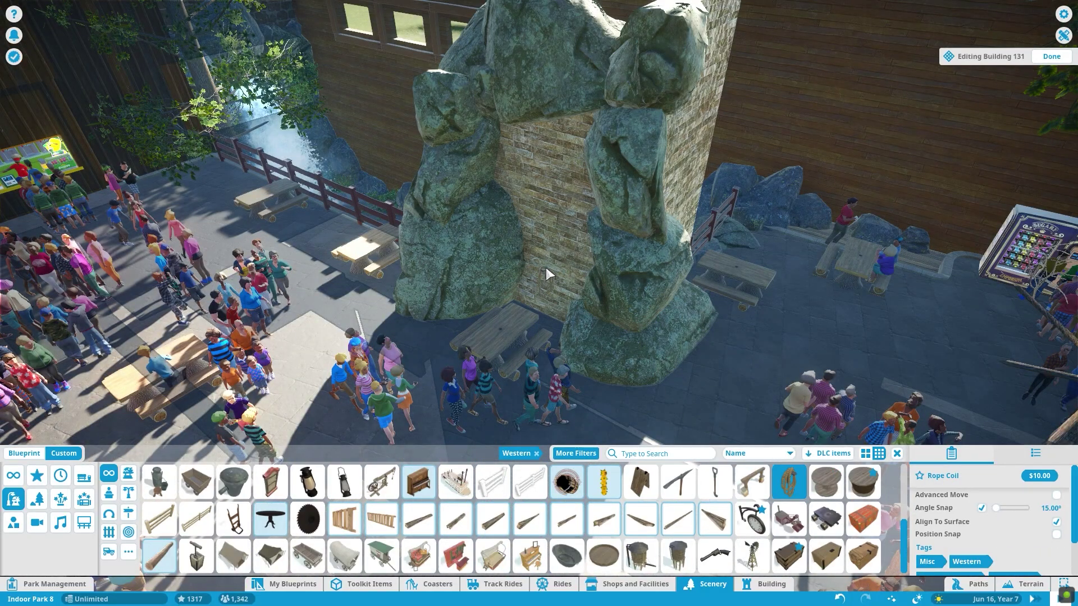
pyautogui.click(546, 269)
pyautogui.scroll(-3, 716, 531)
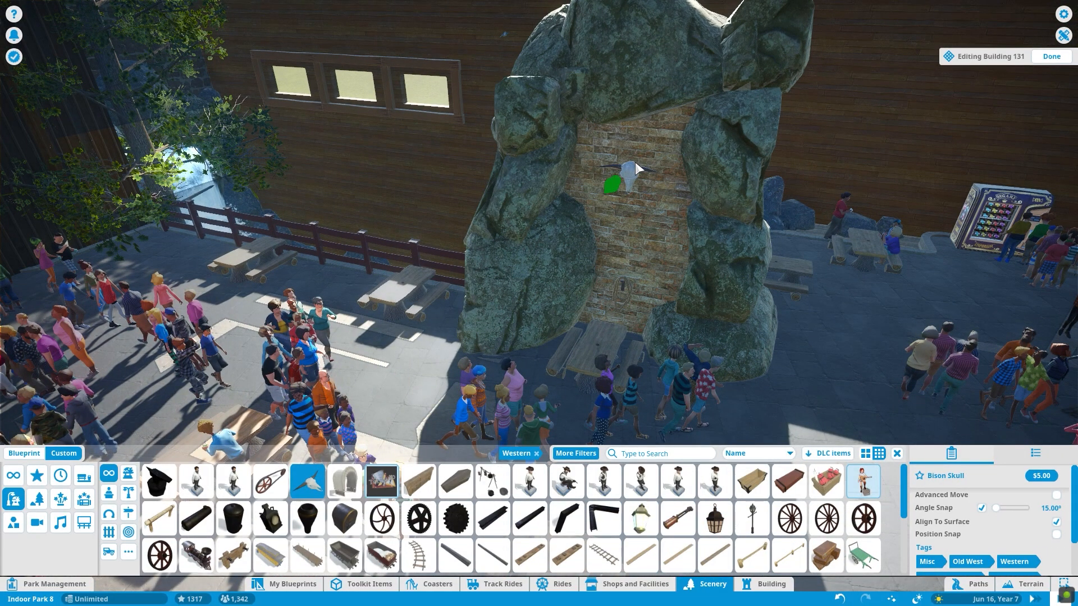
pyautogui.click(635, 162)
pyautogui.scroll(-1, 716, 523)
pyautogui.click(753, 537)
pyautogui.press('v')
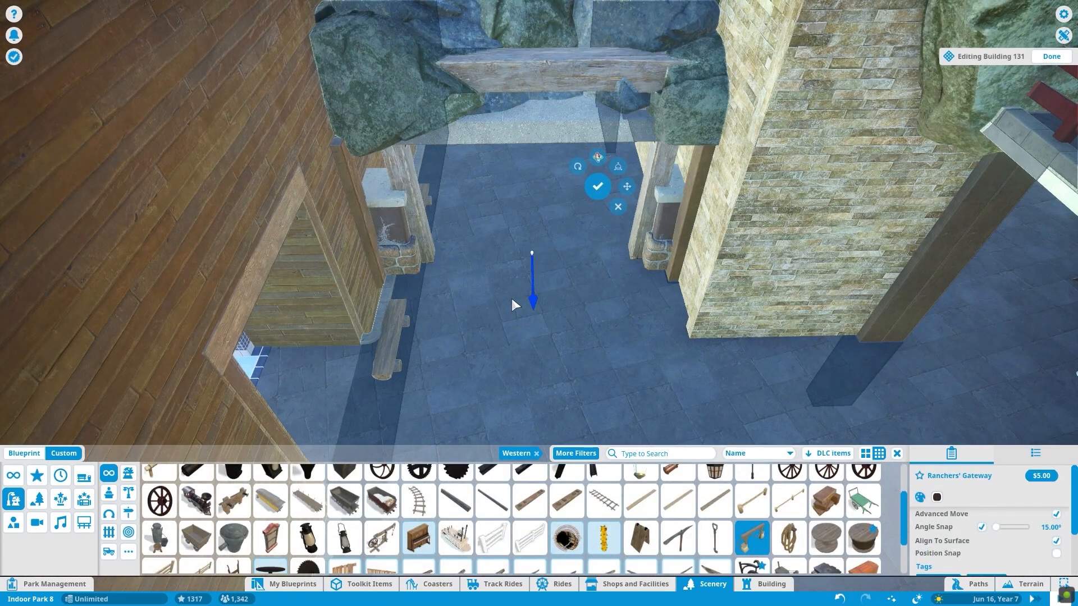
pyautogui.scroll(-3, 561, 283)
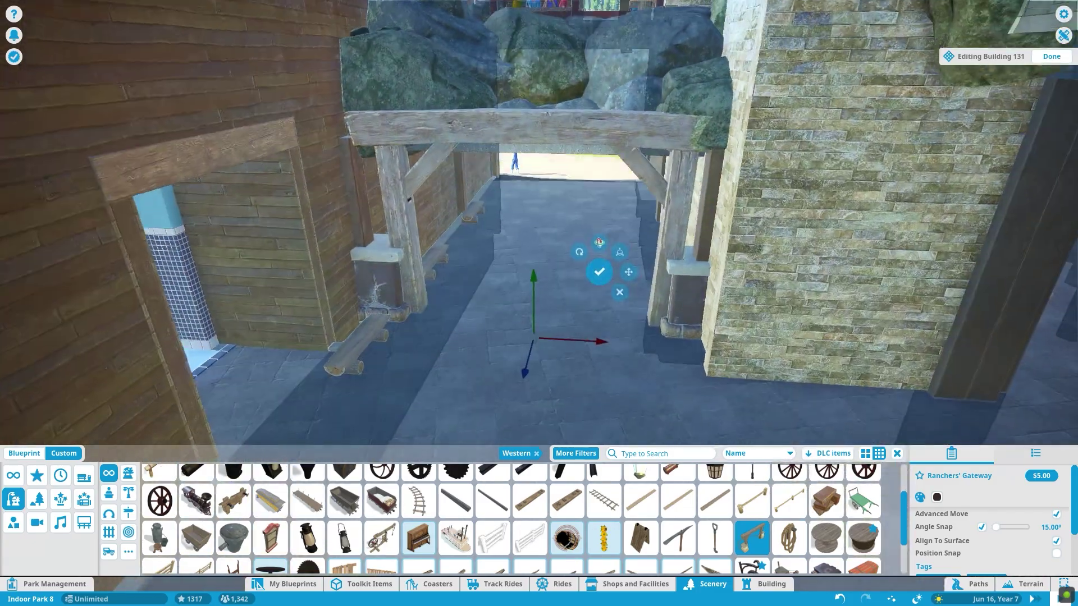
pyautogui.click(663, 269)
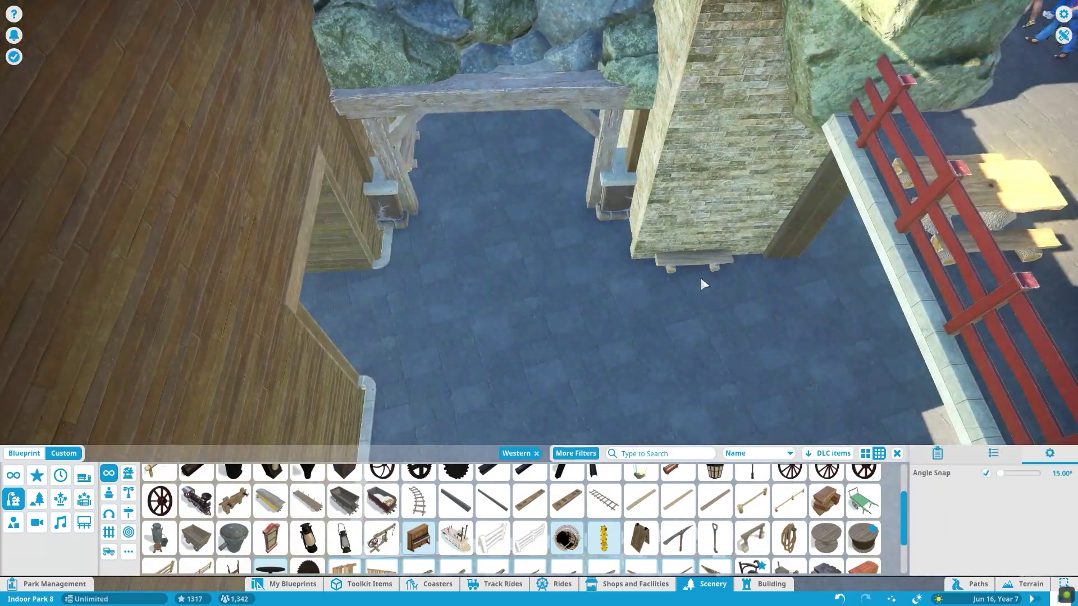
pyautogui.click(700, 274)
# - Slide the alcove wall piece slightly left using Advanced Move
pyautogui.press('v')
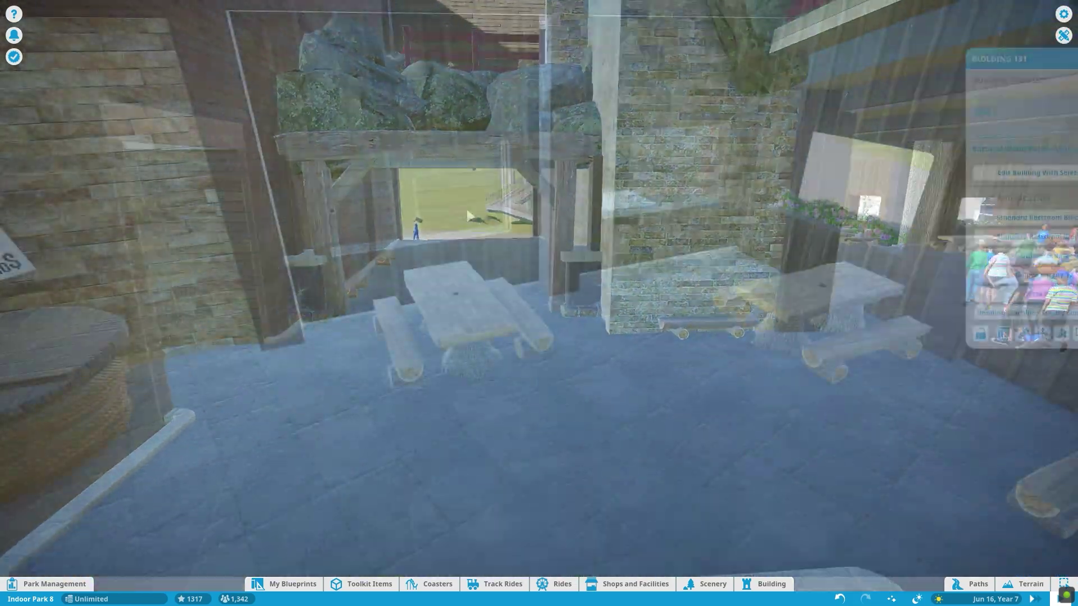
pyautogui.click(464, 207)
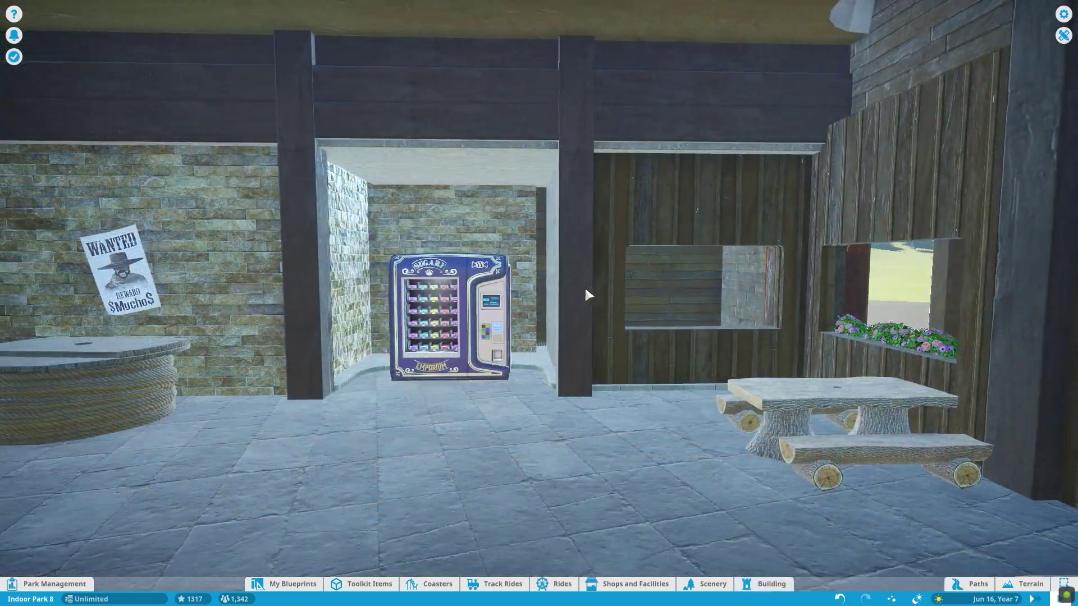
pyautogui.click(546, 148)
pyautogui.press('v')
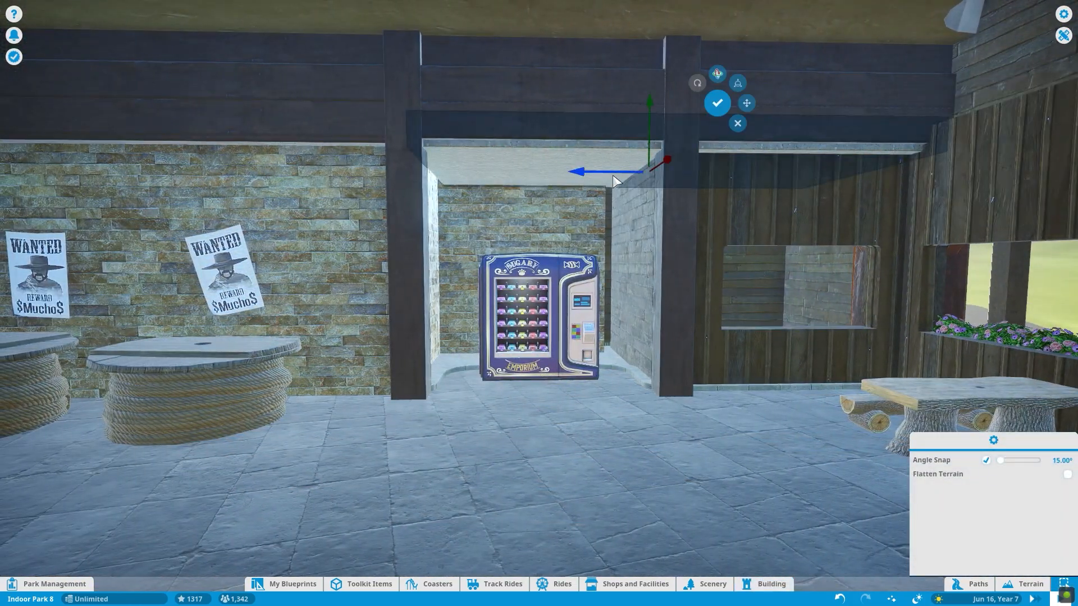
pyautogui.moveTo(613, 176); pyautogui.dragTo(595, 178)
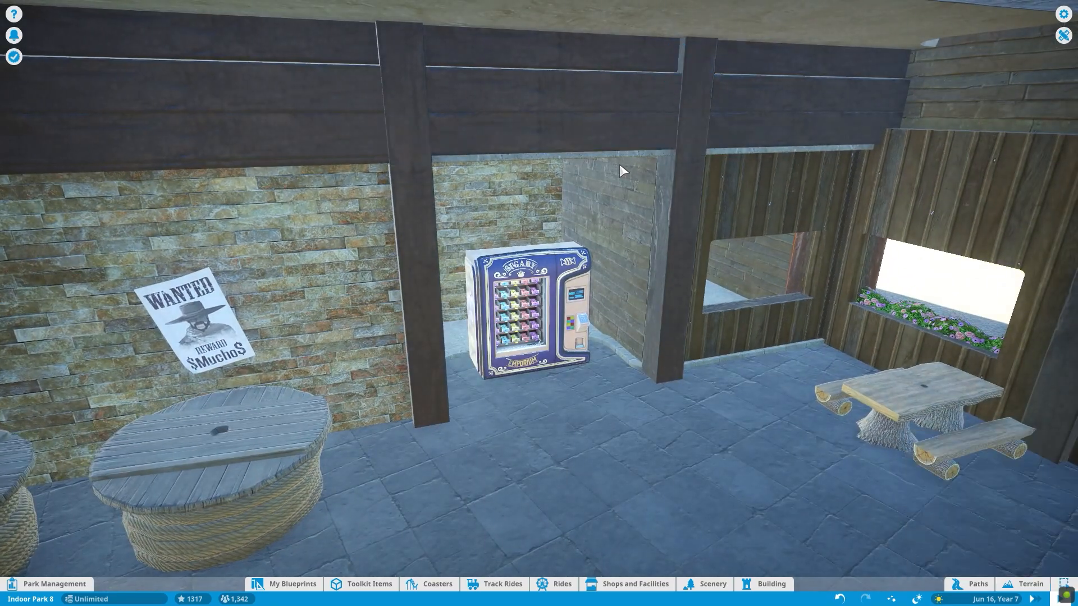
# - Reposition the overhead beam above the alcove and confirm it
pyautogui.click(603, 151)
pyautogui.scroll(-2, 570, 149)
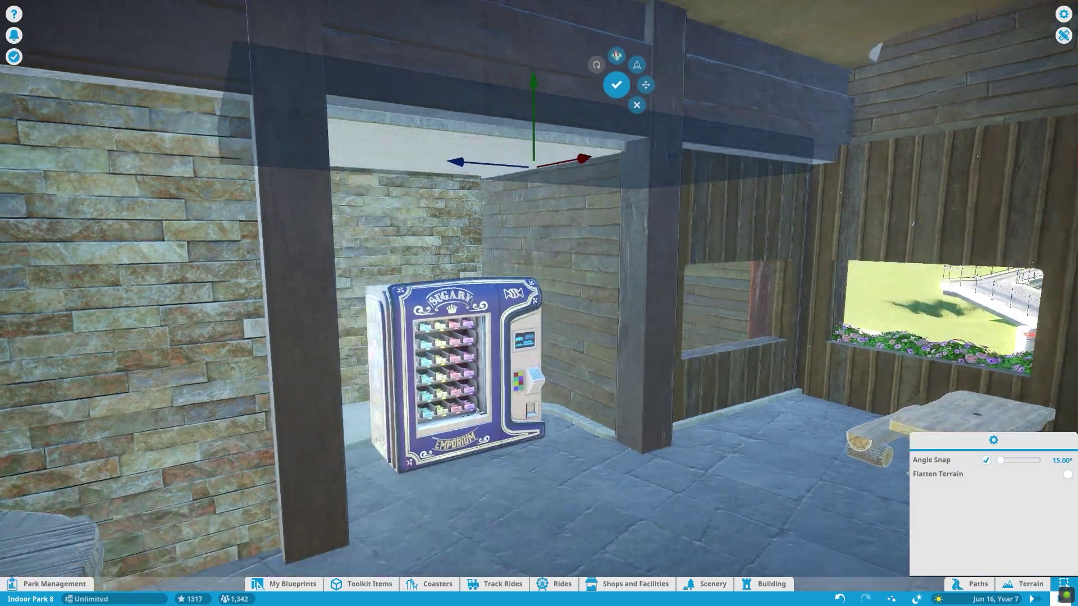
pyautogui.scroll(3, 676, 114)
pyautogui.click(676, 114)
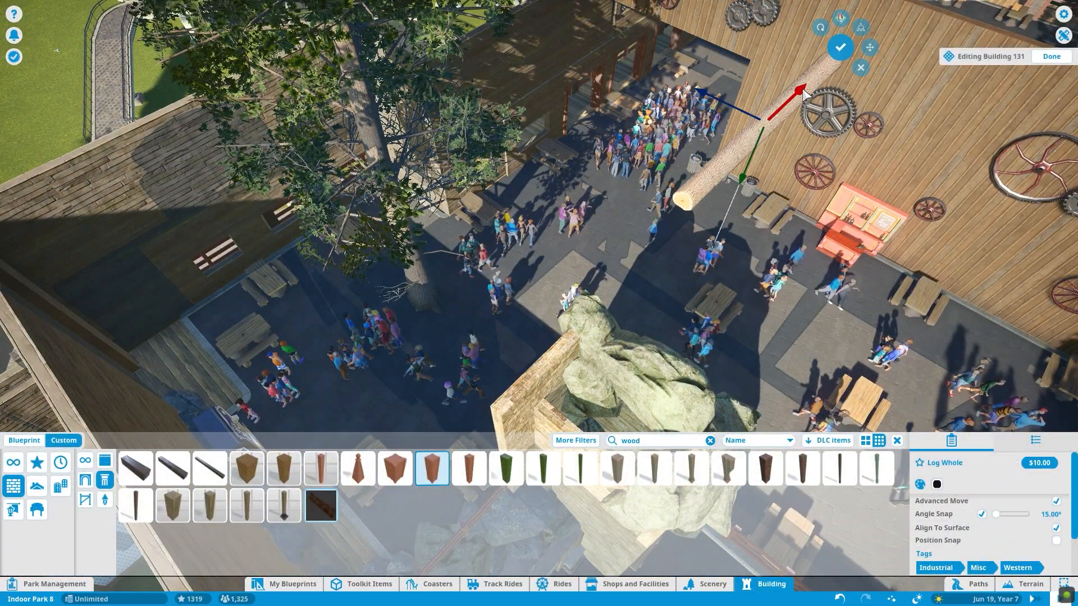
# - Duplicate the whole-log beam and place the copy beside the original
pyautogui.moveTo(858, 339); pyautogui.dragTo(597, 200)
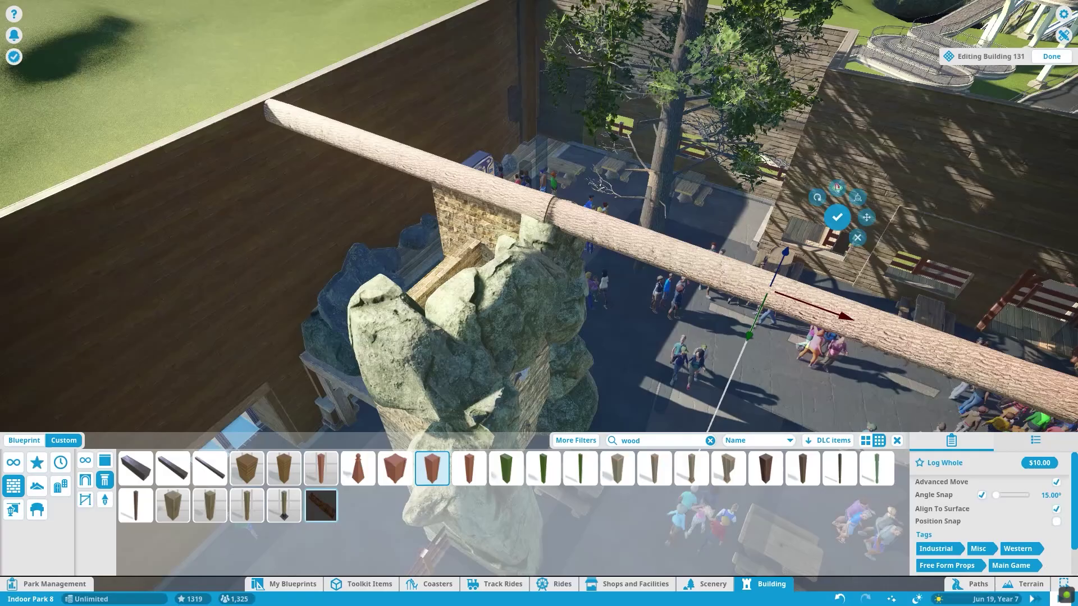
pyautogui.moveTo(952, 431); pyautogui.dragTo(419, 207)
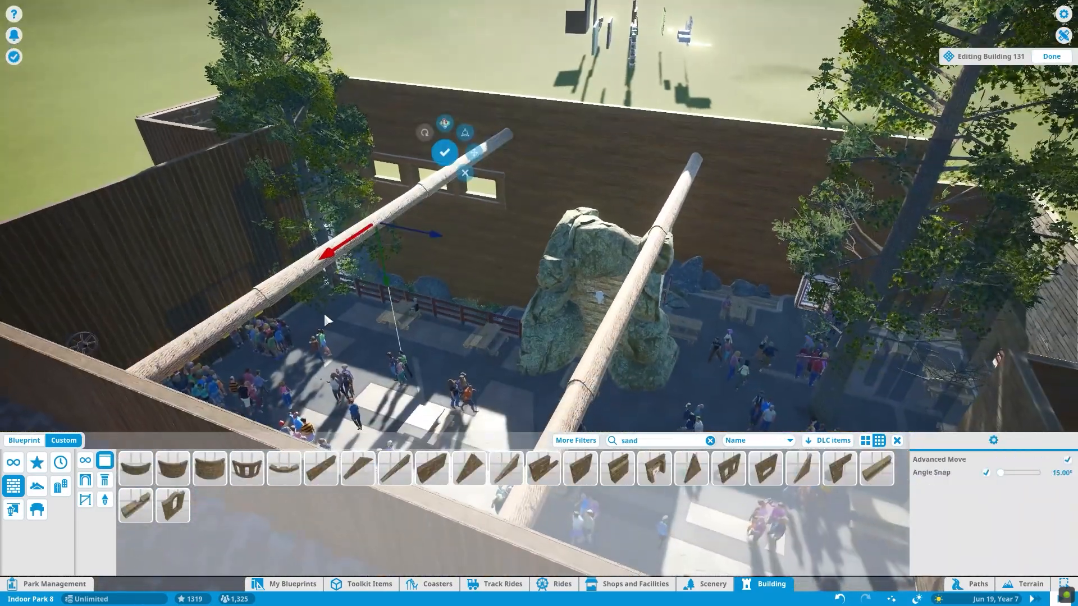
pyautogui.scroll(2, 605, 266)
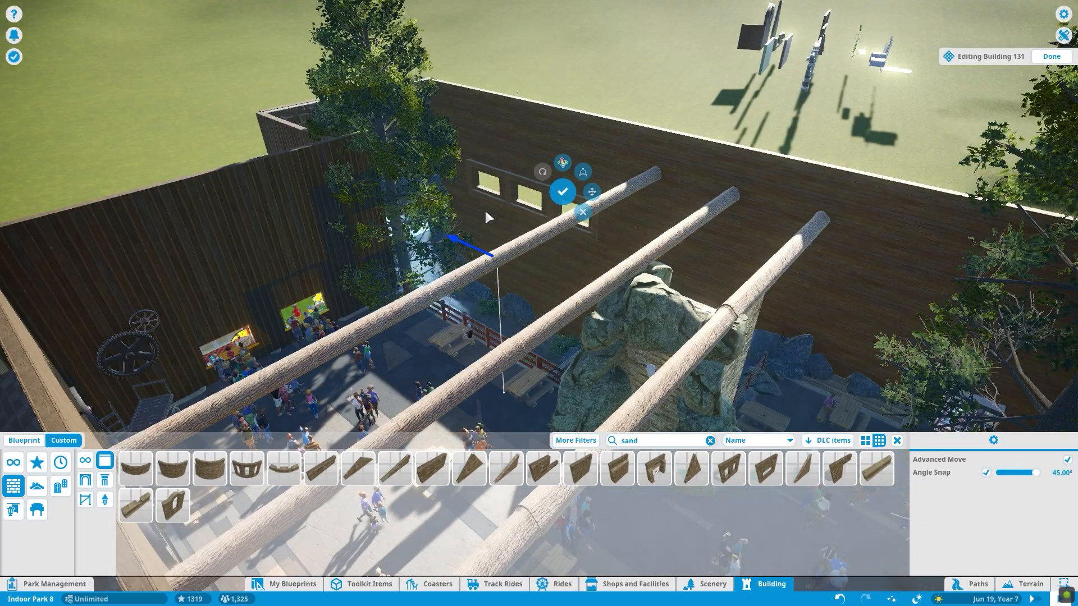
pyautogui.click(485, 208)
pyautogui.click(396, 199)
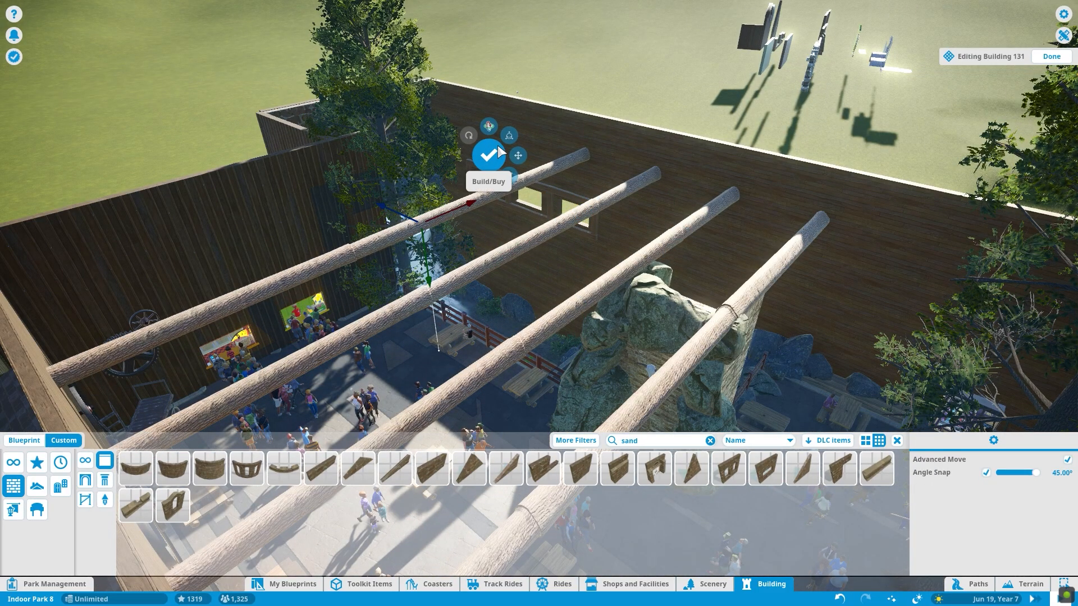
# - Clear the parts search and pick the lime plaster wall piece
pyautogui.press('q')
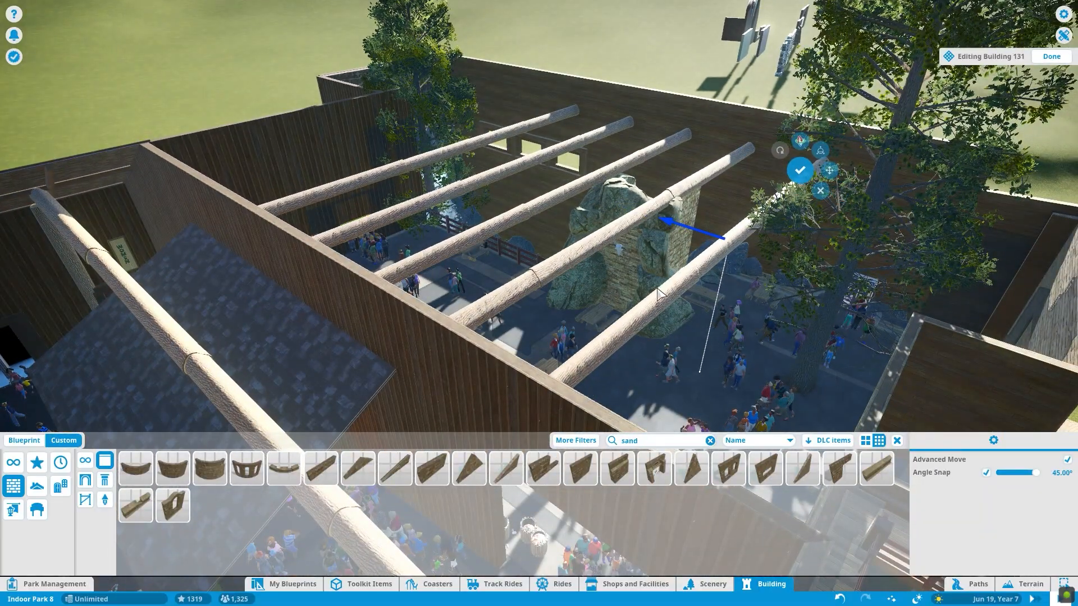
pyautogui.press('q')
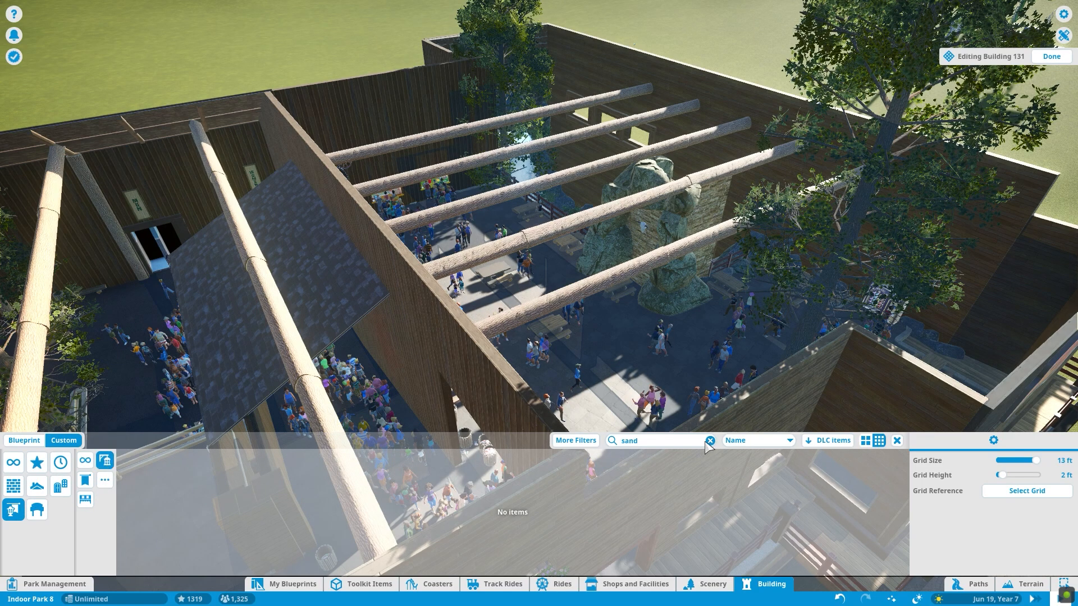
pyautogui.click(711, 441)
pyautogui.scroll(5, 552, 334)
pyautogui.click(544, 262)
pyautogui.scroll(3, 625, 314)
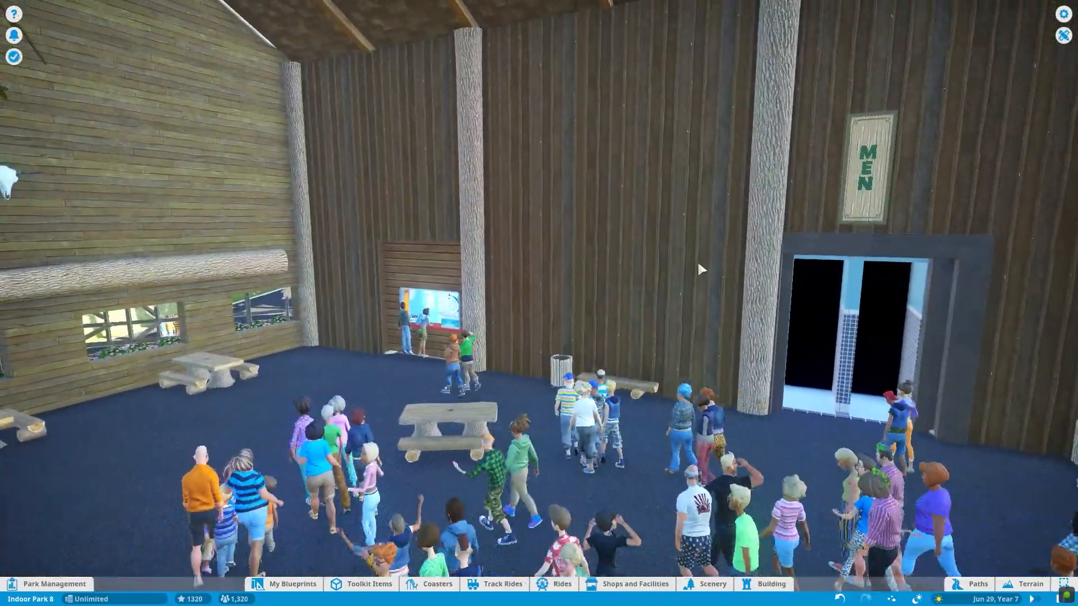
# - Rotate the camera up over the crowd toward the restroom corridor
pyautogui.press('e')
pyautogui.press('q')
pyautogui.scroll(-5, 539, 303)
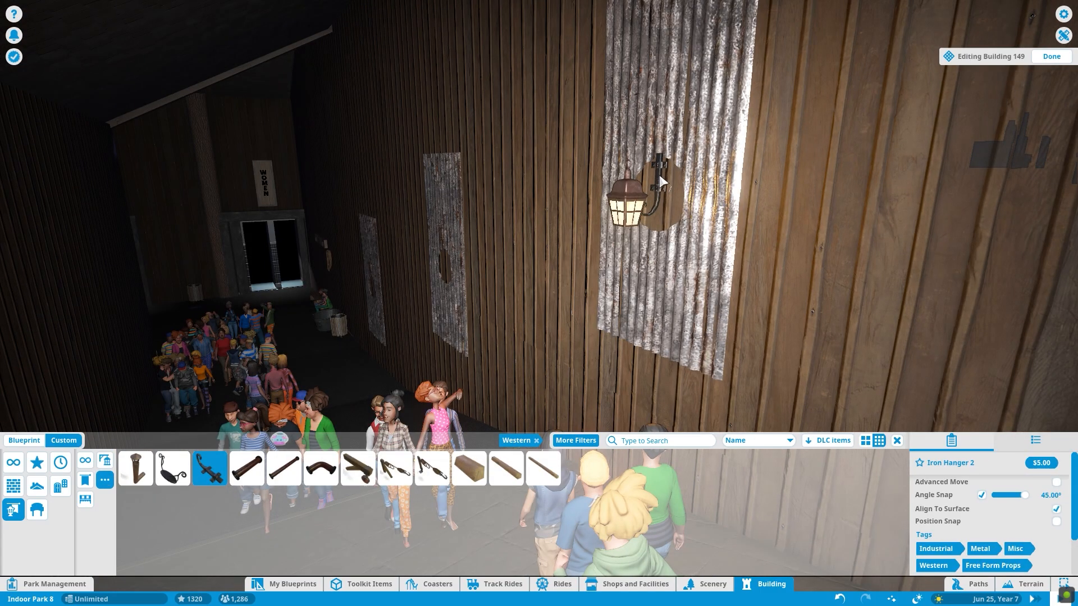
# - Undo a sideways move of the hanging lamp and lower it on the metal panel
pyautogui.click(662, 185)
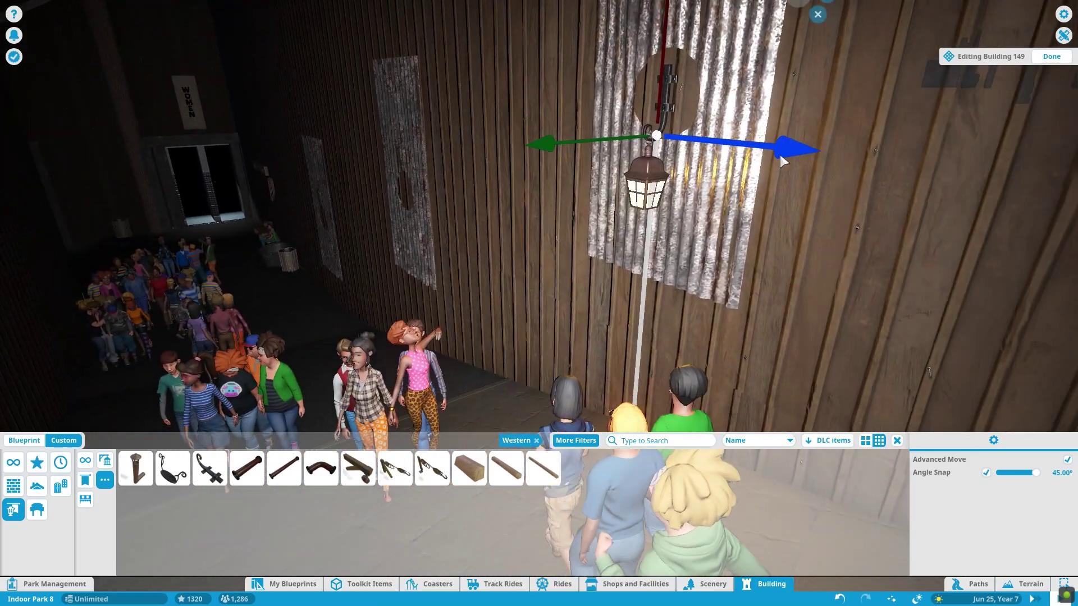
pyautogui.moveTo(781, 154)
pyautogui.mouseDown()
pyautogui.moveTo(403, 72)
pyautogui.moveTo(426, 161)
pyautogui.mouseUp()
pyautogui.hotkey('ctrl', 'z')
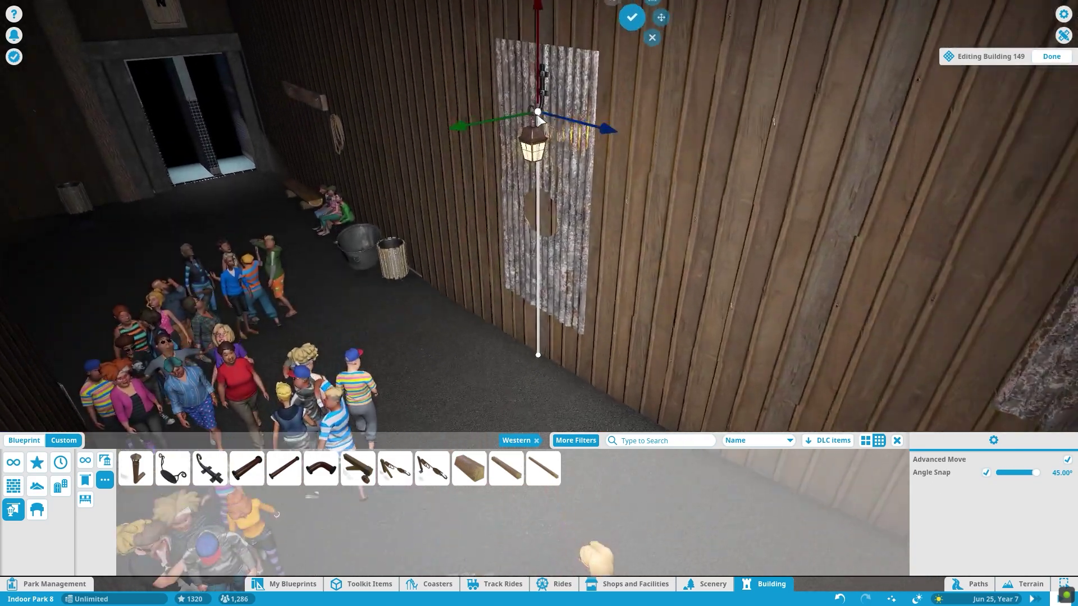
pyautogui.moveTo(539, 118); pyautogui.dragTo(569, 225)
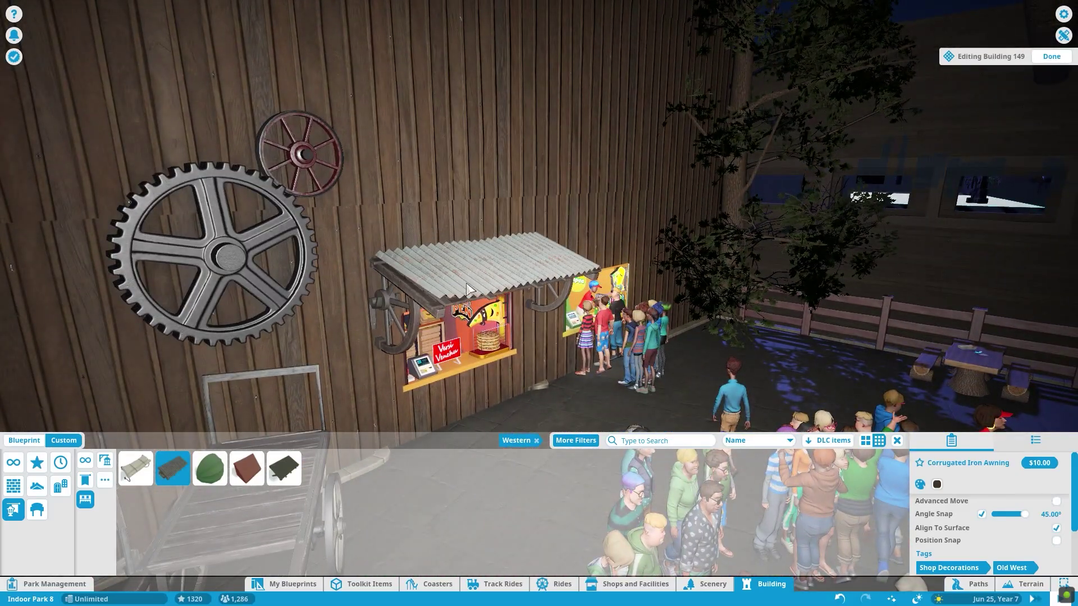
# - Fit corrugated awnings over both food windows and hang a projecting Western sign on the side wall
pyautogui.click(469, 289)
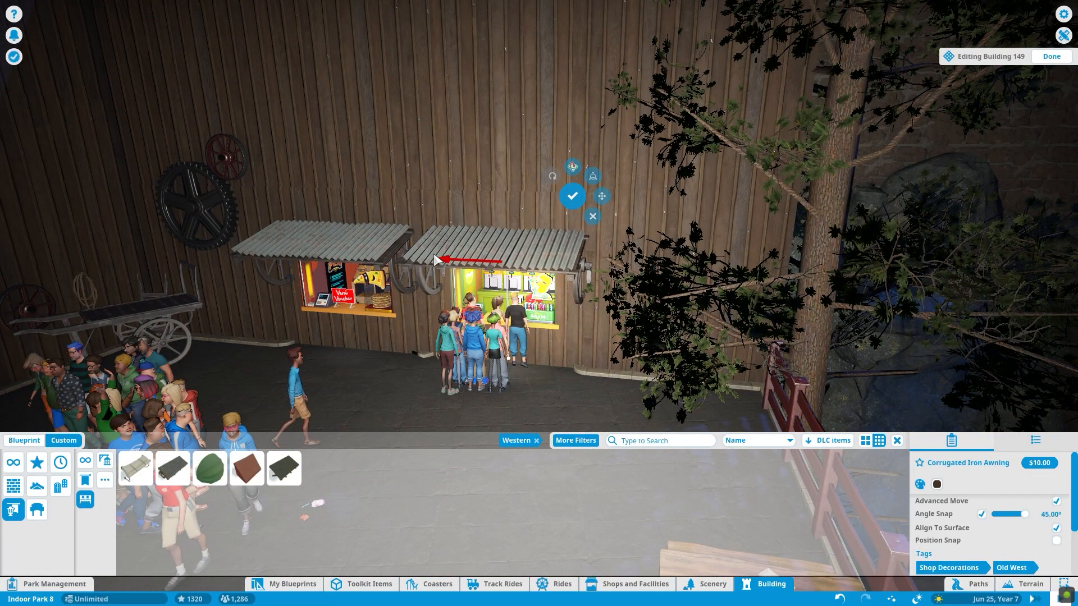
pyautogui.scroll(-3, 554, 200)
pyautogui.click(36, 509)
pyautogui.click(283, 469)
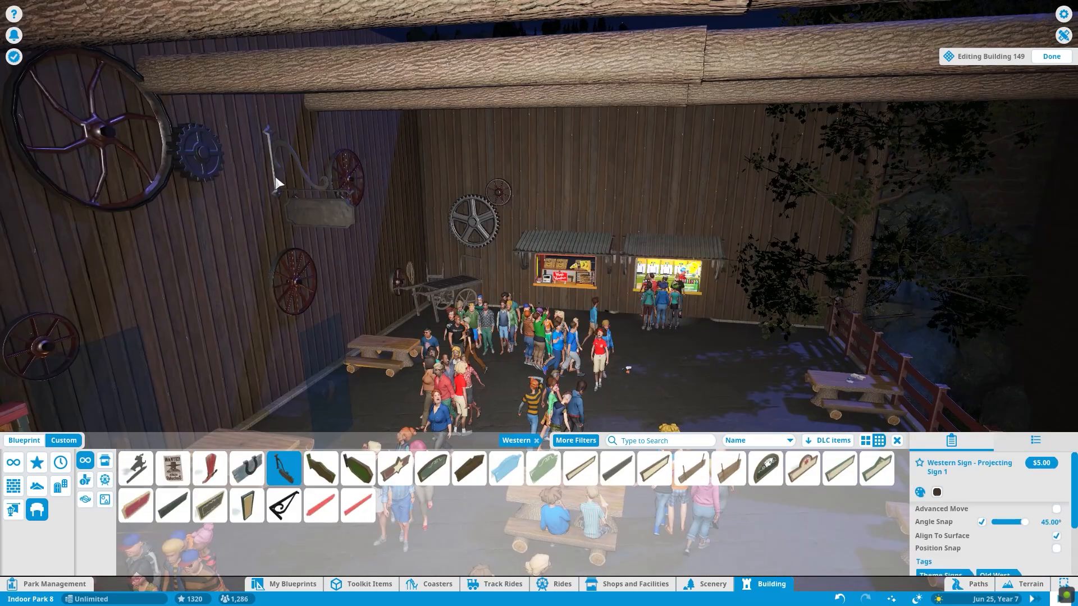
pyautogui.click(279, 181)
pyautogui.scroll(2, 590, 194)
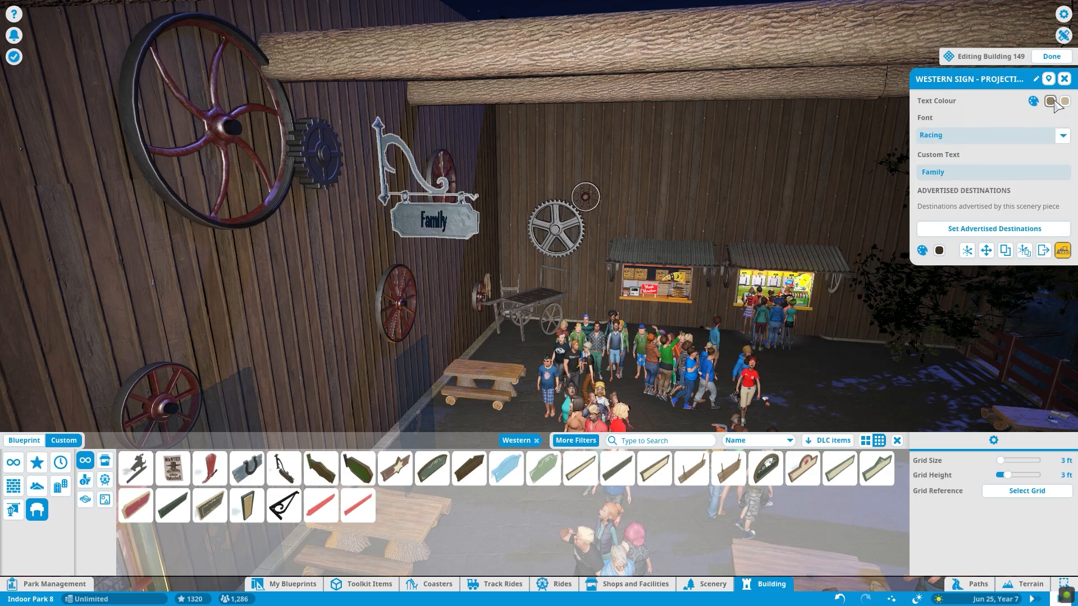
# - Add Western wall signs above the windows, edit the drinks sign text, and put an iron wheel high on the wall
pyautogui.click(431, 475)
pyautogui.scroll(3, 692, 151)
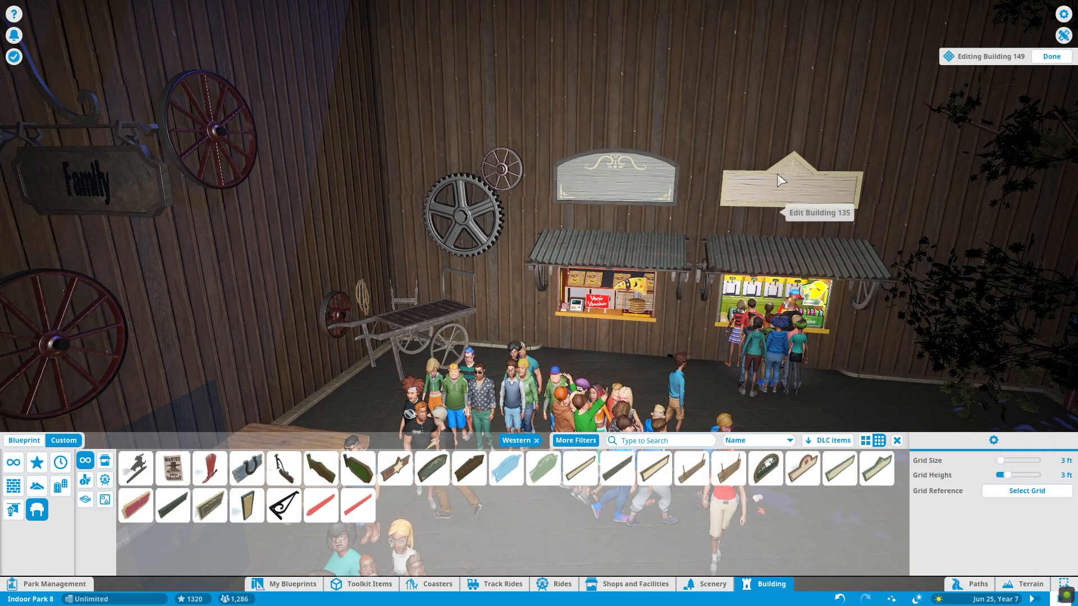
pyautogui.click(780, 180)
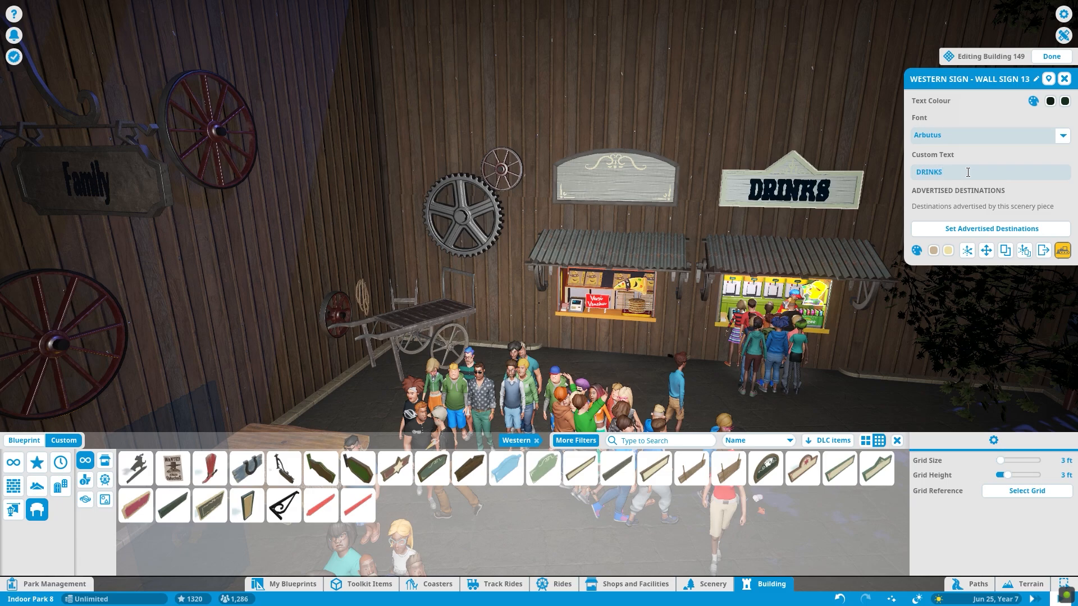
pyautogui.click(1063, 79)
pyautogui.scroll(-3, 337, 106)
pyautogui.click(337, 106)
pyautogui.click(790, 84)
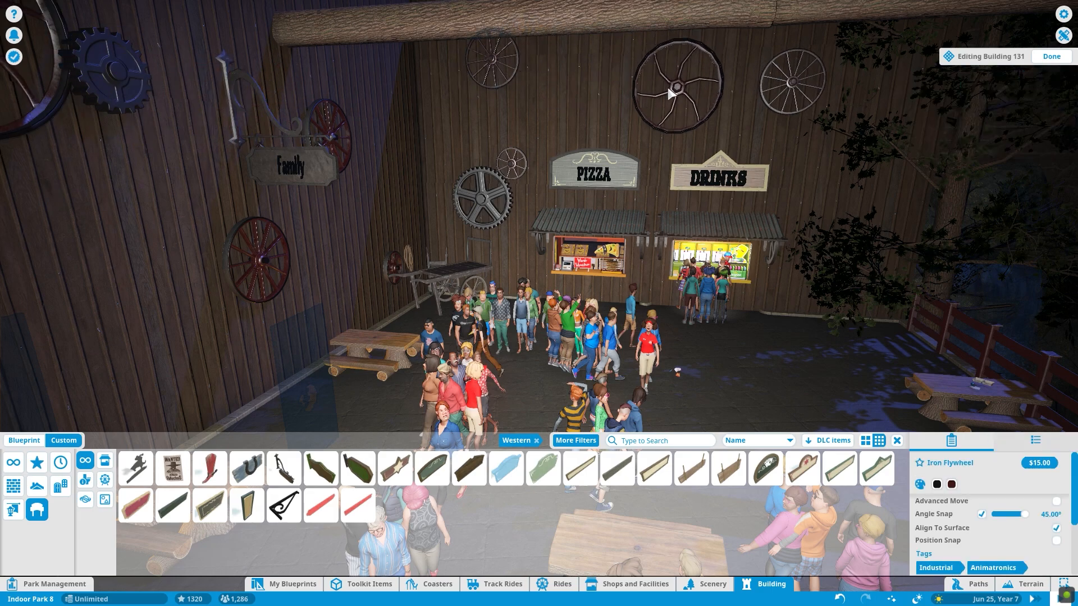
# - Place a small iron gear among the wheels on the plank wall, then stop decorating
pyautogui.click(105, 79)
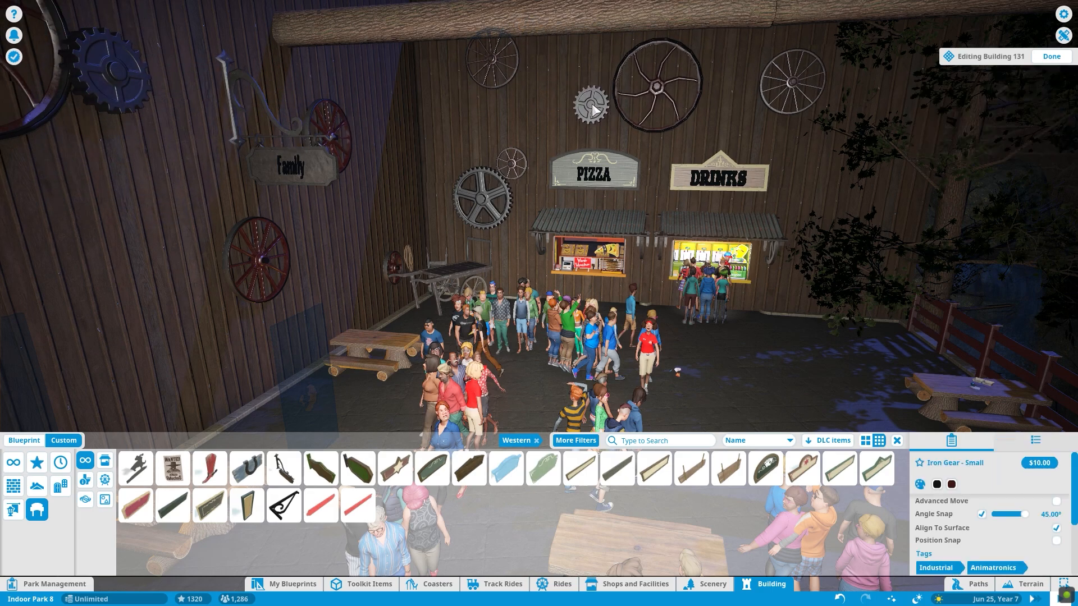
pyautogui.click(718, 84)
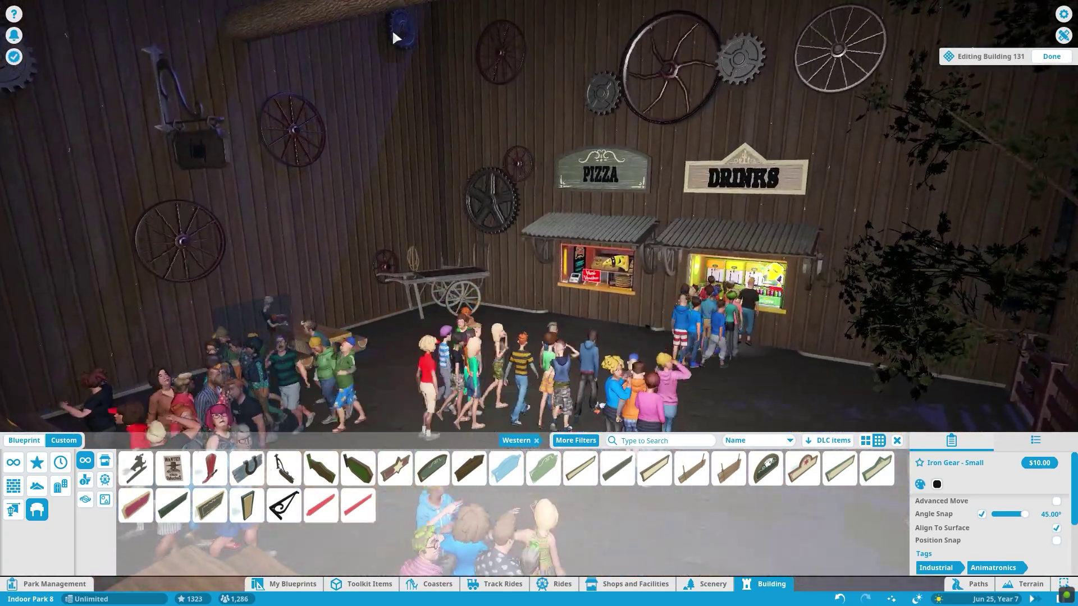
pyautogui.scroll(-3, 338, 244)
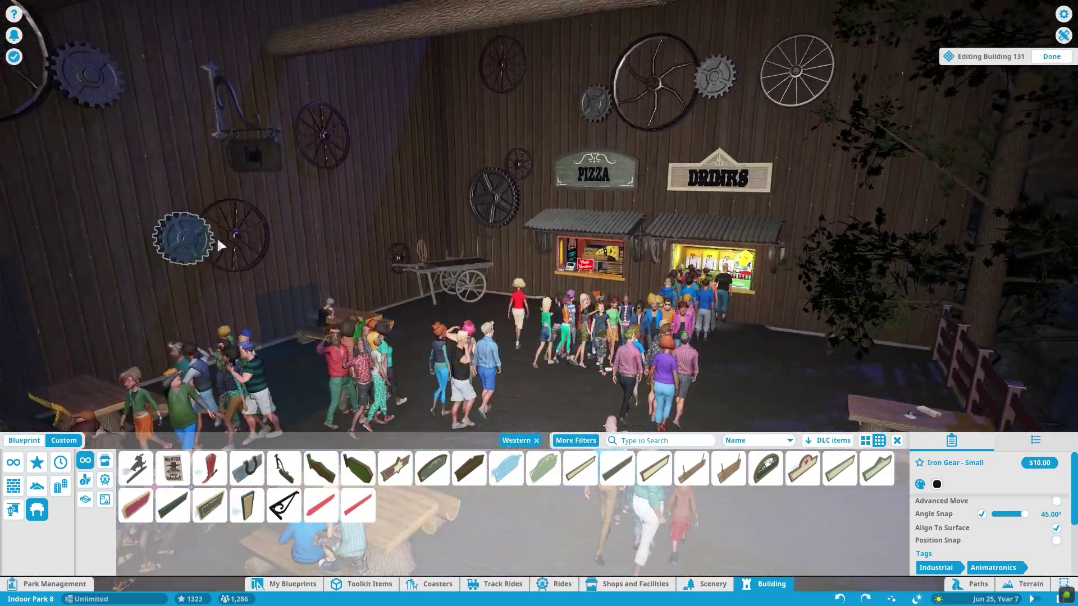
pyautogui.click(323, 136)
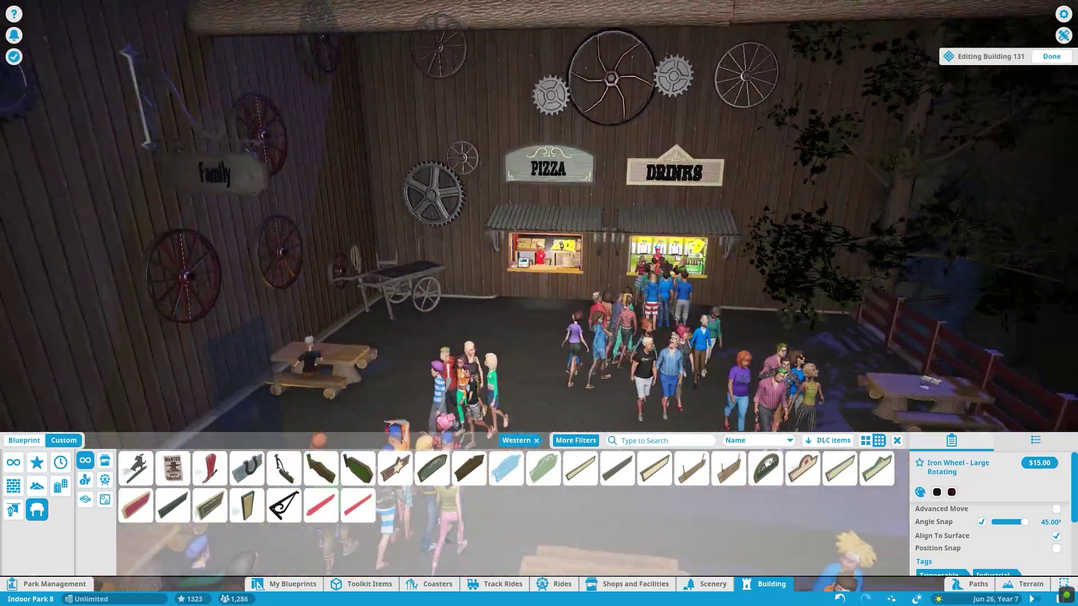
pyautogui.rightClick(522, 104)
pyautogui.click(12, 509)
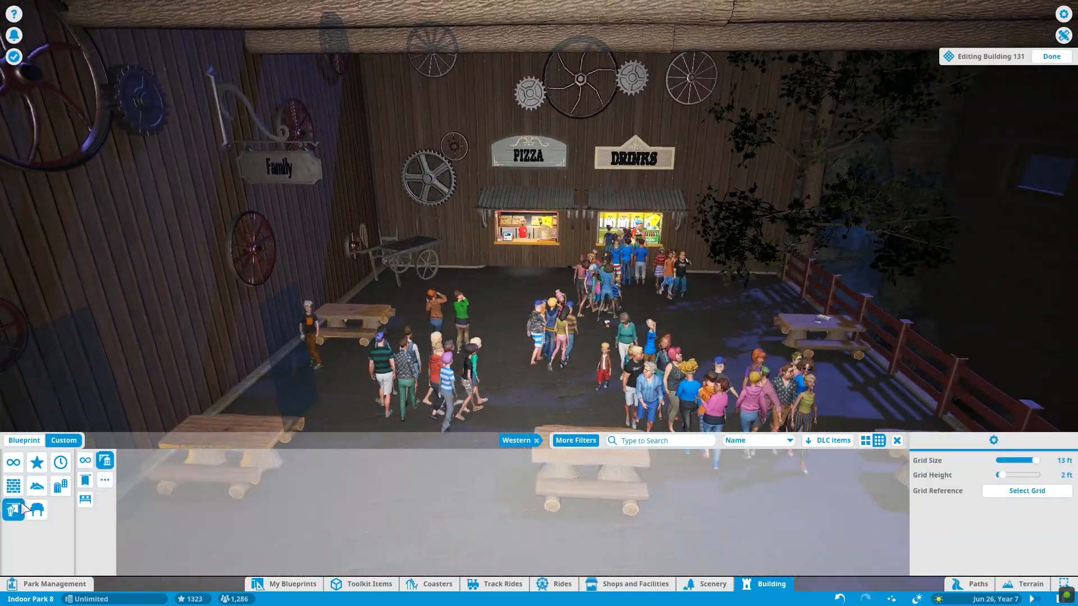
# - Set a small oil lamp on the rock by the wall and confirm its position
pyautogui.click(247, 469)
pyautogui.click(284, 469)
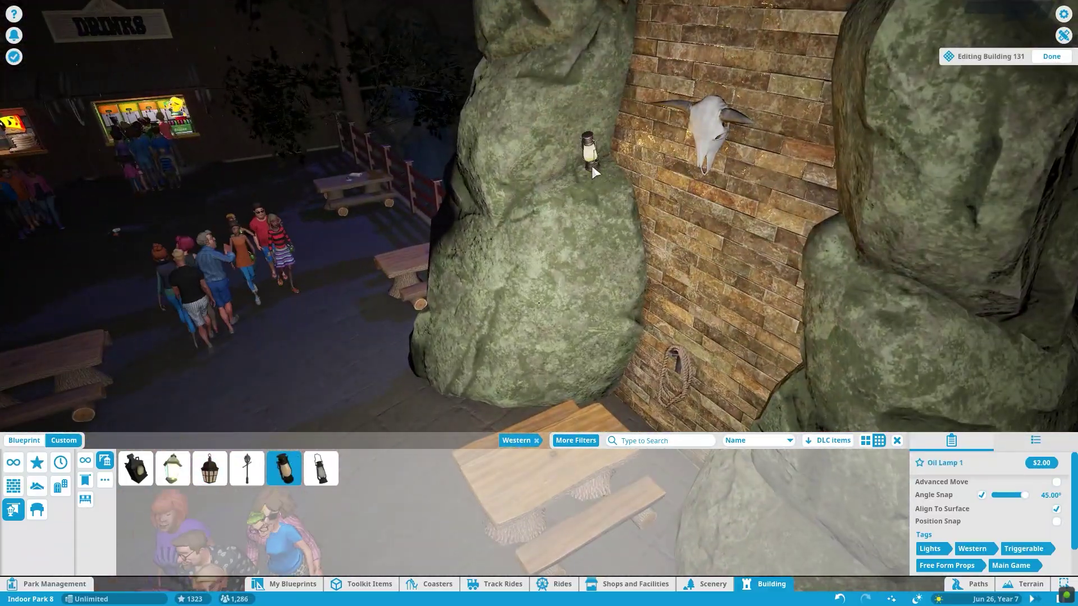
pyautogui.click(592, 172)
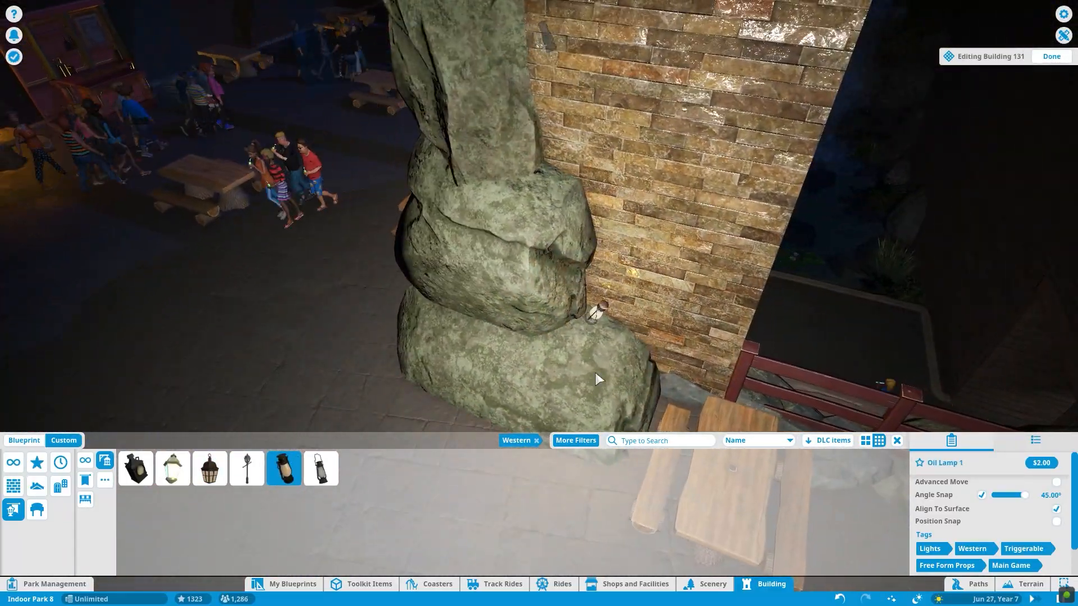
pyautogui.click(596, 311)
pyautogui.scroll(3, 592, 191)
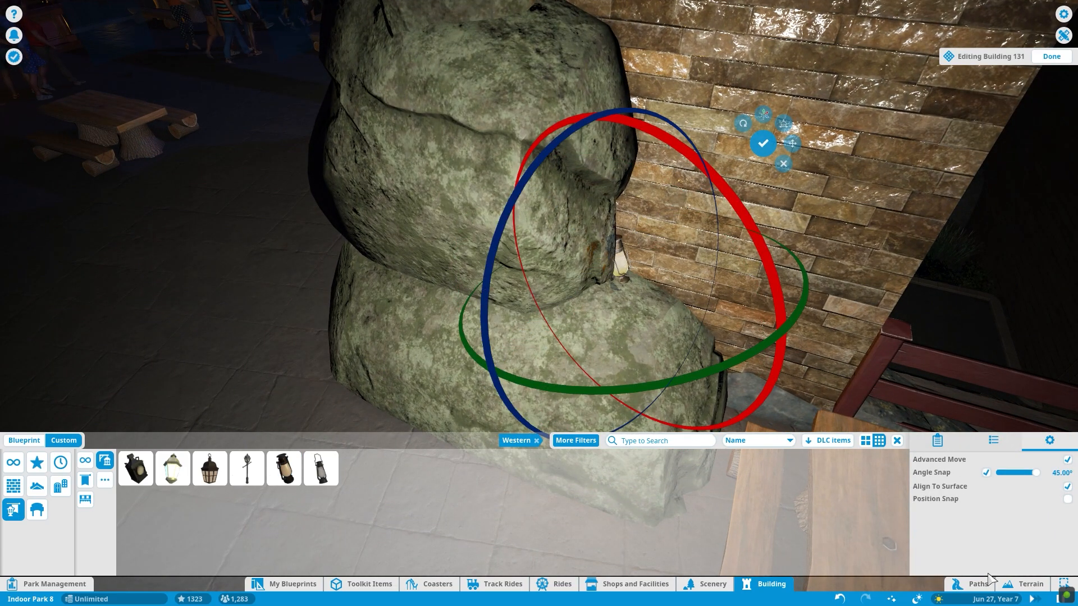
pyautogui.scroll(-3, 608, 273)
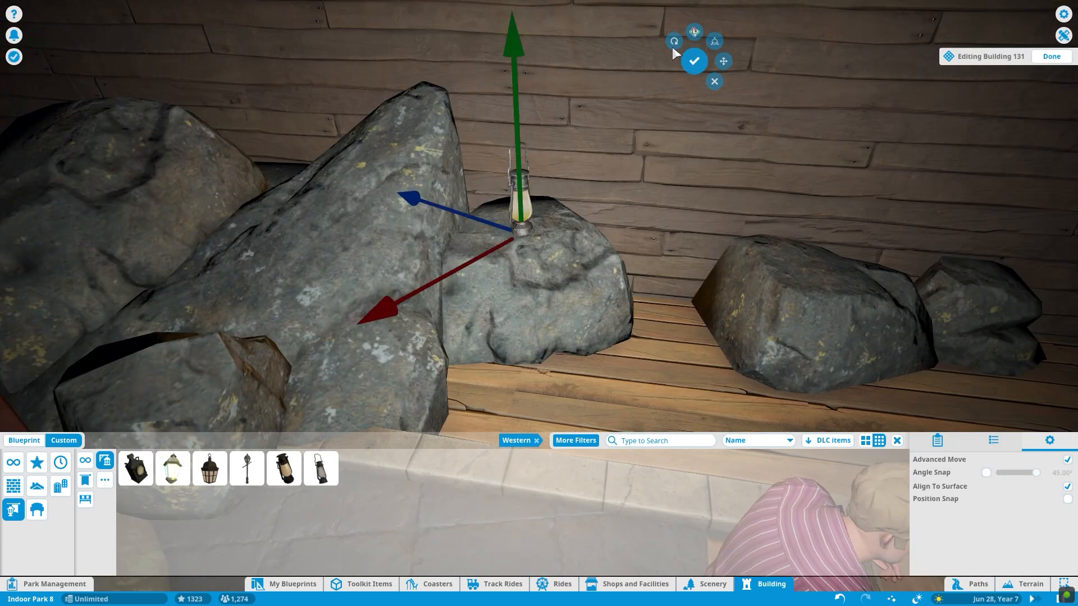
pyautogui.click(687, 46)
pyautogui.scroll(-5, 758, 234)
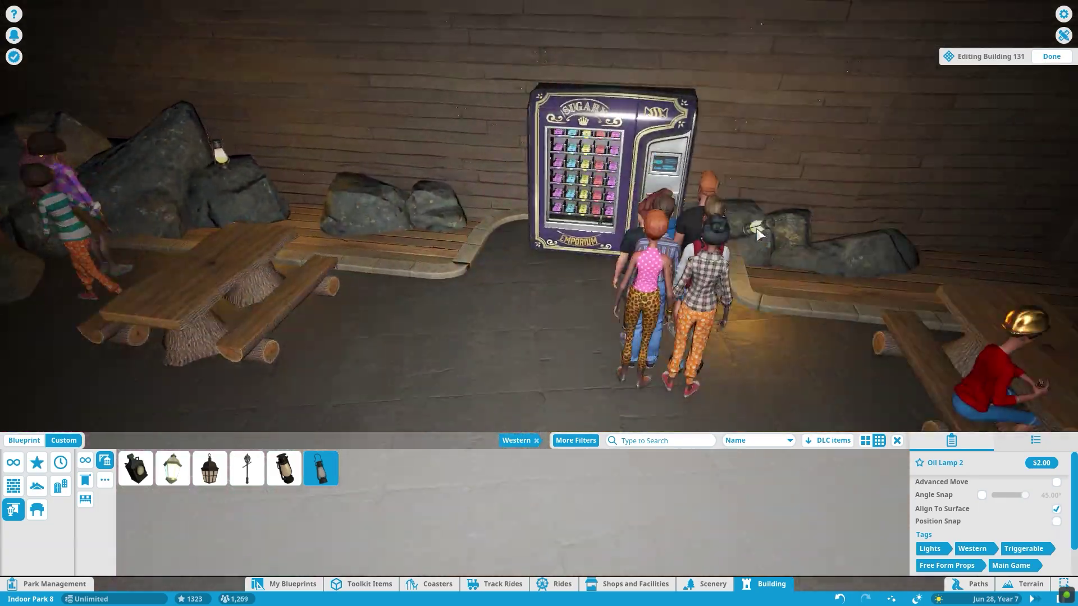
# - Mount an Iron Square Lamp on the right-hand wooden wall and confirm it
pyautogui.press('d')
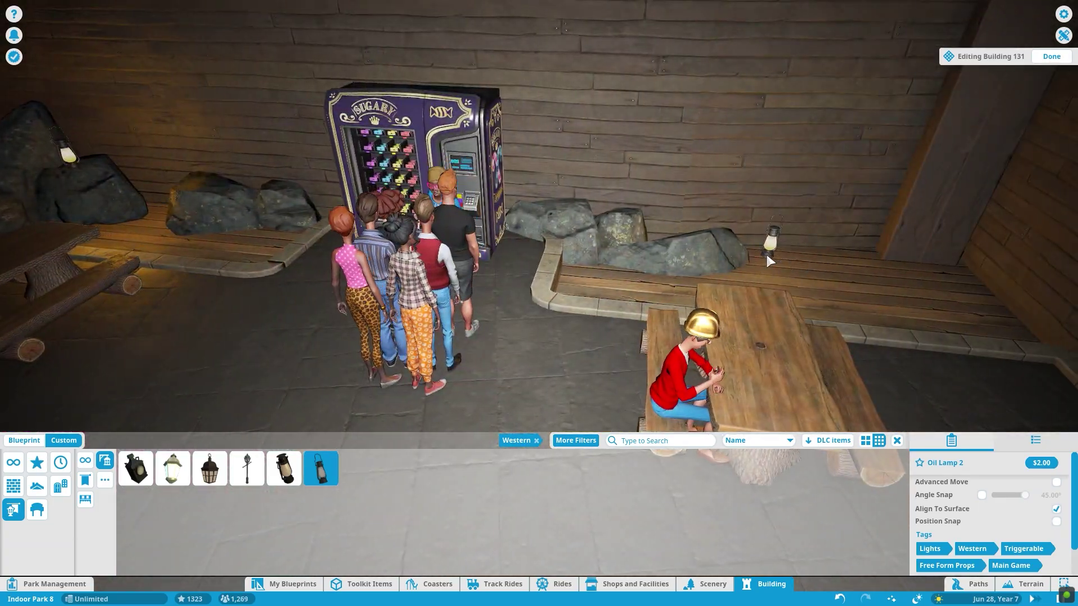
pyautogui.scroll(-5, 769, 262)
pyautogui.click(209, 469)
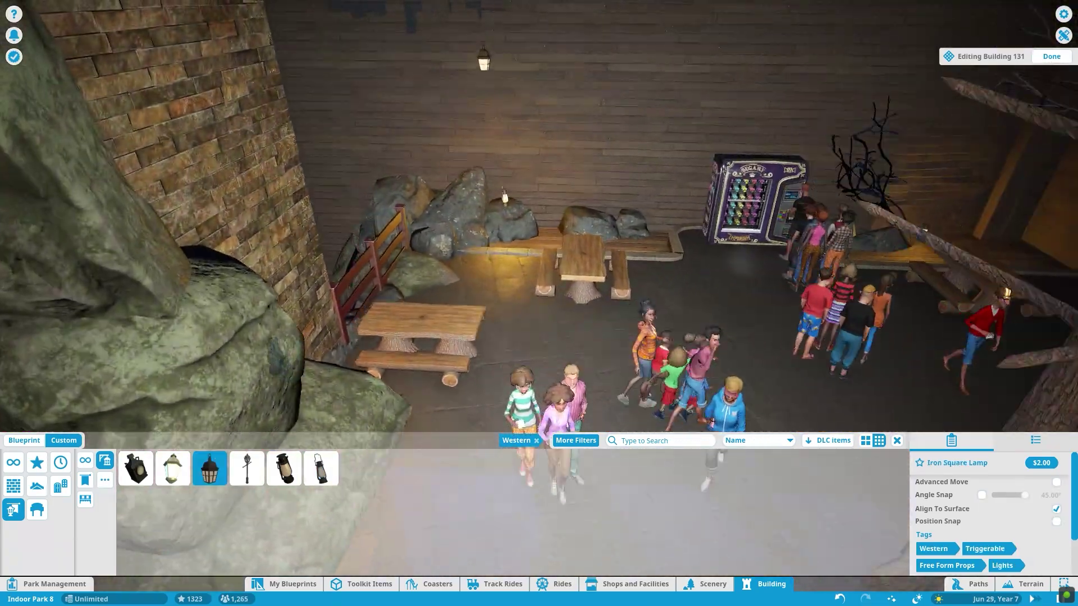
pyautogui.scroll(5, 381, 214)
pyautogui.click(381, 214)
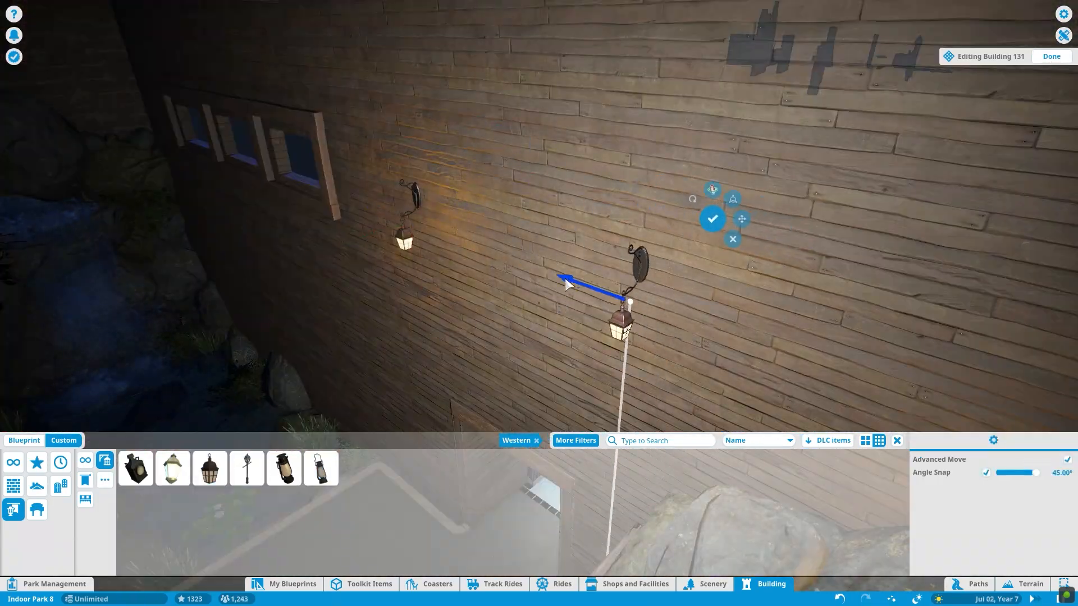
pyautogui.scroll(-3, 589, 235)
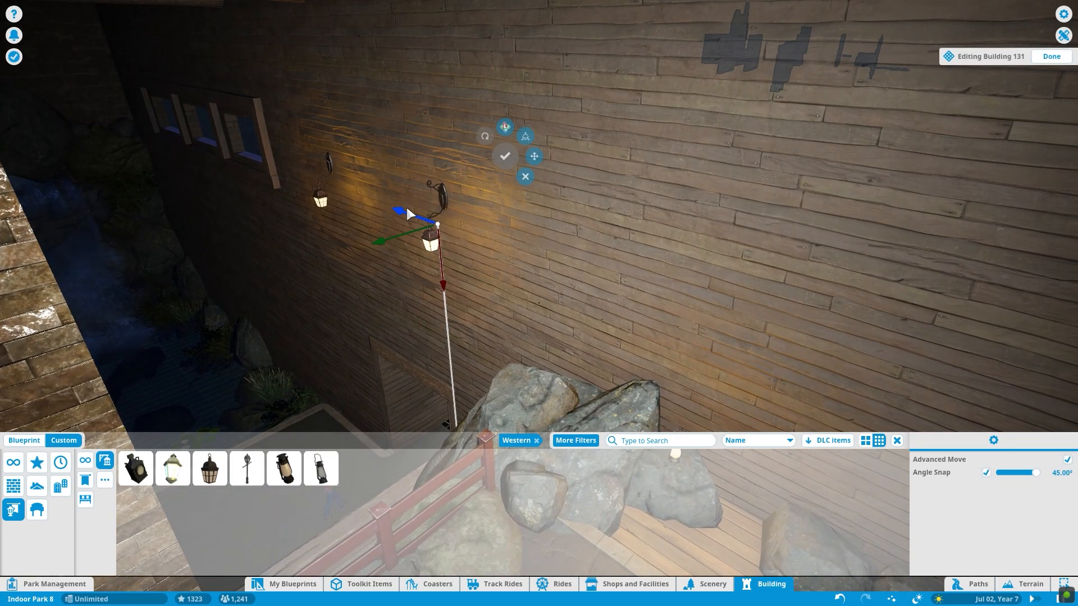
pyautogui.scroll(-3, 530, 219)
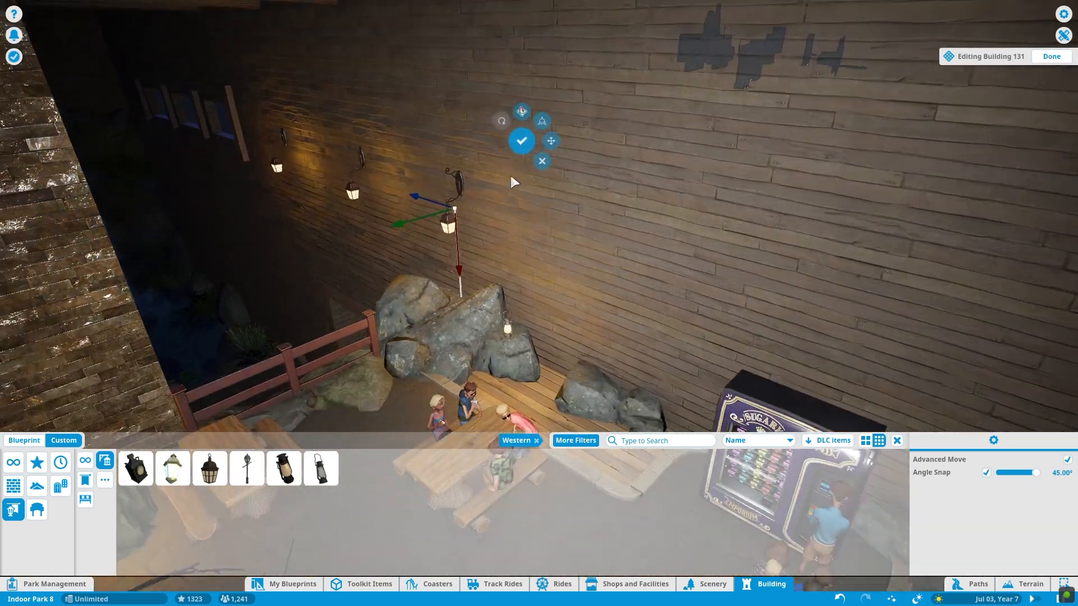
pyautogui.click(510, 146)
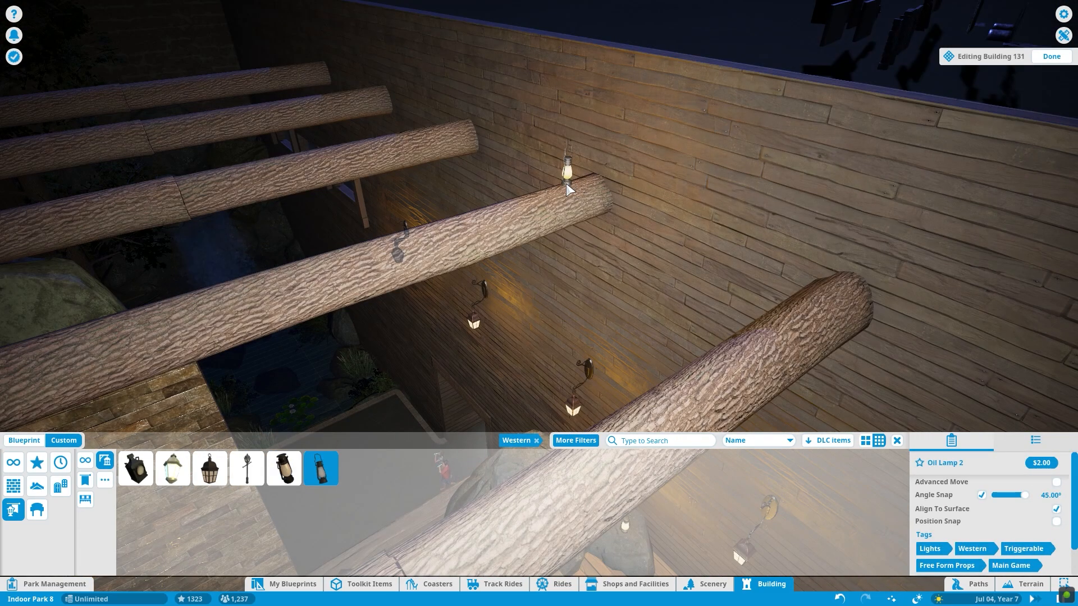
# - Set an oil lamp on a ceiling log over the courtyard
pyautogui.press('a')
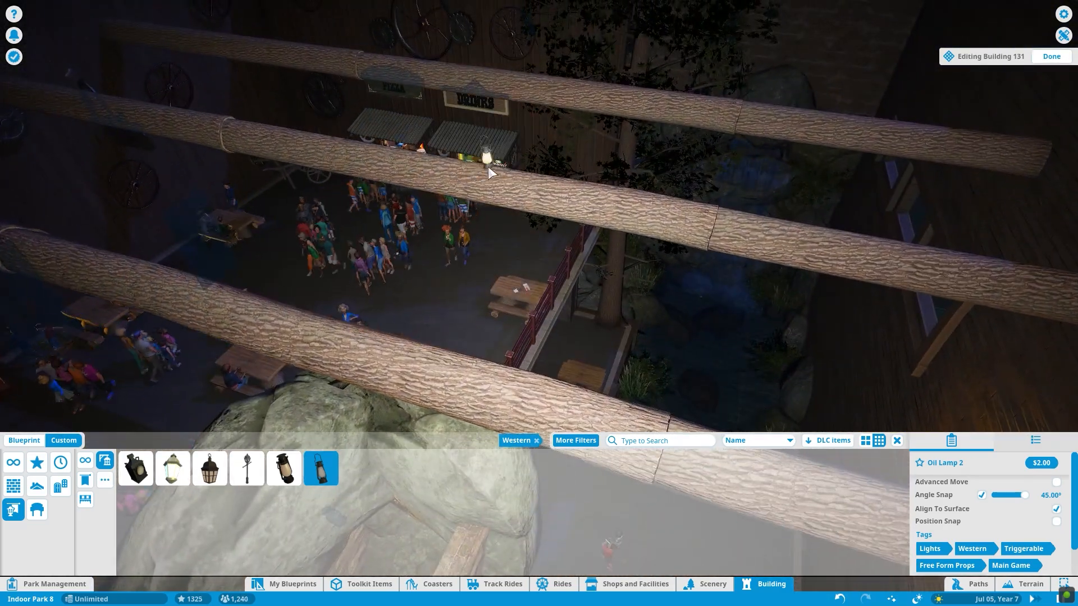
pyautogui.click(488, 166)
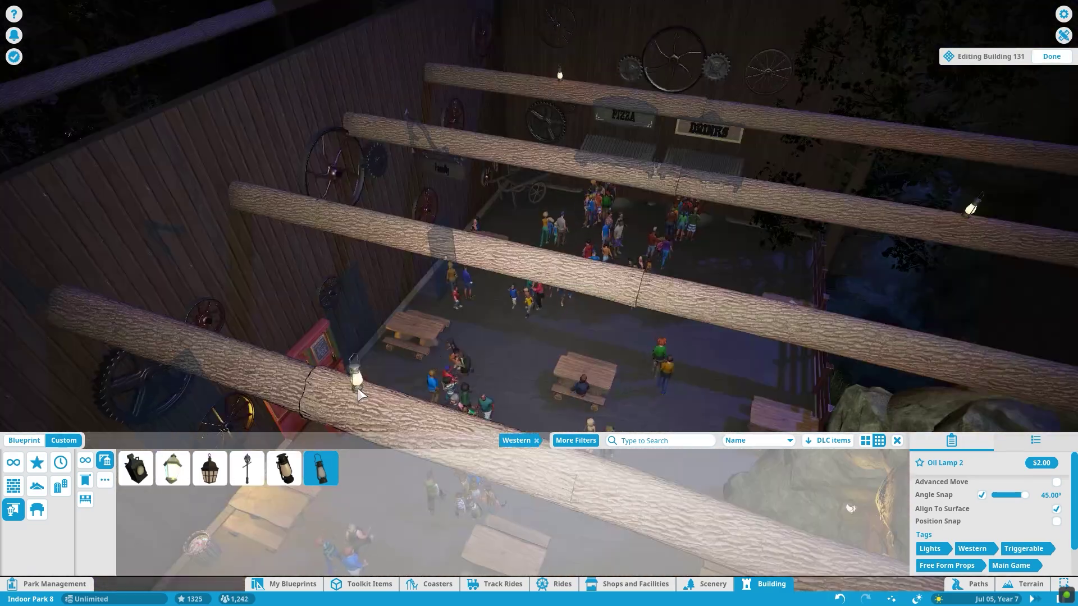
pyautogui.scroll(-5, 540, 253)
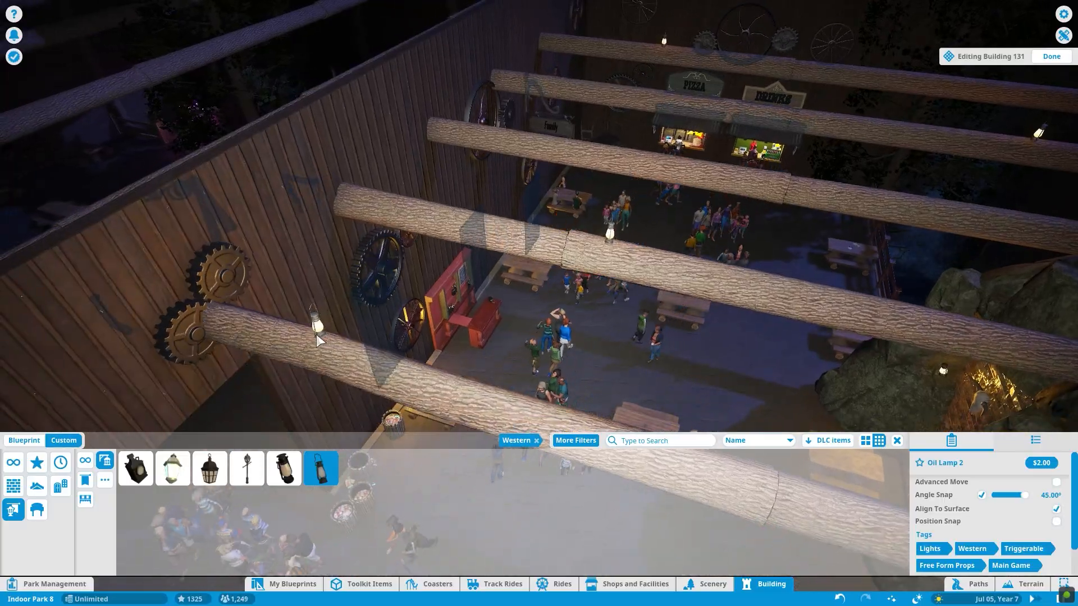
pyautogui.press('e')
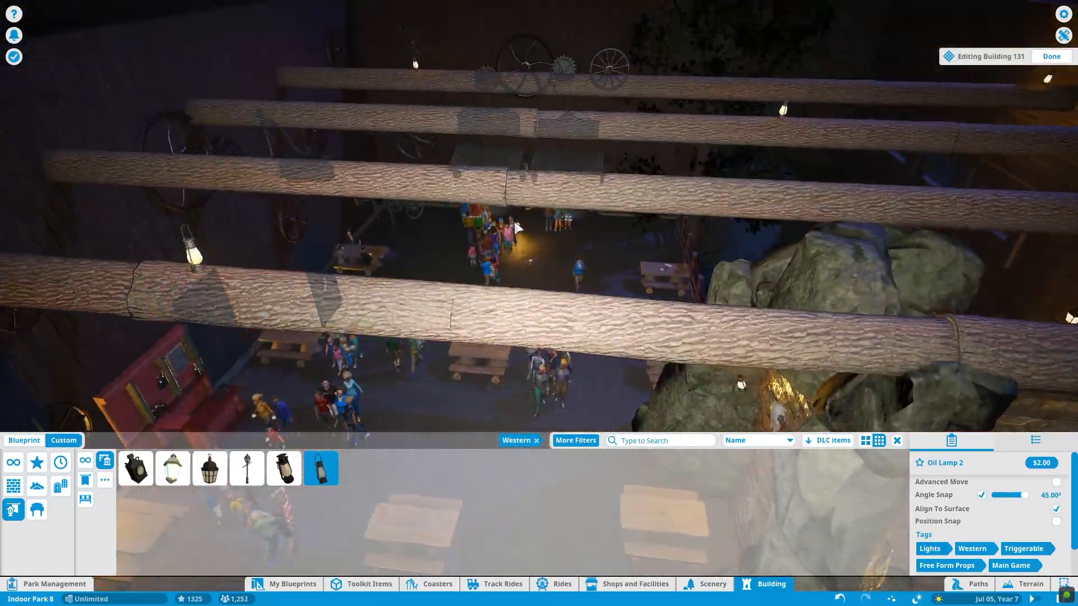
# - Slide the wall lantern left along the wall and confirm its new spot
pyautogui.press('w')
pyautogui.rightClick(735, 304)
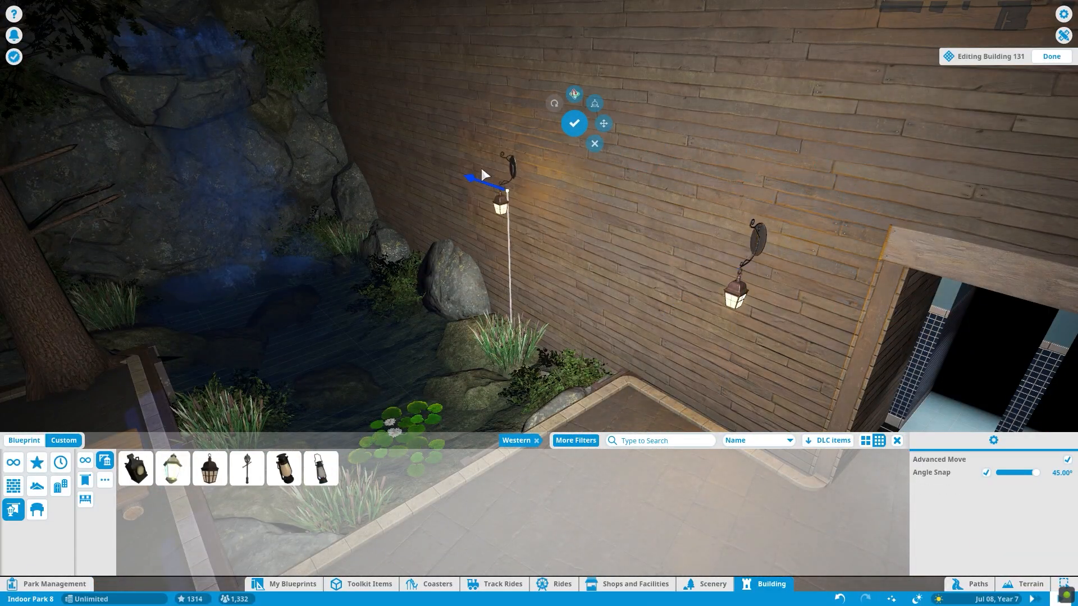
pyautogui.moveTo(483, 174); pyautogui.dragTo(397, 96)
pyautogui.click(508, 99)
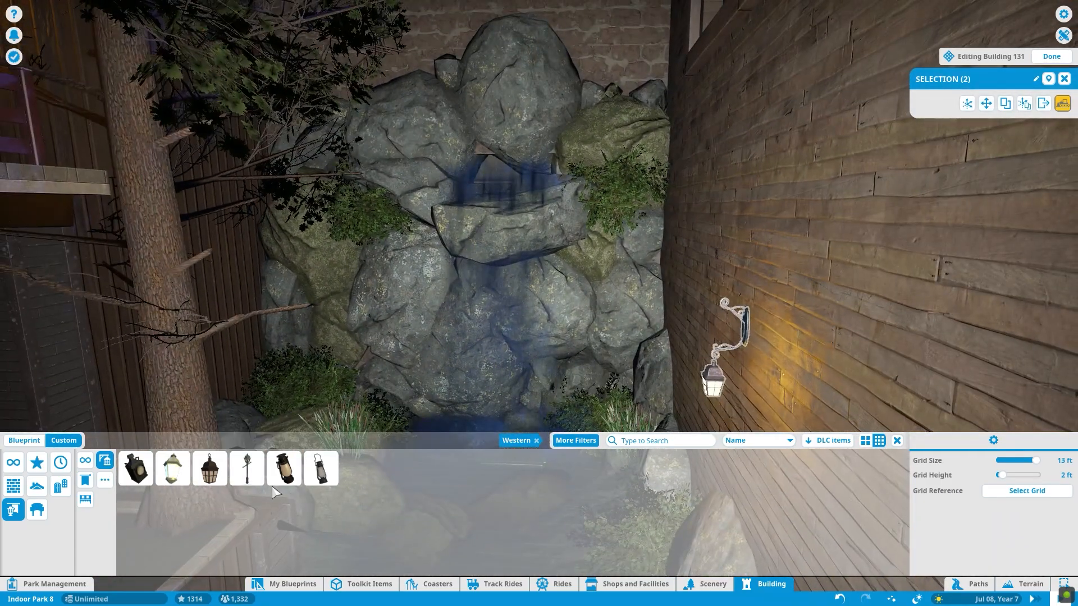
# - Set a small oil lamp among the waterfall rocks
pyautogui.click(286, 469)
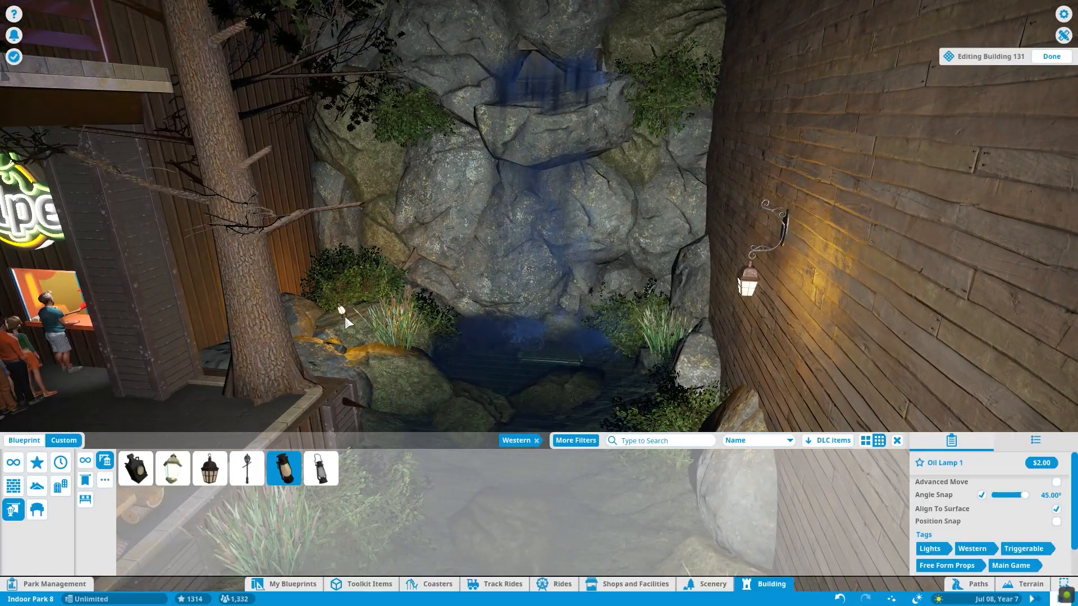
pyautogui.scroll(5, 594, 180)
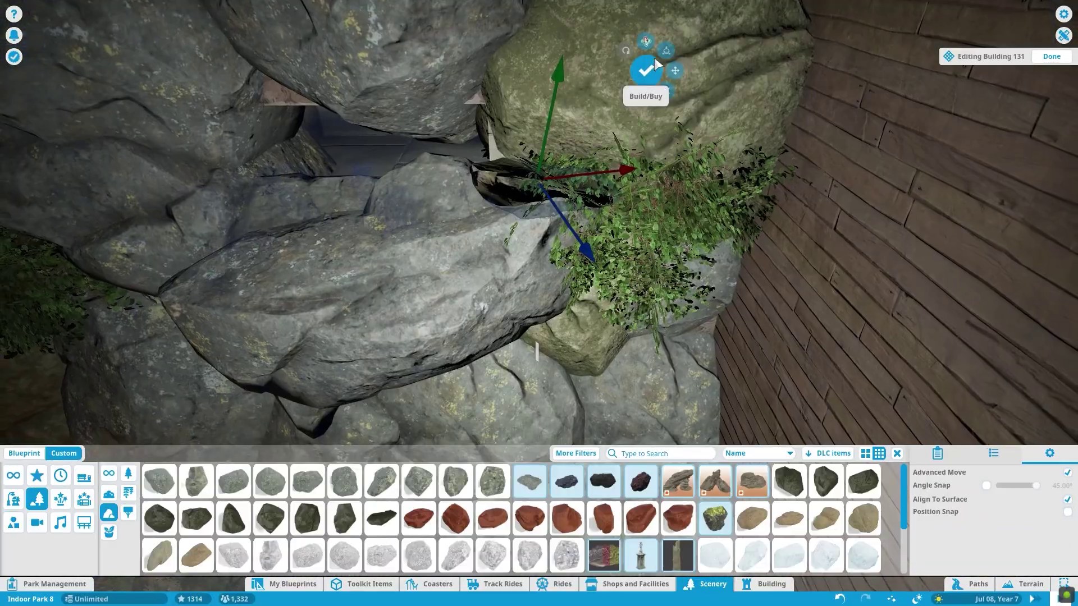
pyautogui.click(581, 246)
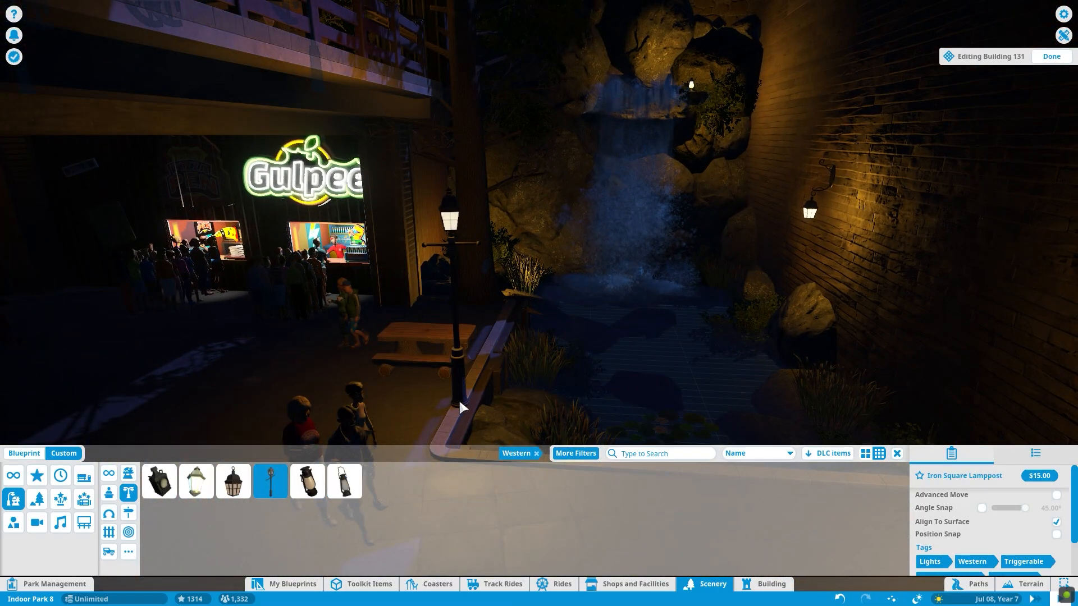
# - Place iron lampposts beside the waterfall pool and the picnic table
pyautogui.click(528, 371)
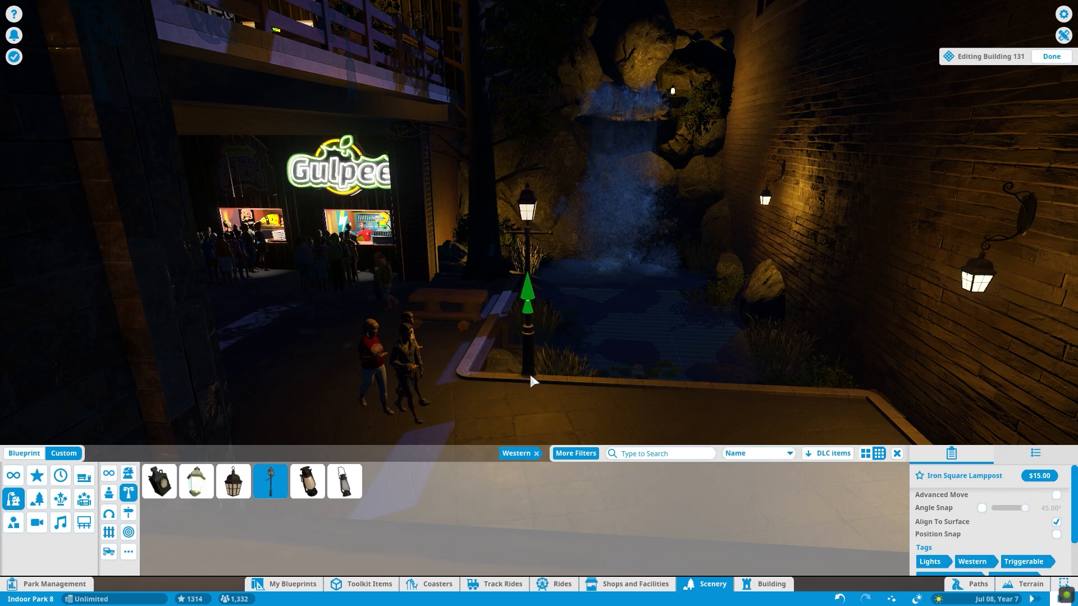
pyautogui.scroll(3, 455, 275)
pyautogui.scroll(3, 488, 260)
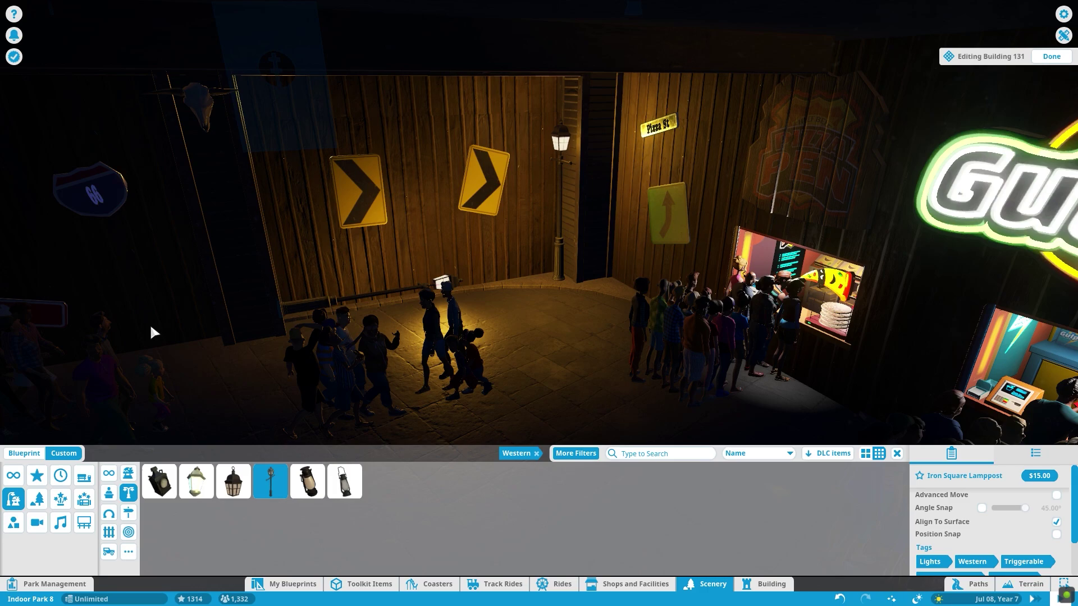
pyautogui.scroll(-1, 236, 347)
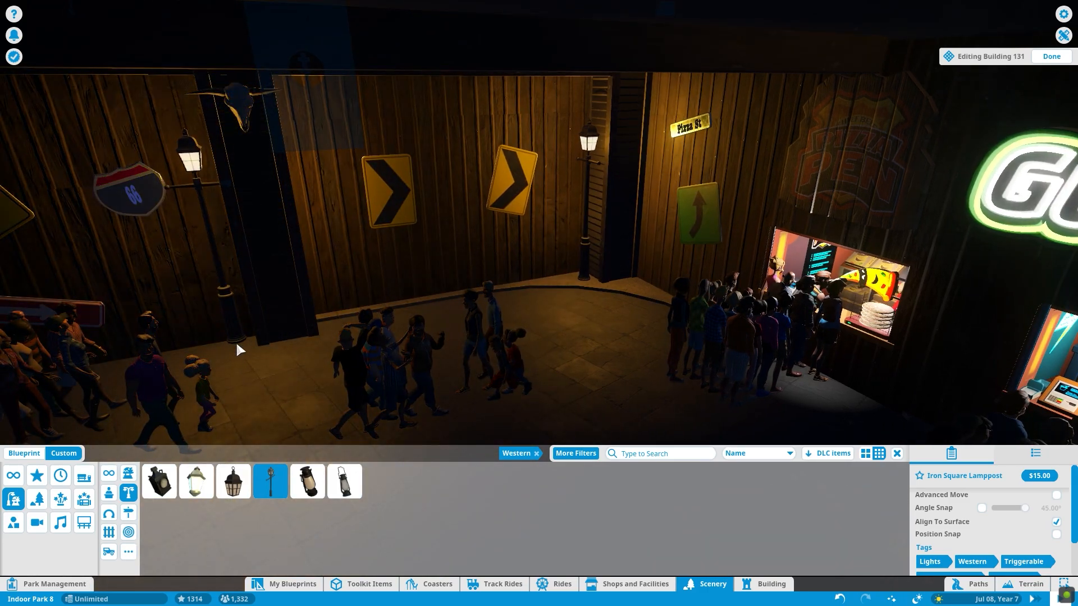
pyautogui.press('a')
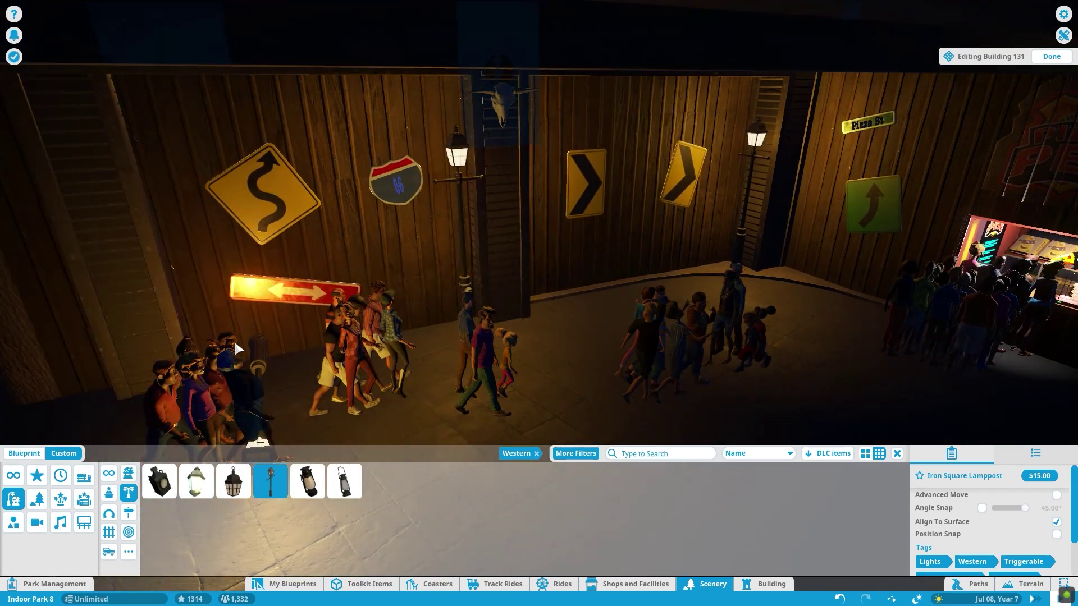
pyautogui.scroll(-2, 234, 340)
pyautogui.press('a')
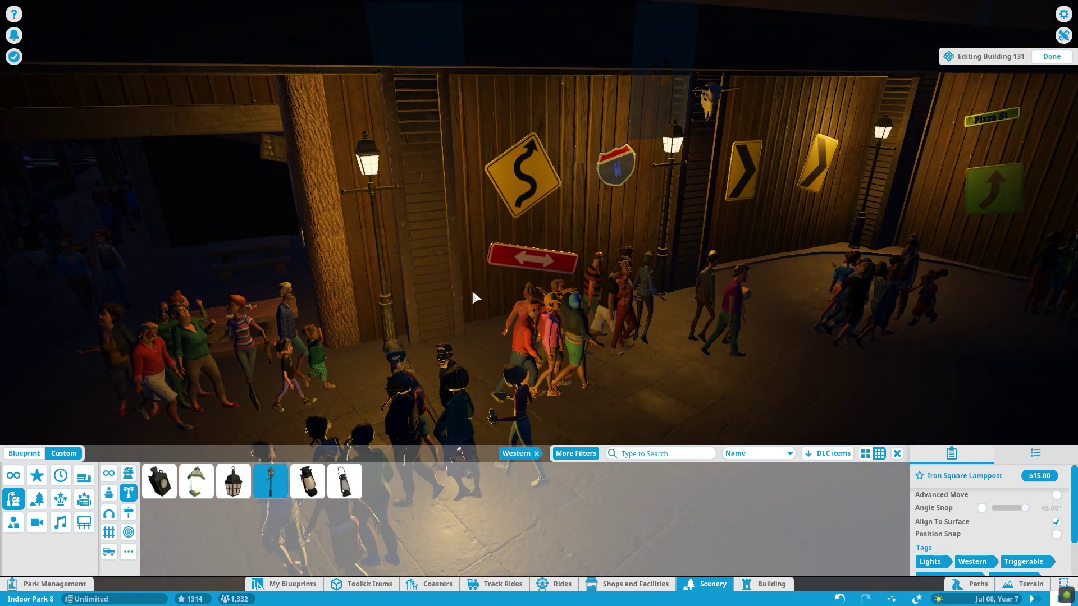
pyautogui.press('a')
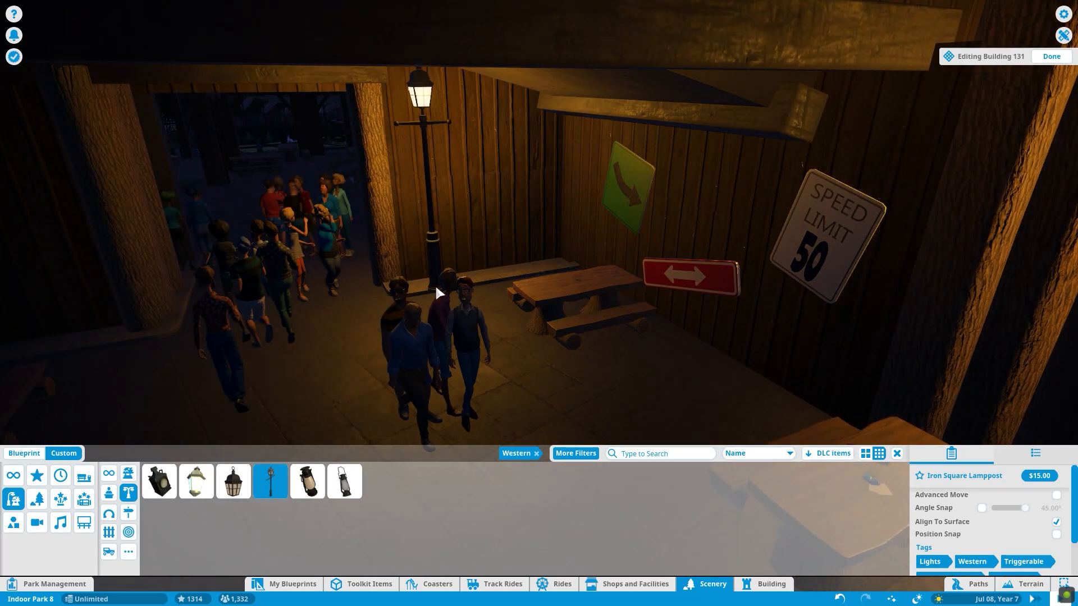
pyautogui.click(435, 284)
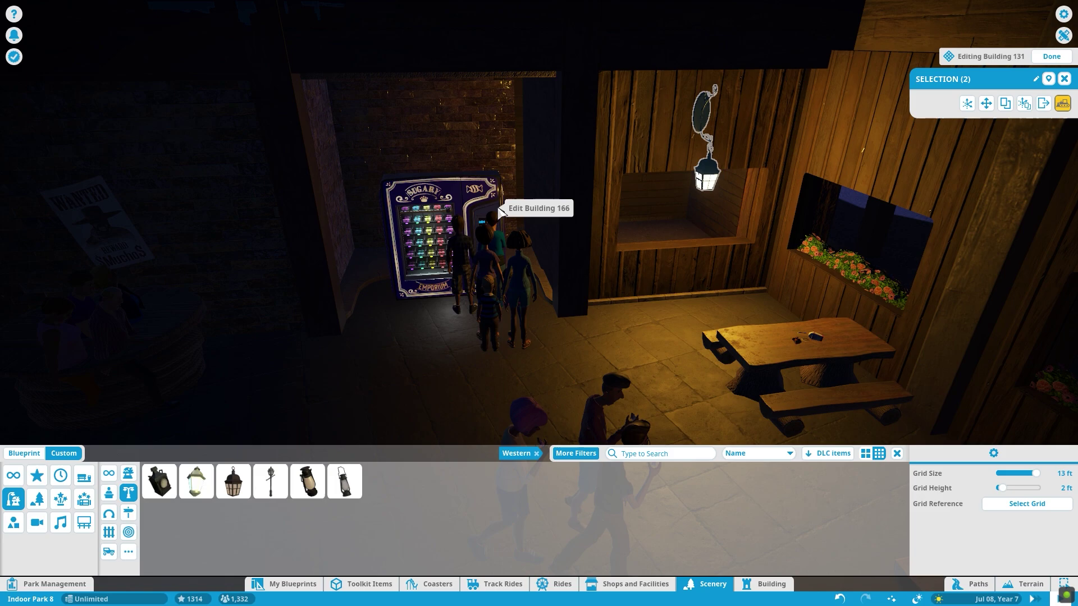
# - Free-move the pole lamp to stand beside the left Wanted poster
pyautogui.press('z')
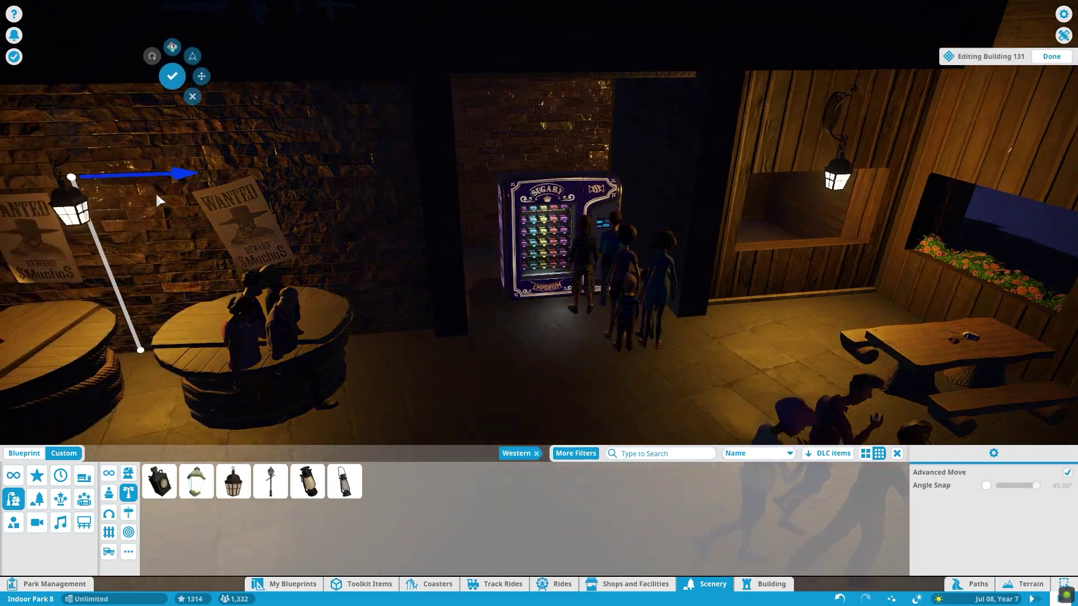
pyautogui.moveTo(156, 191); pyautogui.dragTo(531, 211)
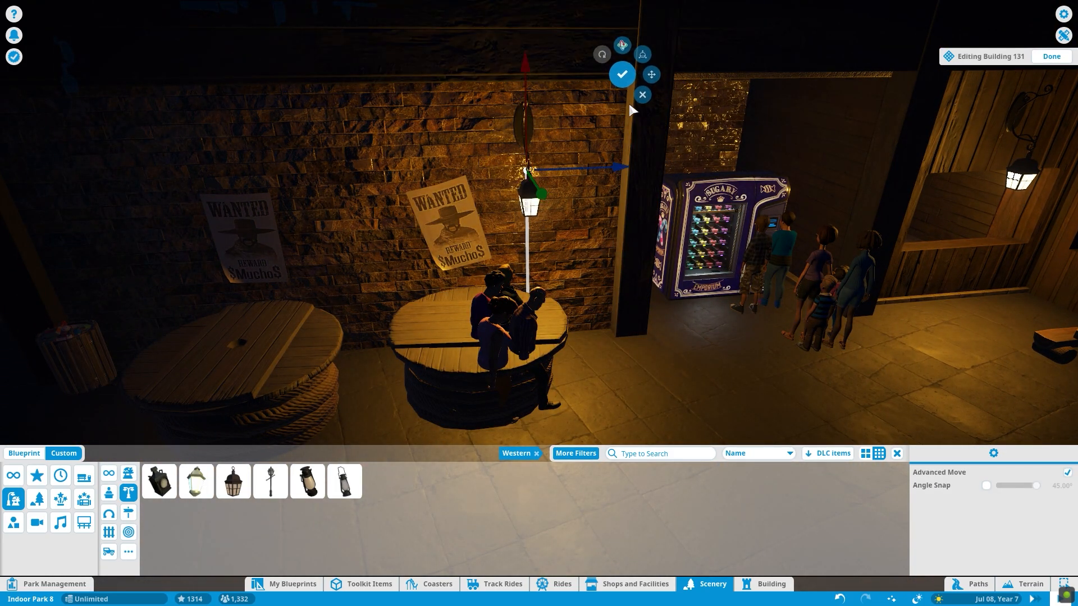
pyautogui.moveTo(616, 168); pyautogui.dragTo(183, 185)
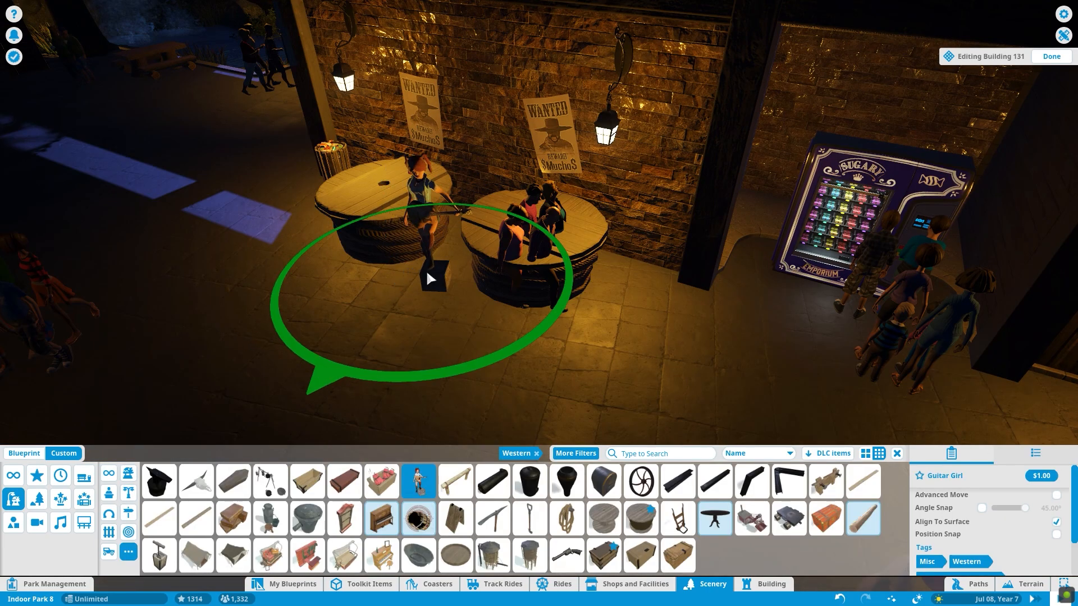
# - Place Guitar Girl by the spool tables and two crates in the storeroom, then hide the panels
pyautogui.click(426, 269)
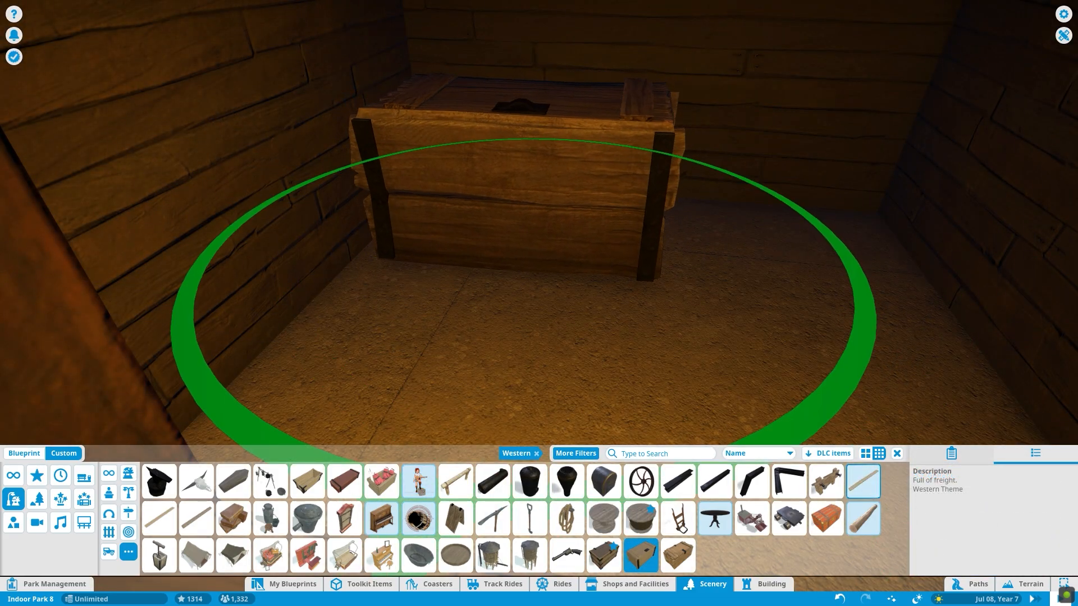
pyautogui.click(679, 554)
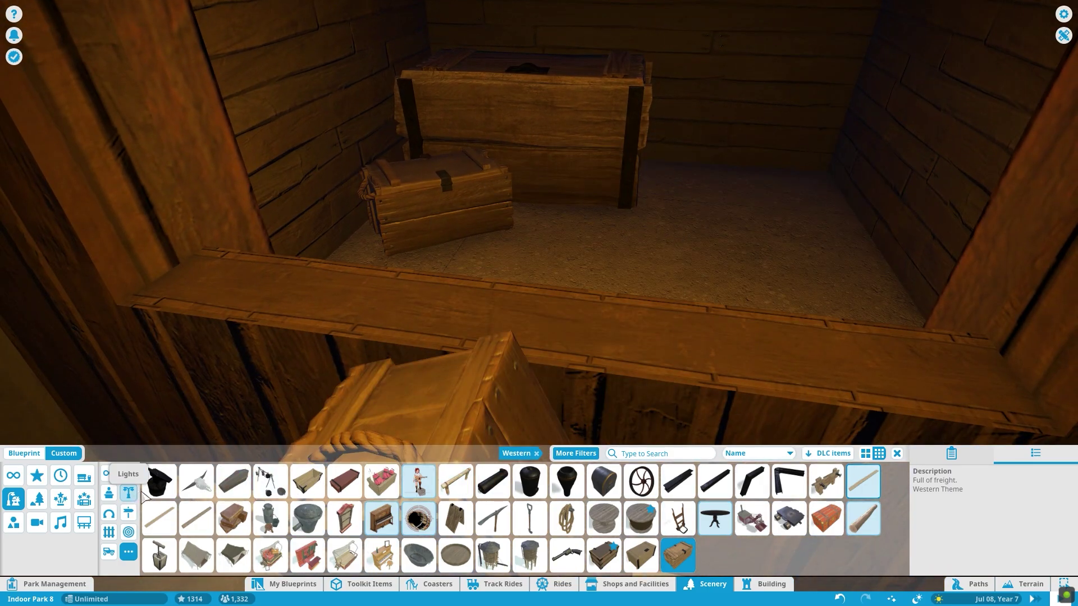
pyautogui.click(159, 481)
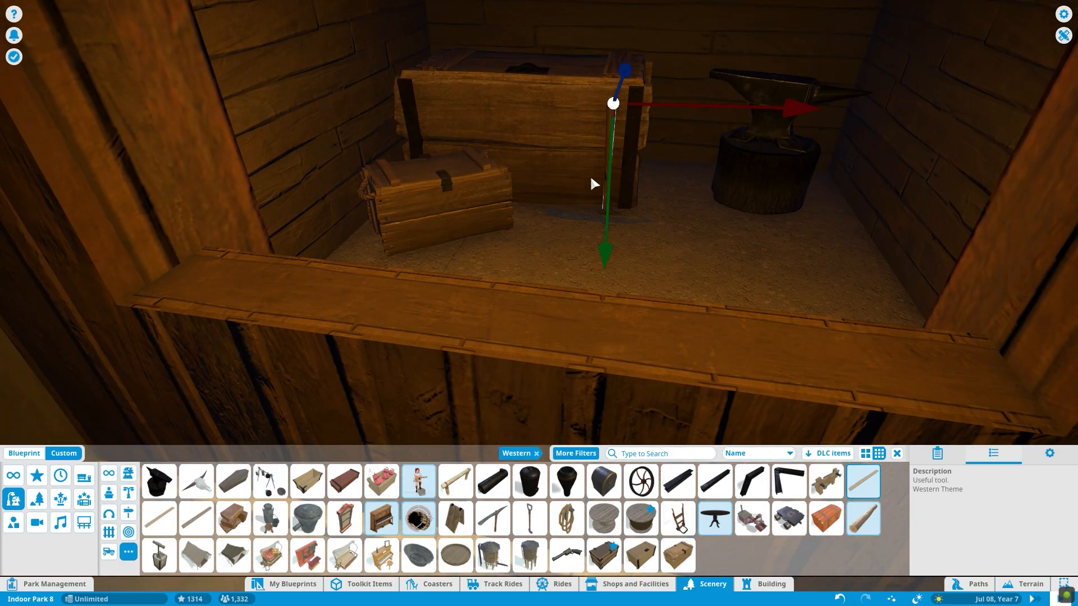
pyautogui.scroll(5, 645, 200)
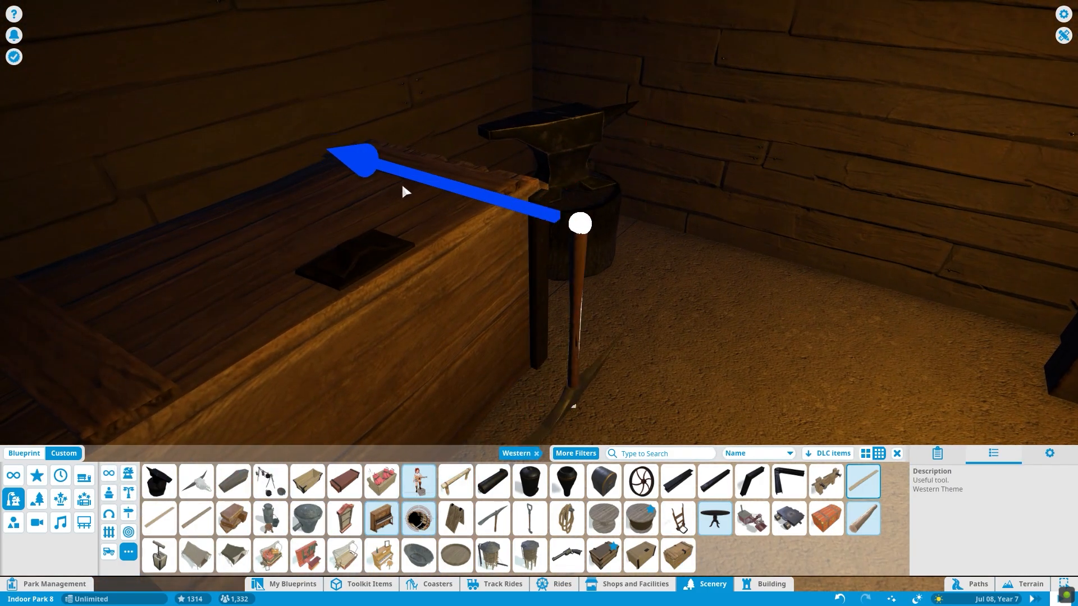
pyautogui.scroll(-2, 474, 198)
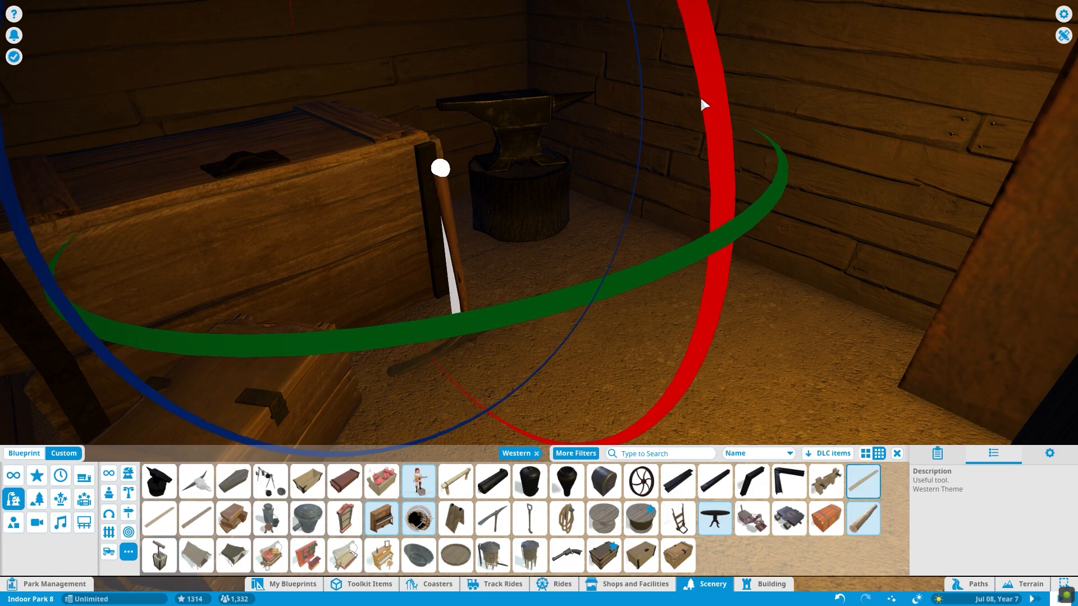
pyautogui.scroll(2, 703, 104)
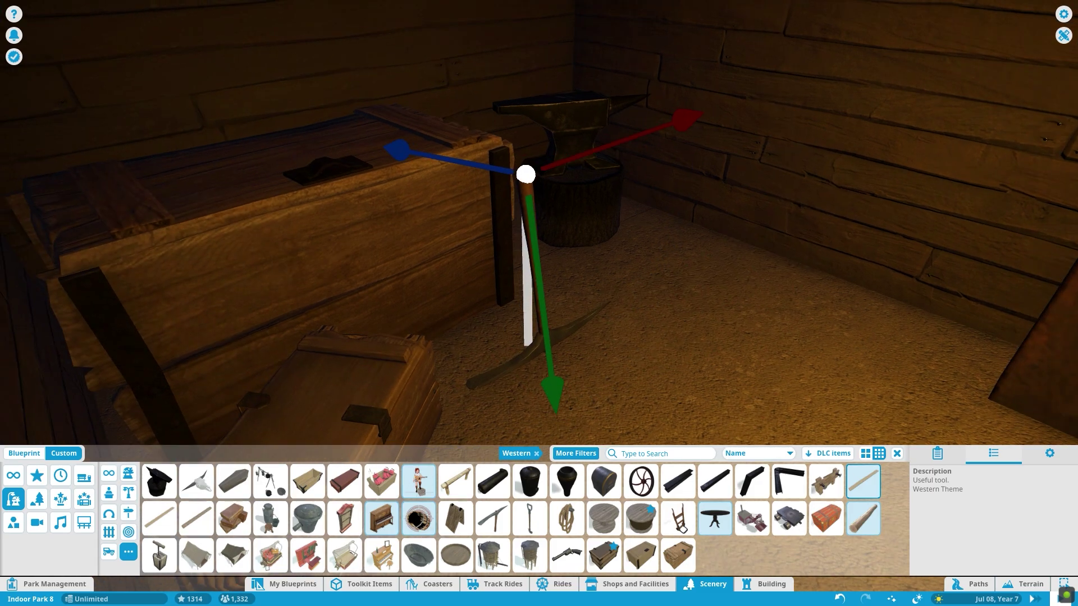
pyautogui.press('q')
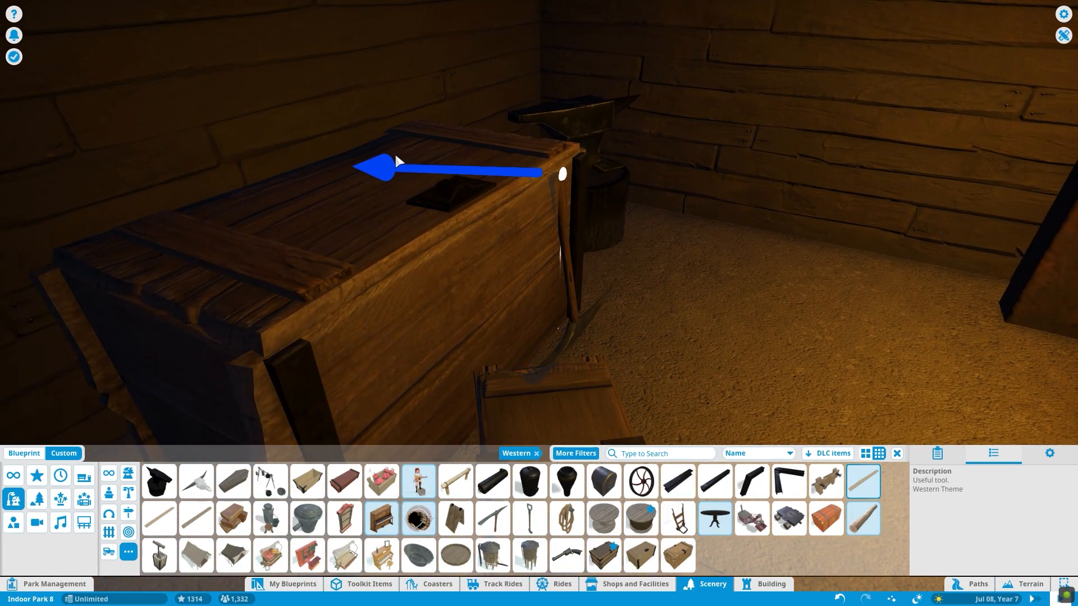
pyautogui.scroll(-3, 578, 290)
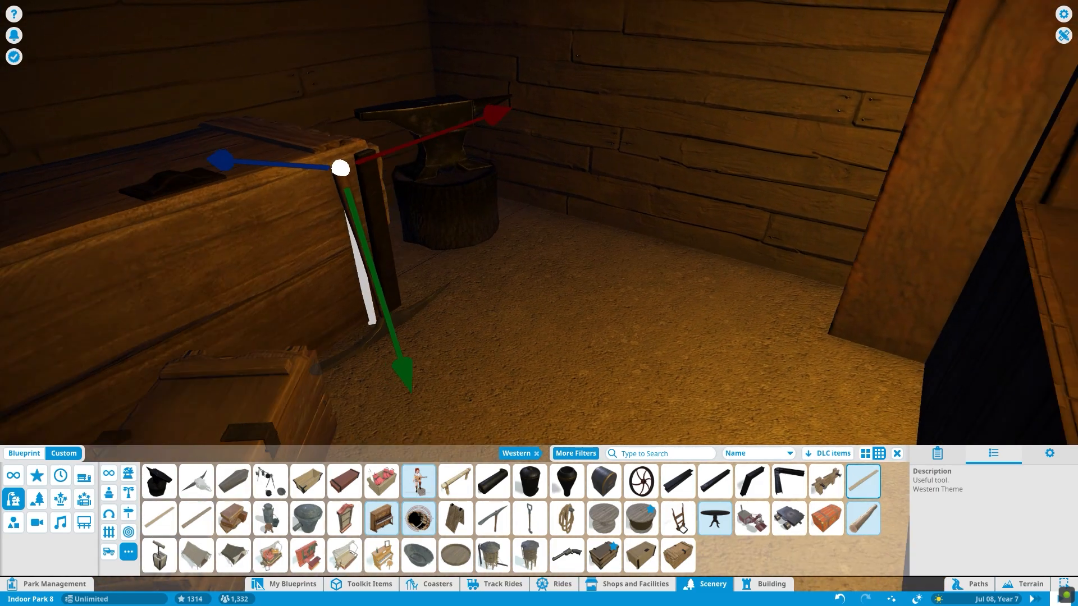
pyautogui.scroll(-3, 579, 291)
pyautogui.press('Escape')
pyautogui.press('Escape')
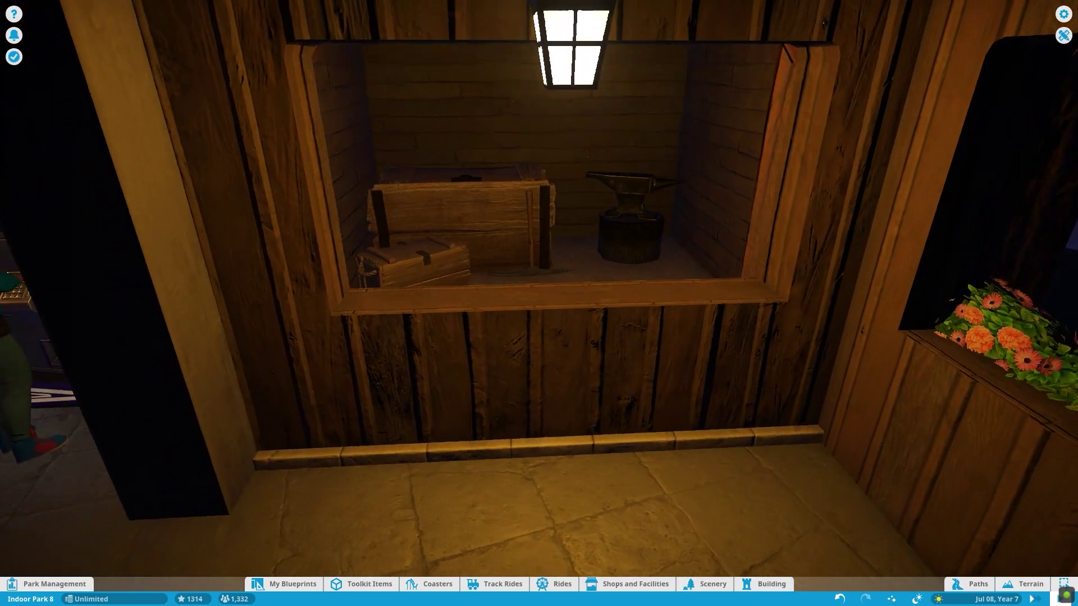
pyautogui.scroll(-2, 518, 272)
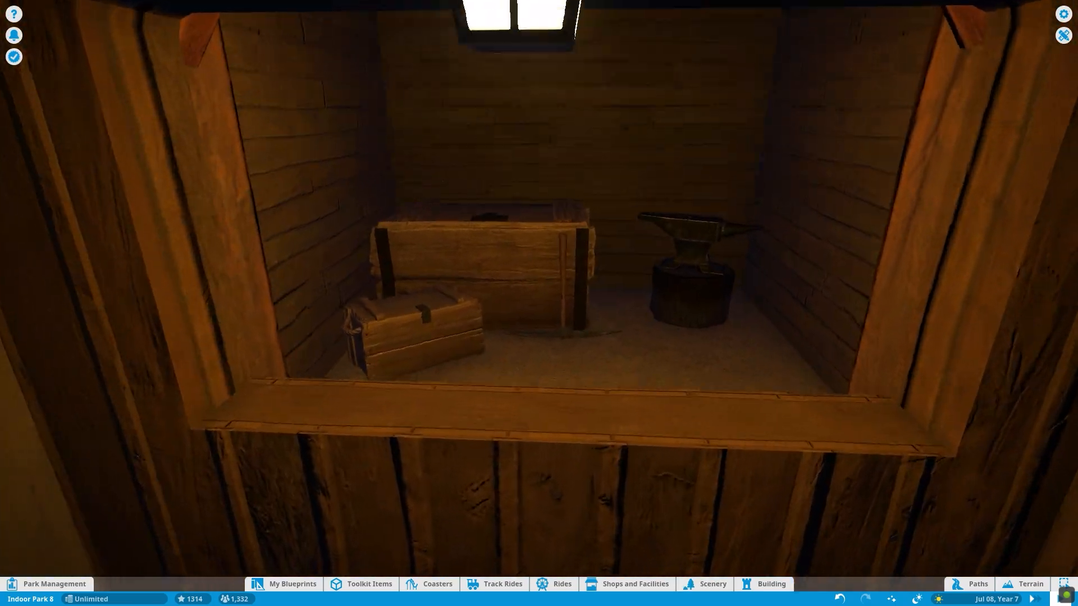
pyautogui.scroll(-2, 519, 273)
pyautogui.scroll(-3, 519, 274)
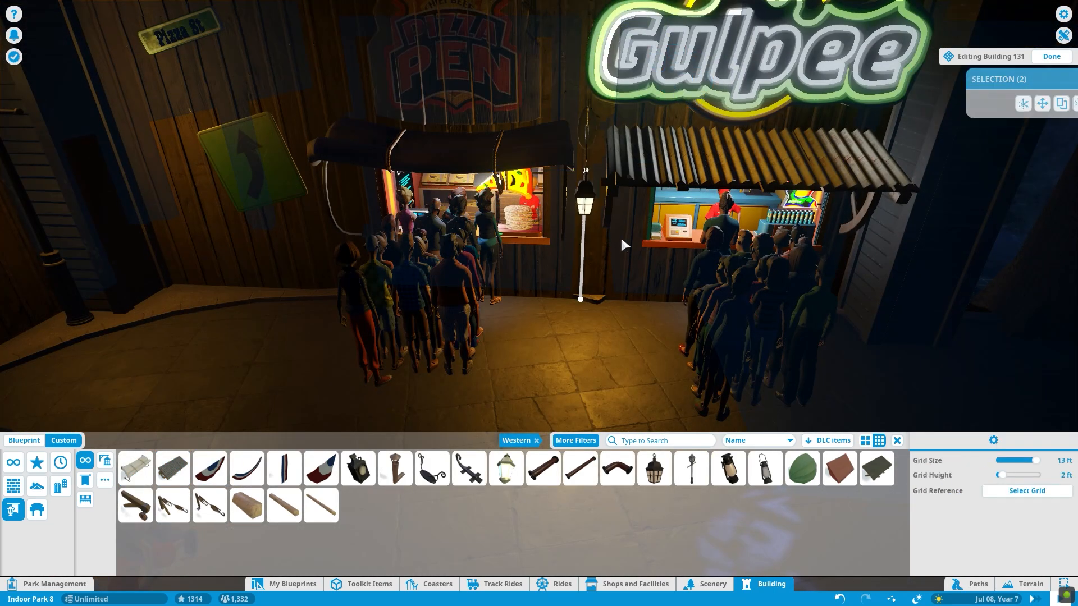
# - Hang the lamp between the two awnings and move the bracket lantern onto the porch post
pyautogui.moveTo(244, 160); pyautogui.dragTo(259, 167)
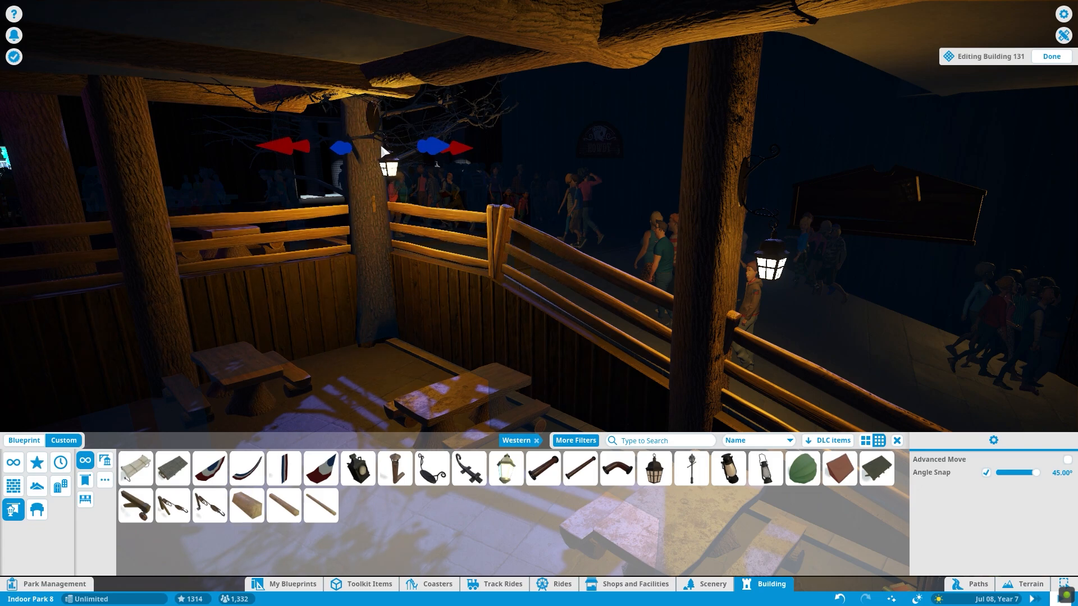
pyautogui.scroll(5, 369, 139)
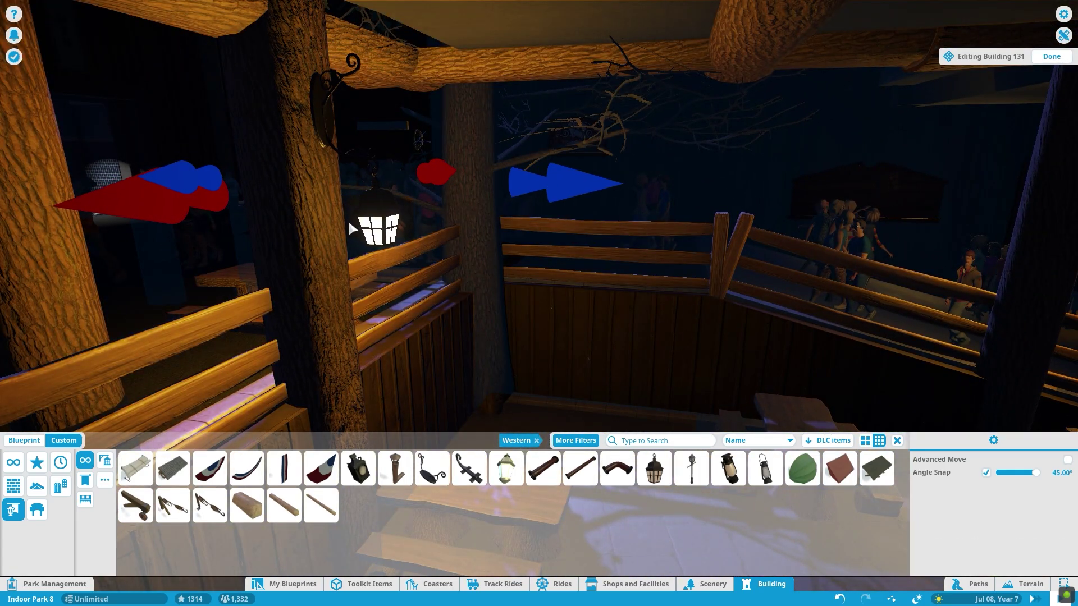
pyautogui.click(347, 219)
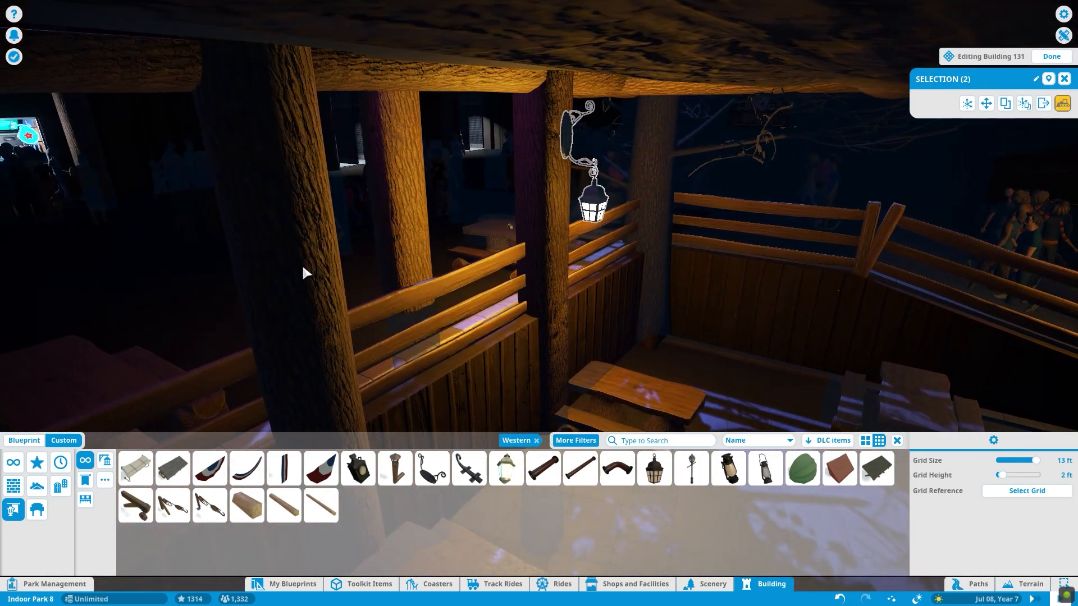
pyautogui.moveTo(501, 214); pyautogui.dragTo(157, 318)
pyautogui.scroll(-5, 108, 339)
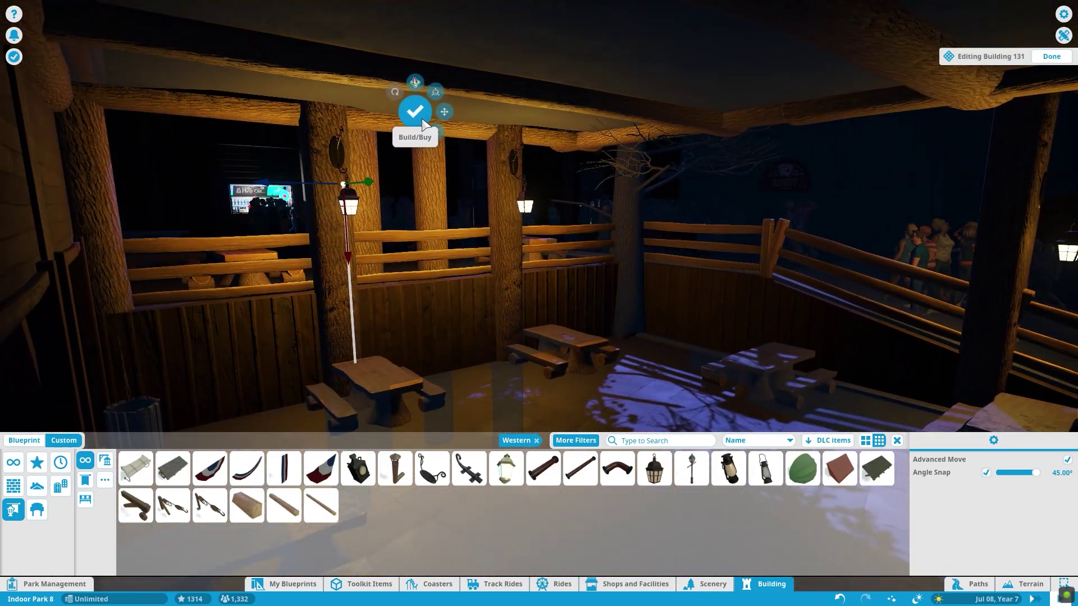
pyautogui.click(414, 109)
pyautogui.press('Escape')
# - Duplicate the wall lantern leftward along the interior plank wall
pyautogui.click(573, 236)
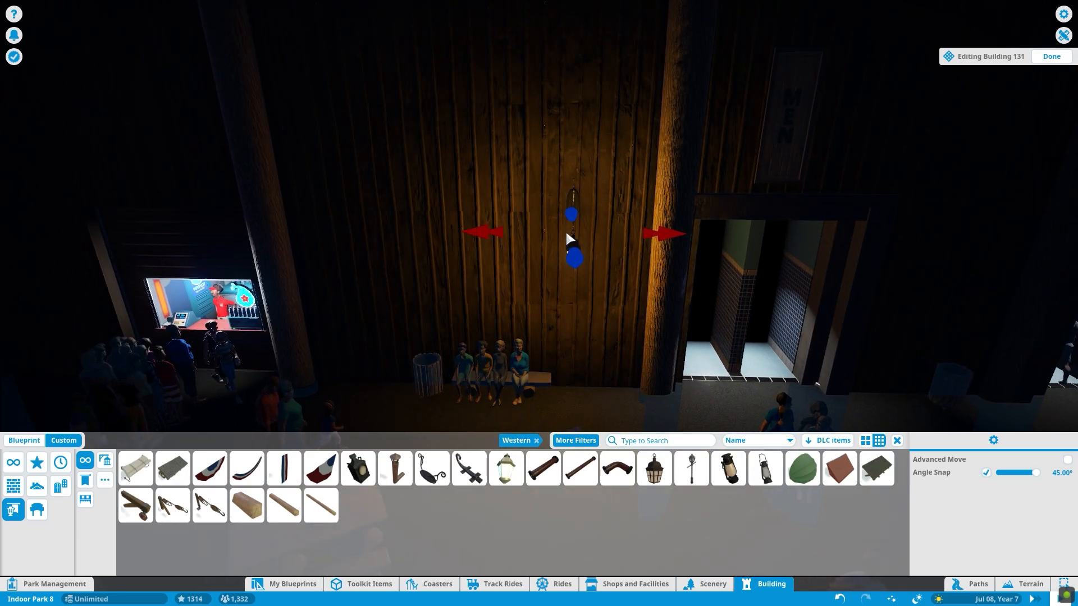
pyautogui.moveTo(578, 228)
pyautogui.mouseDown()
pyautogui.moveTo(362, 241)
pyautogui.moveTo(76, 221)
pyautogui.moveTo(192, 245)
pyautogui.moveTo(651, 282)
pyautogui.mouseUp()
pyautogui.click(436, 161)
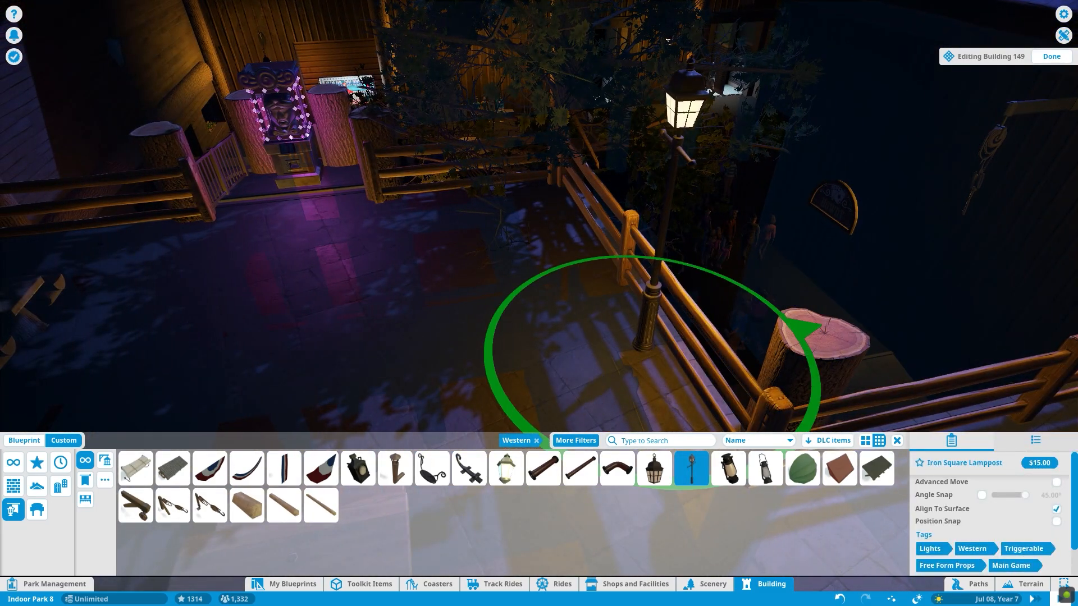
# - Place the square lamppost by the fence and confirm the repositioned wall lantern
pyautogui.click(649, 340)
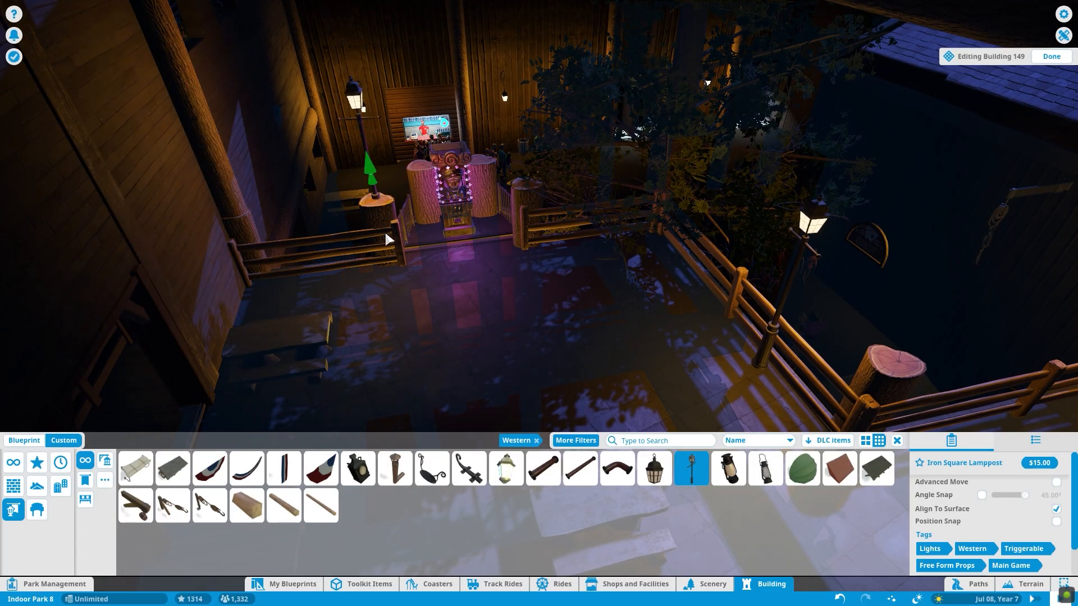
pyautogui.scroll(-3, 420, 277)
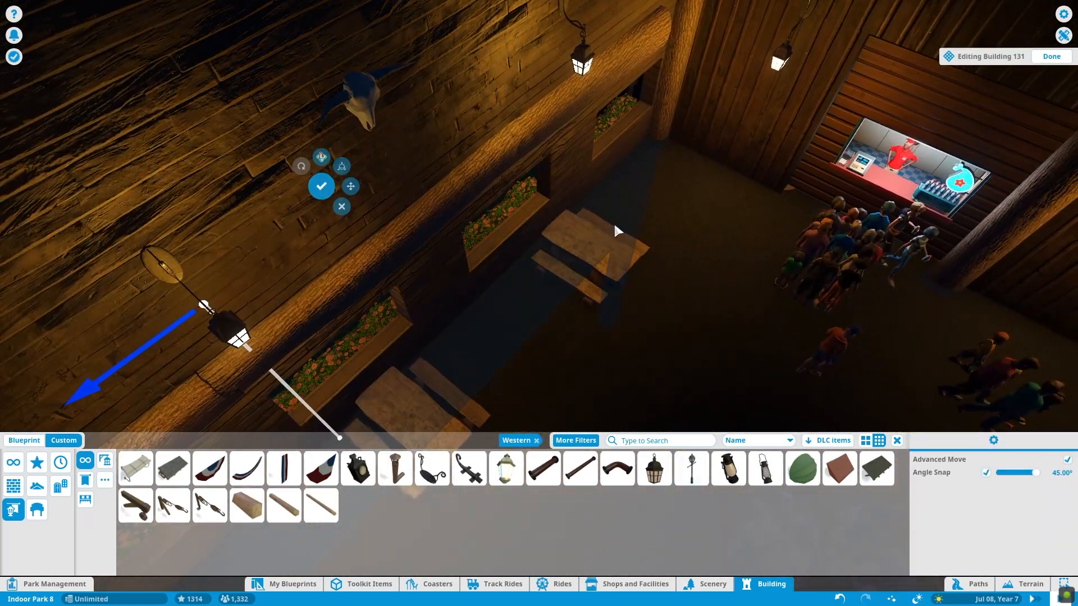
pyautogui.scroll(2, 197, 236)
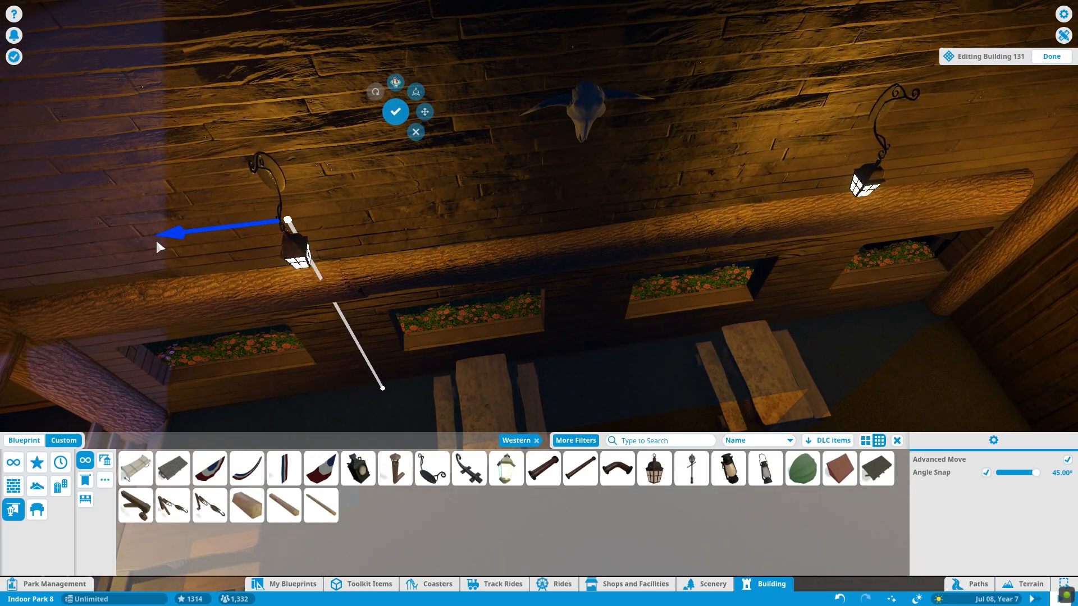
pyautogui.scroll(-5, 622, 244)
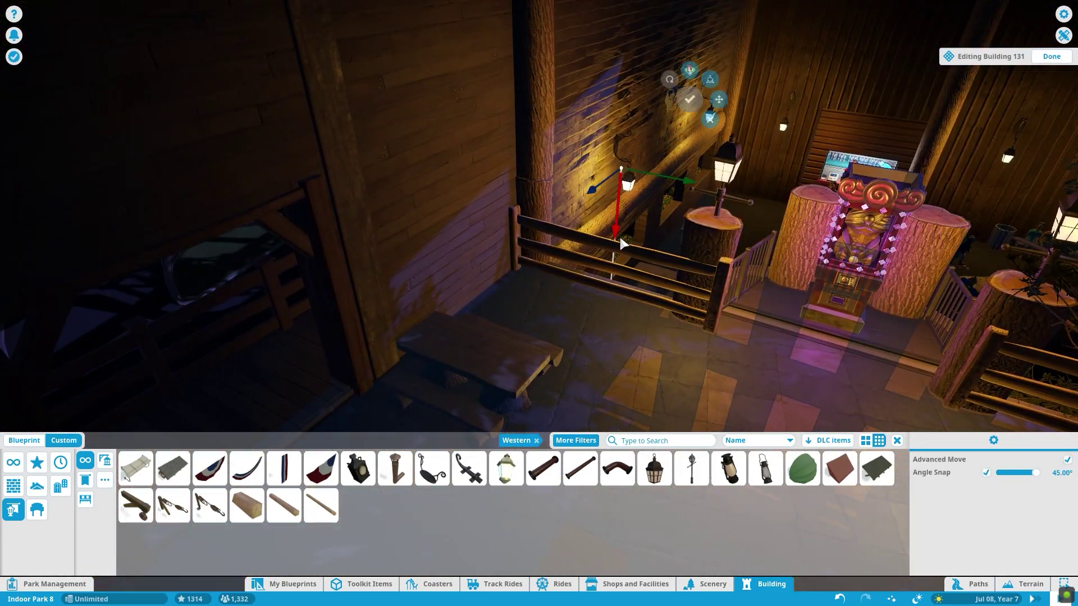
pyautogui.scroll(-3, 622, 243)
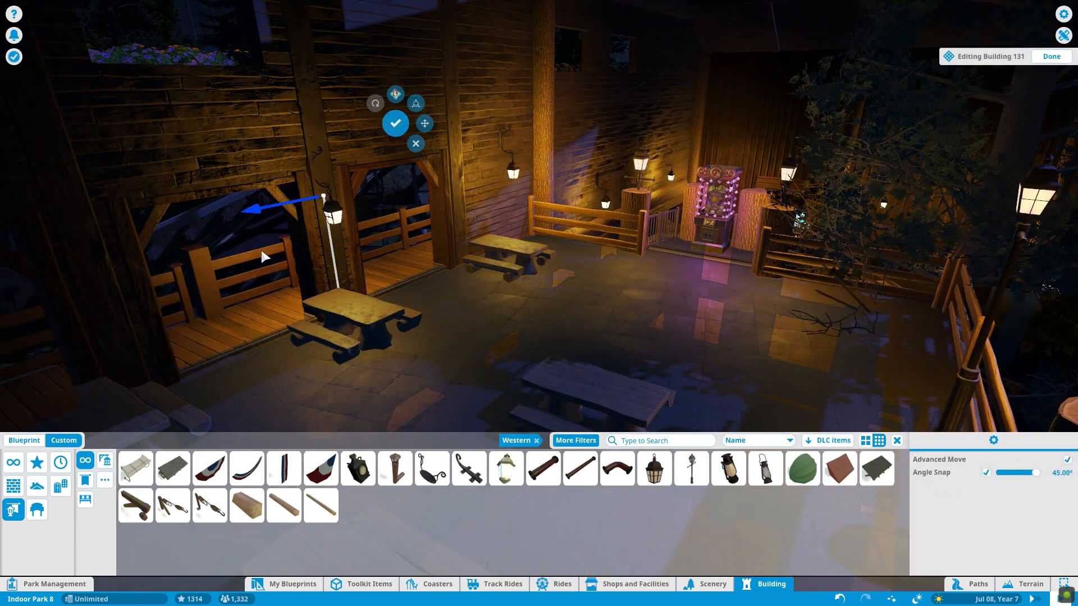
pyautogui.scroll(3, 366, 170)
pyautogui.click(370, 140)
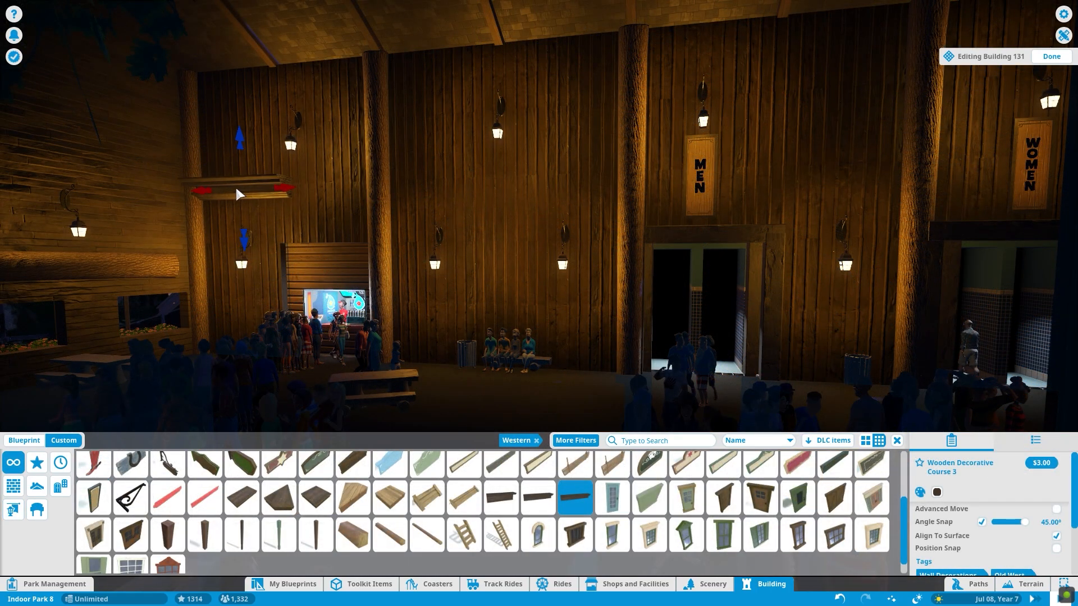
# - Slide the wooden trim piece along the wall and delete the iron square lamp
pyautogui.press('z')
pyautogui.moveTo(245, 187); pyautogui.dragTo(320, 185)
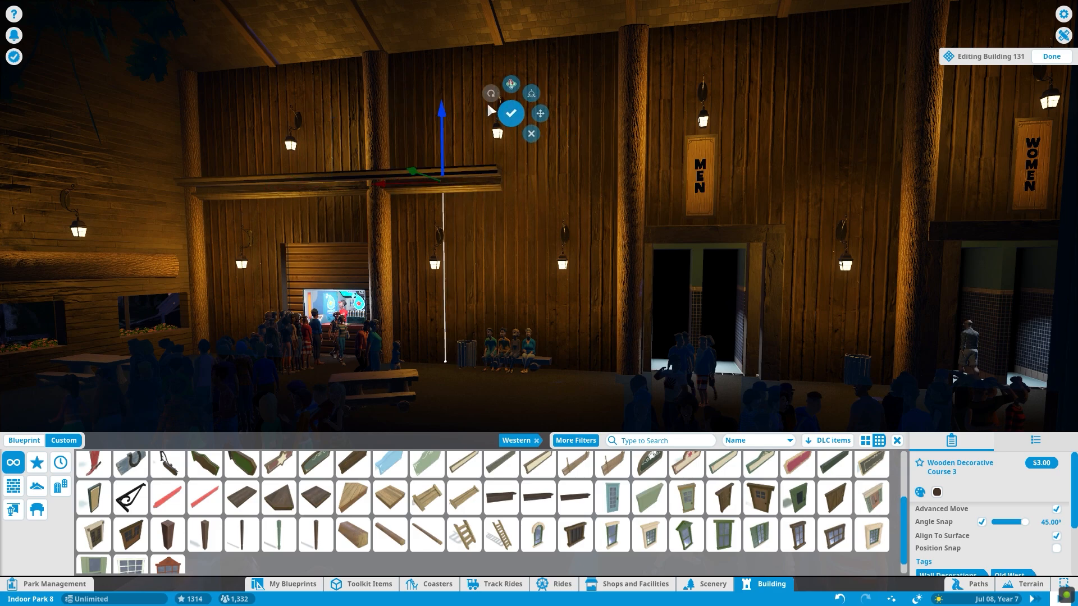
pyautogui.moveTo(497, 183); pyautogui.dragTo(466, 169)
pyautogui.press('Delete')
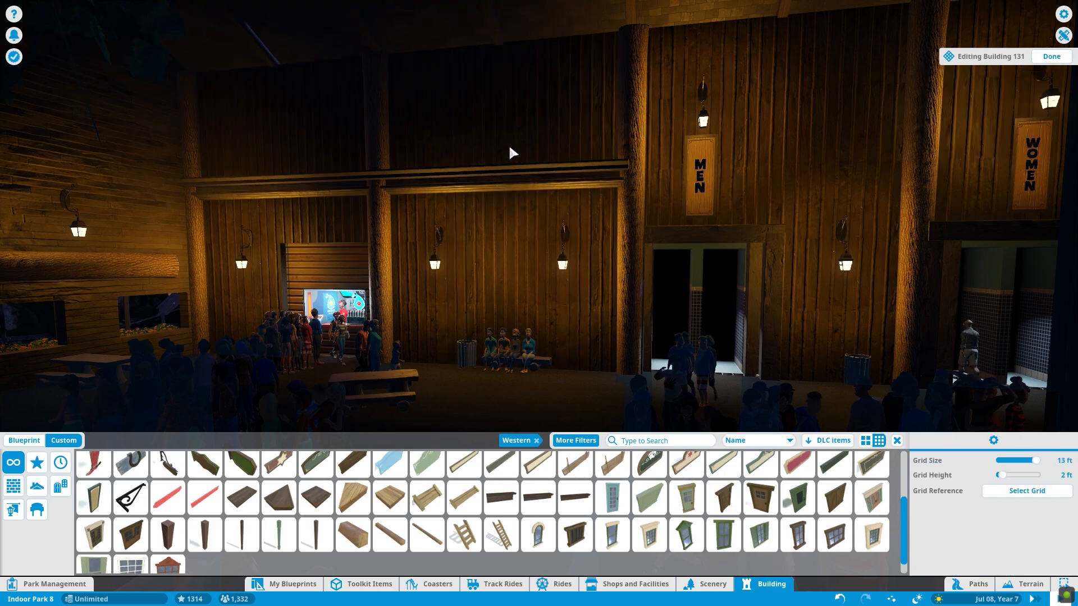
# - Choose oil lamps from the light props and nudge the ceiling log beam into position
pyautogui.click(13, 509)
pyautogui.click(284, 469)
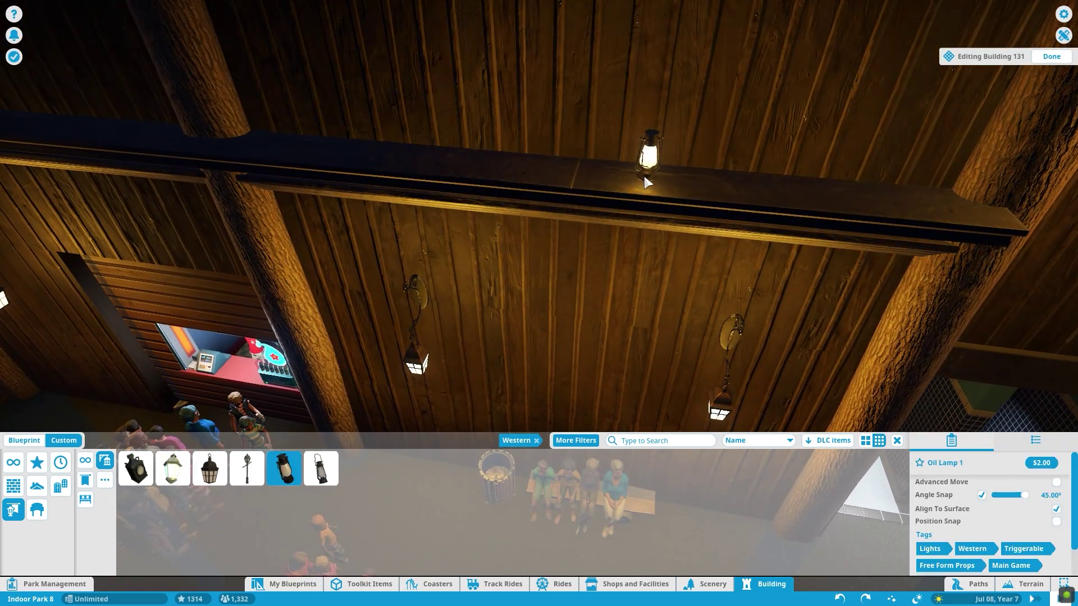
pyautogui.click(321, 469)
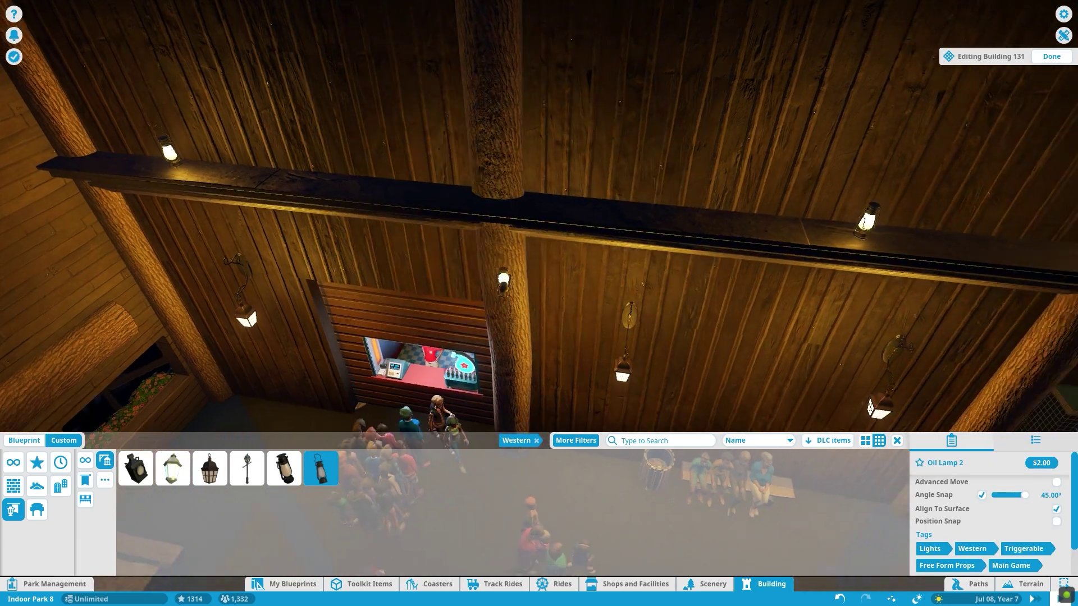
pyautogui.click(579, 214)
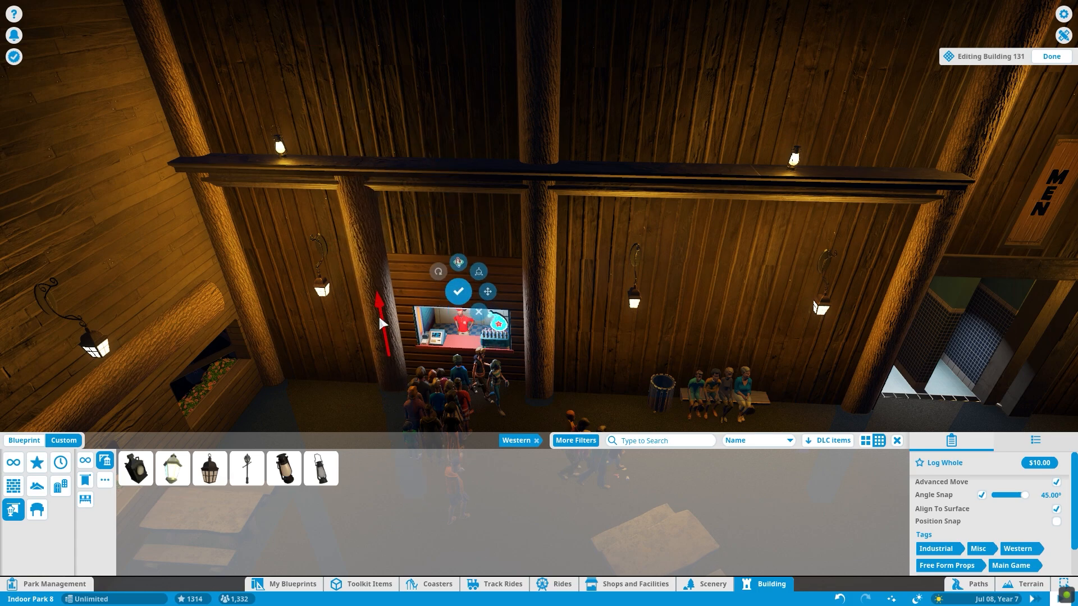
pyautogui.moveTo(379, 319); pyautogui.dragTo(382, 313)
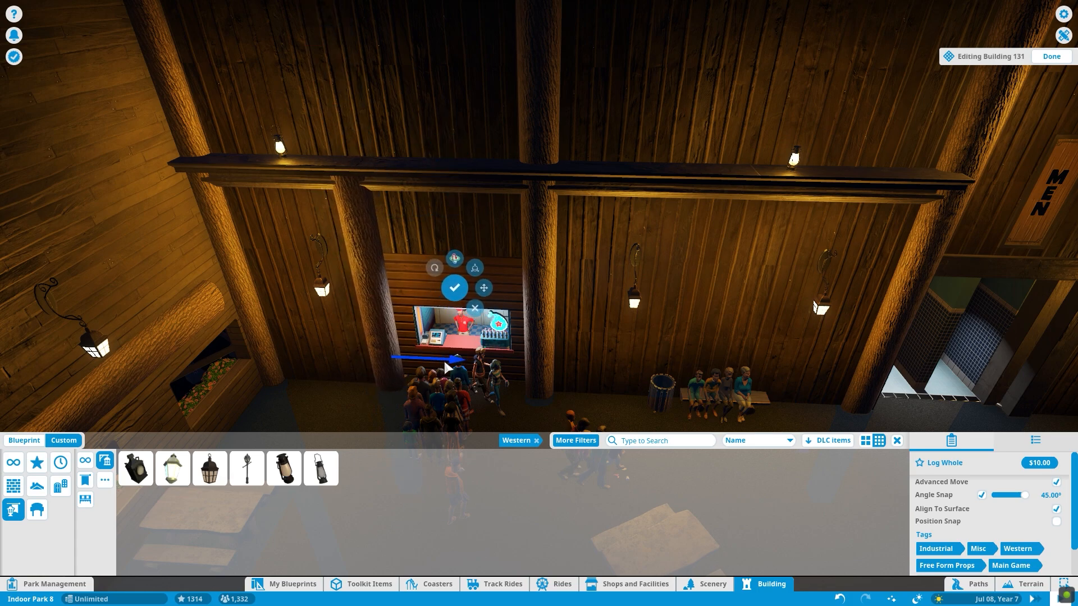
pyautogui.moveTo(444, 358); pyautogui.dragTo(451, 361)
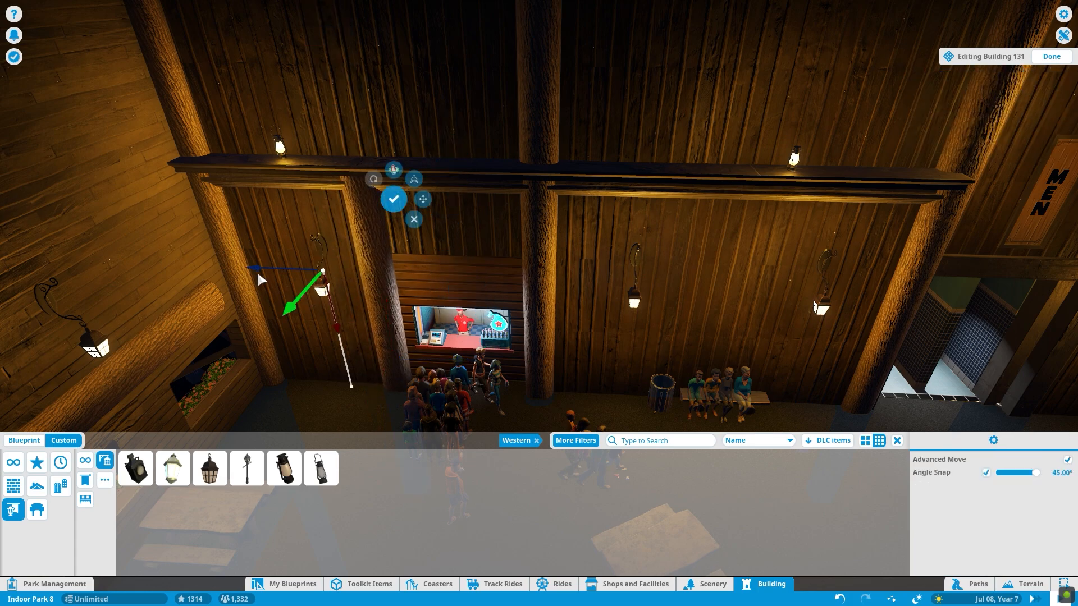
# - Select the iron square lamppost on the floor and confirm its placement
pyautogui.click(373, 198)
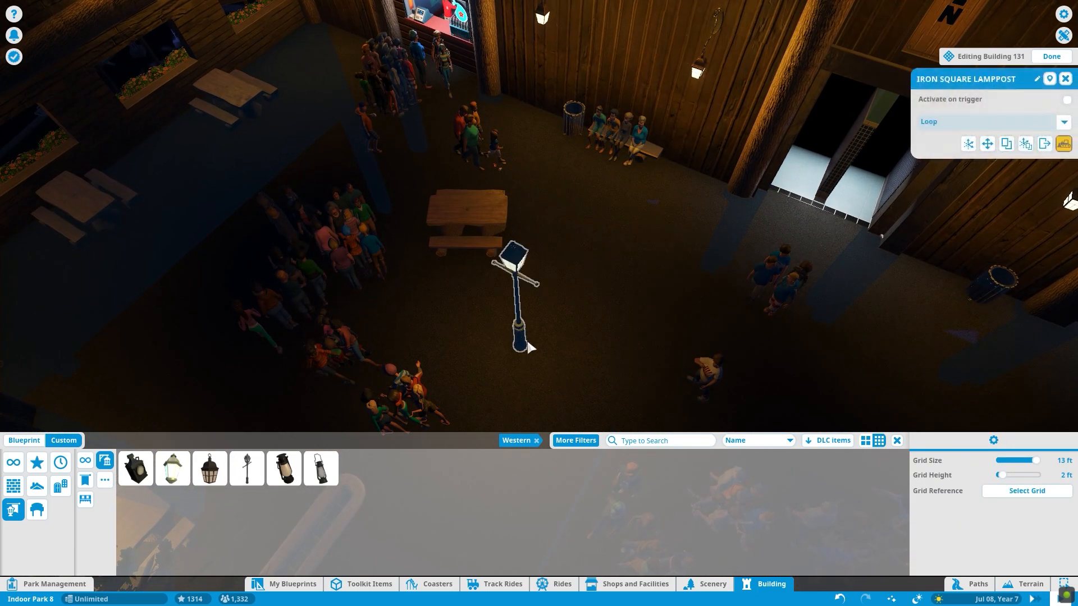
pyautogui.click(526, 354)
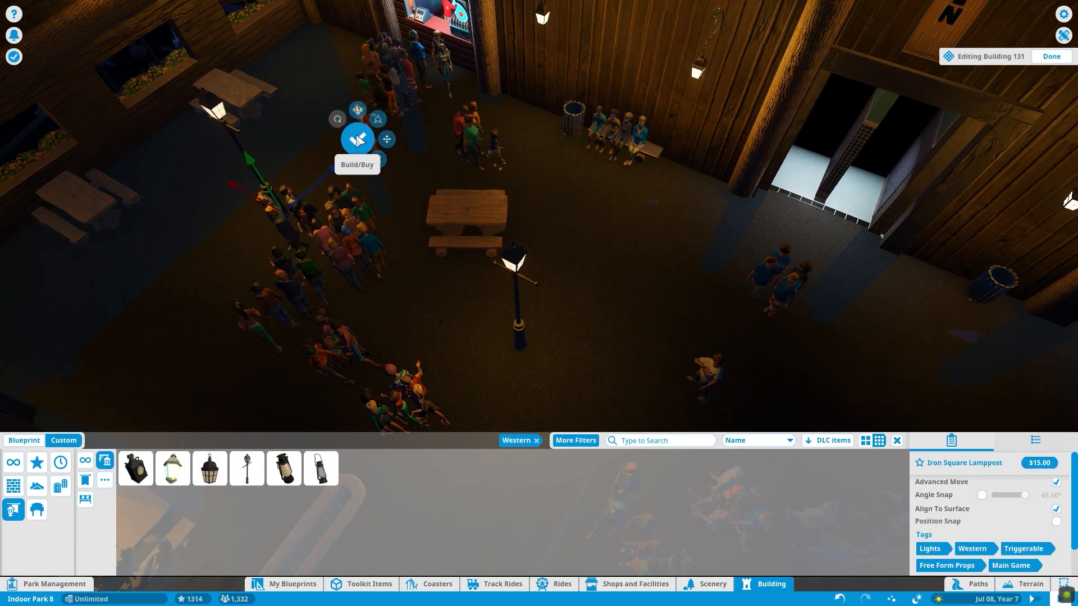
pyautogui.click(362, 141)
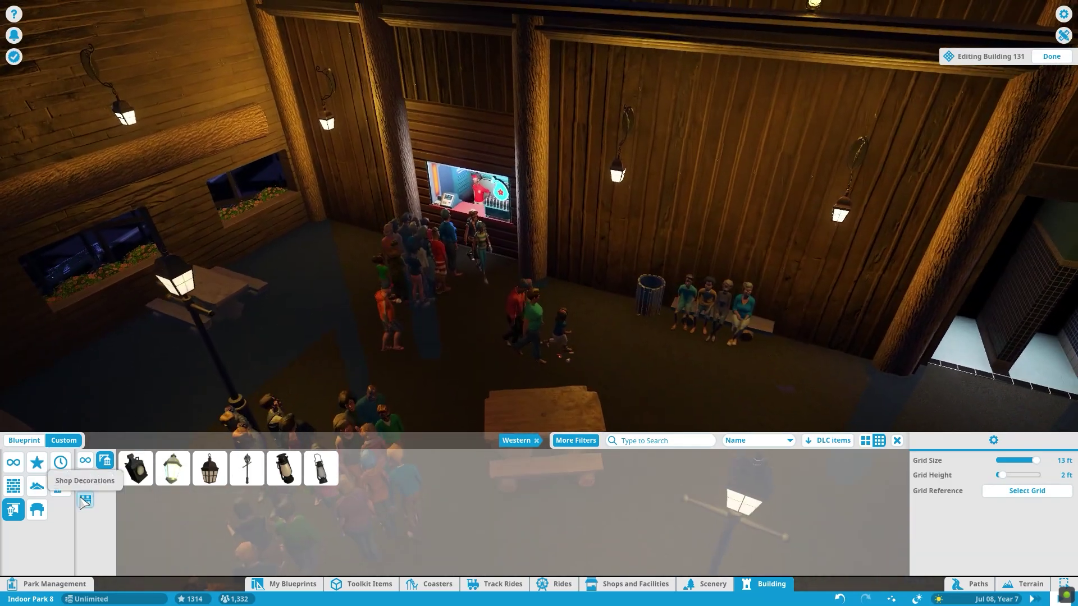
# - Hang a Striped Vinyl Awning from the Western awnings over the serving window
pyautogui.click(85, 499)
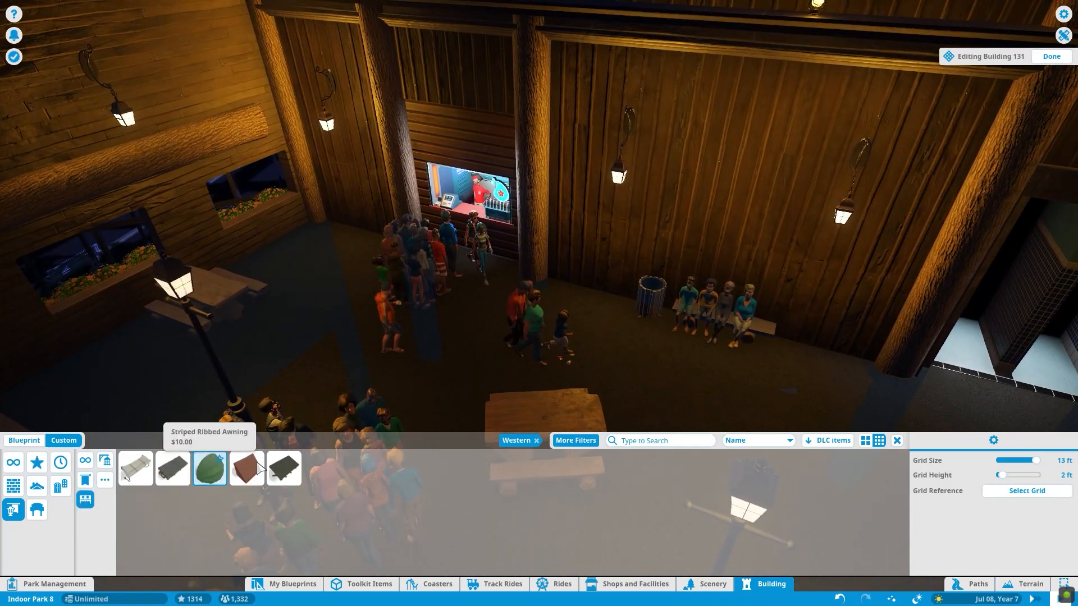
pyautogui.click(284, 469)
pyautogui.click(210, 469)
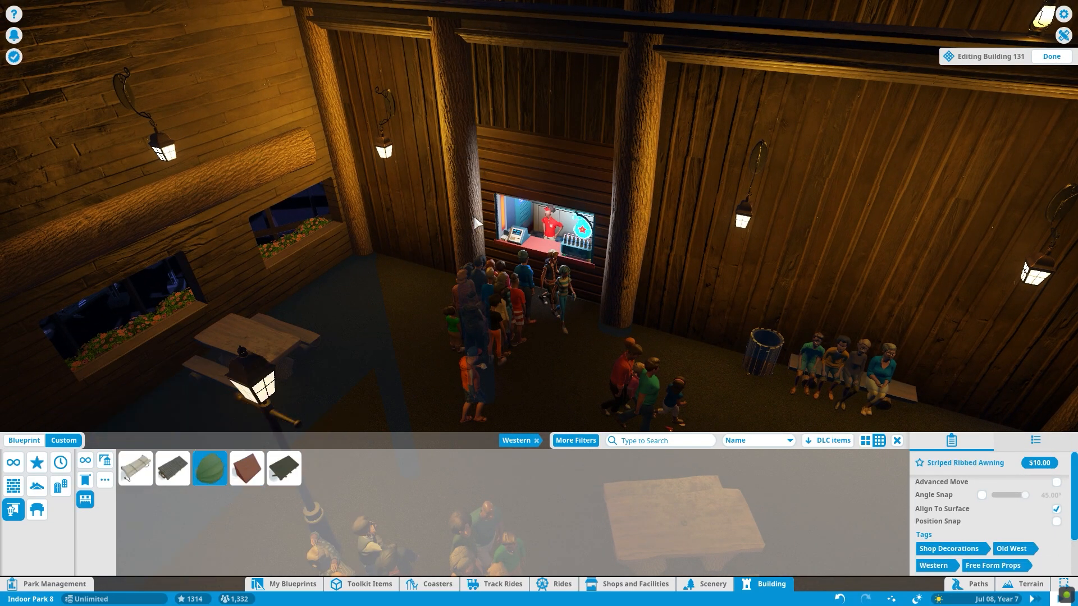
pyautogui.click(255, 476)
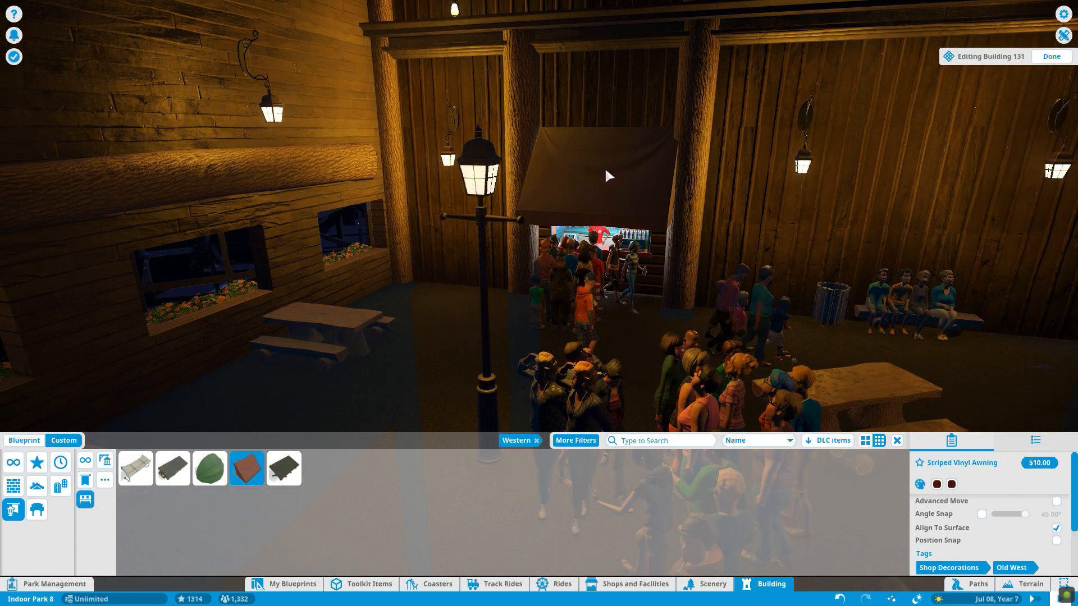
pyautogui.click(605, 177)
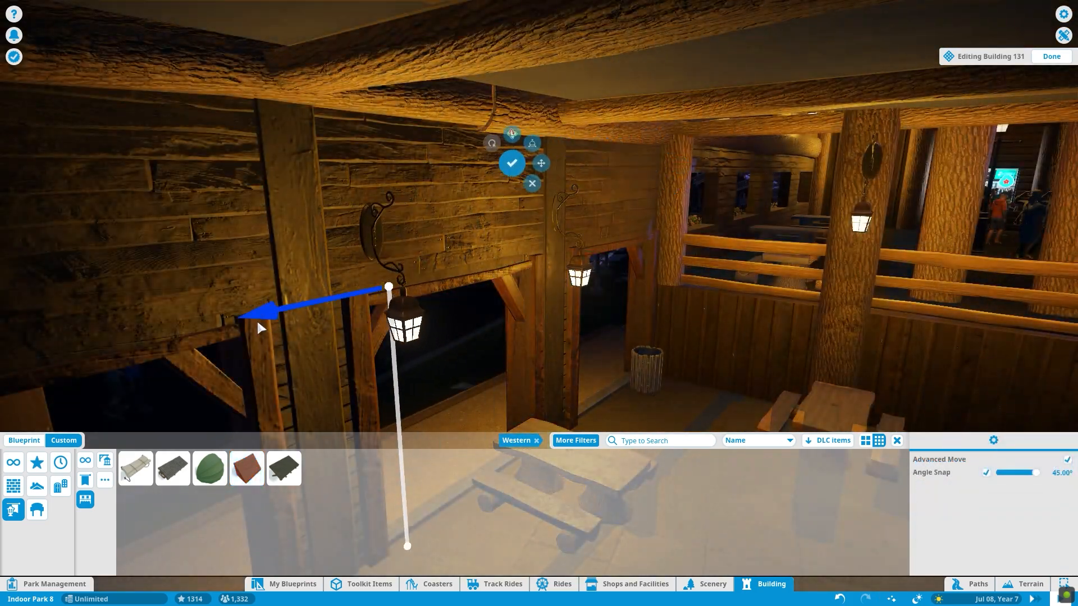
# - Reposition wall lanterns along the wooden walls and confirm their new spots
pyautogui.moveTo(260, 329); pyautogui.dragTo(217, 335)
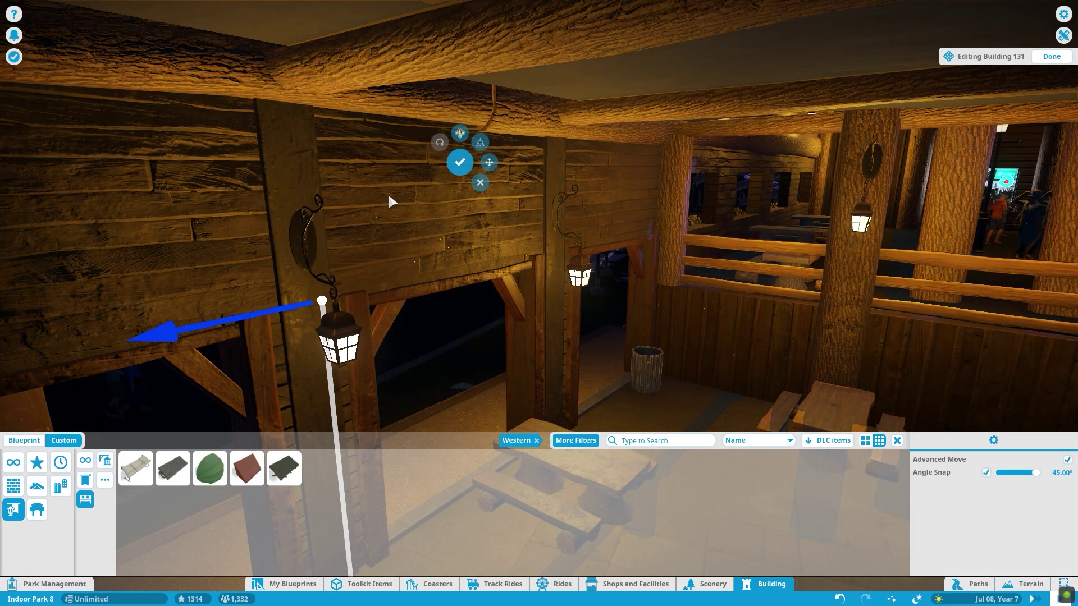
pyautogui.click(460, 162)
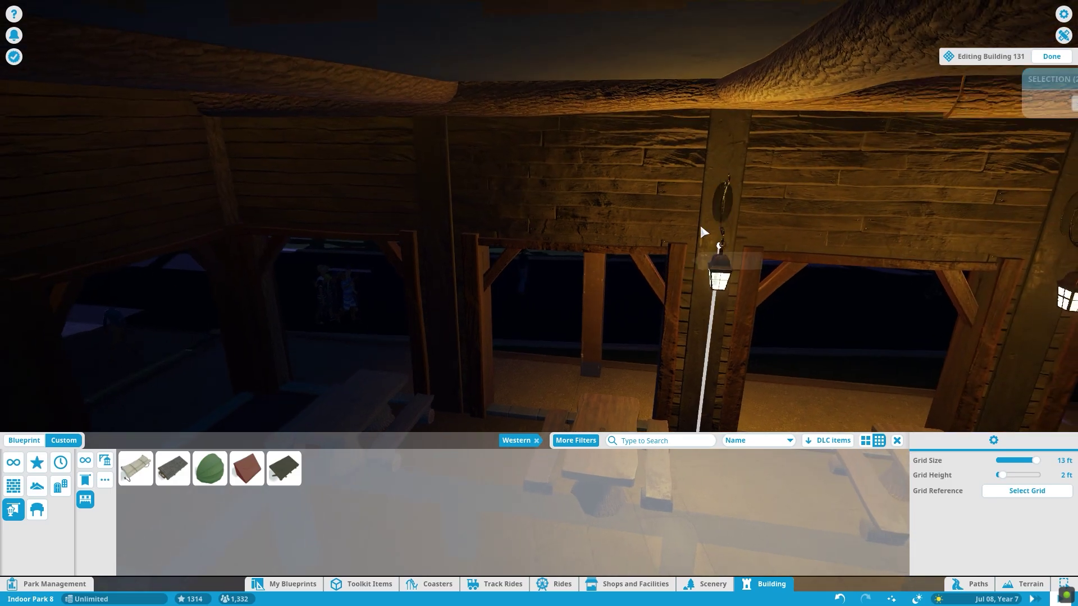
pyautogui.click(703, 232)
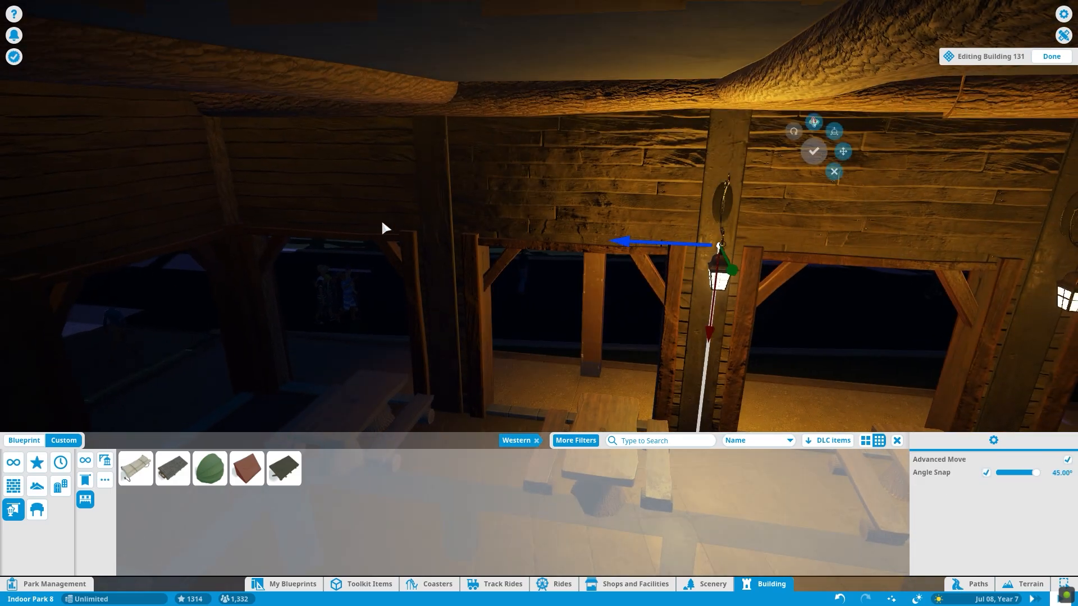
pyautogui.click(374, 224)
pyautogui.click(986, 103)
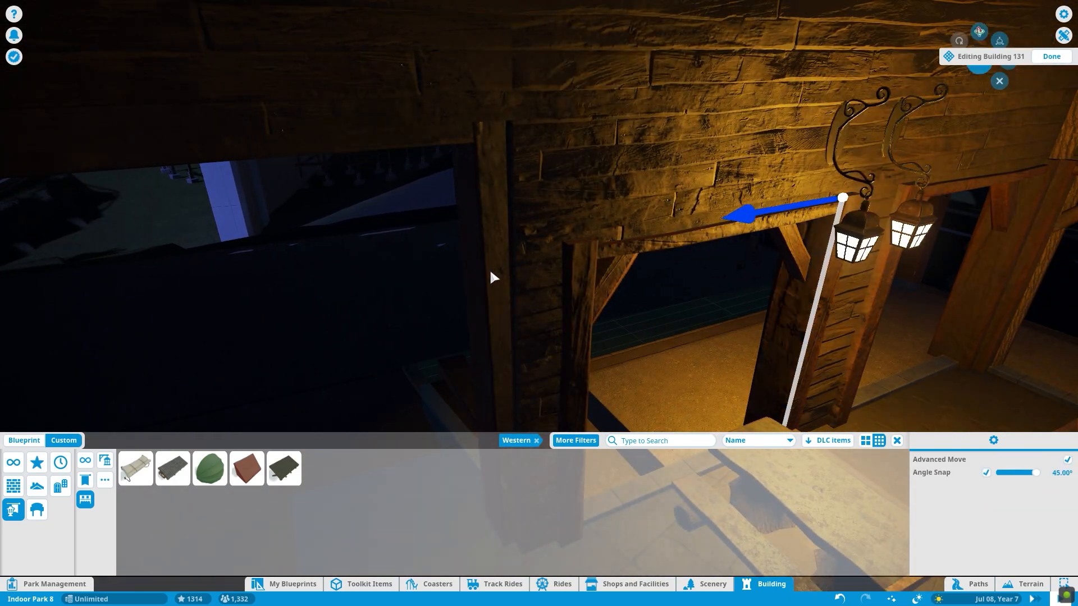
pyautogui.press('q')
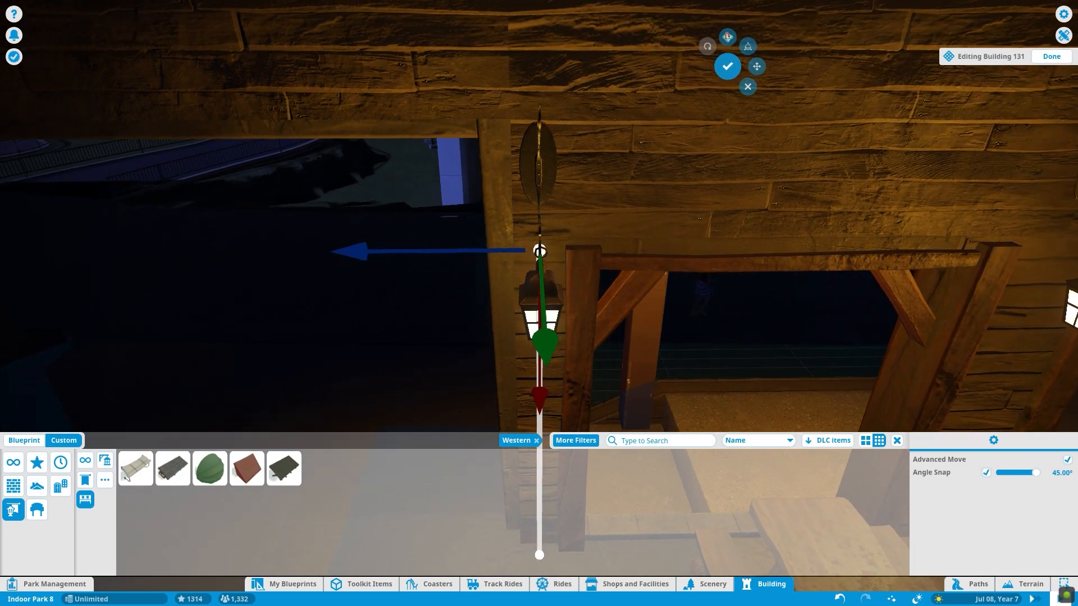
pyautogui.press('q')
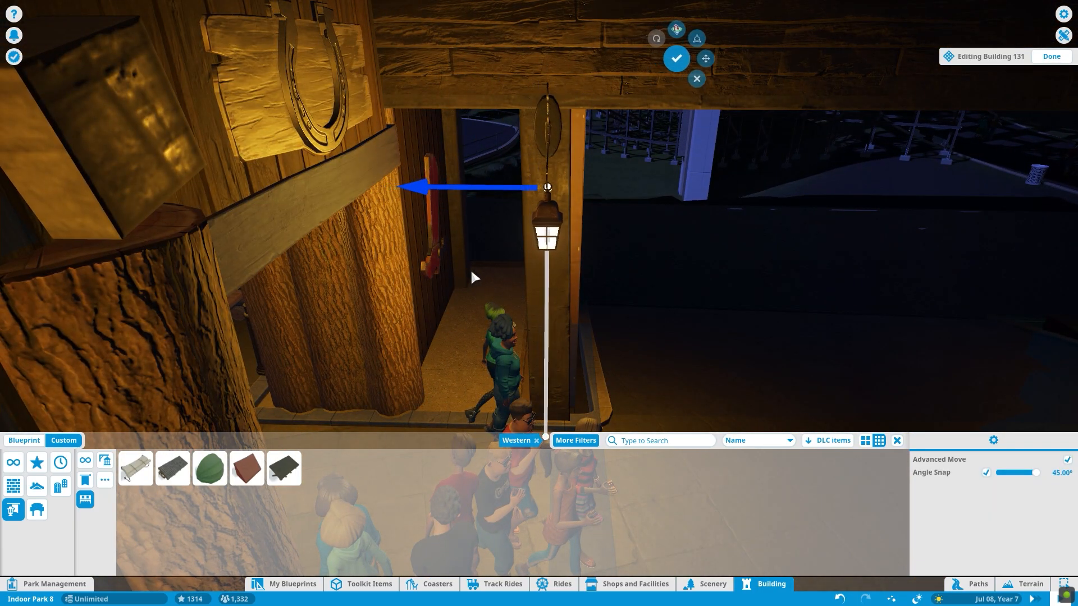
pyautogui.click(667, 59)
# - Leave the food court interior and start editing the Pizza Pen building's wall
pyautogui.press('Escape')
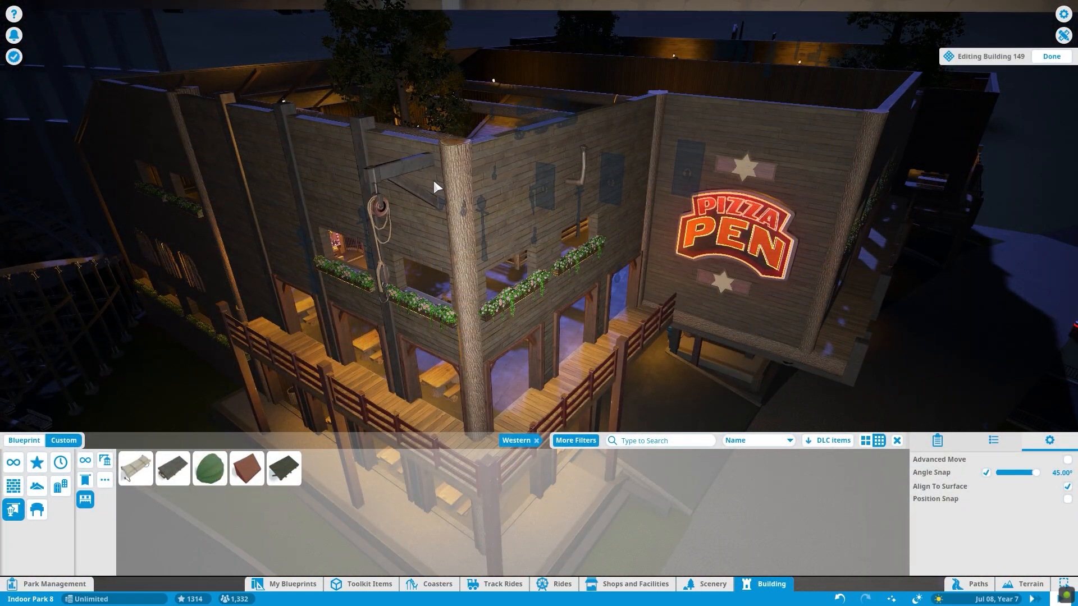
pyautogui.click(433, 178)
pyautogui.press('e')
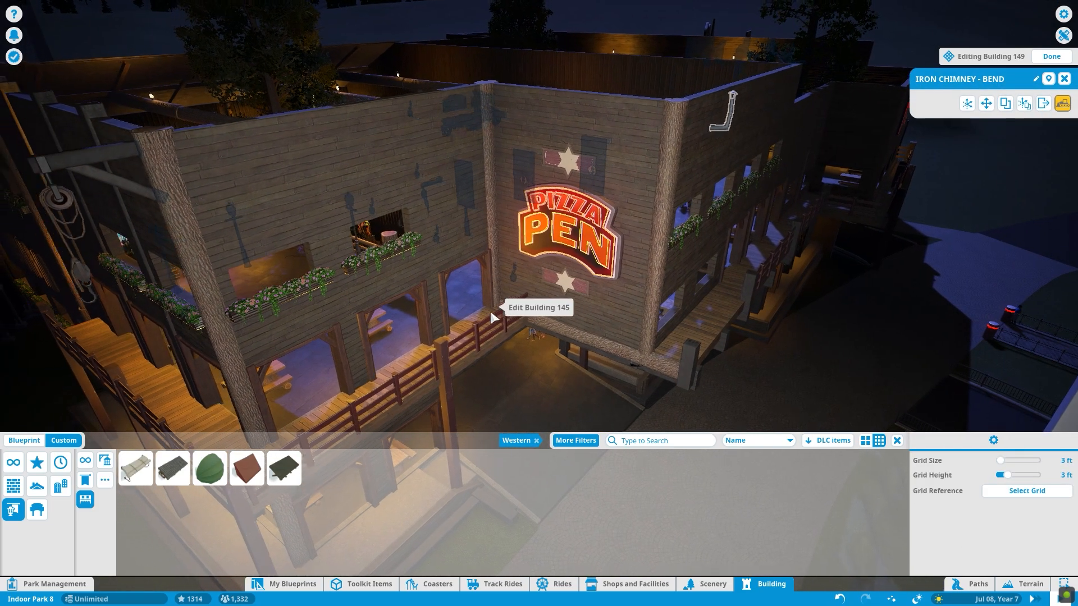
pyautogui.click(209, 469)
pyautogui.scroll(3, 328, 320)
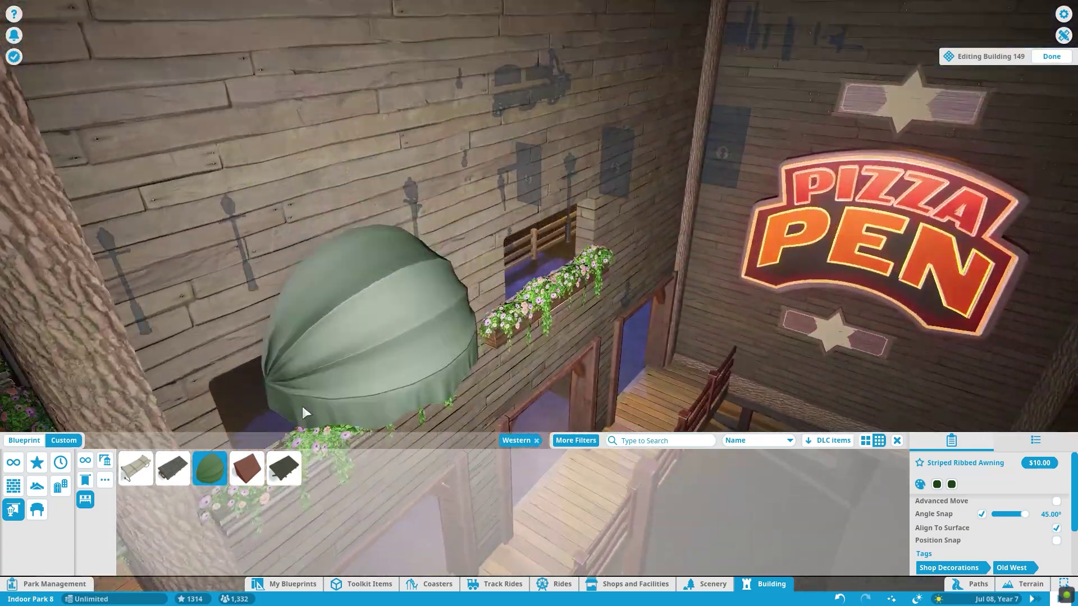
pyautogui.scroll(-3, 303, 406)
# - Place Tile Awnings above the upper windows and align them over the left window
pyautogui.click(283, 468)
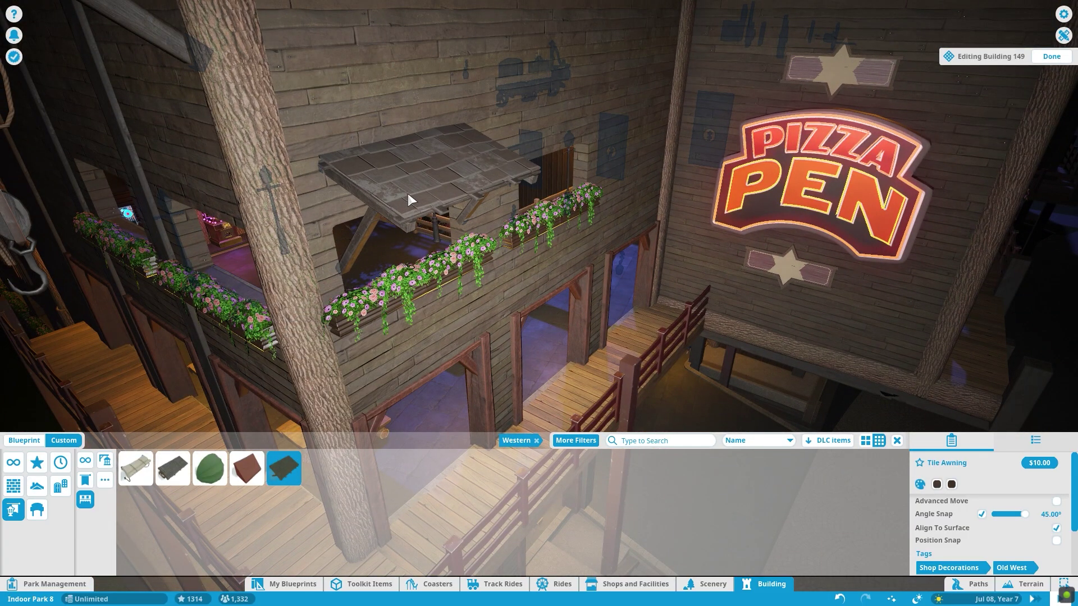
pyautogui.click(409, 197)
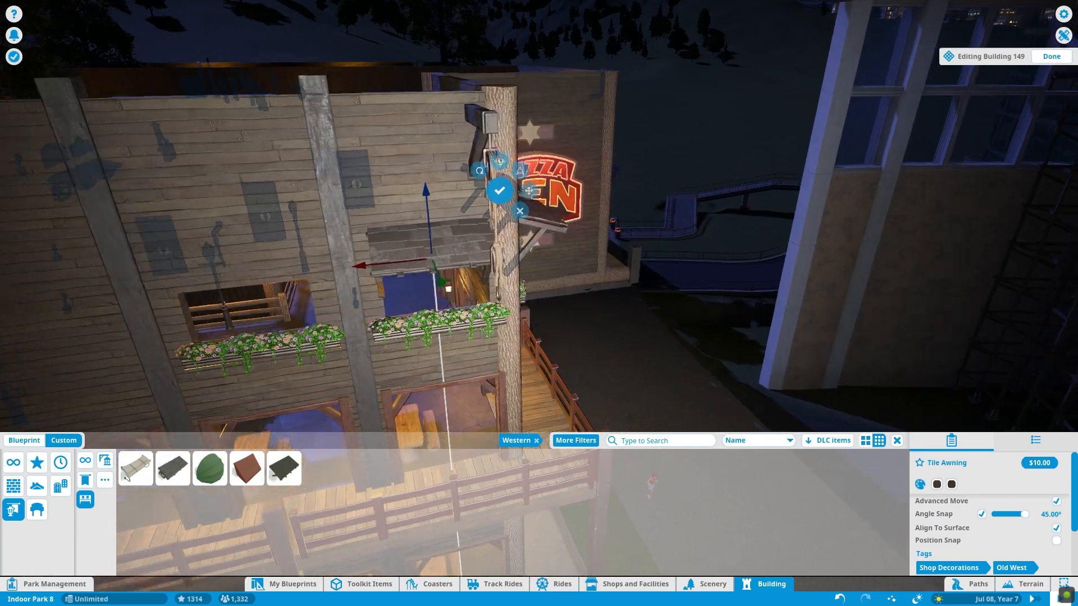
pyautogui.scroll(5, 370, 220)
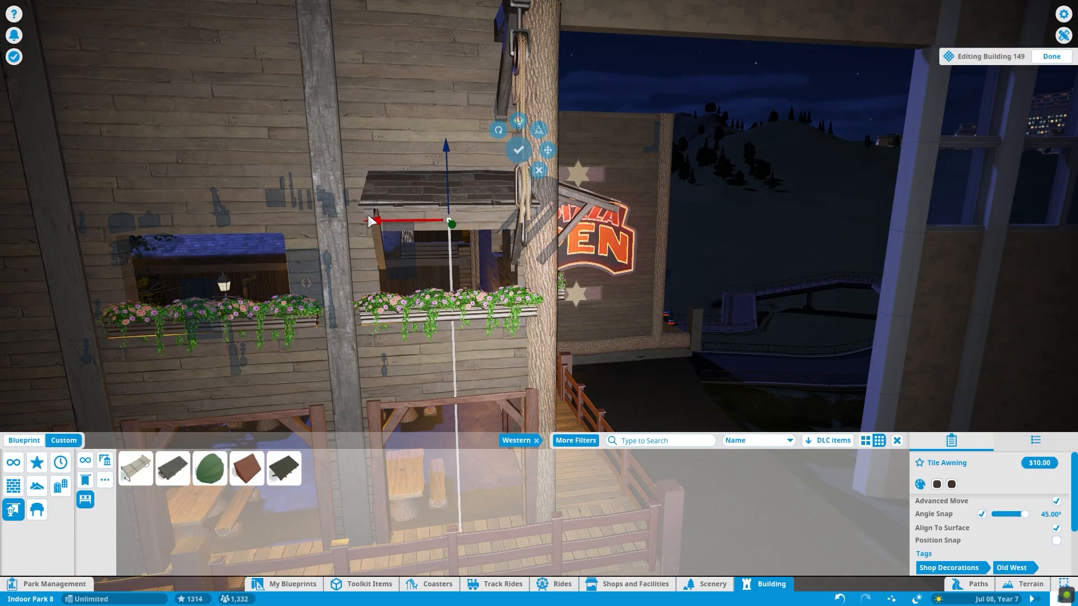
pyautogui.press('q')
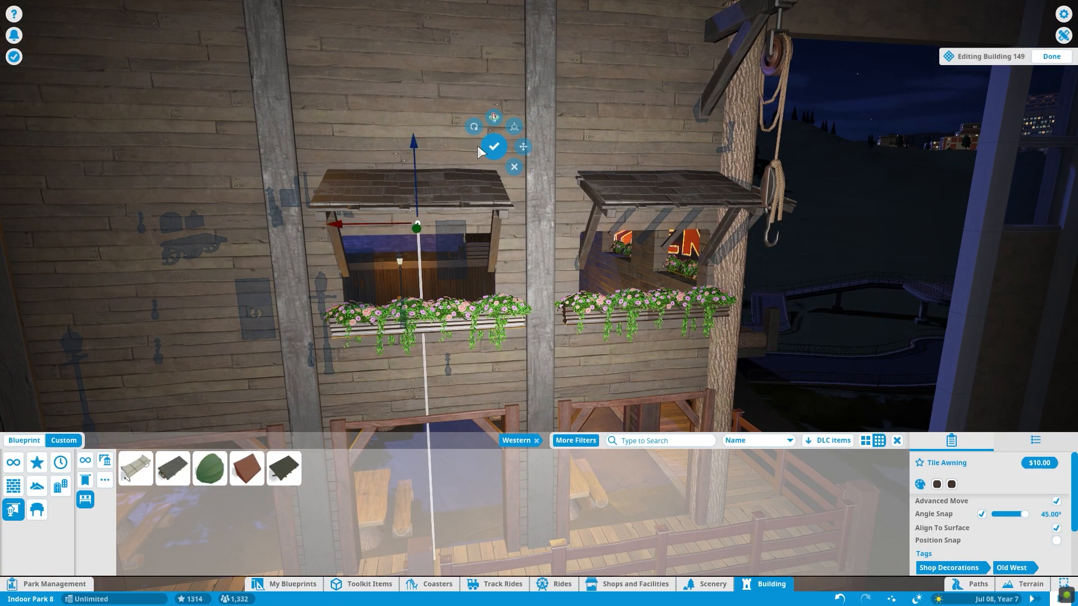
pyautogui.press('e')
pyautogui.moveTo(779, 227); pyautogui.dragTo(251, 201)
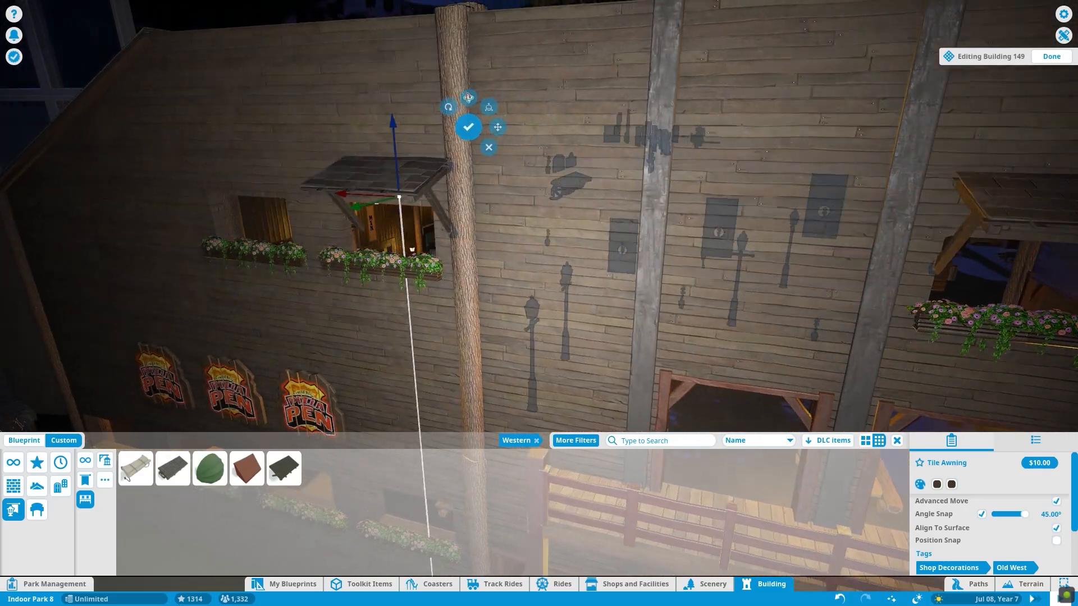
pyautogui.press('q')
pyautogui.scroll(-5, 320, 150)
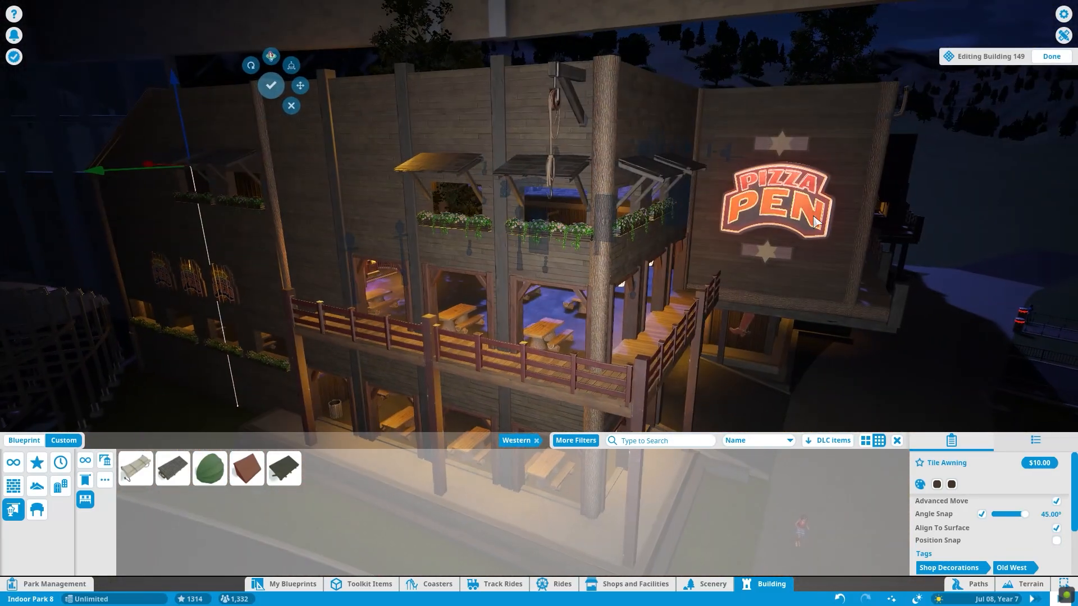
pyautogui.scroll(3, 423, 74)
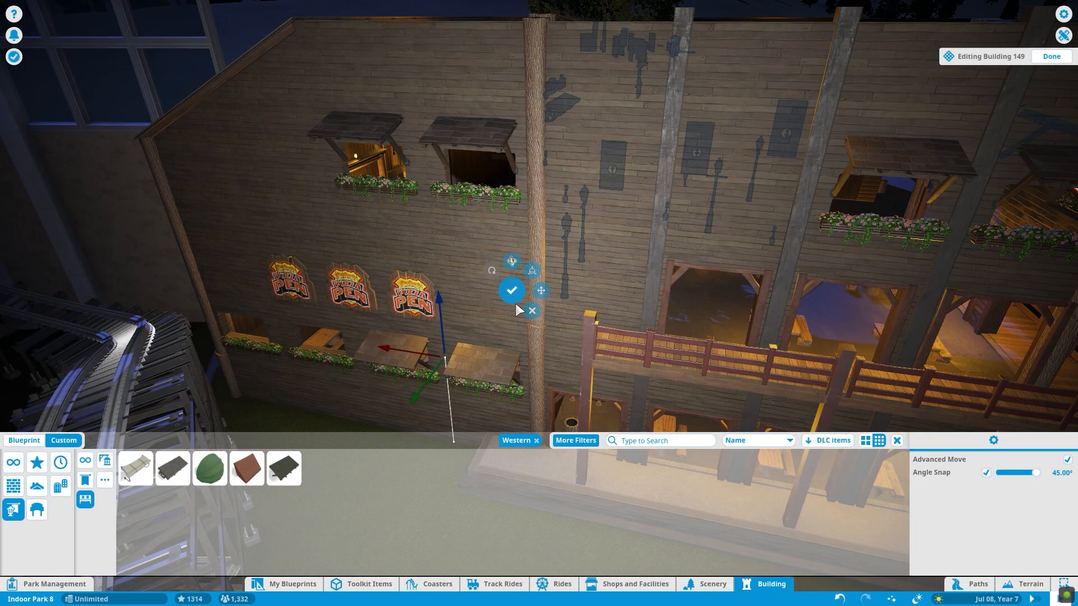
pyautogui.moveTo(517, 307); pyautogui.dragTo(326, 339)
pyautogui.scroll(5, 371, 340)
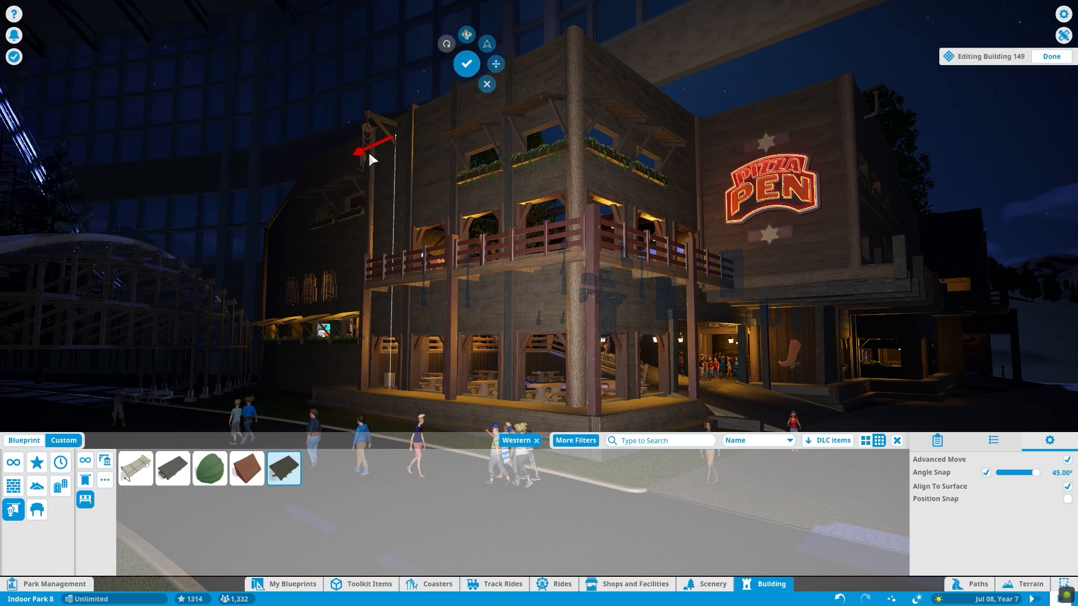
# - Confirm the awning, lower a wall lantern and copy it beside the Pizza Pen signs
pyautogui.click(483, 58)
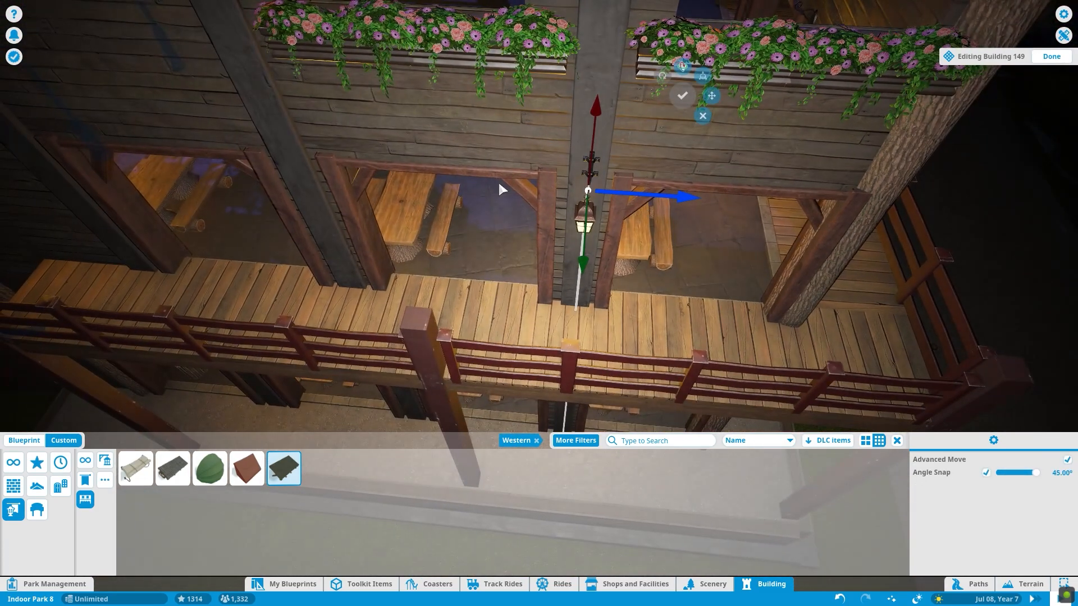
pyautogui.scroll(3, 336, 182)
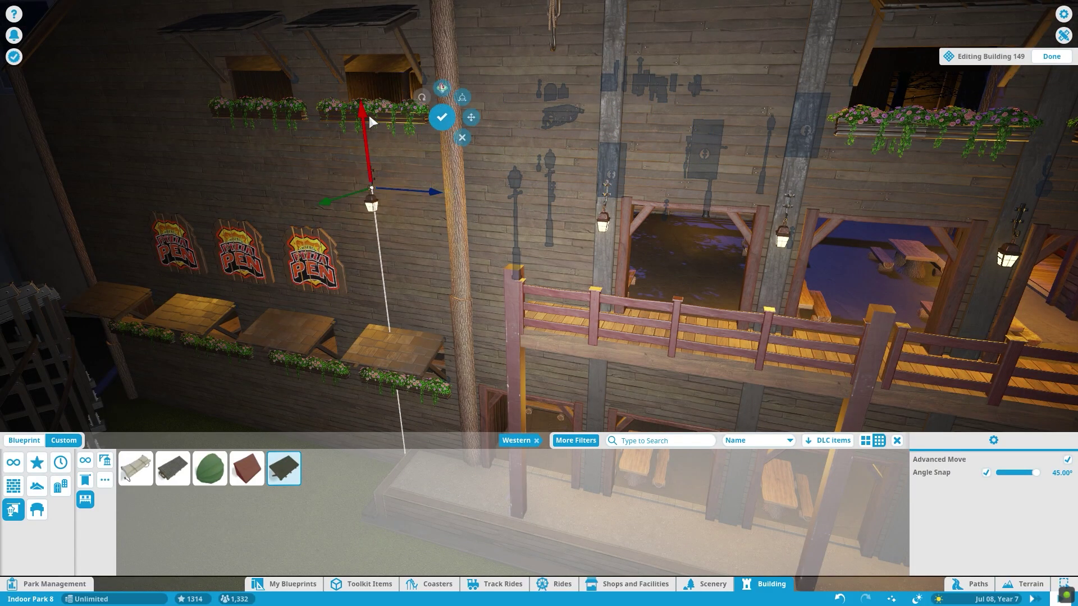
pyautogui.moveTo(368, 112); pyautogui.dragTo(390, 201)
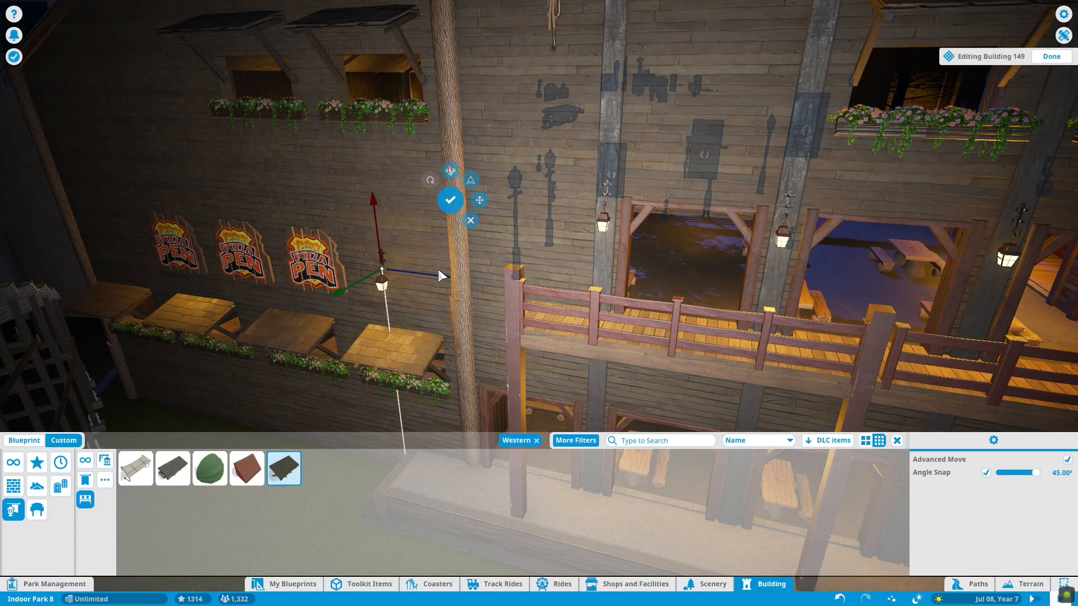
pyautogui.click(433, 203)
pyautogui.click(367, 282)
pyautogui.moveTo(367, 281); pyautogui.dragTo(164, 227)
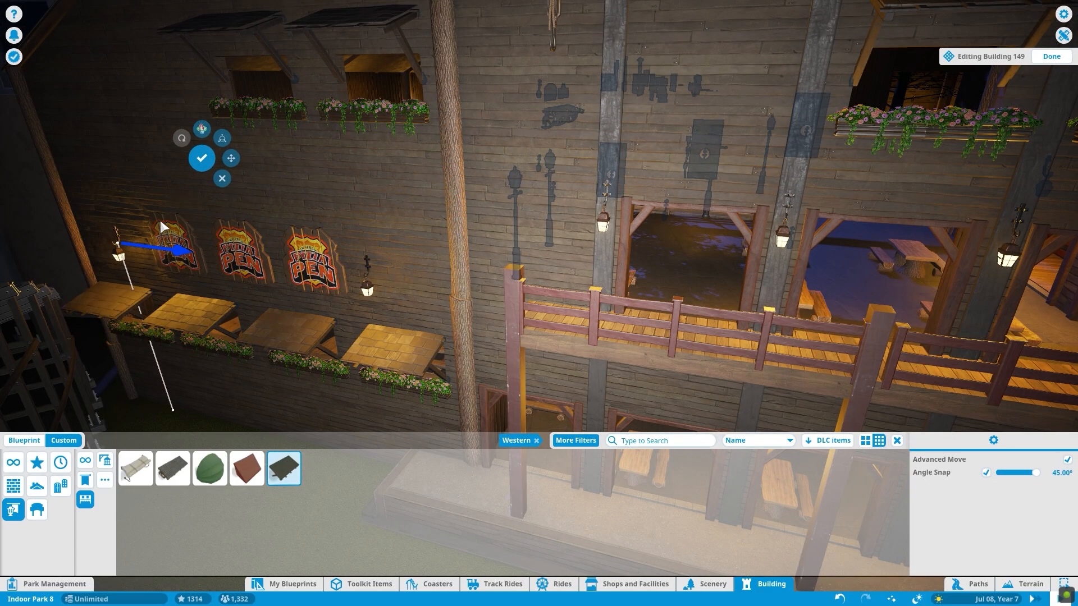
pyautogui.click(213, 160)
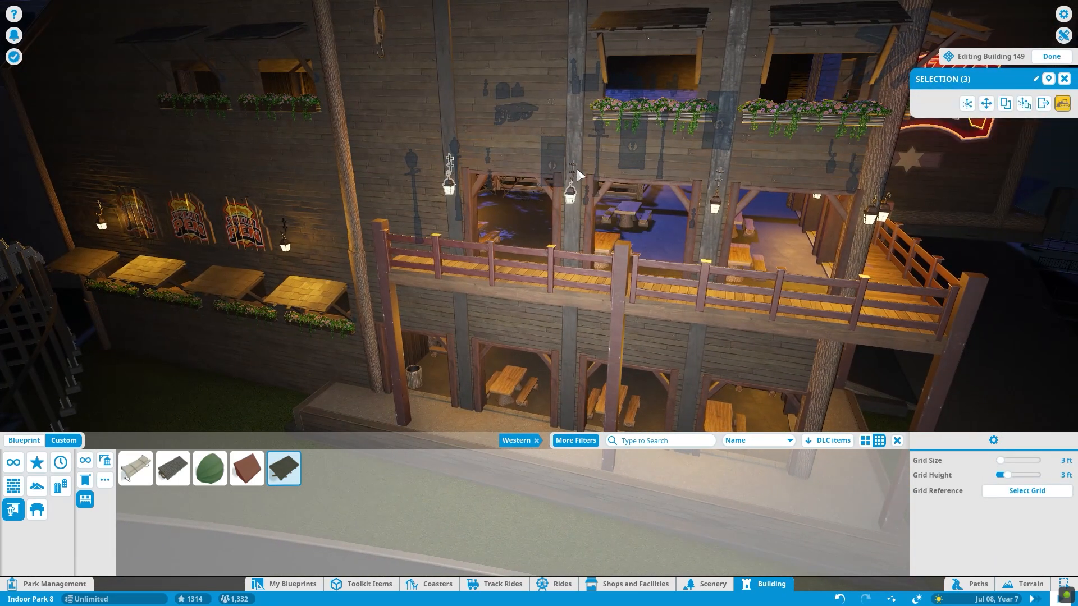
# - Copy the selected lanterns onto the lower floor and raise them into place
pyautogui.click(720, 179)
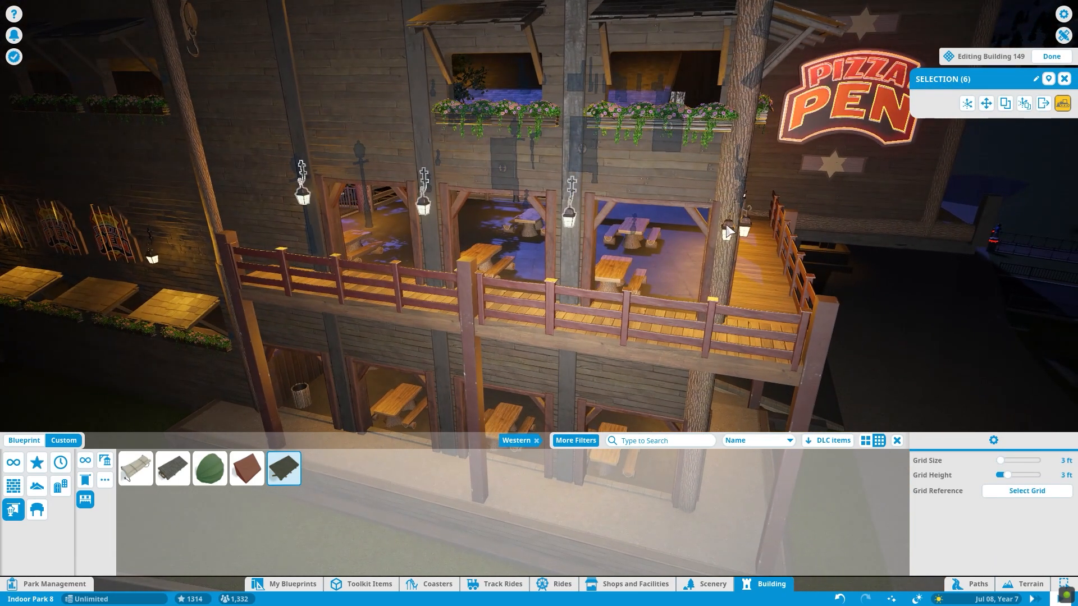
pyautogui.click(733, 211)
pyautogui.moveTo(533, 139); pyautogui.dragTo(498, 329)
pyautogui.scroll(2, 487, 221)
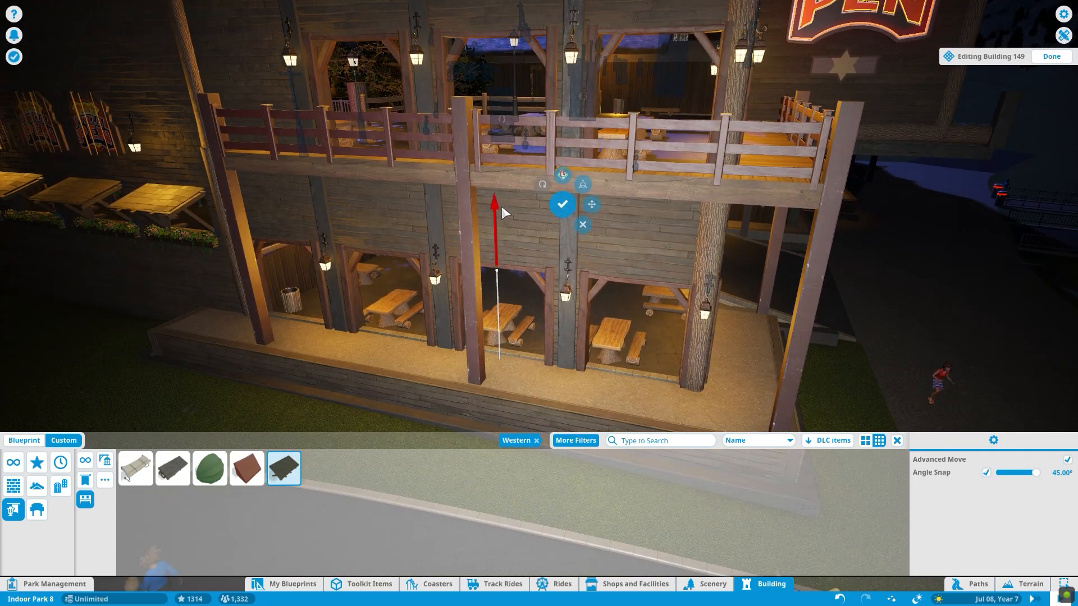
pyautogui.moveTo(500, 205); pyautogui.dragTo(577, 32)
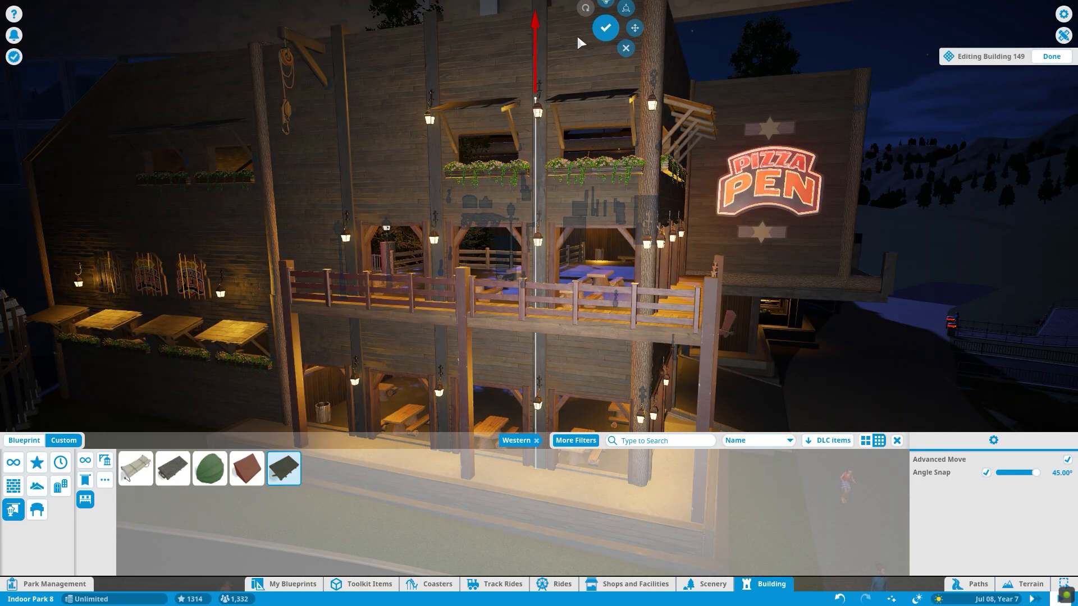
pyautogui.press('Return')
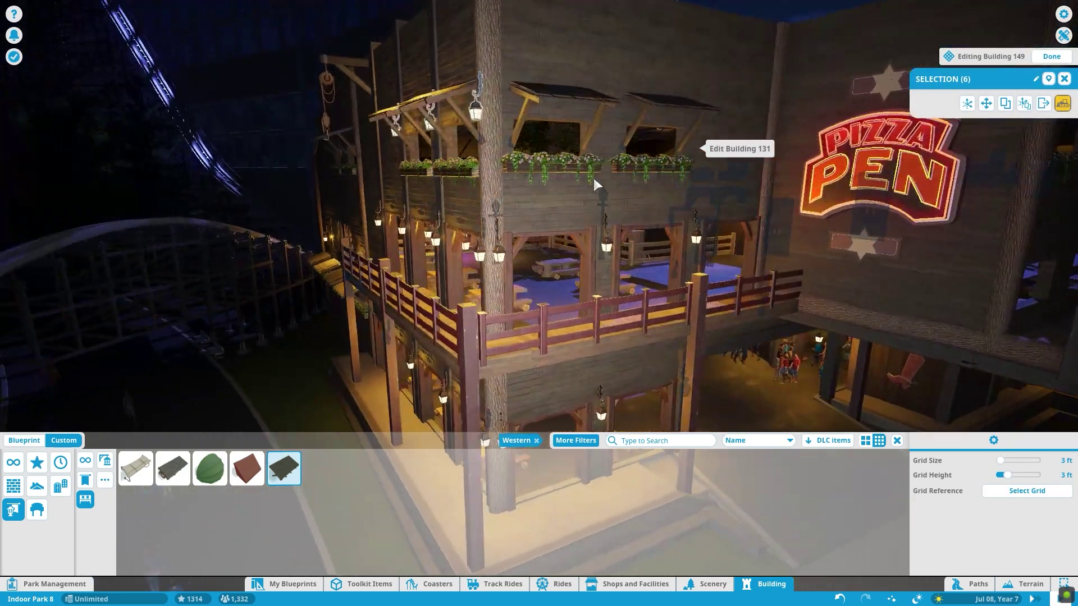
pyautogui.click(479, 234)
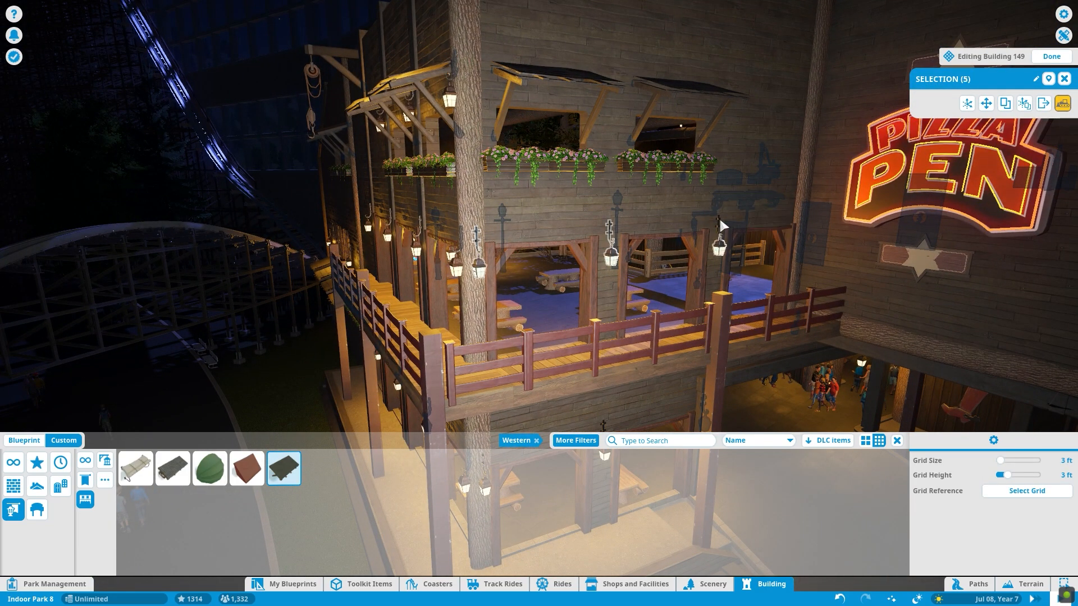
pyautogui.click(606, 180)
pyautogui.press('Return')
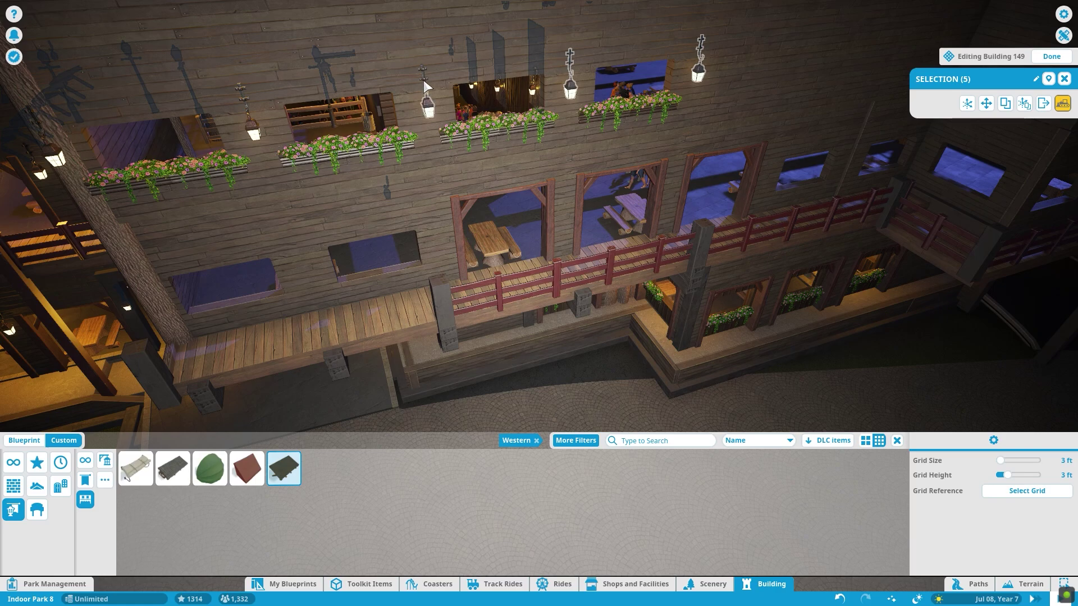
# - Move lanterns onto the wall pillars, including the pillar by the doorway
pyautogui.click(600, 149)
pyautogui.press('Return')
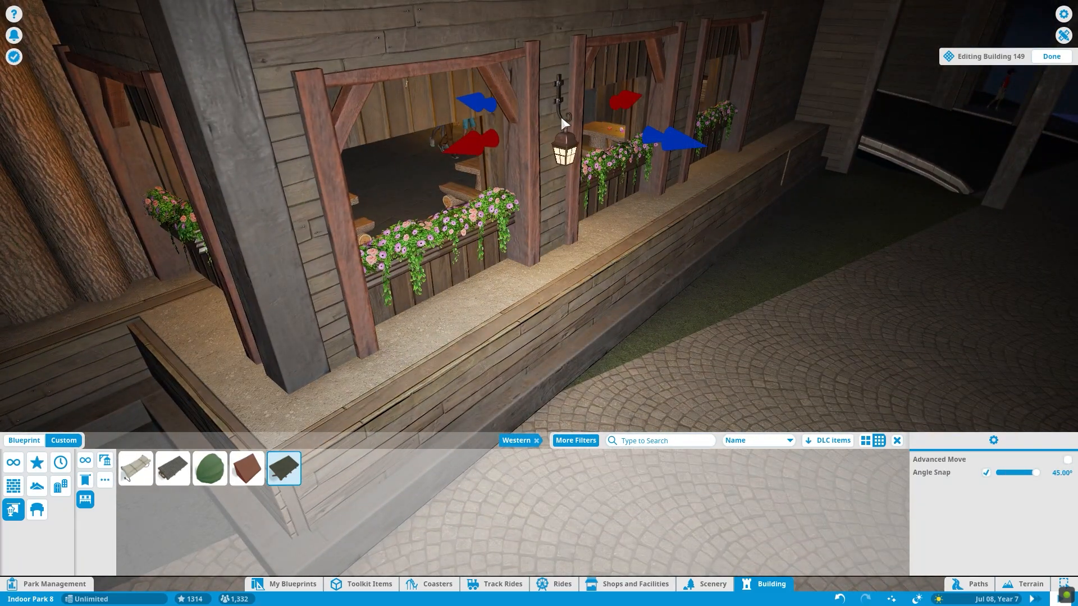
pyautogui.press('Return')
pyautogui.click(566, 209)
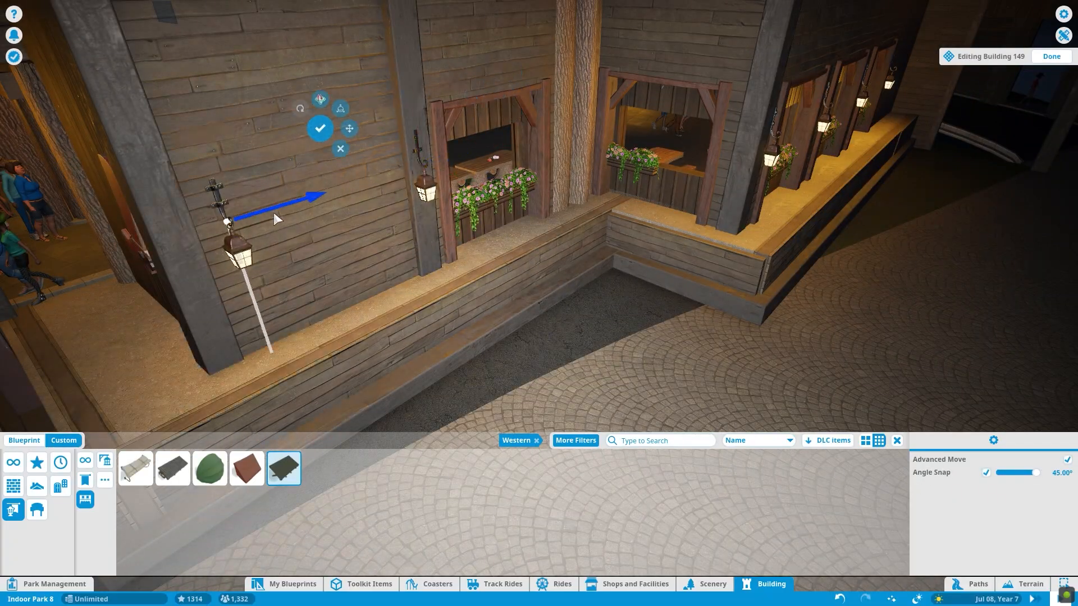
pyautogui.moveTo(274, 212); pyautogui.dragTo(255, 220)
pyautogui.click(275, 138)
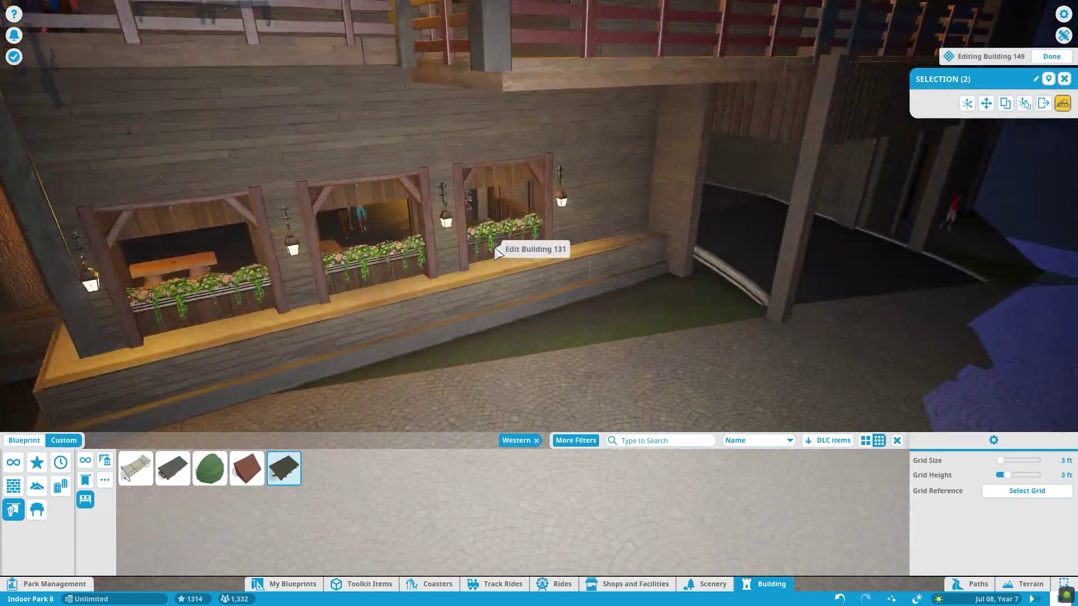
pyautogui.click(655, 282)
pyautogui.click(634, 273)
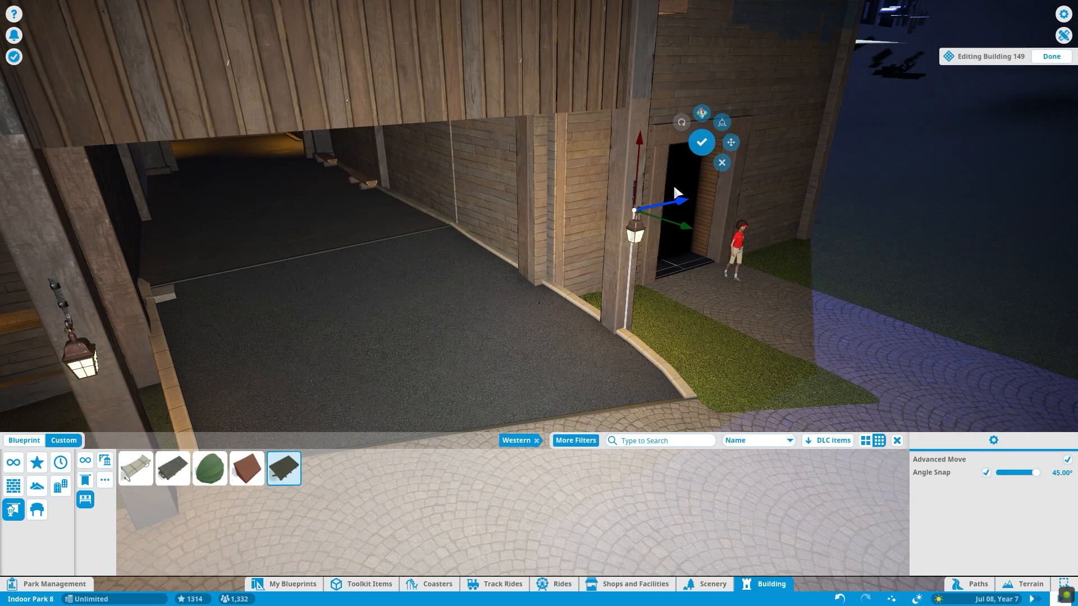
pyautogui.click(700, 139)
# - Nudge the striped awning above the side doorway and reposition the tunnel wall lamps
pyautogui.click(474, 166)
pyautogui.moveTo(477, 157); pyautogui.dragTo(479, 160)
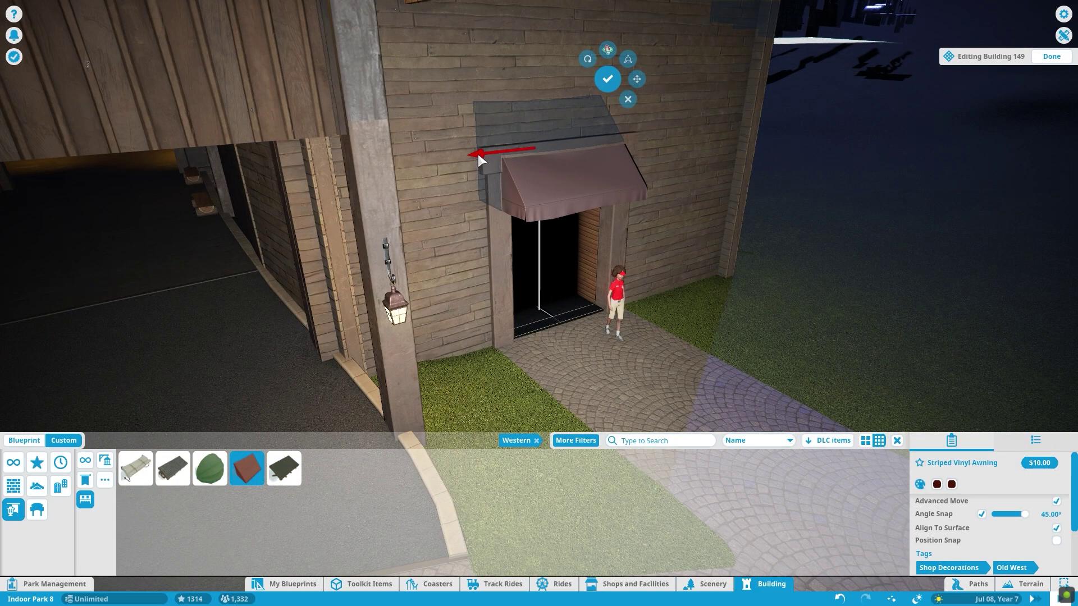
pyautogui.click(605, 78)
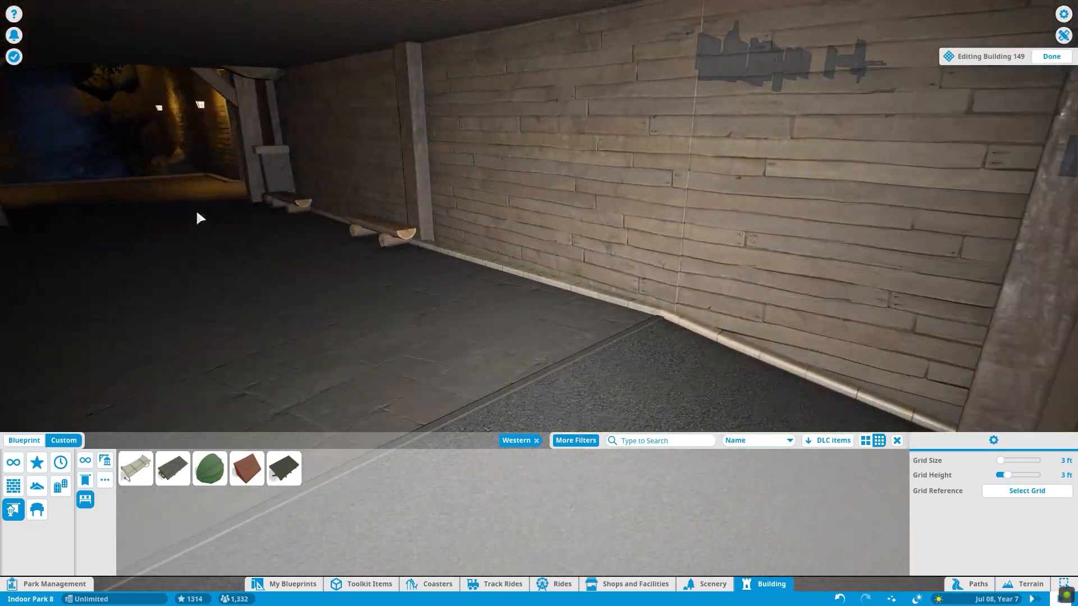
pyautogui.click(260, 77)
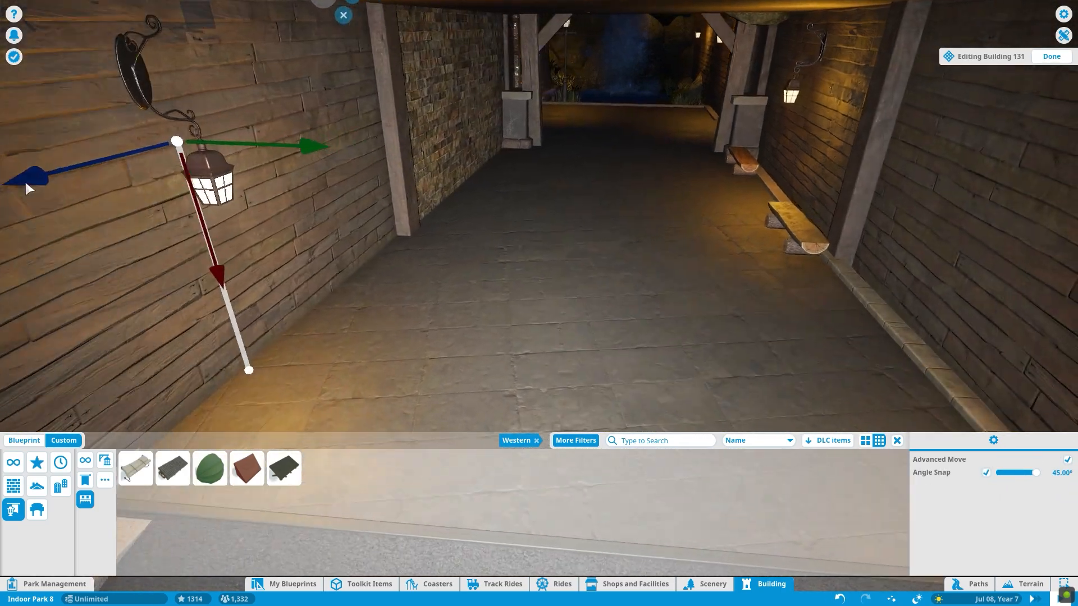
pyautogui.click(432, 93)
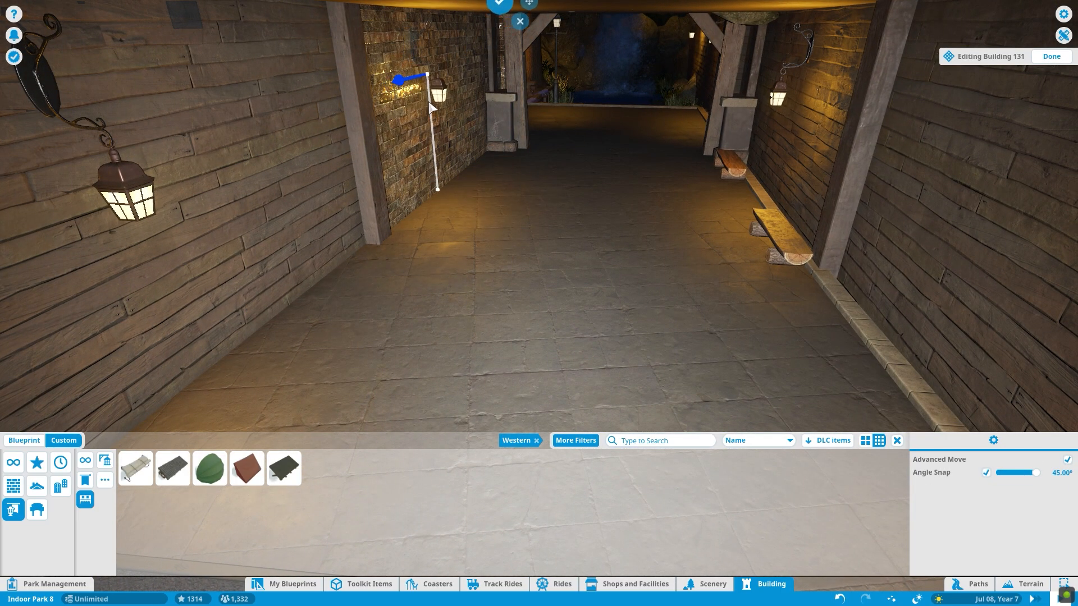
pyautogui.click(433, 101)
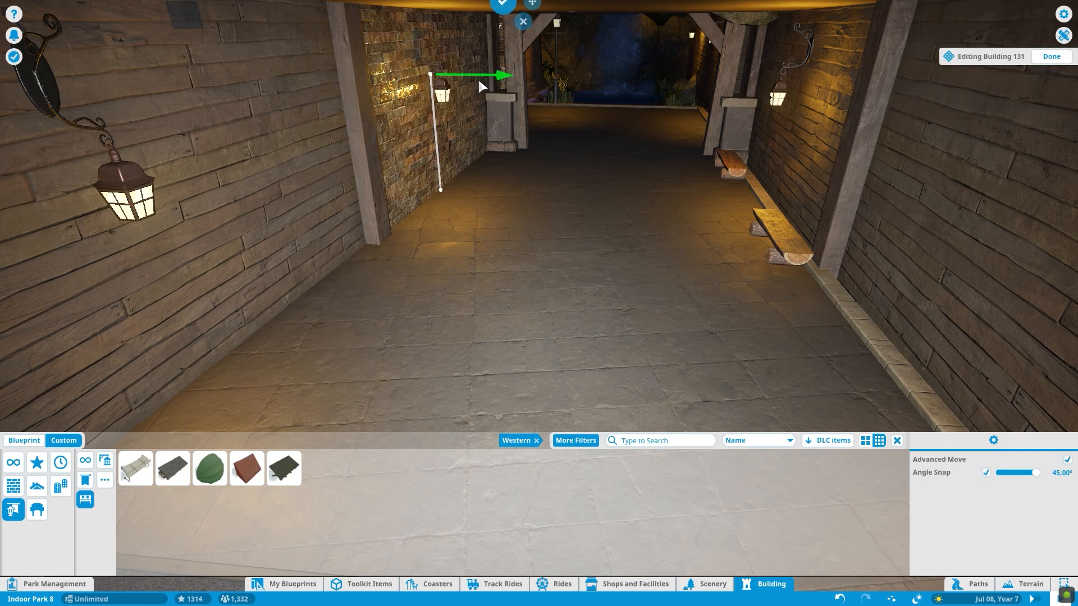
pyautogui.click(503, 4)
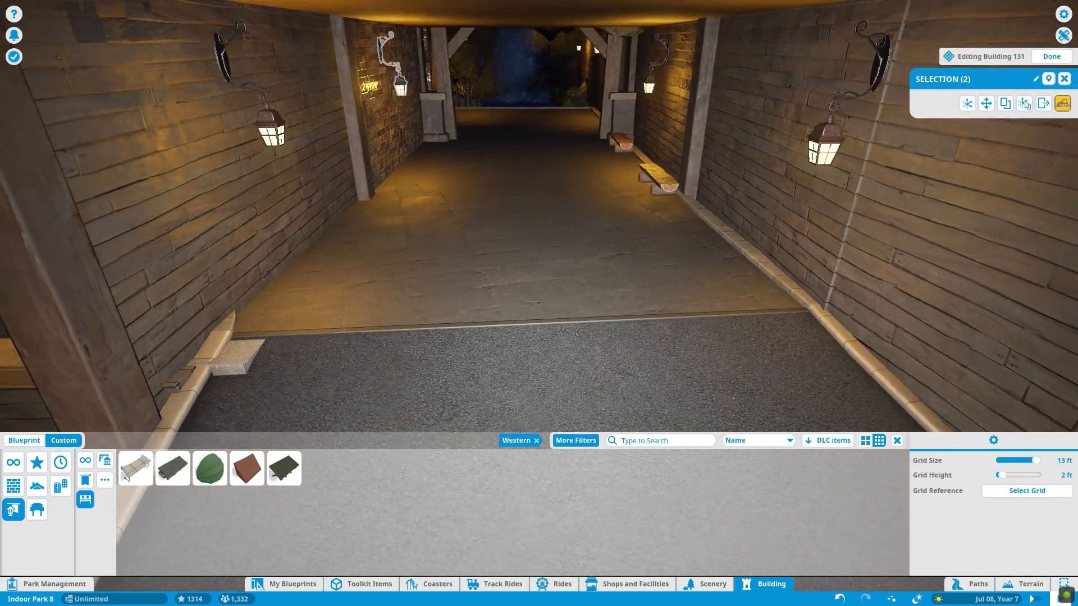
pyautogui.scroll(-3, 553, 234)
pyautogui.scroll(-3, 554, 233)
pyautogui.scroll(-5, 553, 233)
pyautogui.scroll(-3, 554, 233)
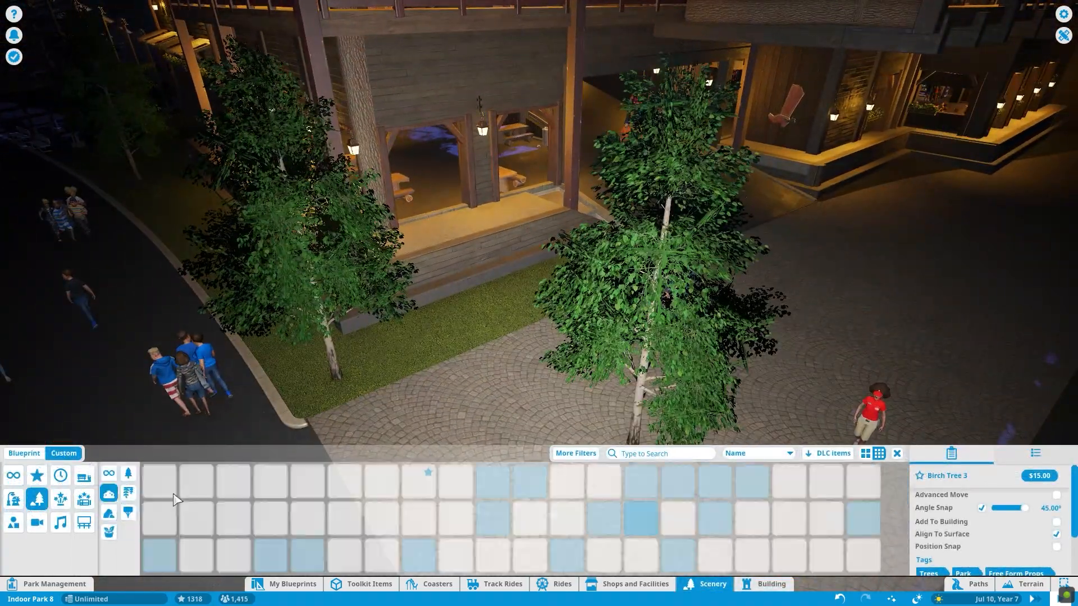
# - Plant green and white floral bushes along the grass strip beside the birch tree
pyautogui.click(863, 481)
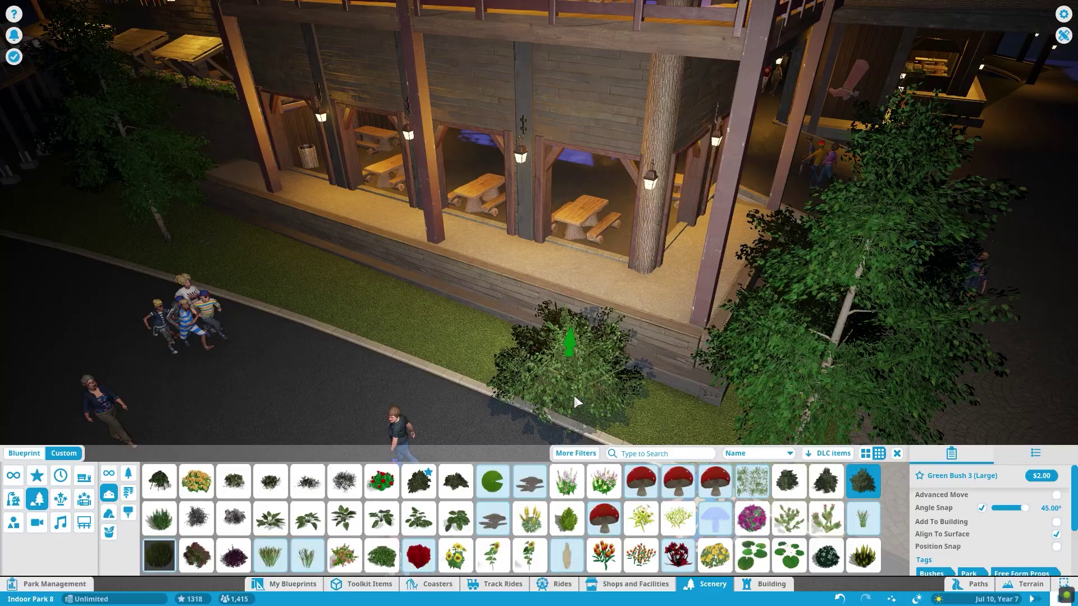
pyautogui.click(574, 393)
pyautogui.click(566, 518)
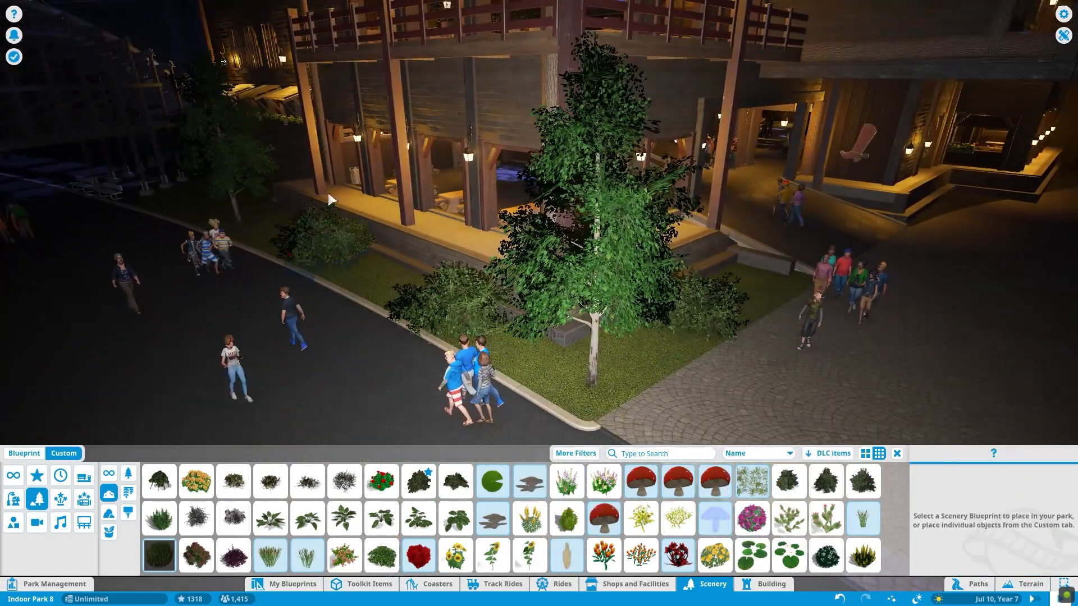
pyautogui.click(826, 555)
pyautogui.press('q')
pyautogui.press('q')
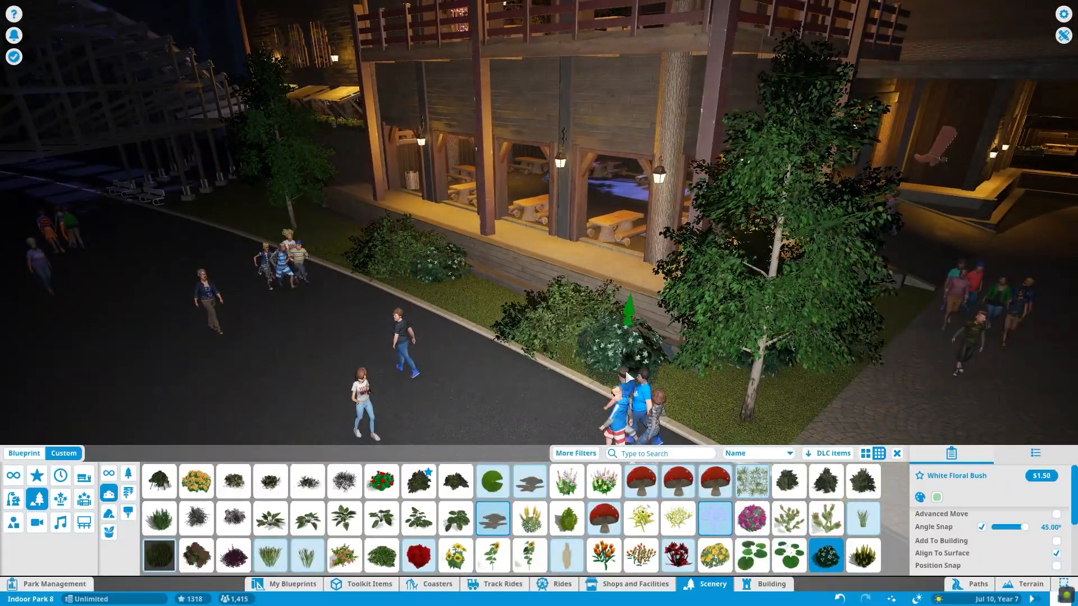
pyautogui.click(504, 270)
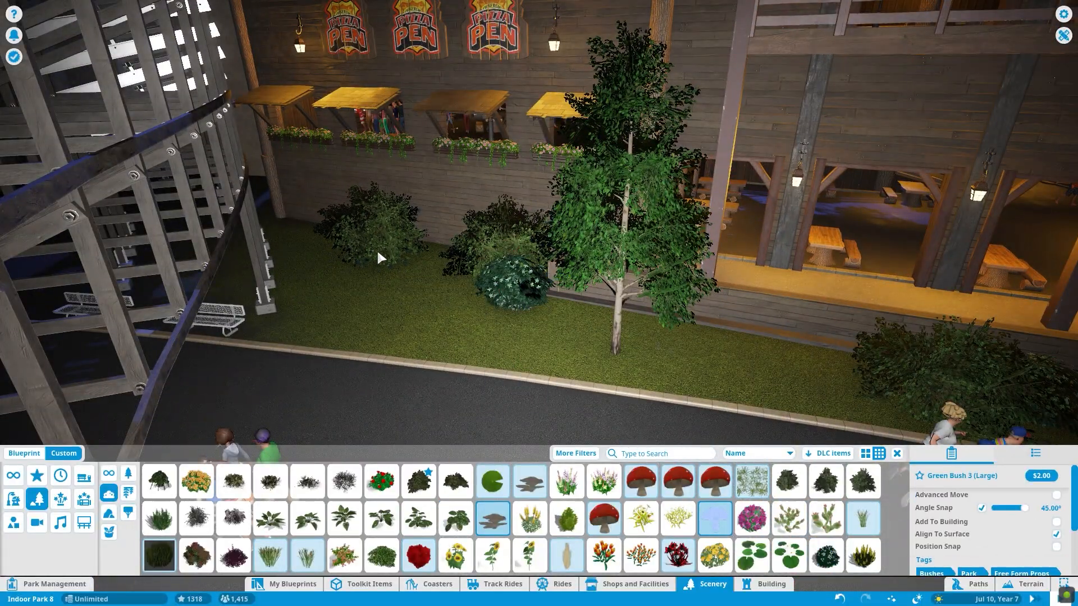
pyautogui.press('q')
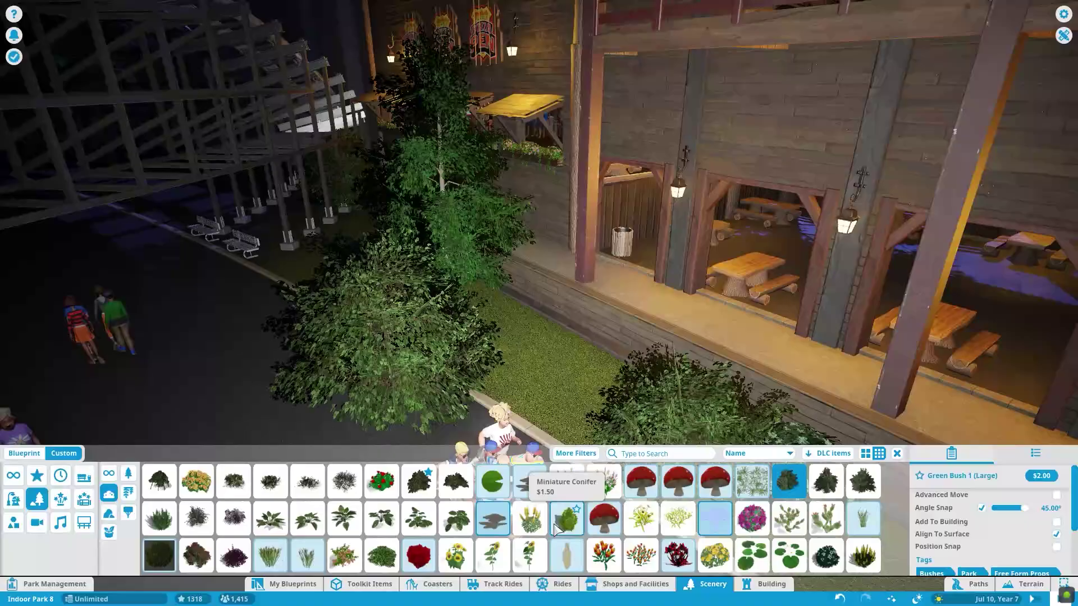
# - Add Scaevola and round and square gladiolus flowers, then choose a small alpine rock
pyautogui.click(382, 555)
pyautogui.press('q')
pyautogui.scroll(-3, 456, 269)
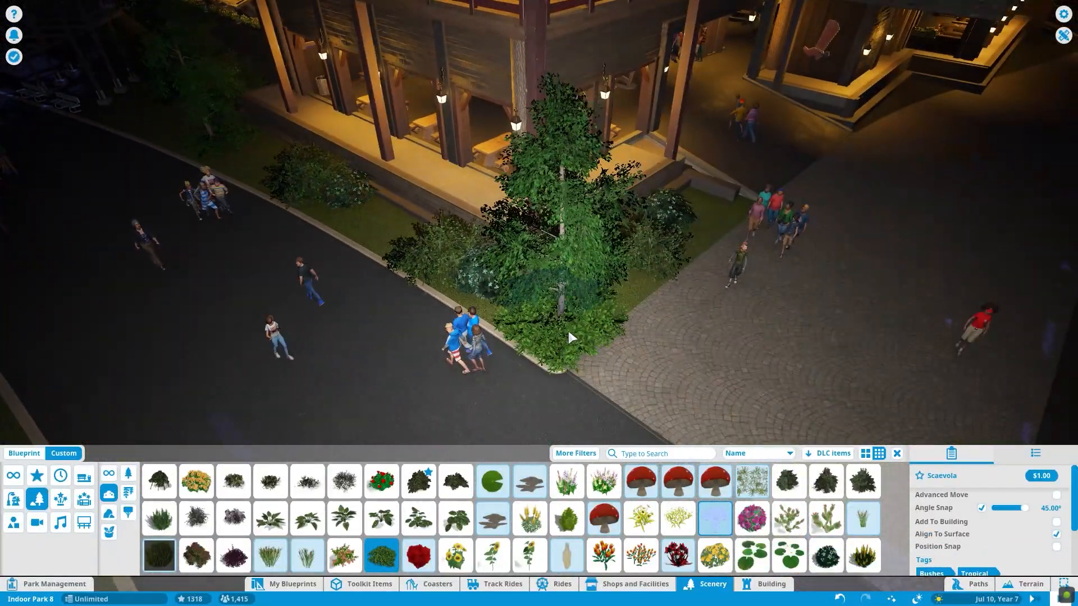
pyautogui.press('q')
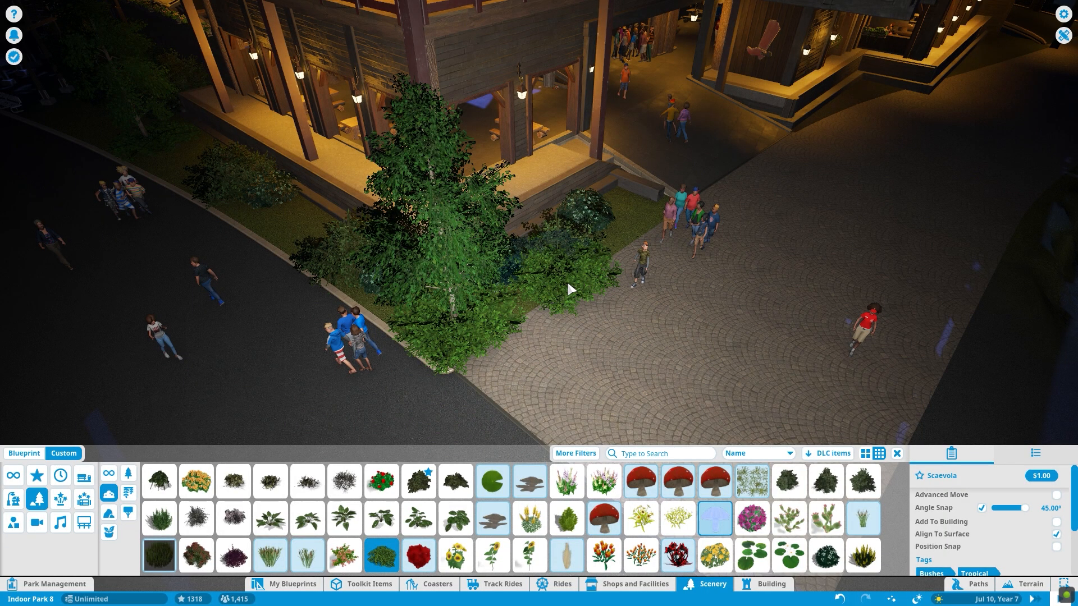
pyautogui.scroll(5, 569, 285)
pyautogui.click(567, 481)
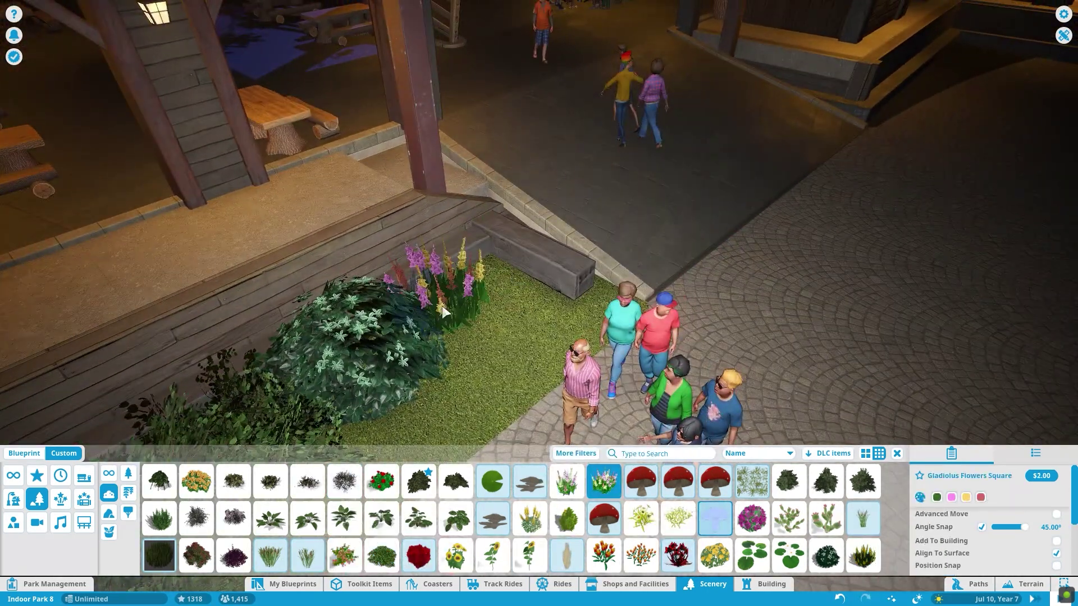
pyautogui.click(604, 481)
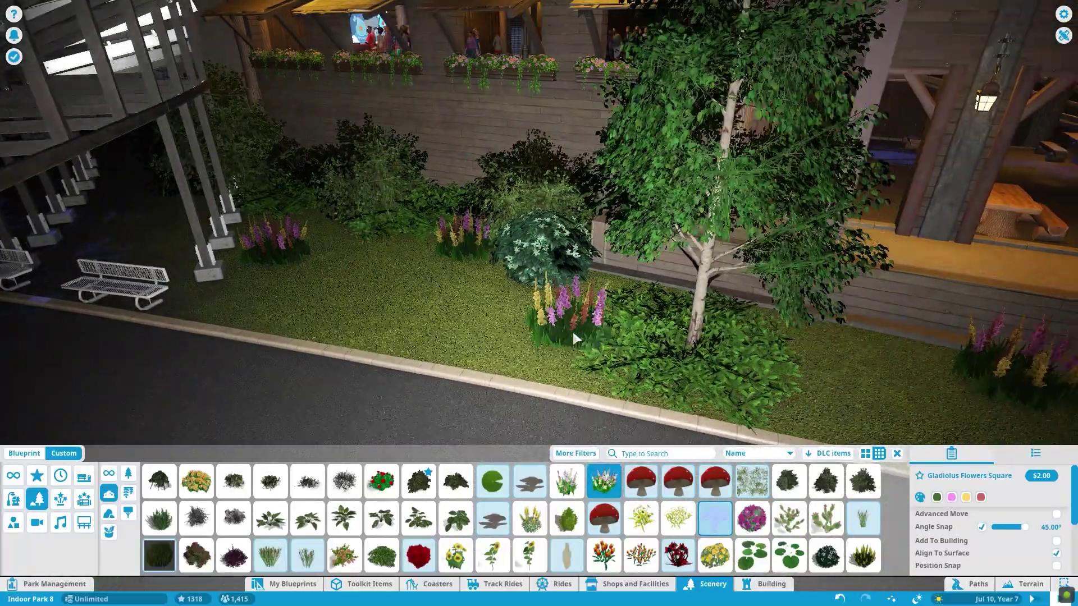
pyautogui.click(109, 512)
pyautogui.click(419, 481)
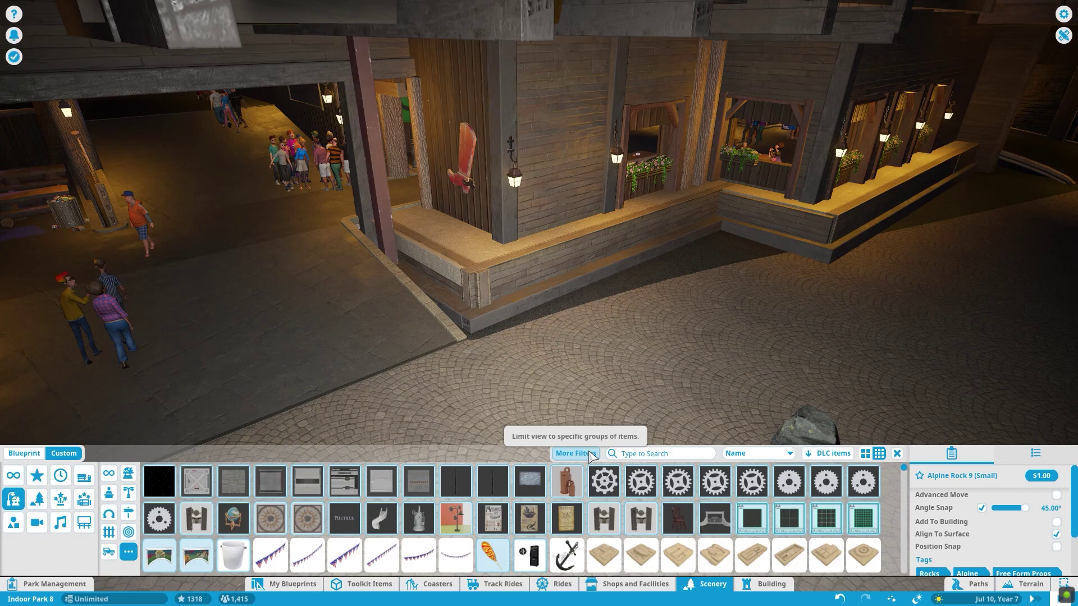
# - Place a Western anvil by the building corner and choose the prospector's shovel
pyautogui.click(575, 453)
pyautogui.click(694, 229)
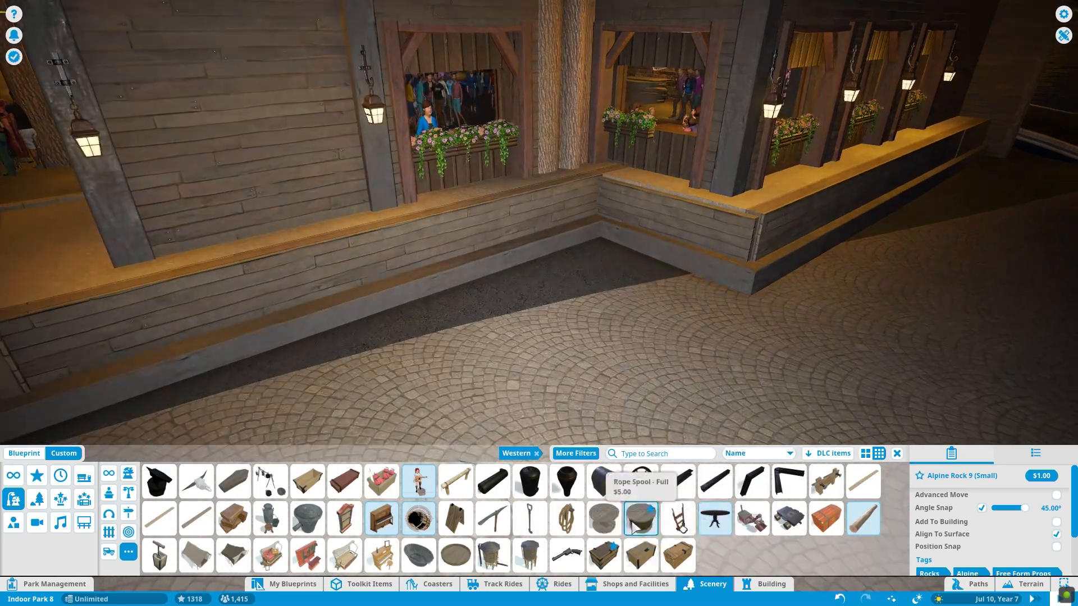
pyautogui.click(159, 481)
pyautogui.click(540, 274)
pyautogui.click(529, 517)
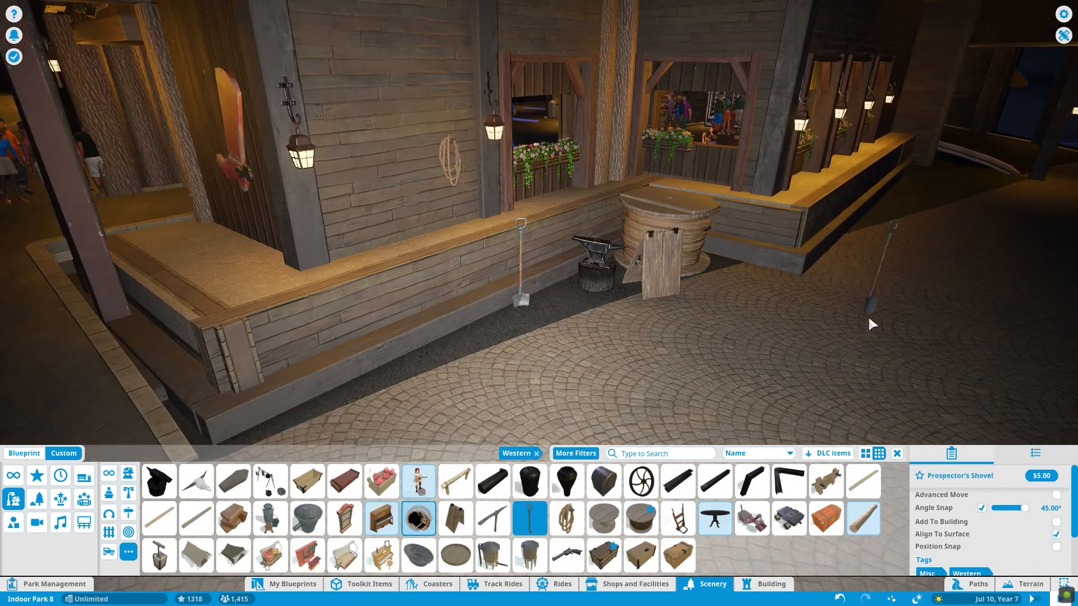
# - Stand an Iron Square Lamppost on the roadside grass
pyautogui.press('a')
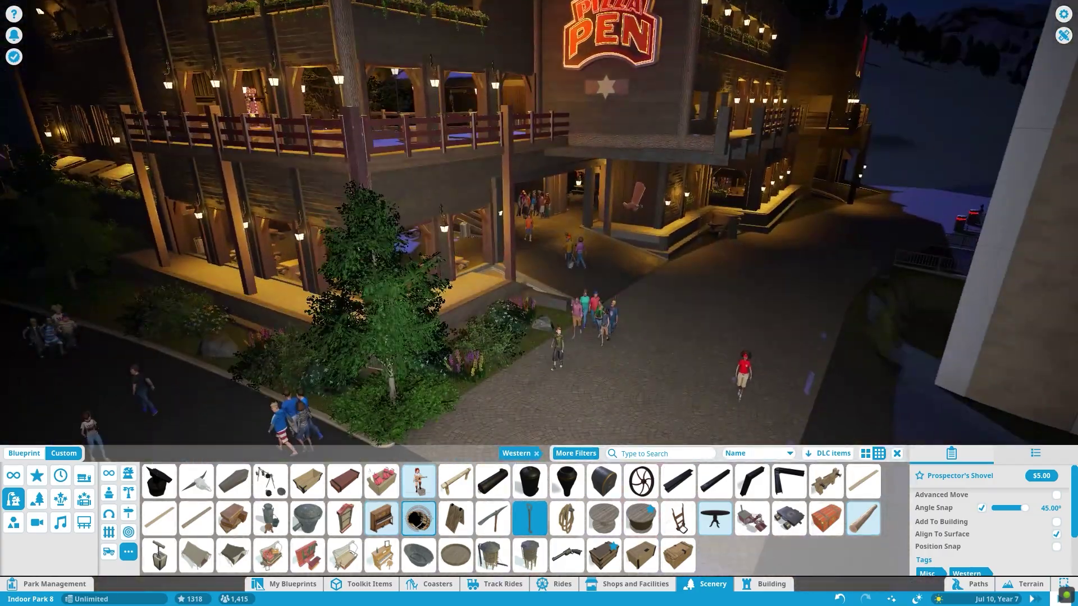
pyautogui.click(128, 492)
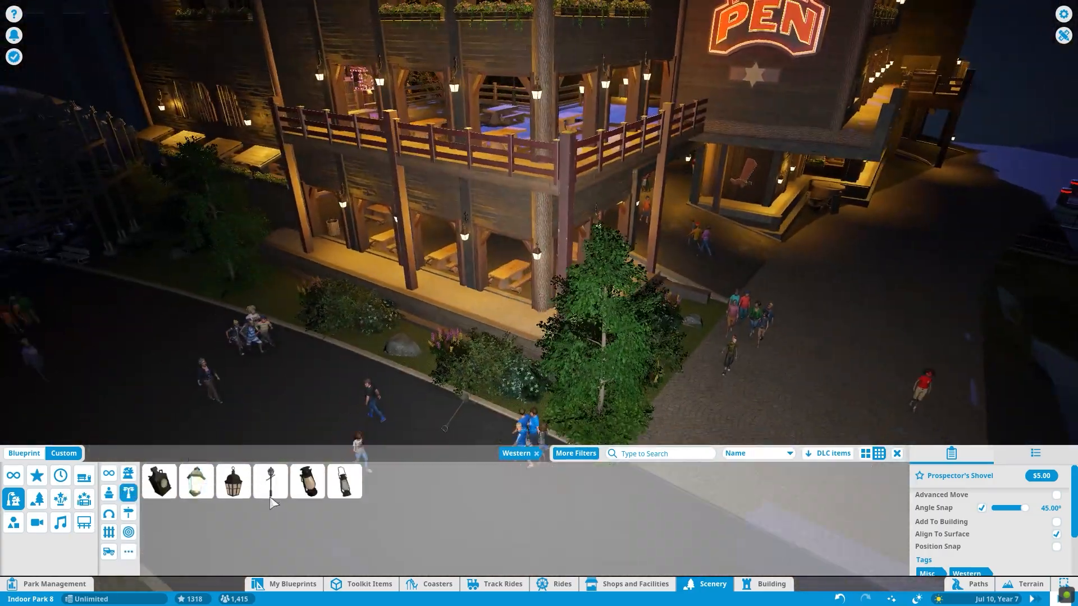
pyautogui.click(269, 481)
pyautogui.click(343, 322)
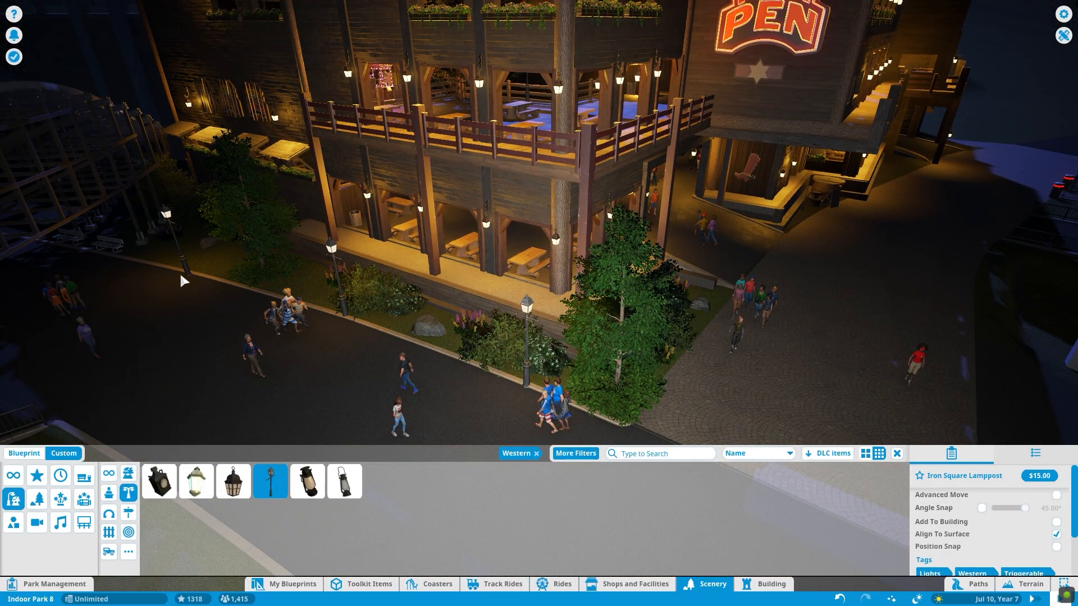
pyautogui.press('d')
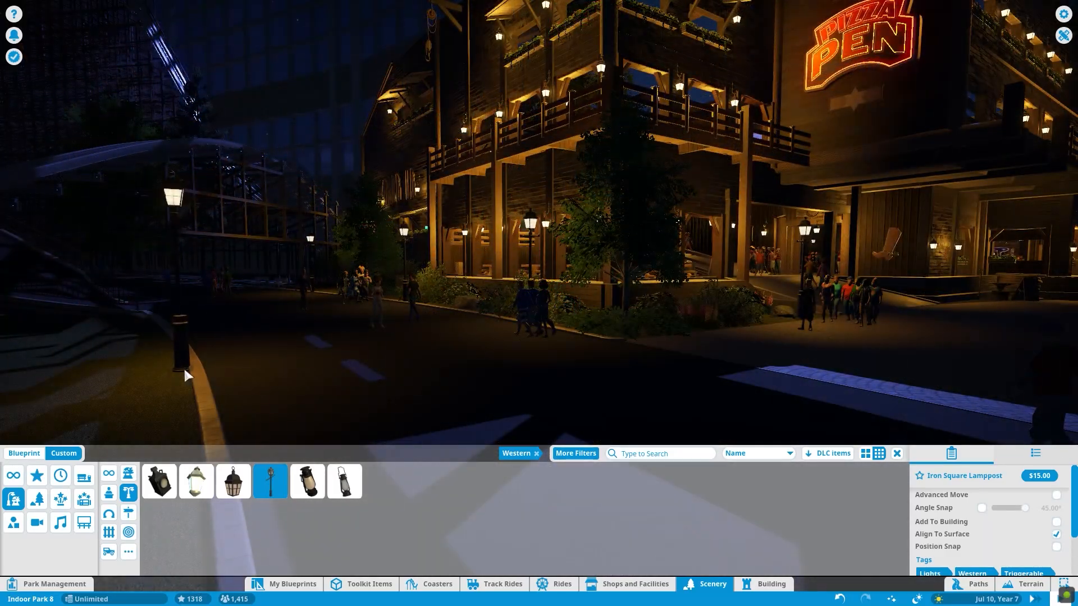